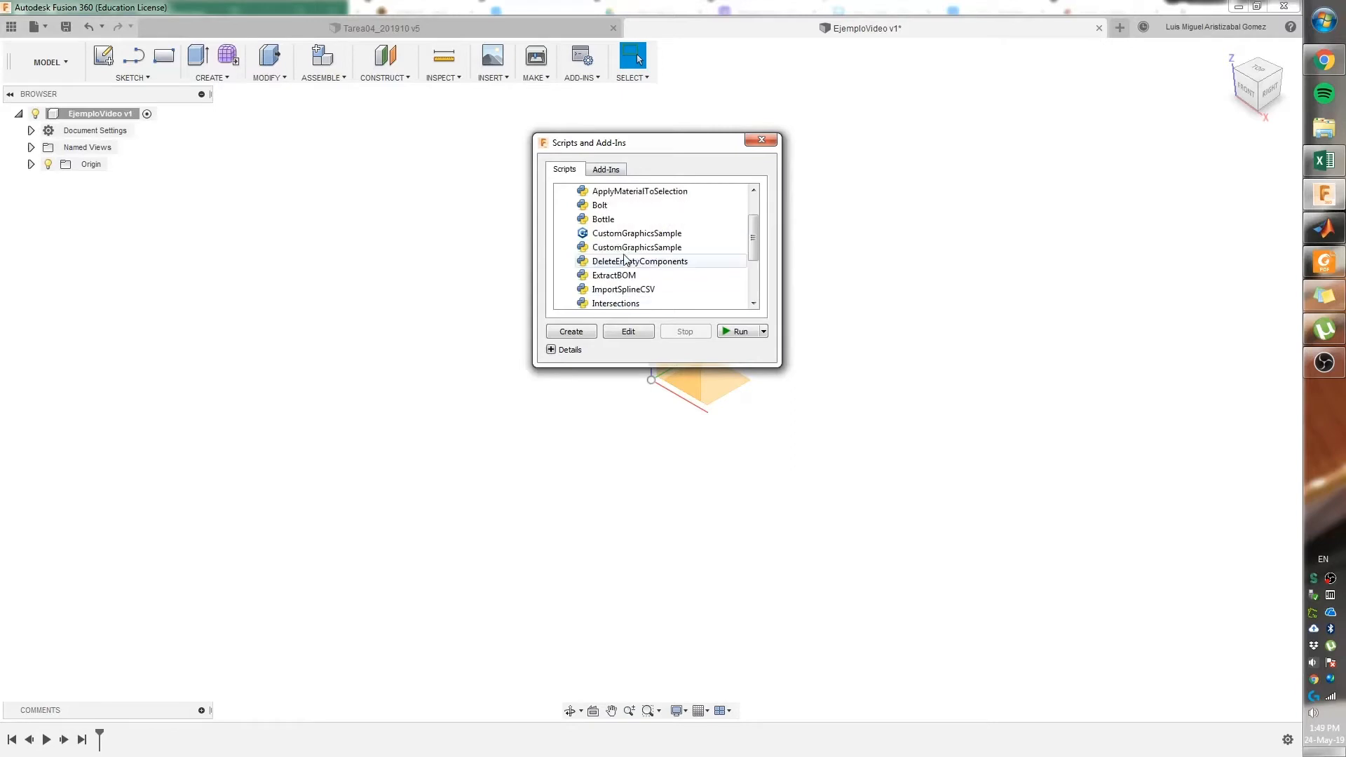
- Run the Python version of the SpurGear sample script and set the gear's module to 2
scroll(623, 267, down, 2)
scroll(621, 268, up, 1)
scroll(618, 267, down, 1)
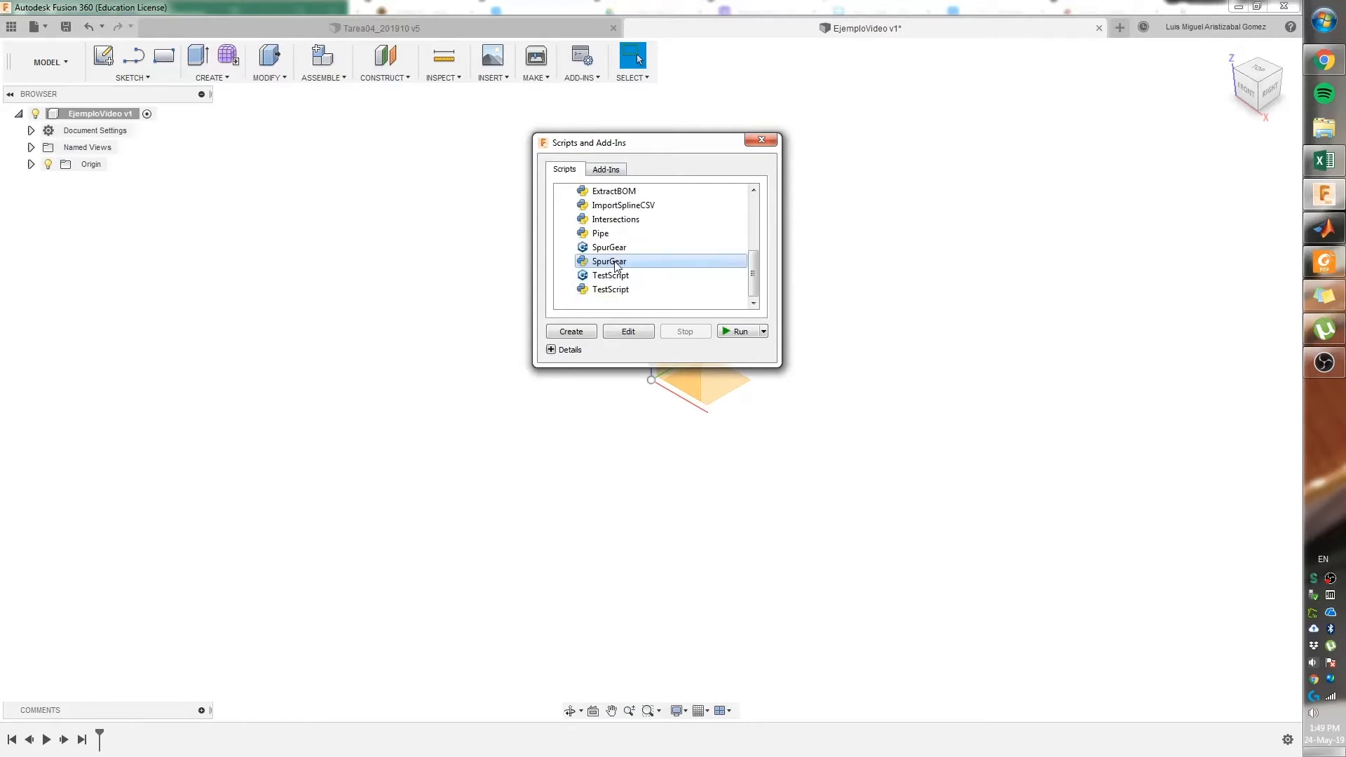
double_click(599, 263)
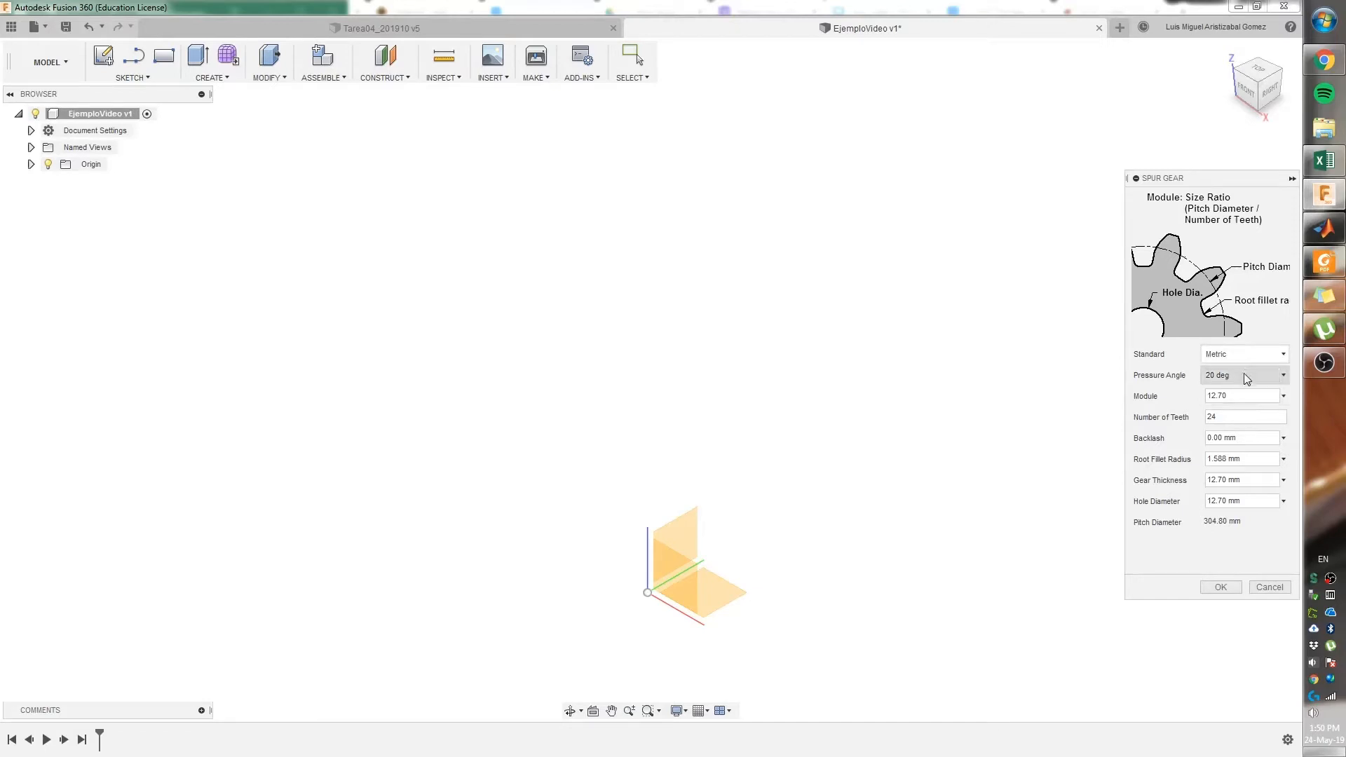
click(1243, 396)
key(alt+Tab)
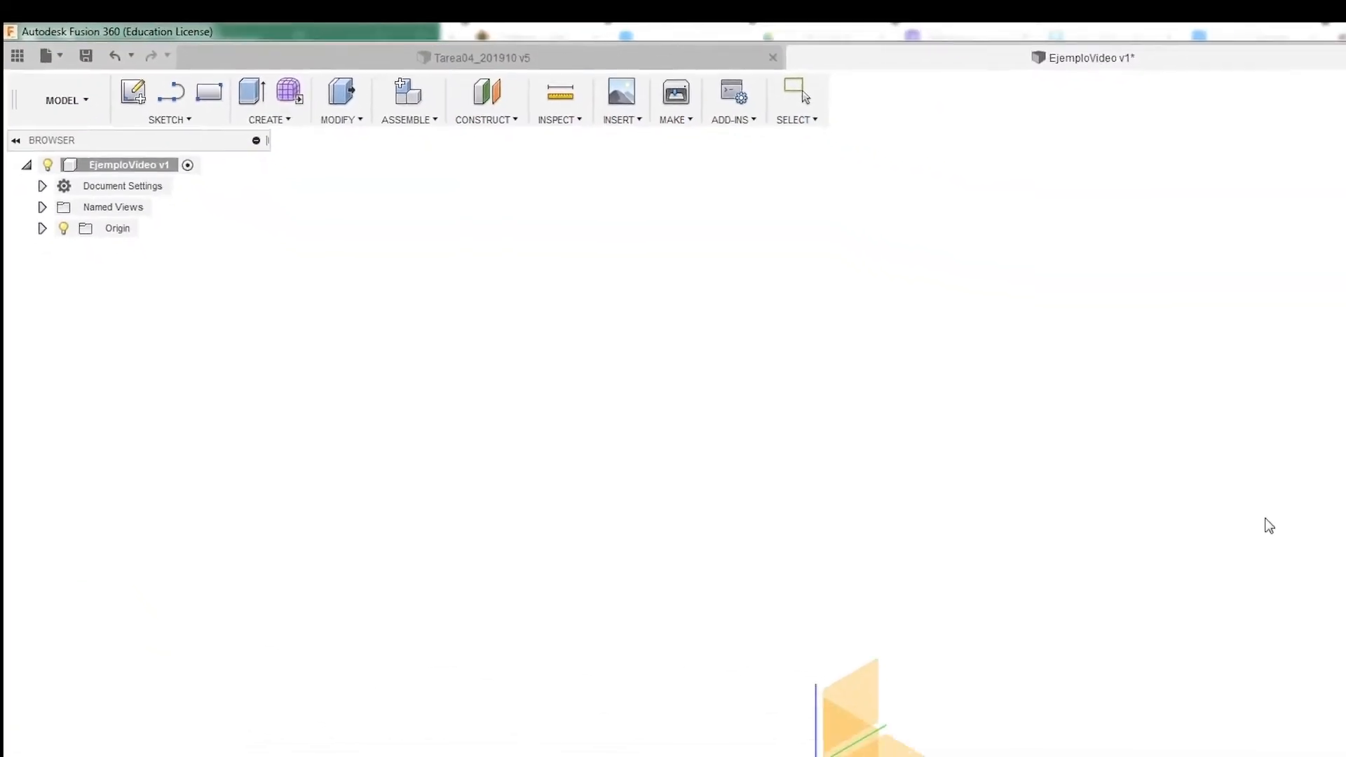
- Set the spur gear's number of teeth to 64
click(1228, 419)
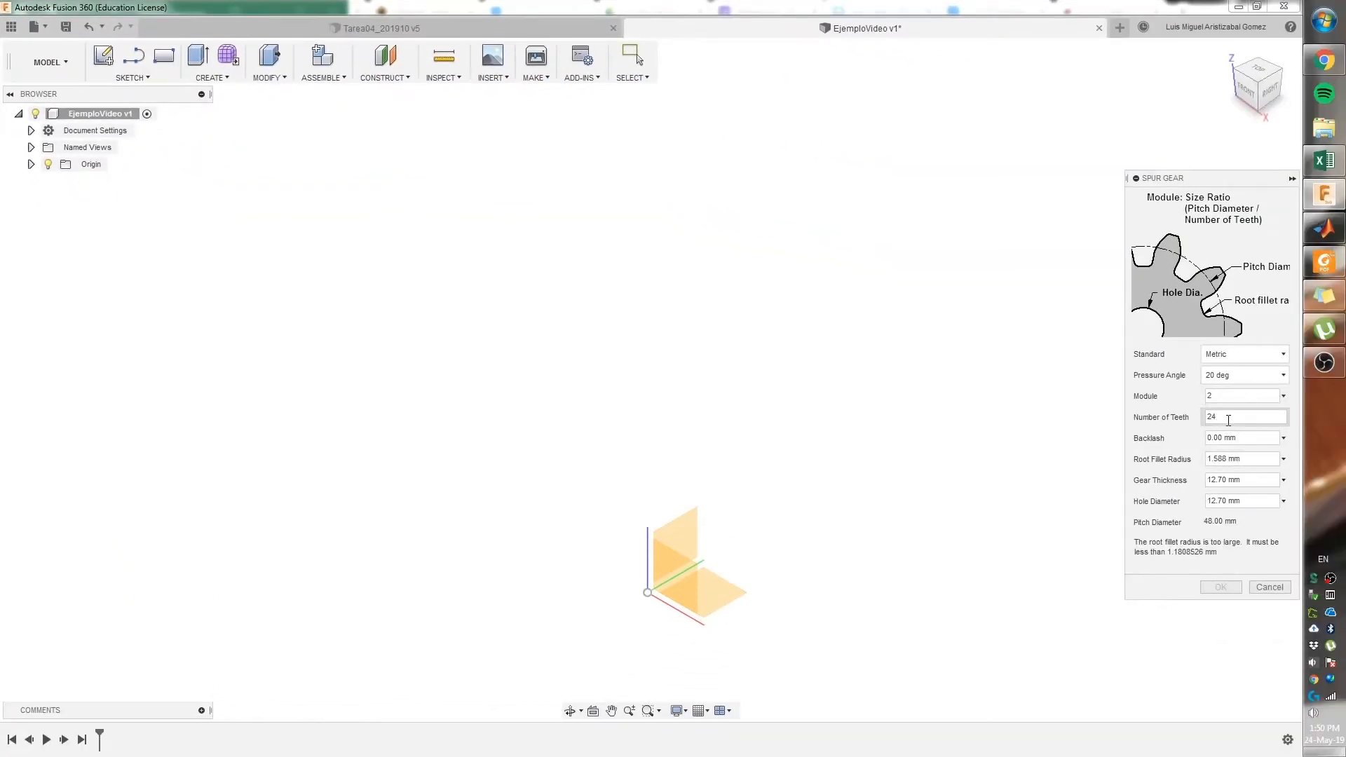
double_click(1228, 419)
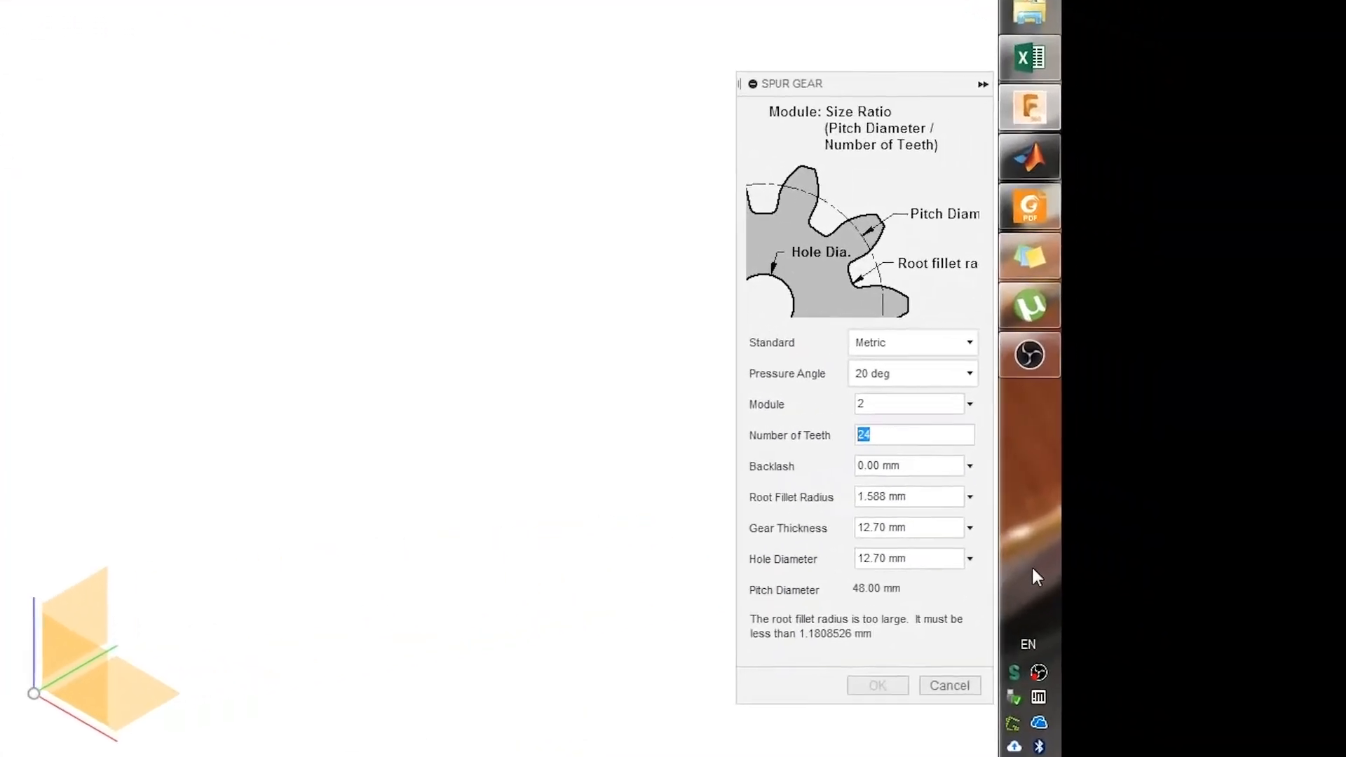
key(alt+Tab)
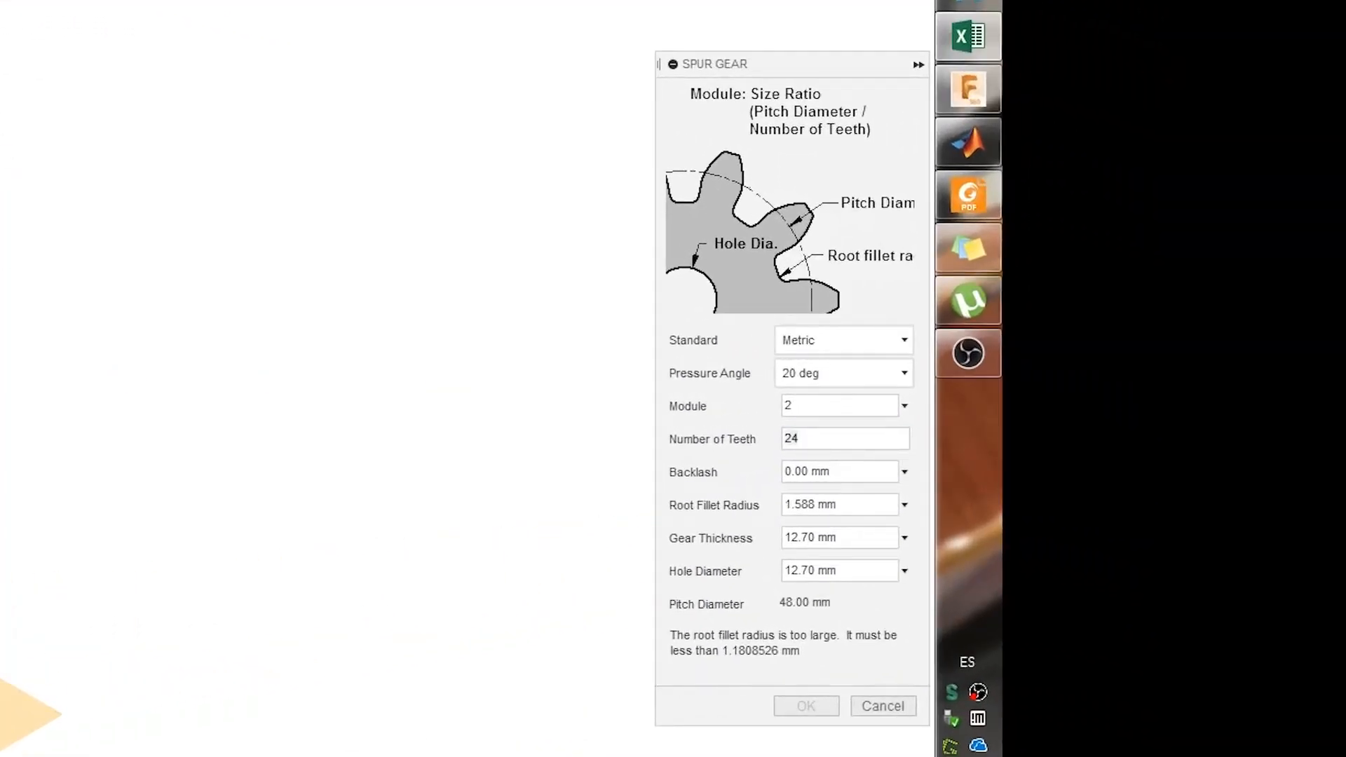
key(alt+Tab)
drag(865, 434, 704, 441)
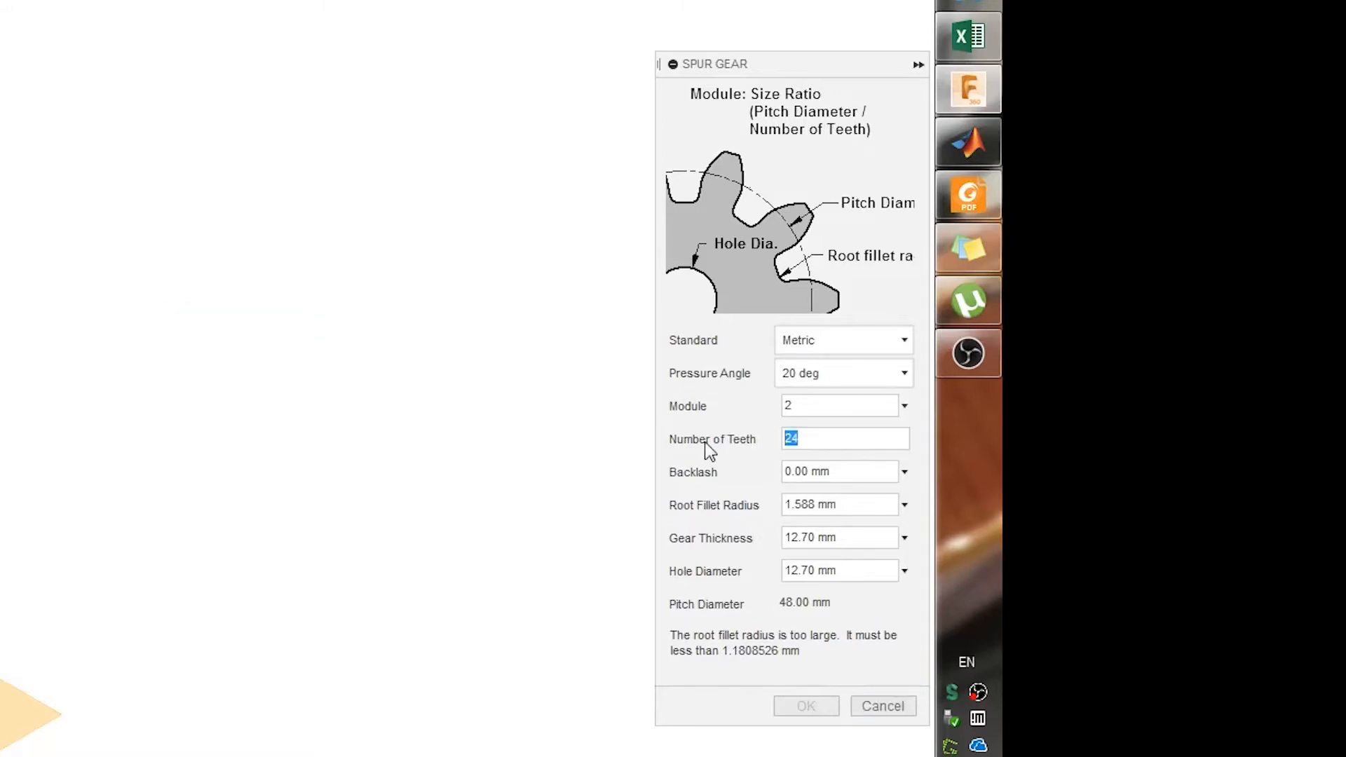
text(64)
- Create the gear with a 0.1 mm root fillet radius, 5 mm thickness and 3.2 mm hole diameter
click(857, 473)
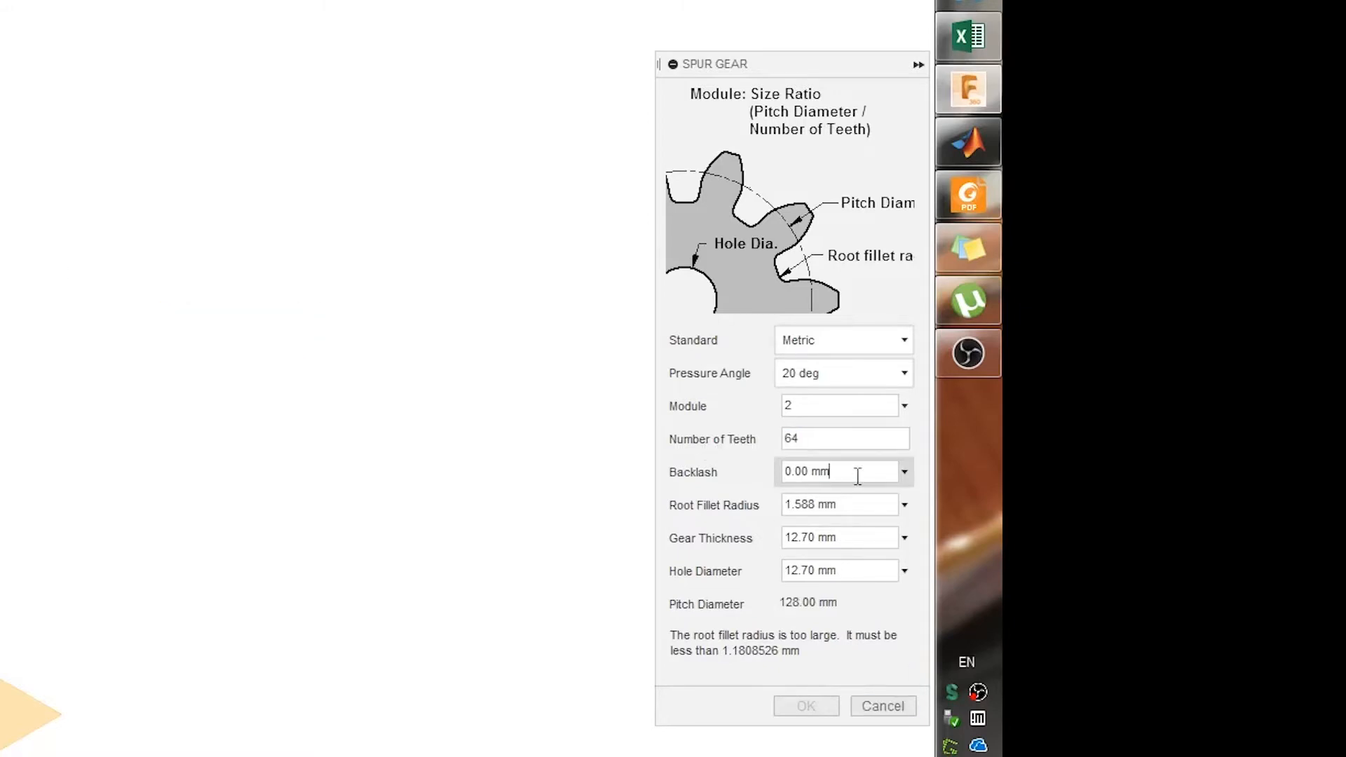
key(BackSpace)
key(BackSpace)
key(BackSpace)
key(BackSpace)
key(BackSpace)
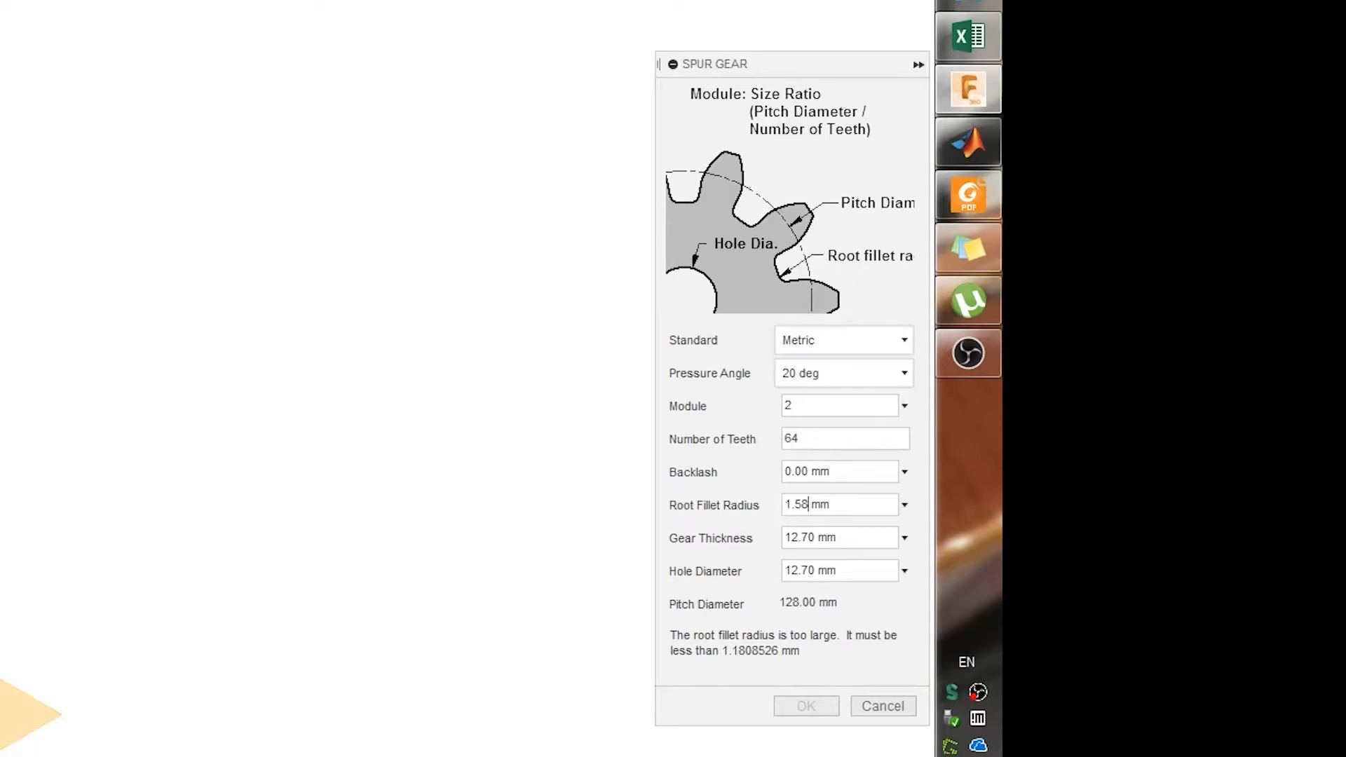
text(0.1)
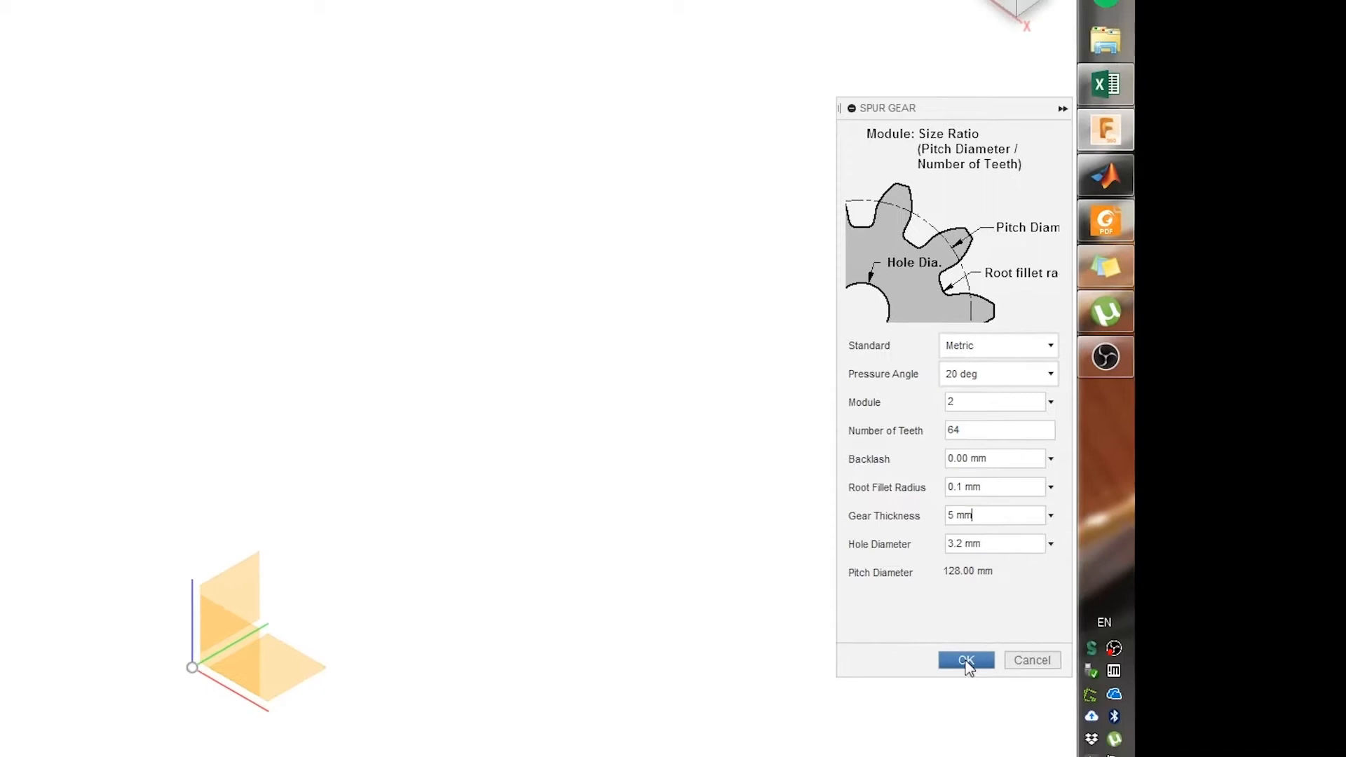
click(965, 660)
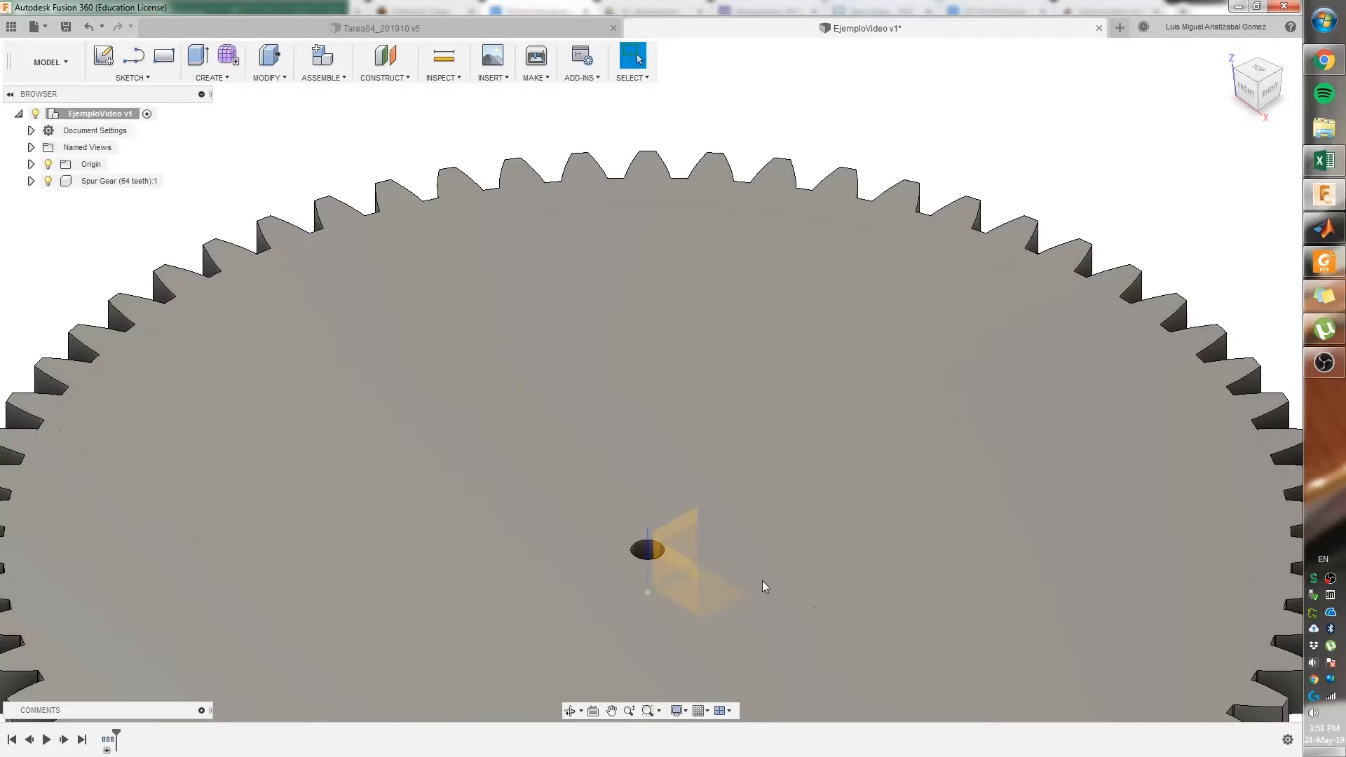
- Inspect the whole 64-tooth gear, first in perspective and then from the top view
middle_drag(762, 580, 799, 521)
scroll(802, 421, down, 5)
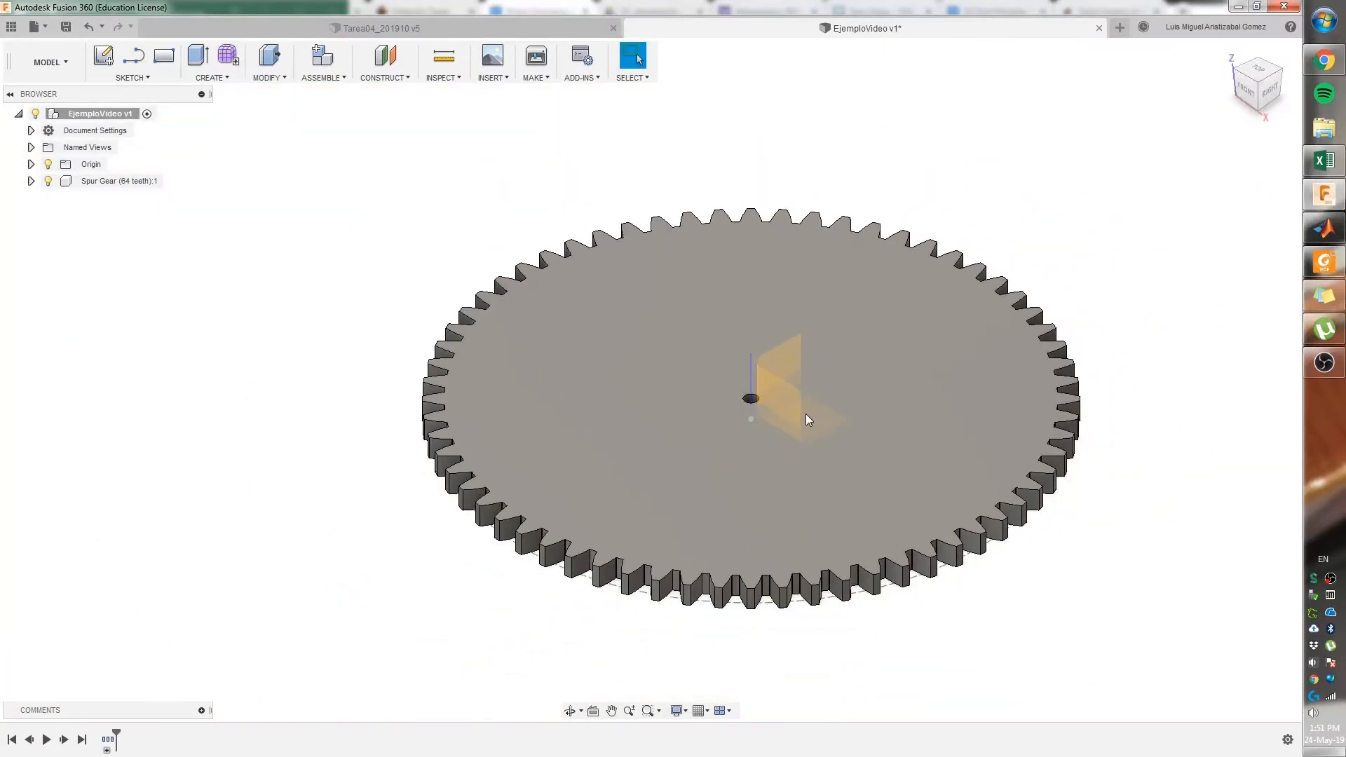
middle_drag(904, 352, 897, 389)
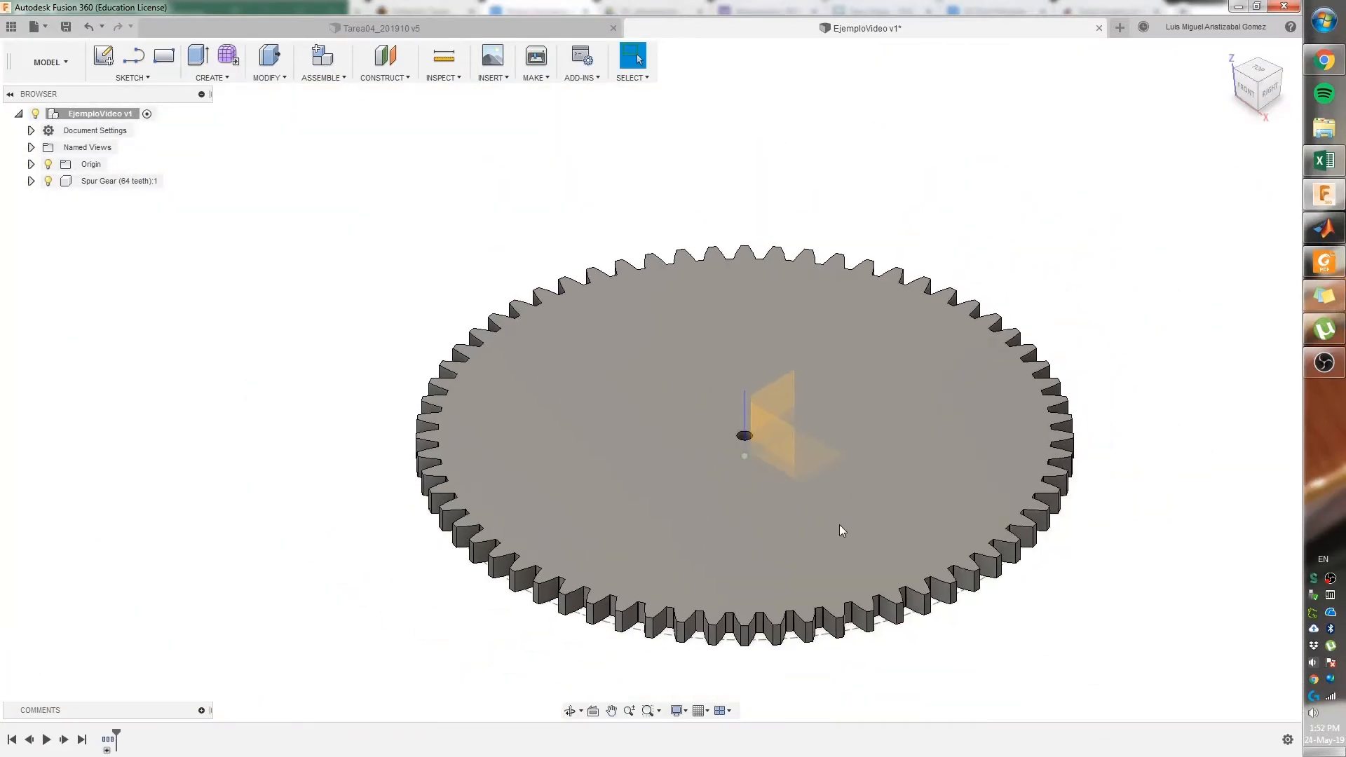
shift+middle_drag(839, 524, 869, 595)
click(1258, 80)
middle_drag(828, 356, 748, 345)
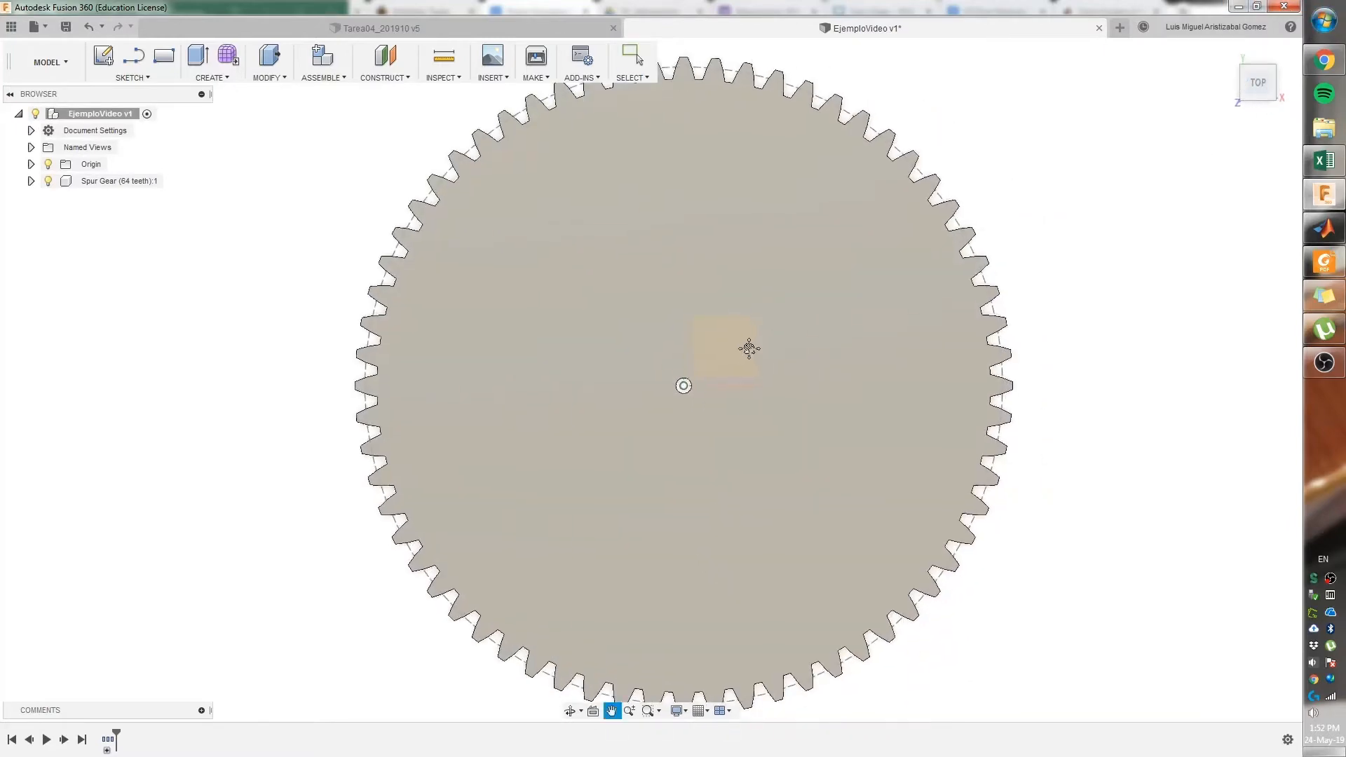
scroll(736, 355, down, 2)
scroll(684, 253, down, 2)
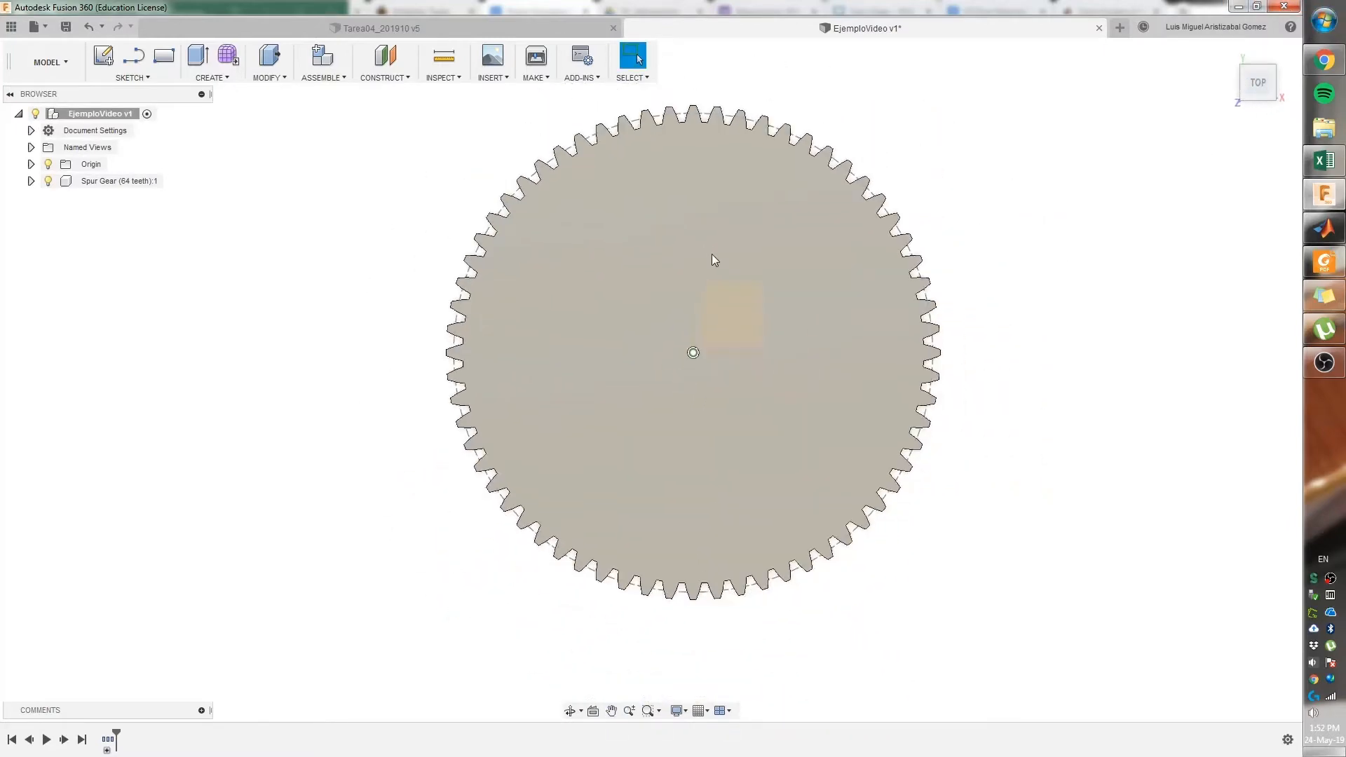
middle_drag(712, 259, 673, 292)
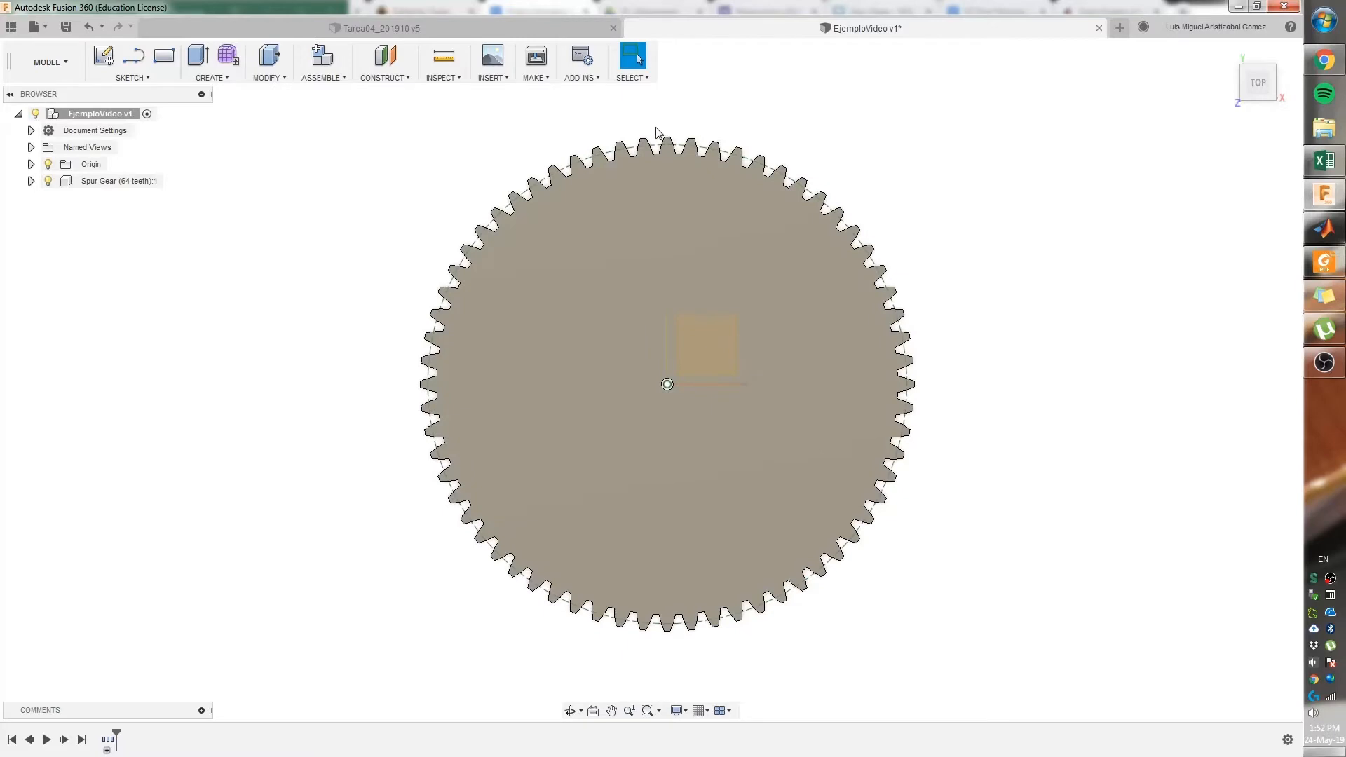
- Examine the gear's tooth profile closely and check the radius of its dashed pitch circle
scroll(580, 171, up, 8)
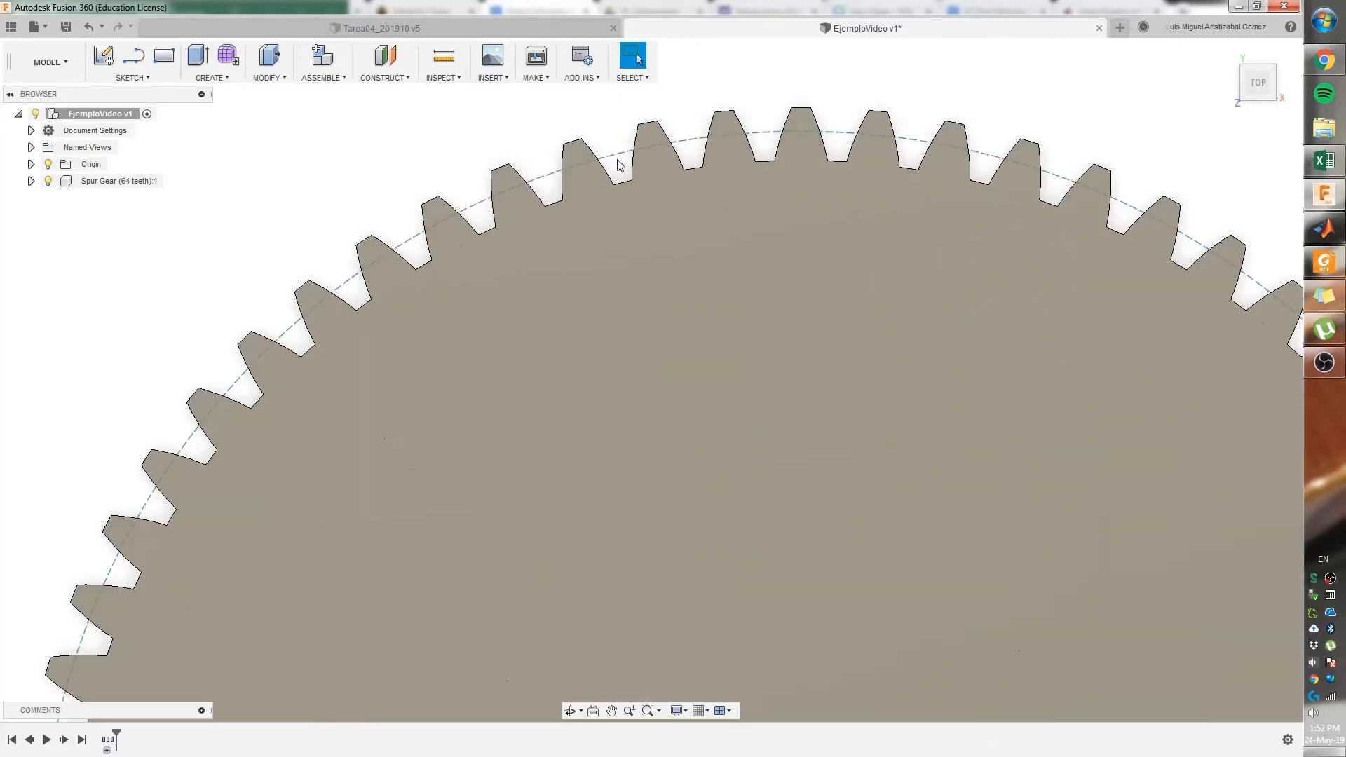
scroll(621, 154, up, 3)
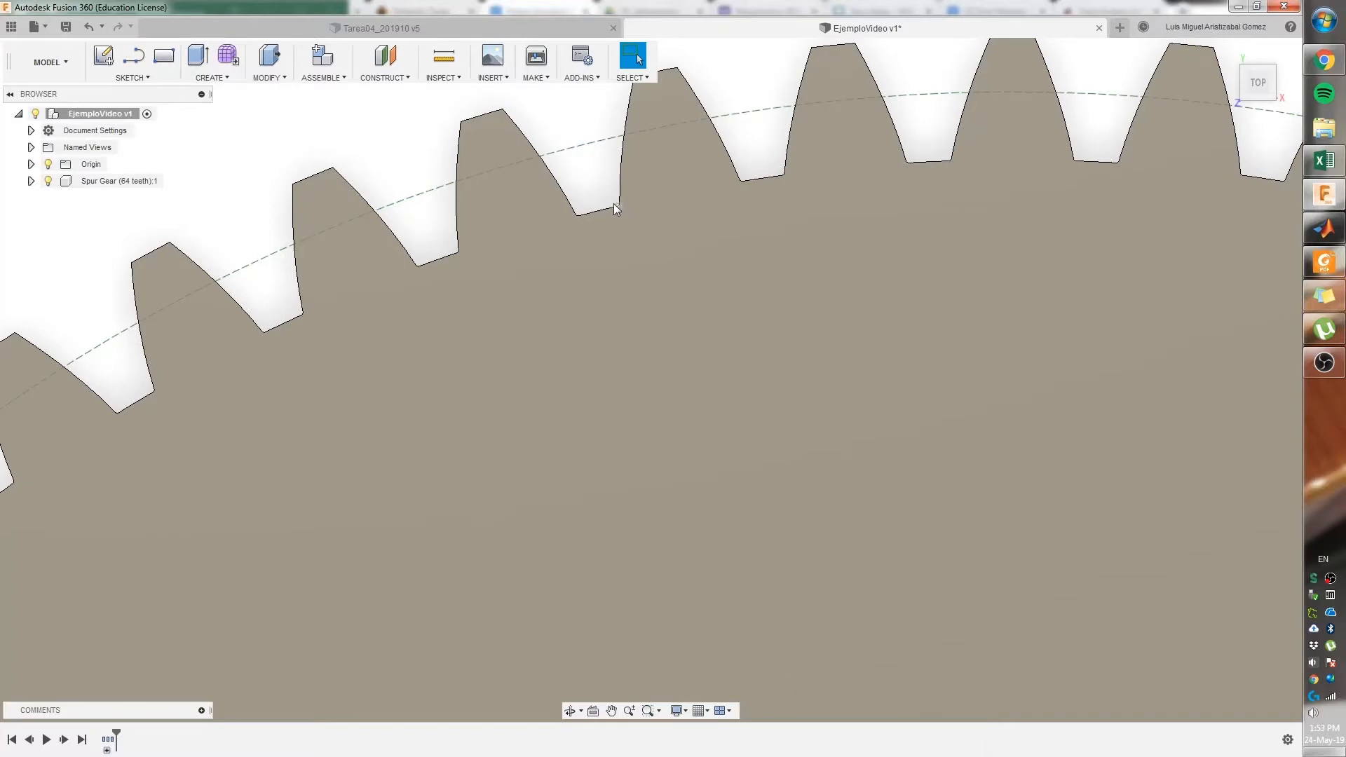
click(588, 150)
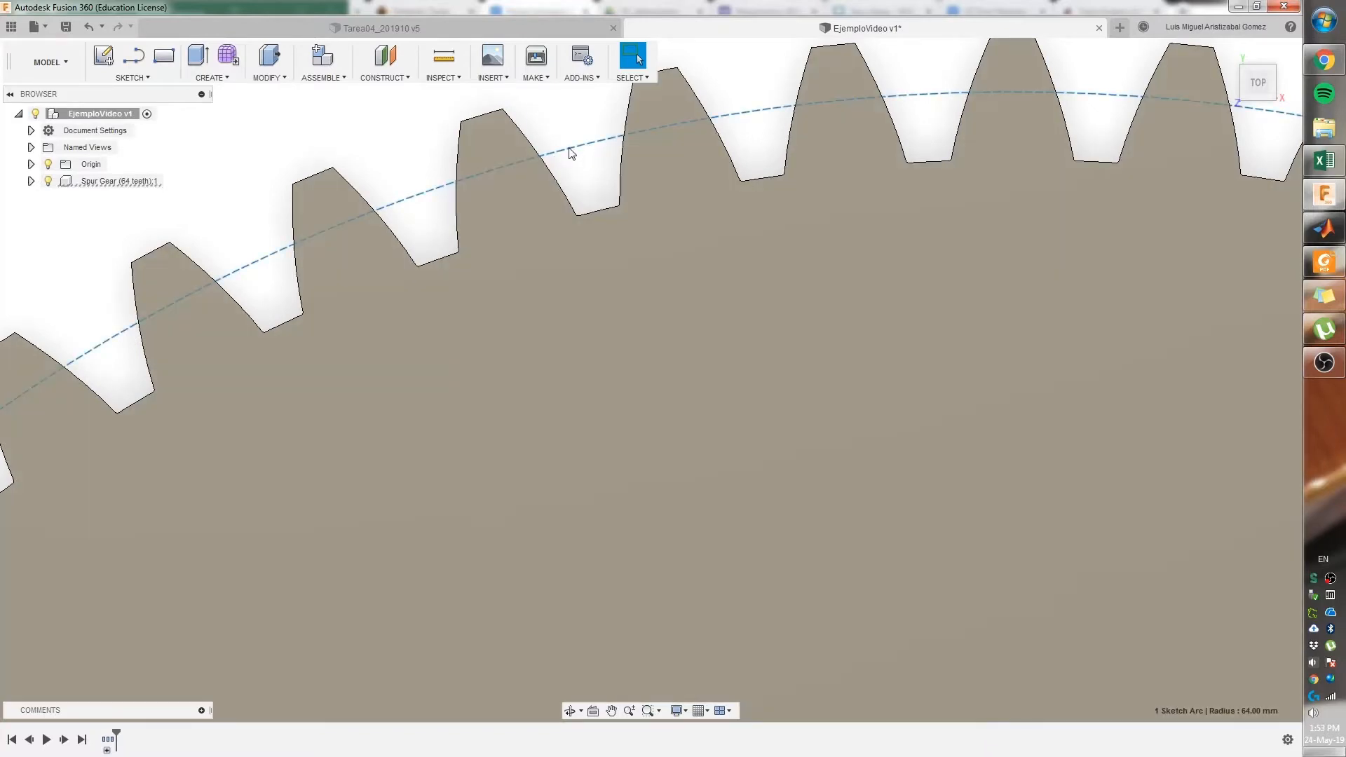
scroll(930, 390, down, 10)
scroll(806, 438, down, 2)
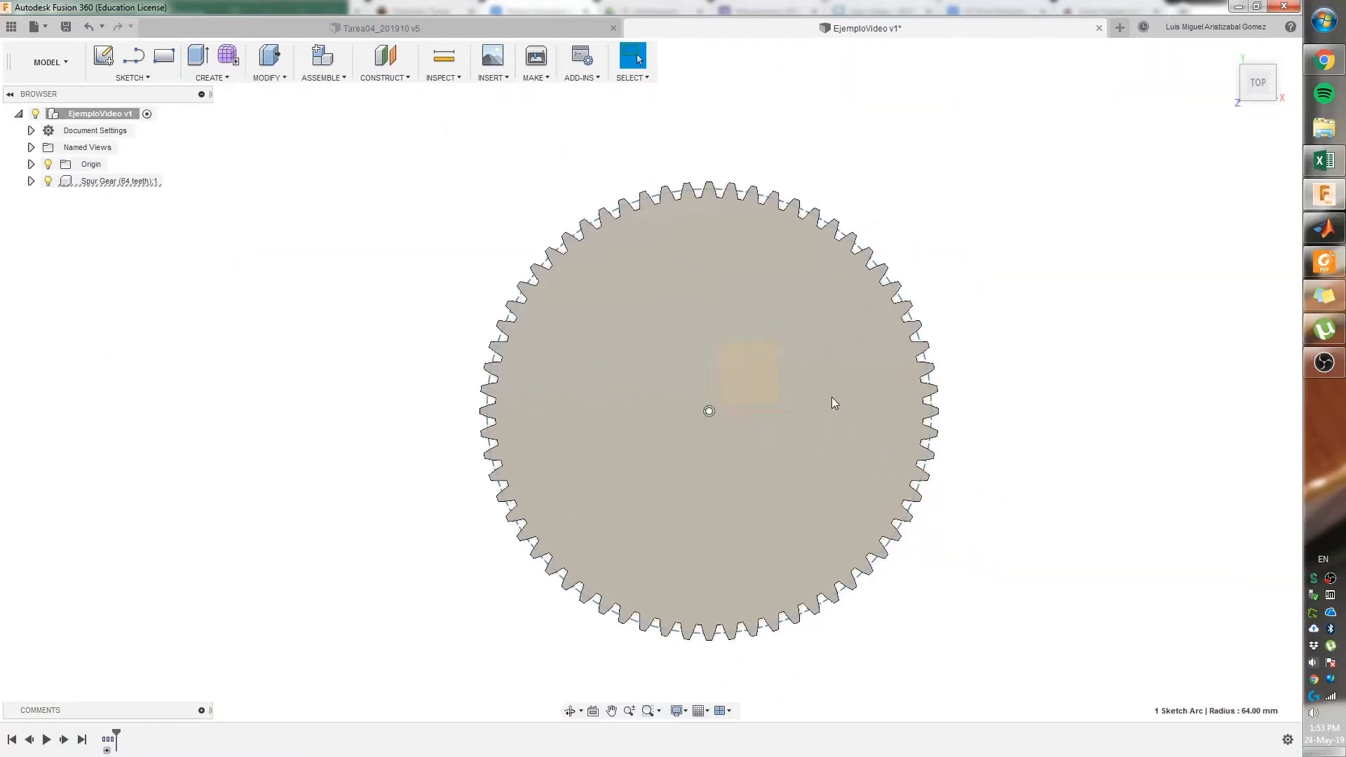
- Check the planet gear's data in the Excel sheet, and generate an 8-tooth spur gear with the script in Fusion 360
key(alt+Tab)
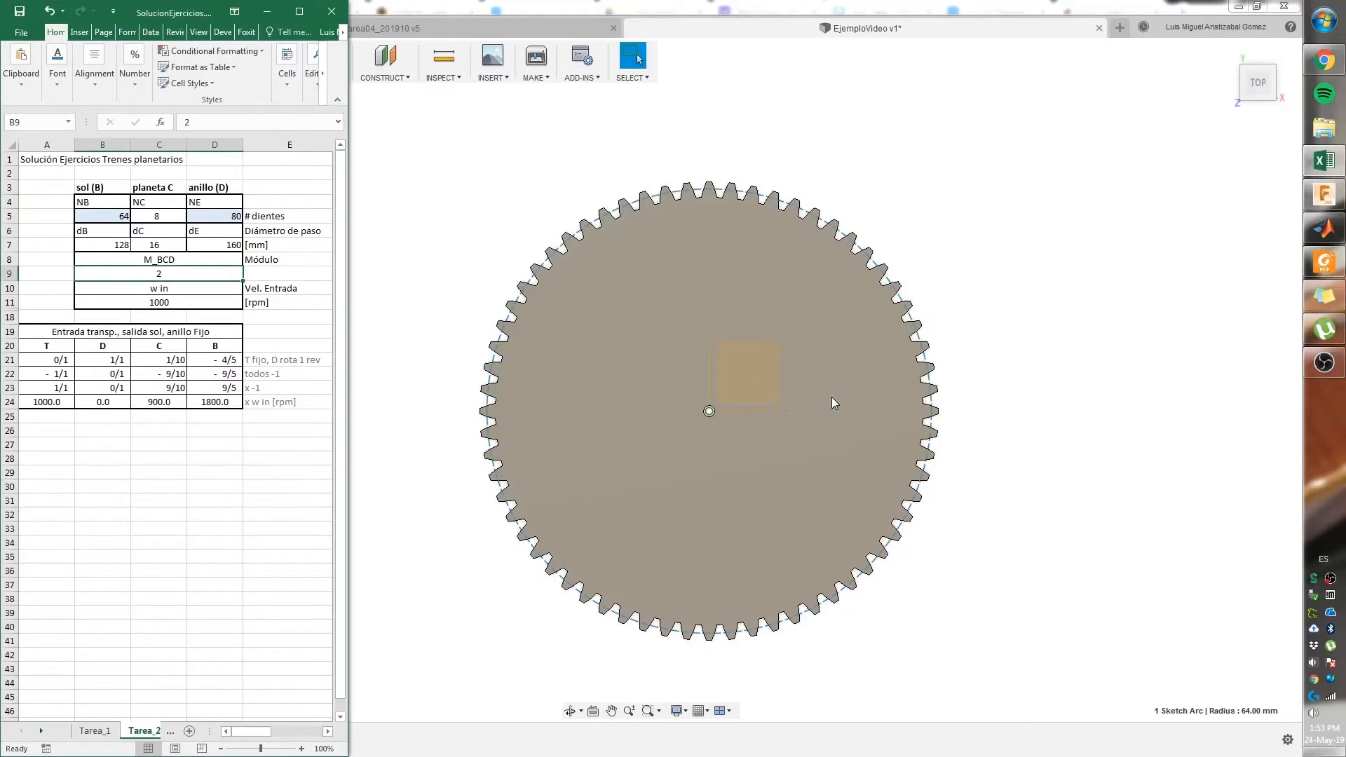
key(alt+Tab)
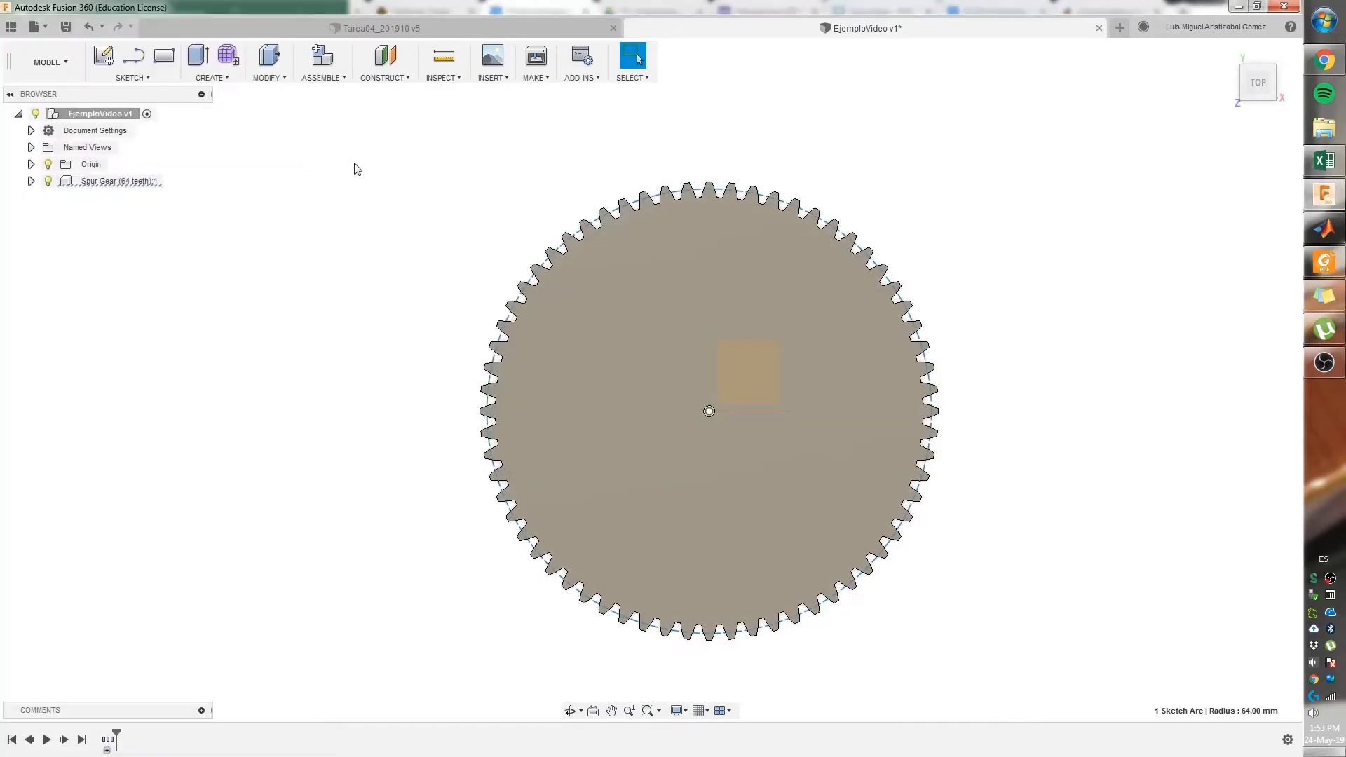
click(580, 77)
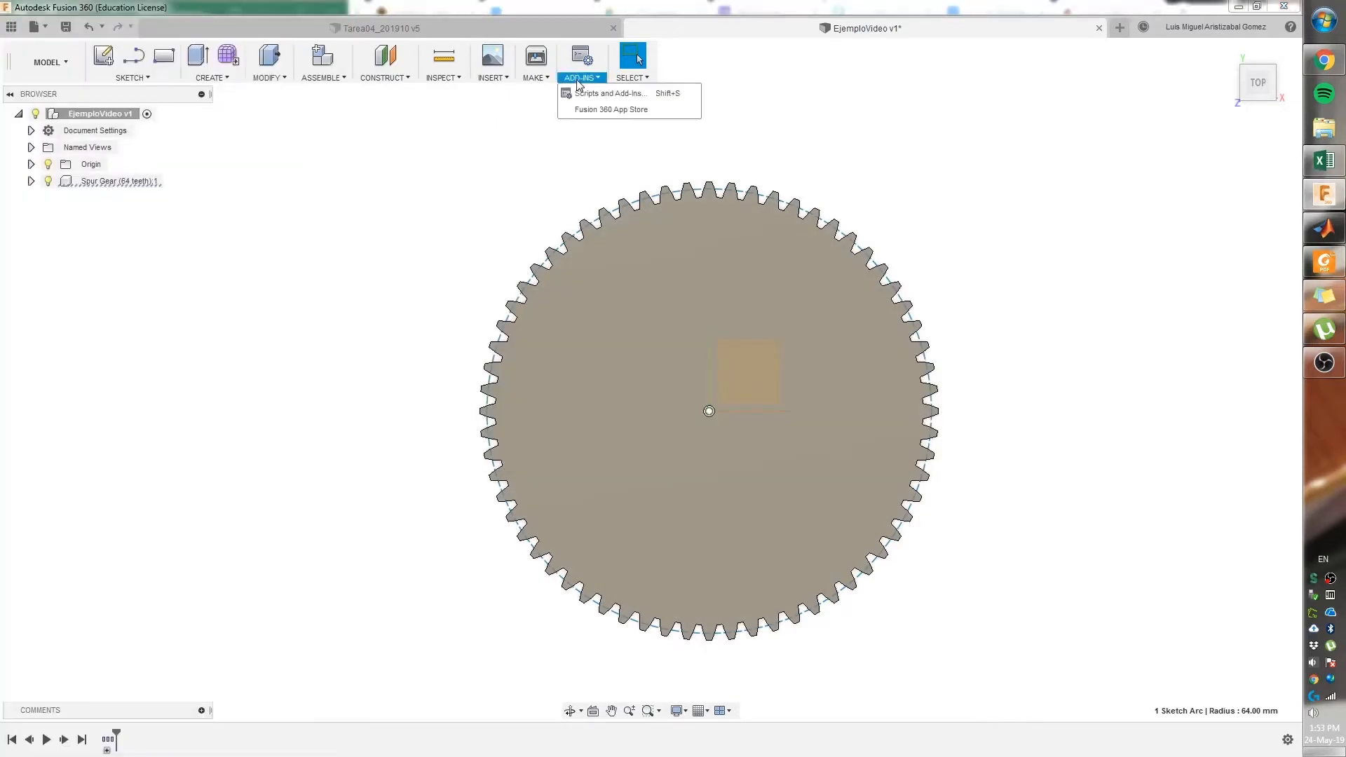
click(607, 93)
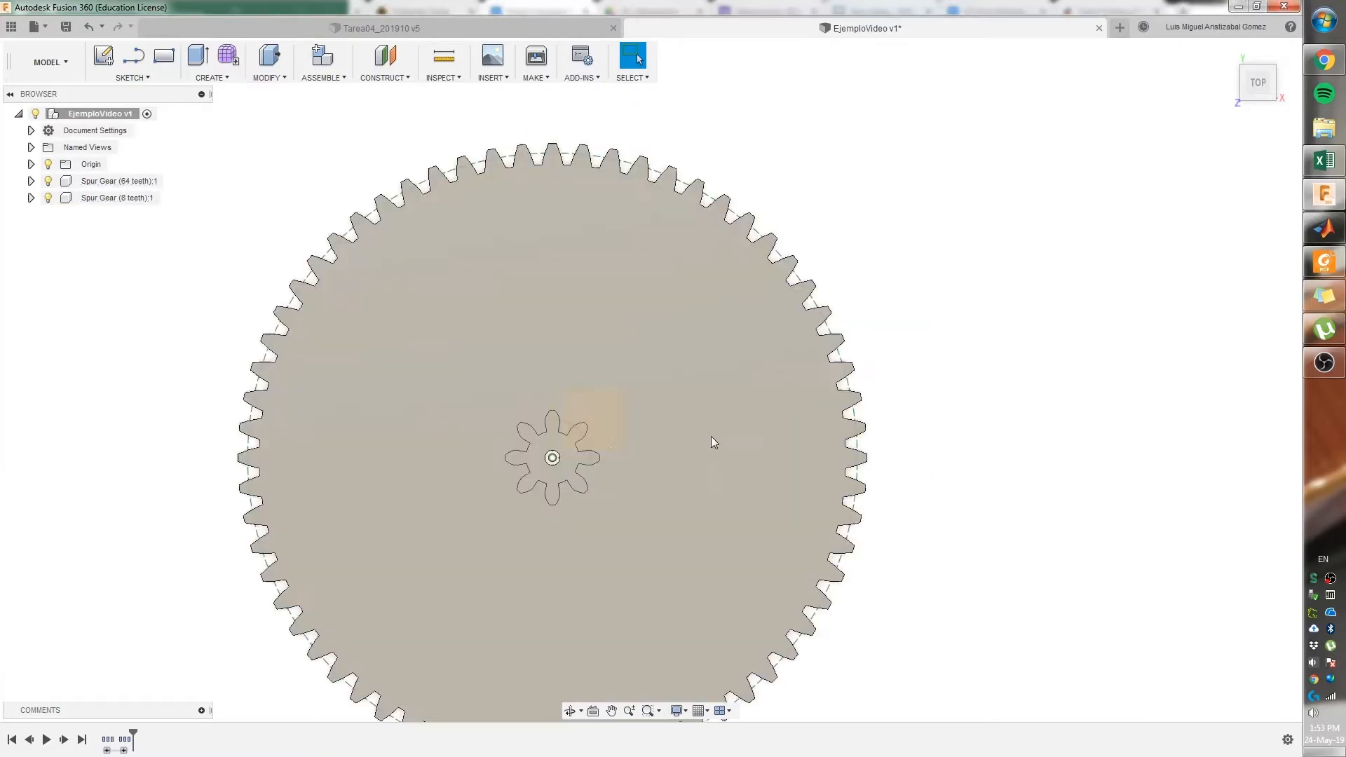
- Move the 8-tooth gear component 72 mm along X from the centre of the 64-tooth gear
scroll(576, 493, up, 3)
click(578, 462)
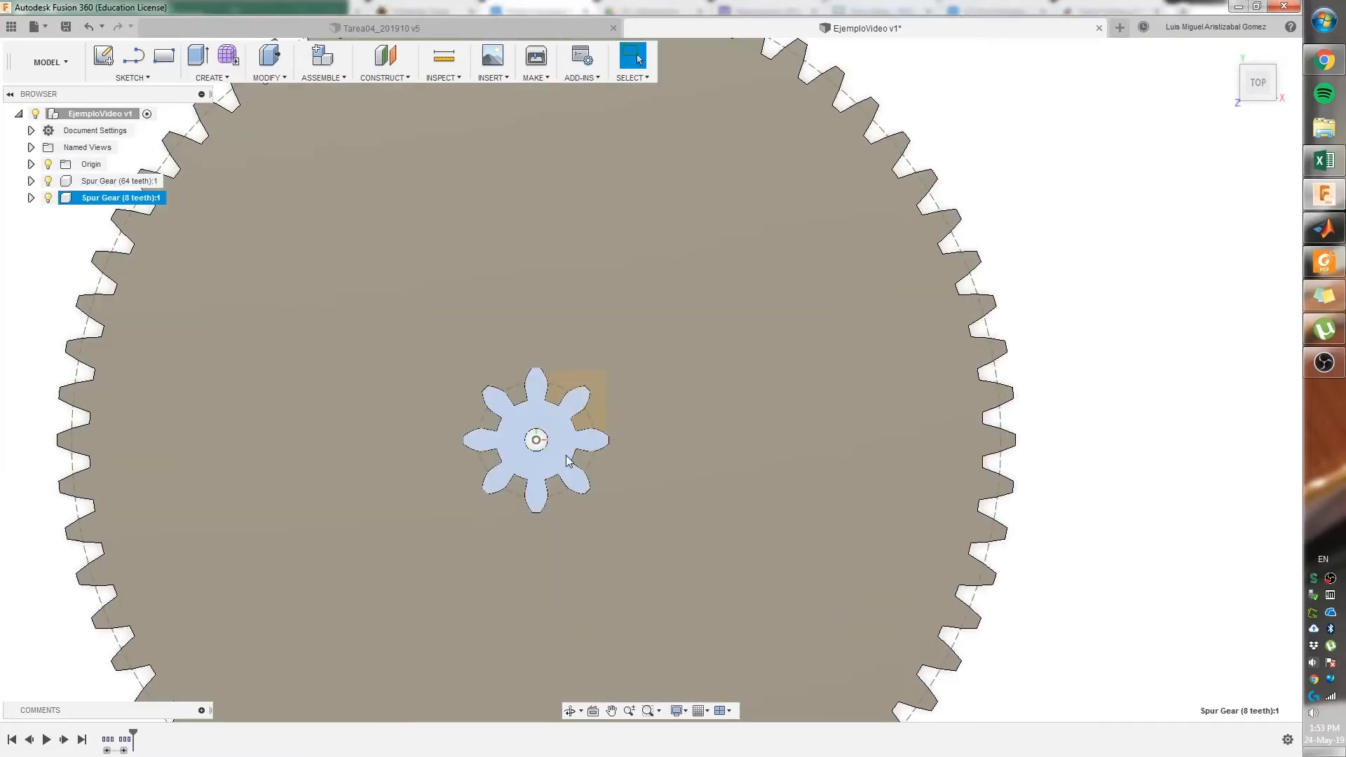
middle_drag(602, 536, 508, 492)
scroll(494, 475, up, 2)
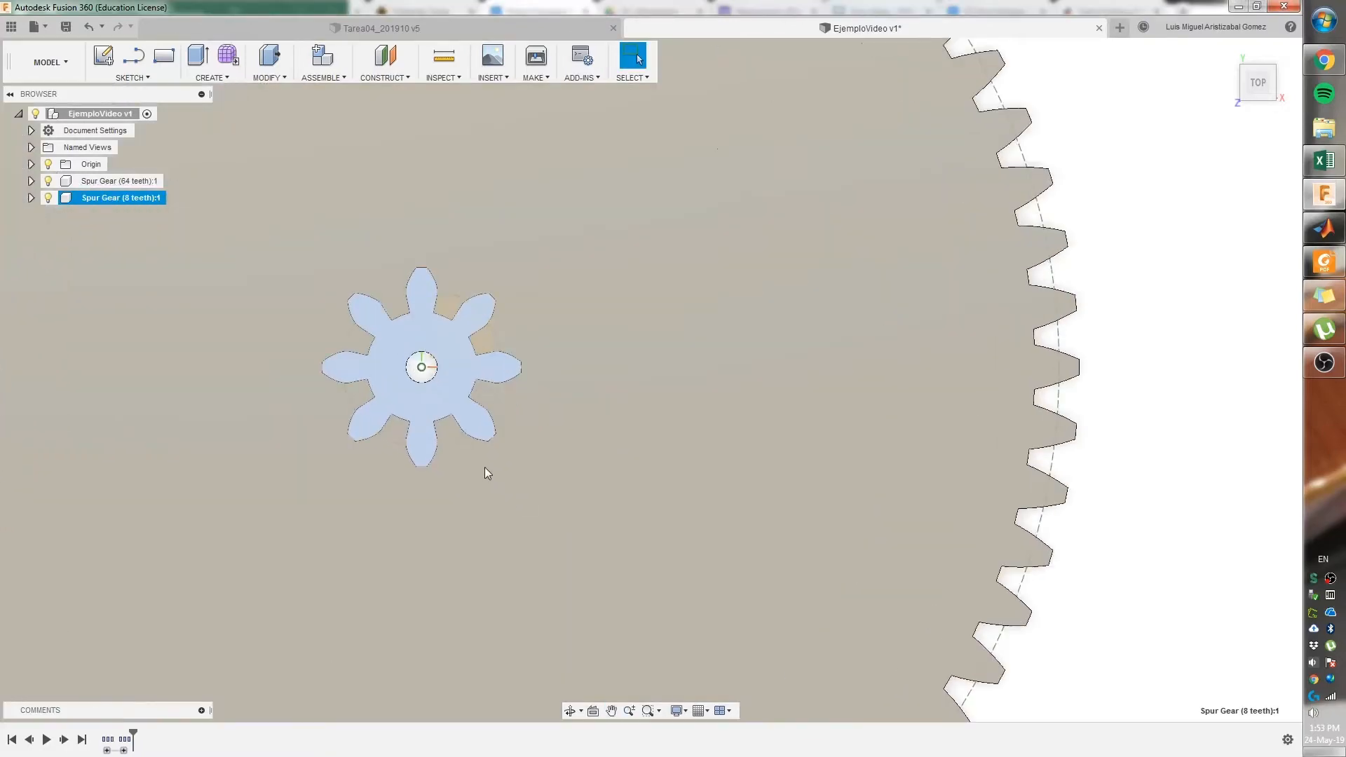
scroll(479, 403, down, 1)
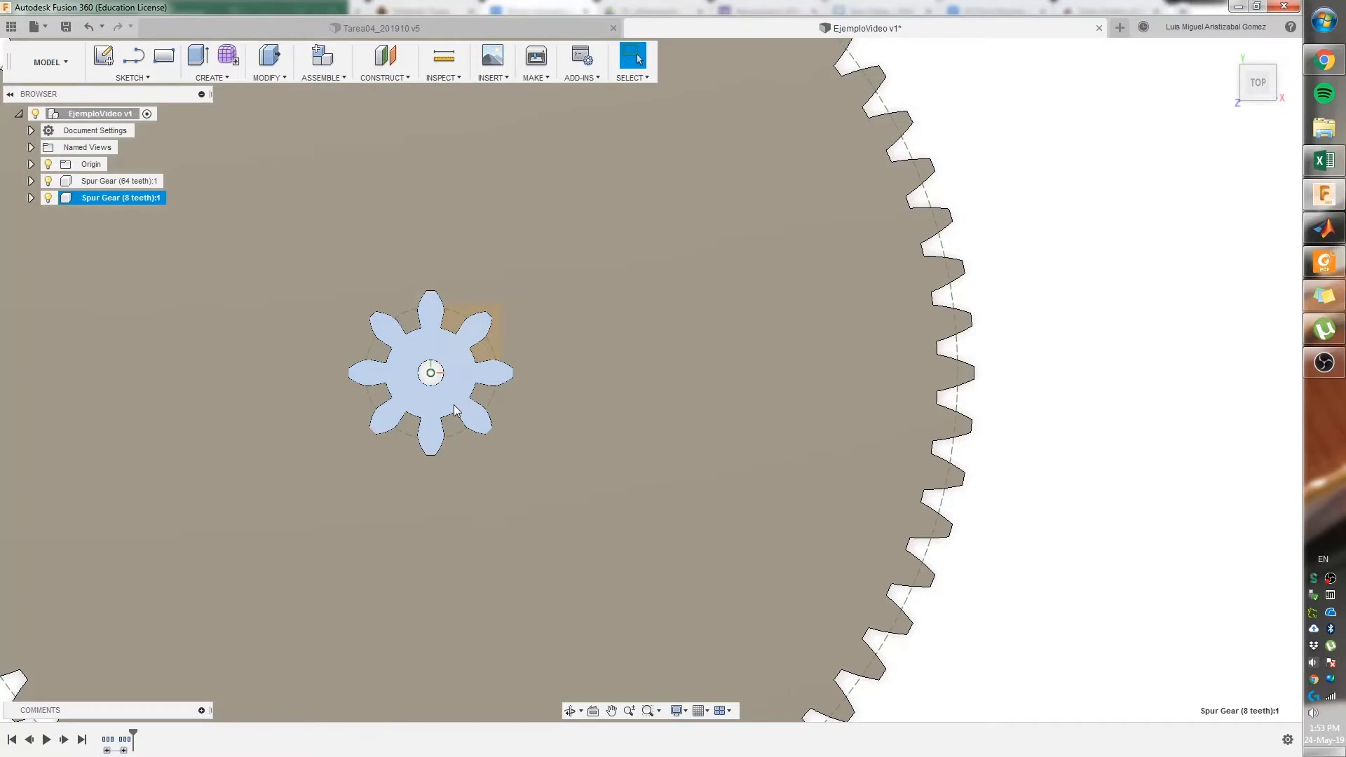
key(m)
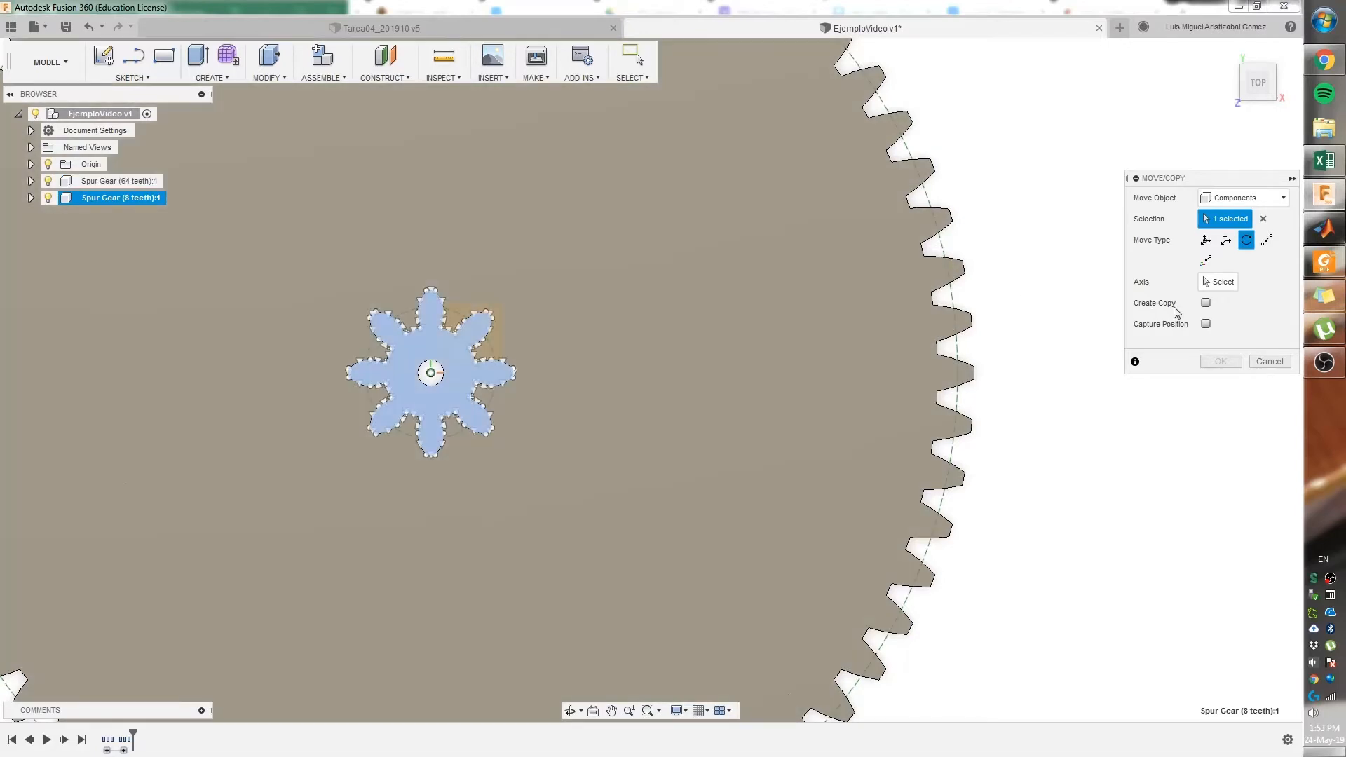
click(1206, 241)
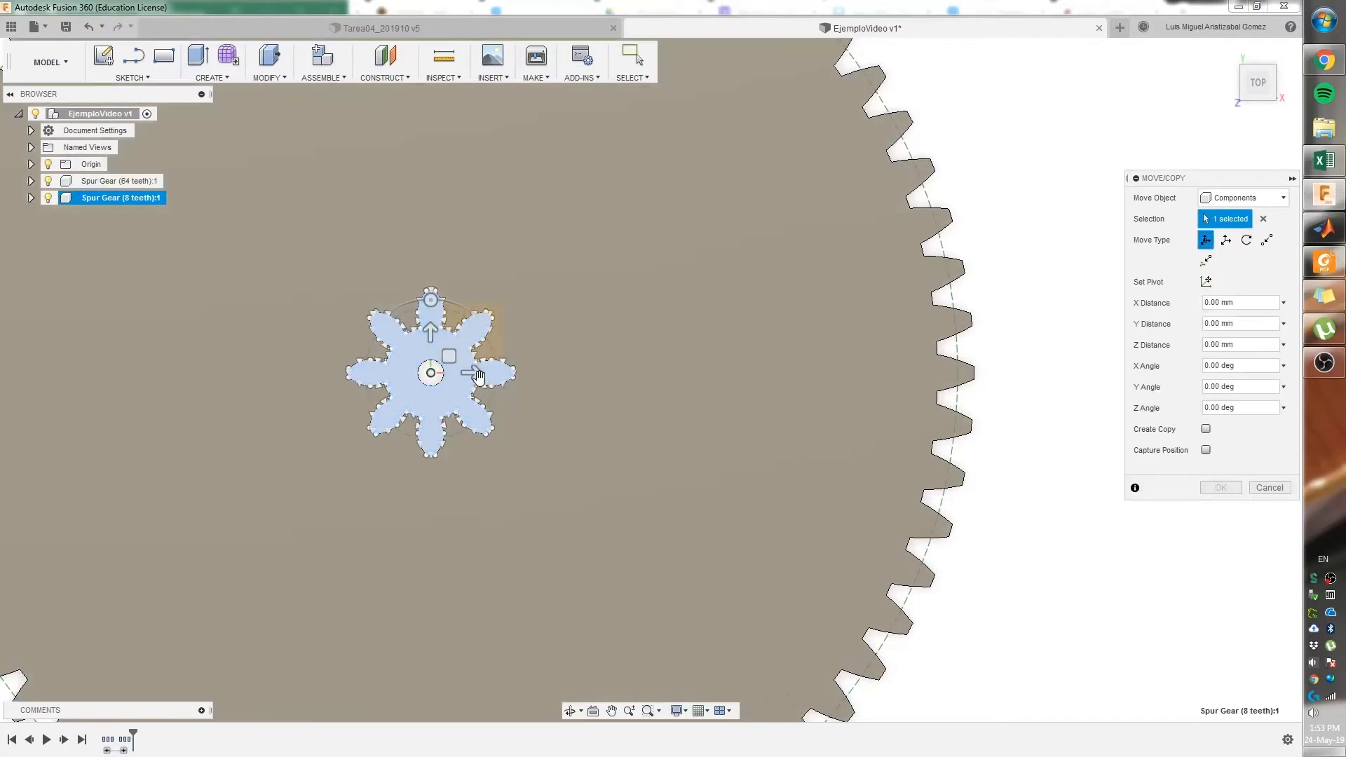
drag(478, 375, 1062, 369)
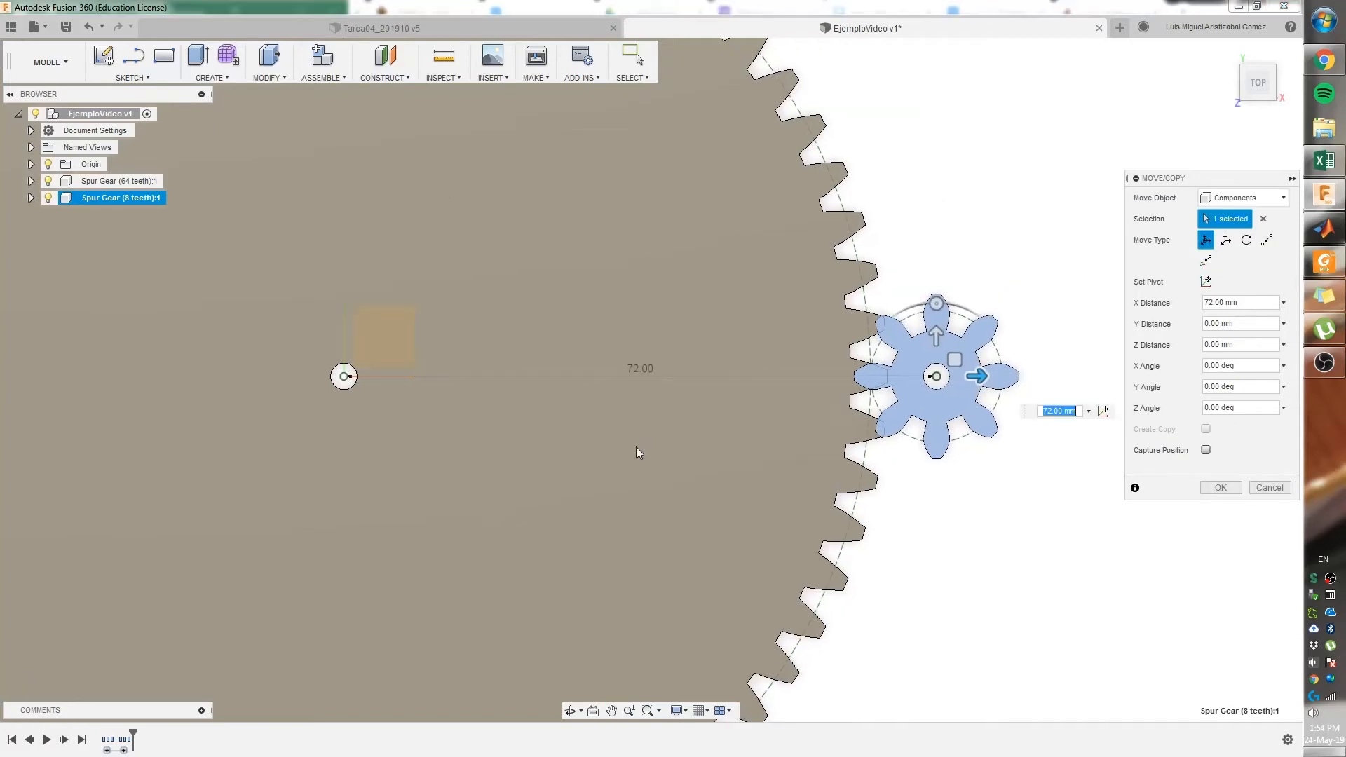
- Examine how the small gear's teeth and pitch circle meet those of the 64-tooth gear at the contact area
scroll(933, 373, down, 2)
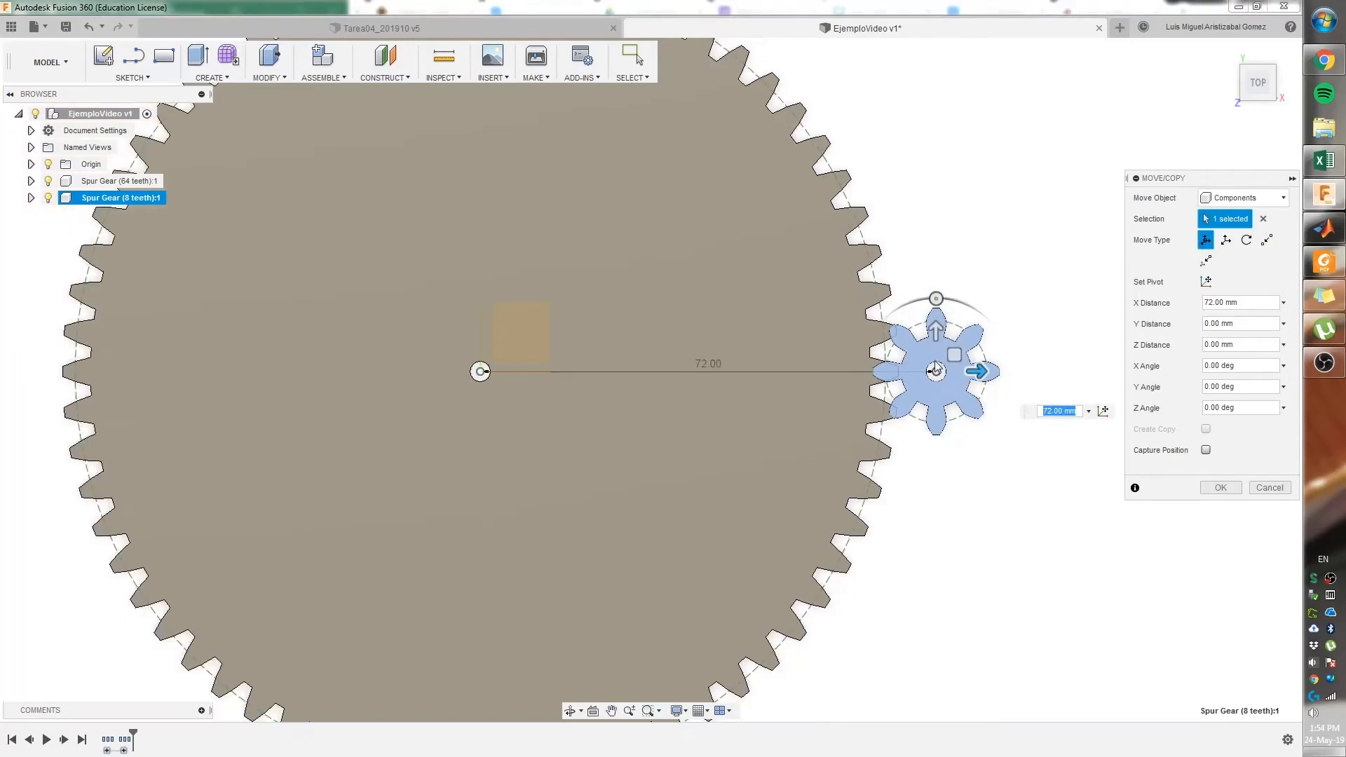
scroll(929, 368, up, 3)
scroll(927, 367, up, 4)
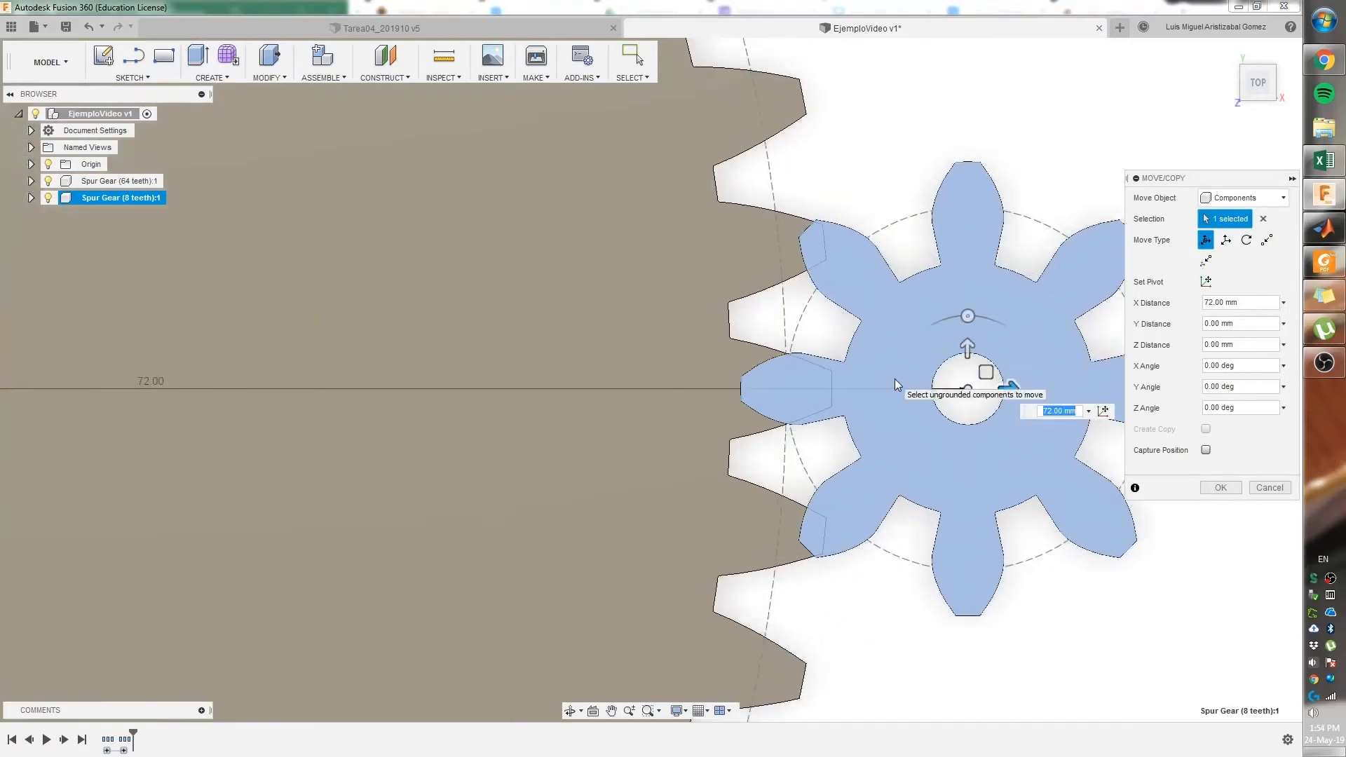
scroll(712, 362, up, 2)
scroll(699, 342, up, 3)
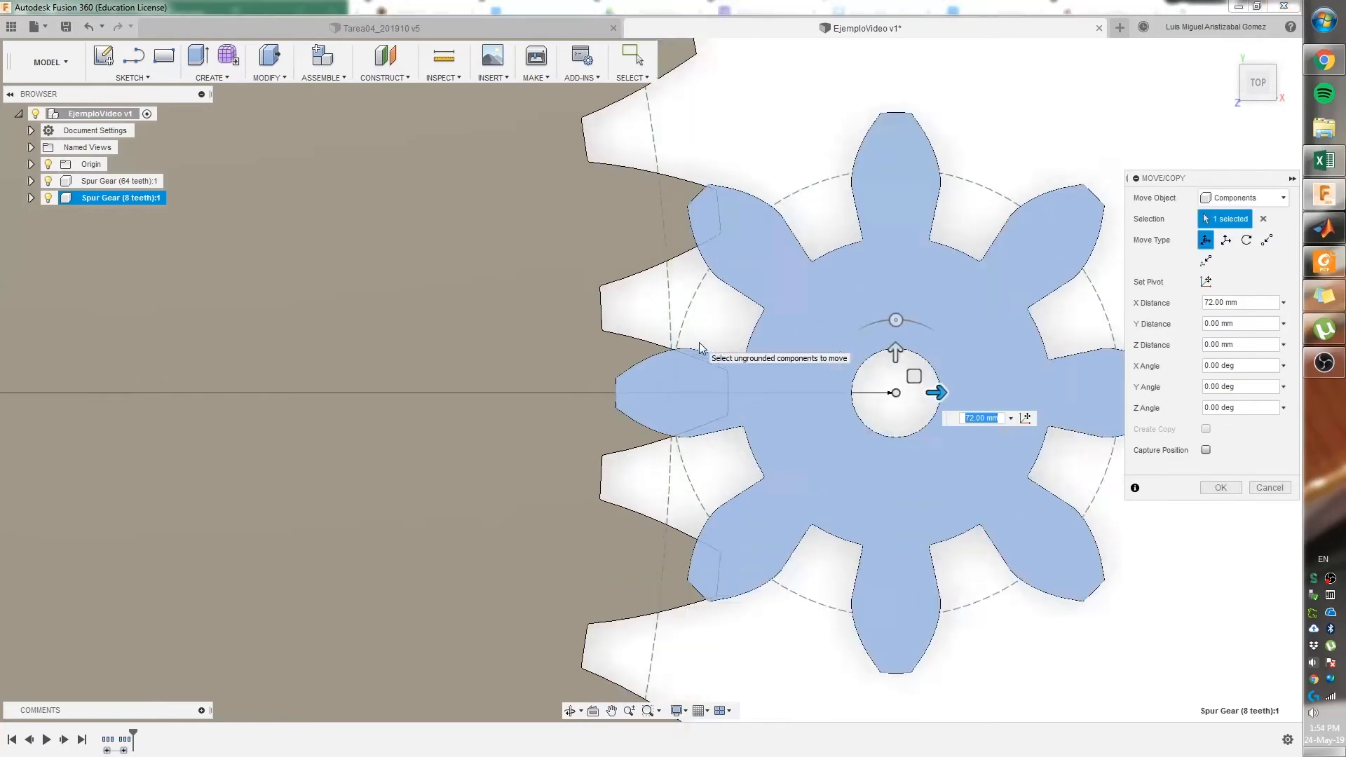
scroll(639, 260, up, 2)
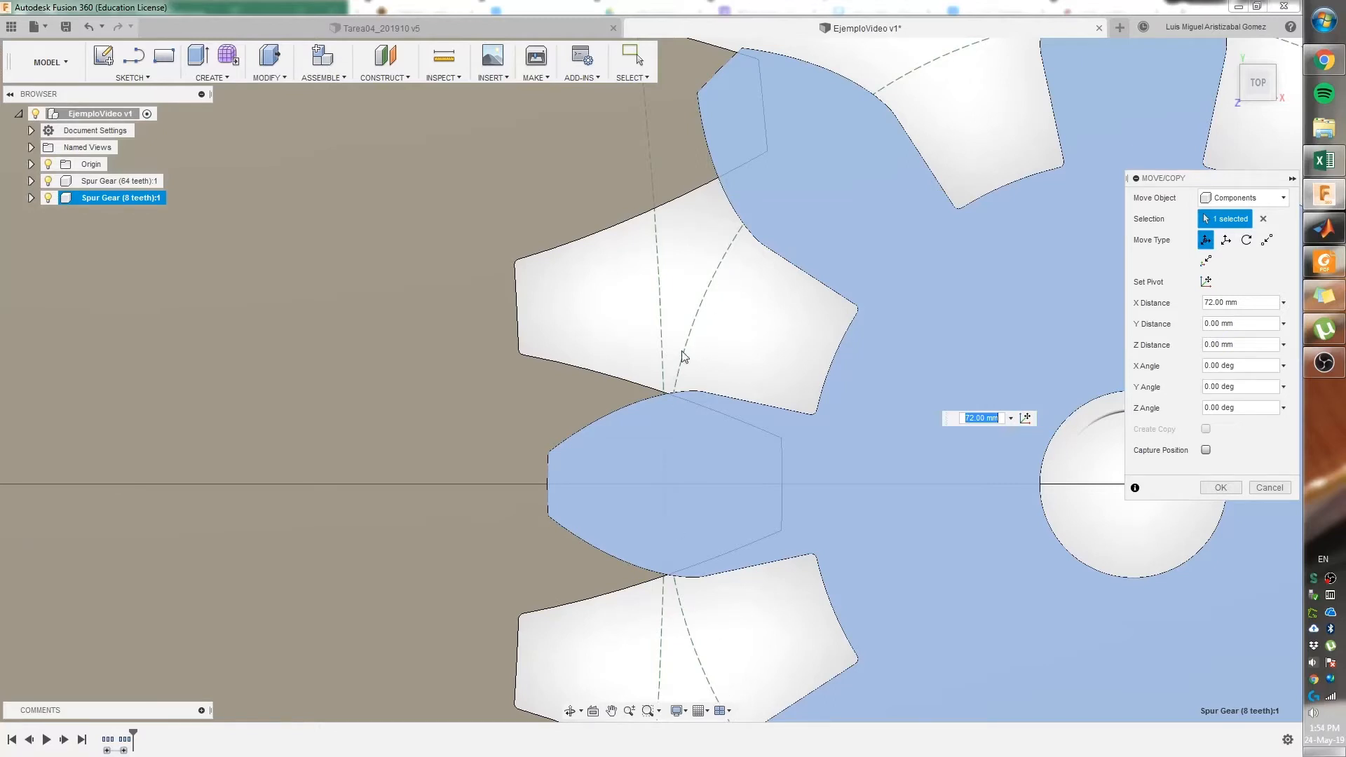
scroll(663, 585, up, 3)
scroll(665, 455, down, 1)
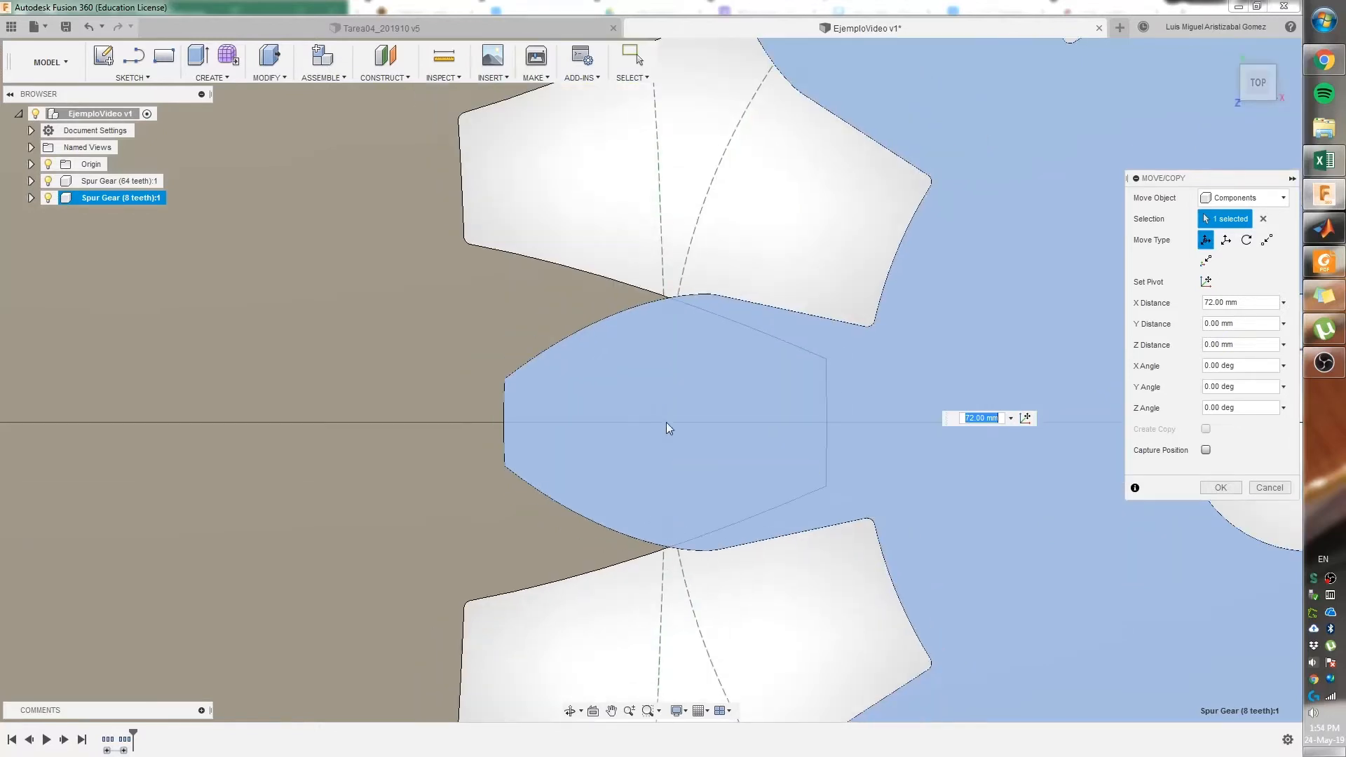
- Check the tooth contact and apply the 72 mm X move to the 8-tooth gear component
scroll(666, 423, up, 1)
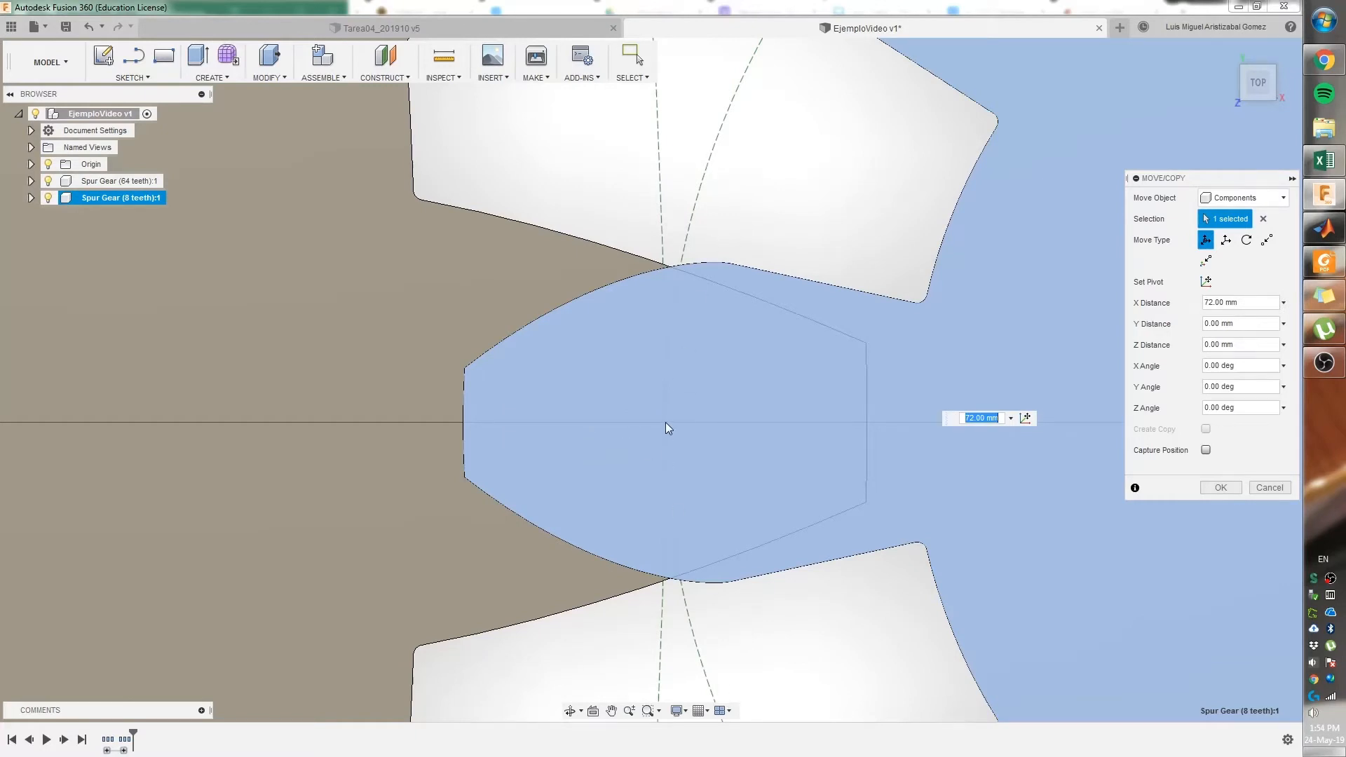
scroll(666, 423, down, 2)
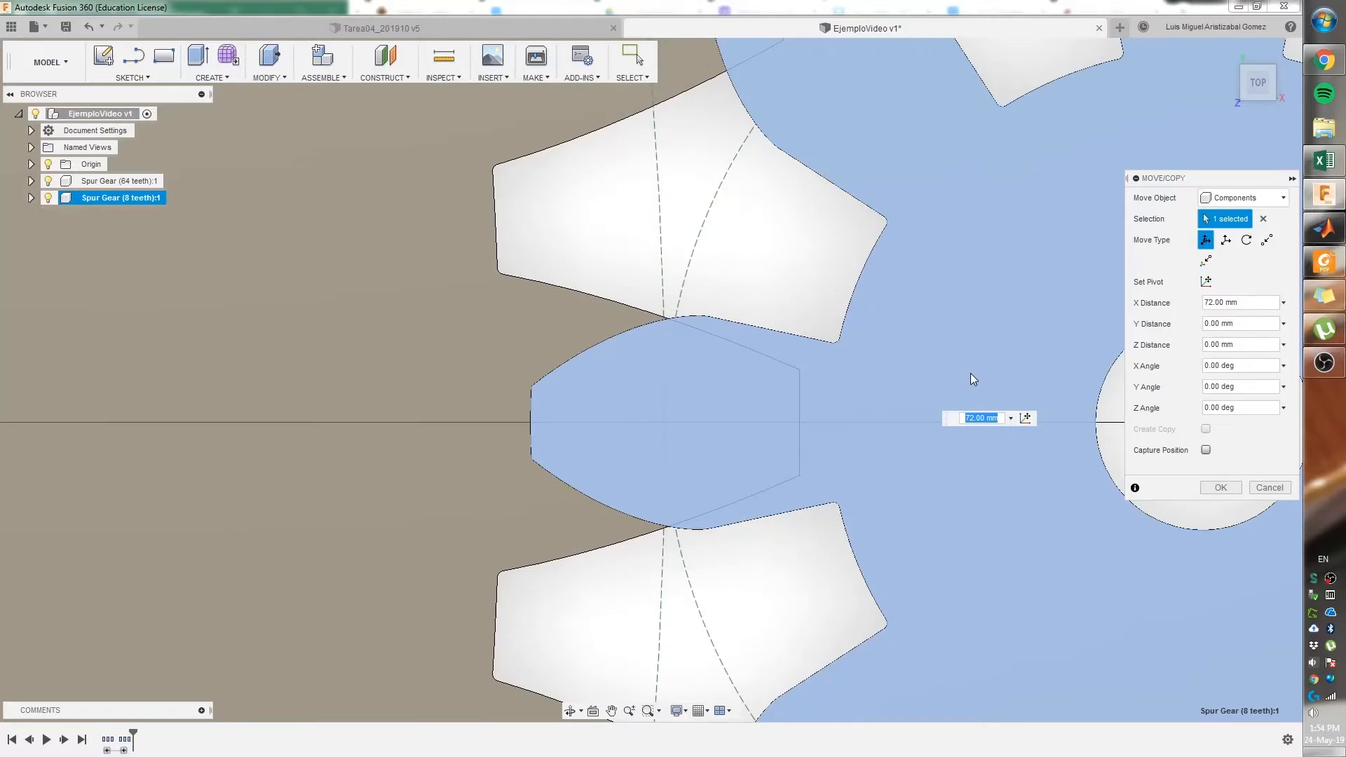
click(1218, 489)
- Set up a rotation of the 8-tooth gear component about the axis of its centre hole
middle_drag(905, 469, 644, 445)
scroll(677, 447, down, 4)
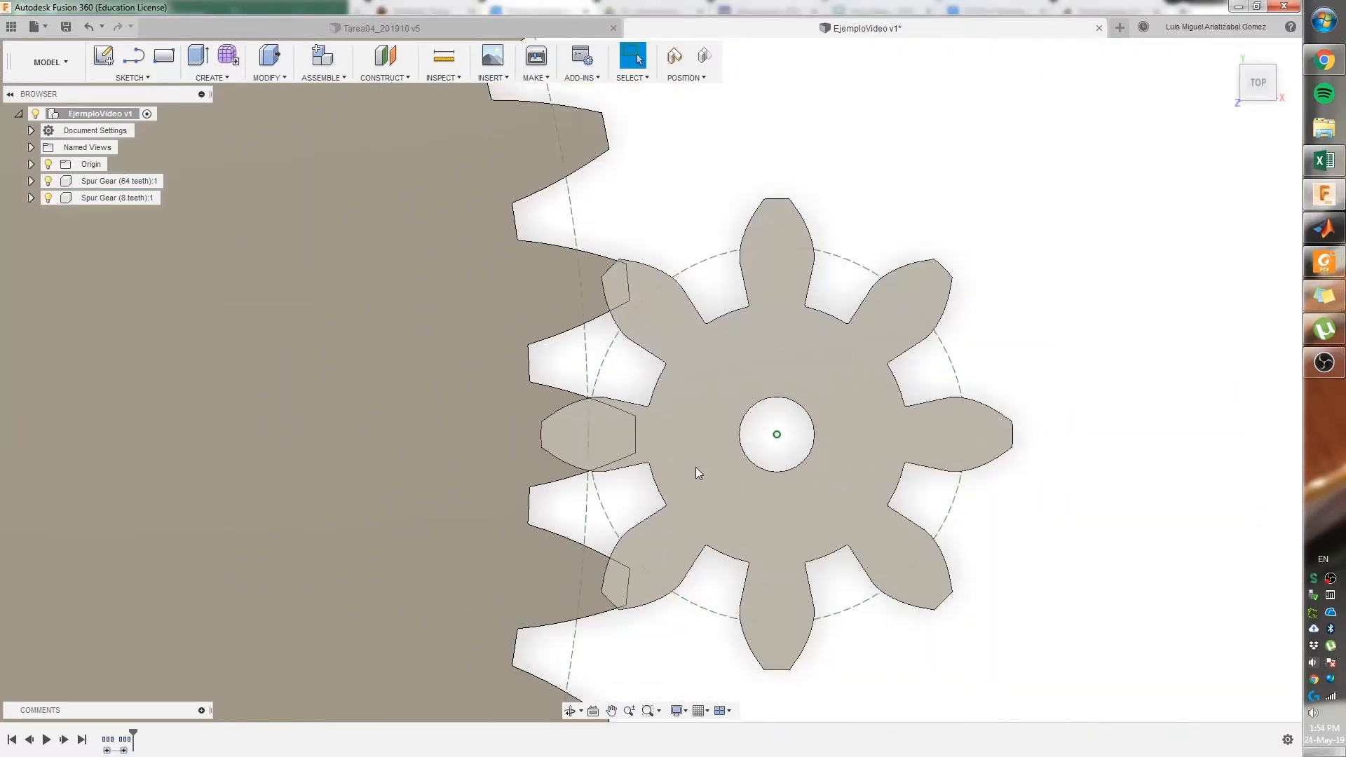
scroll(700, 476, down, 4)
scroll(685, 460, up, 6)
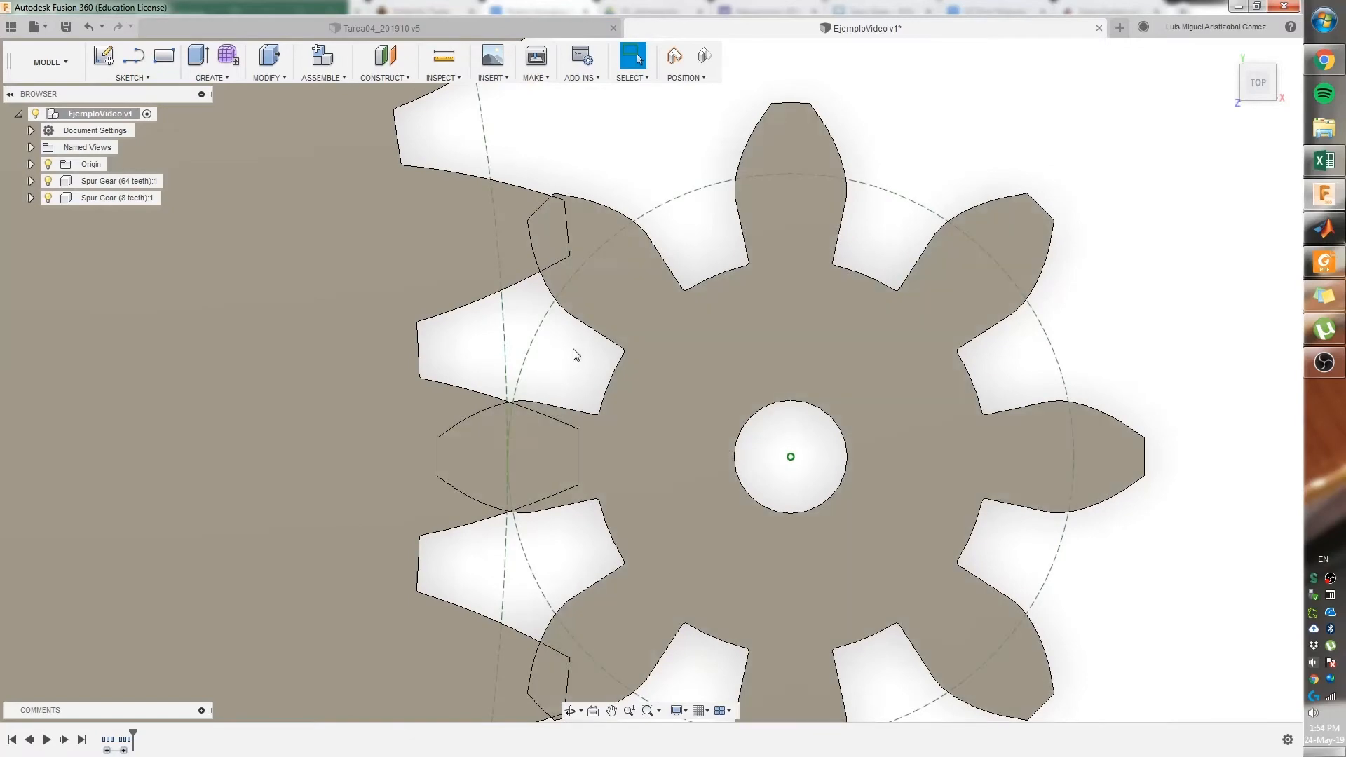
middle_drag(571, 355, 748, 322)
scroll(733, 490, up, 2)
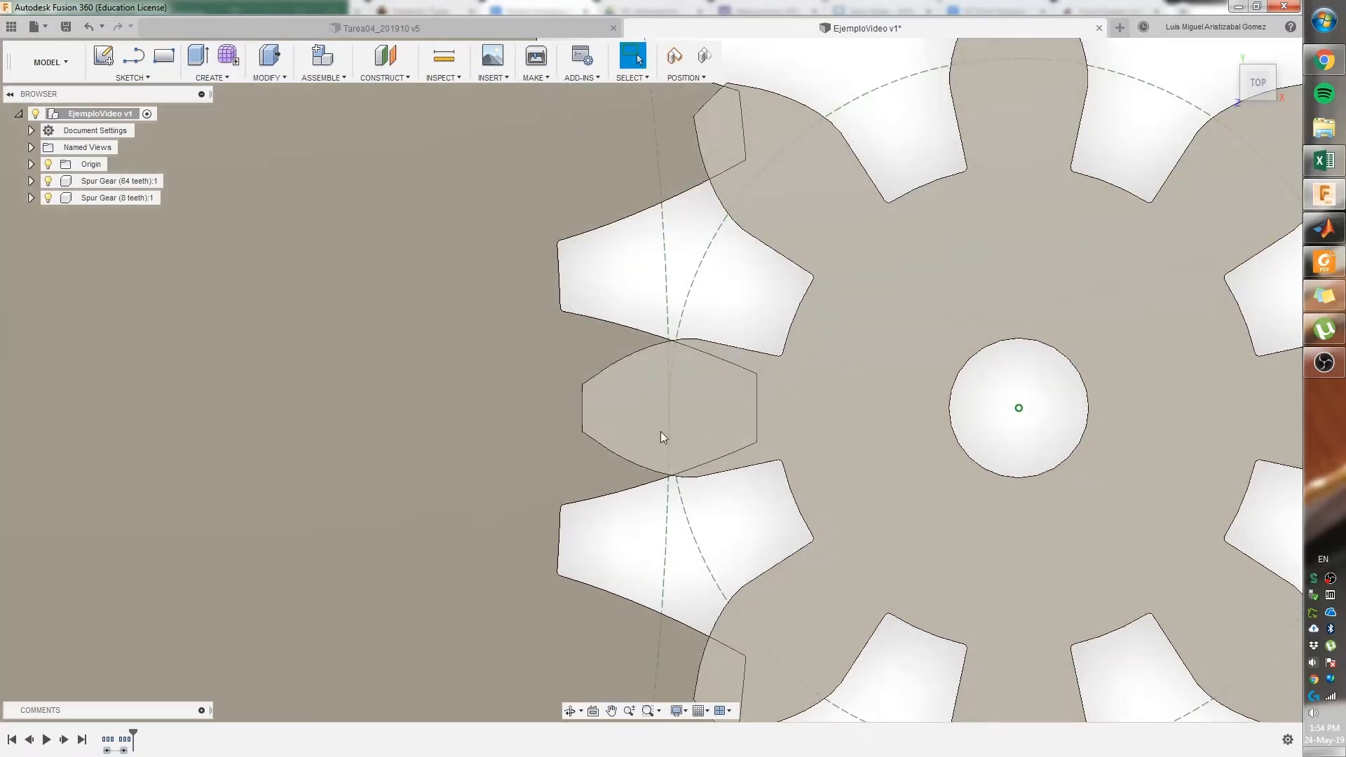
click(881, 435)
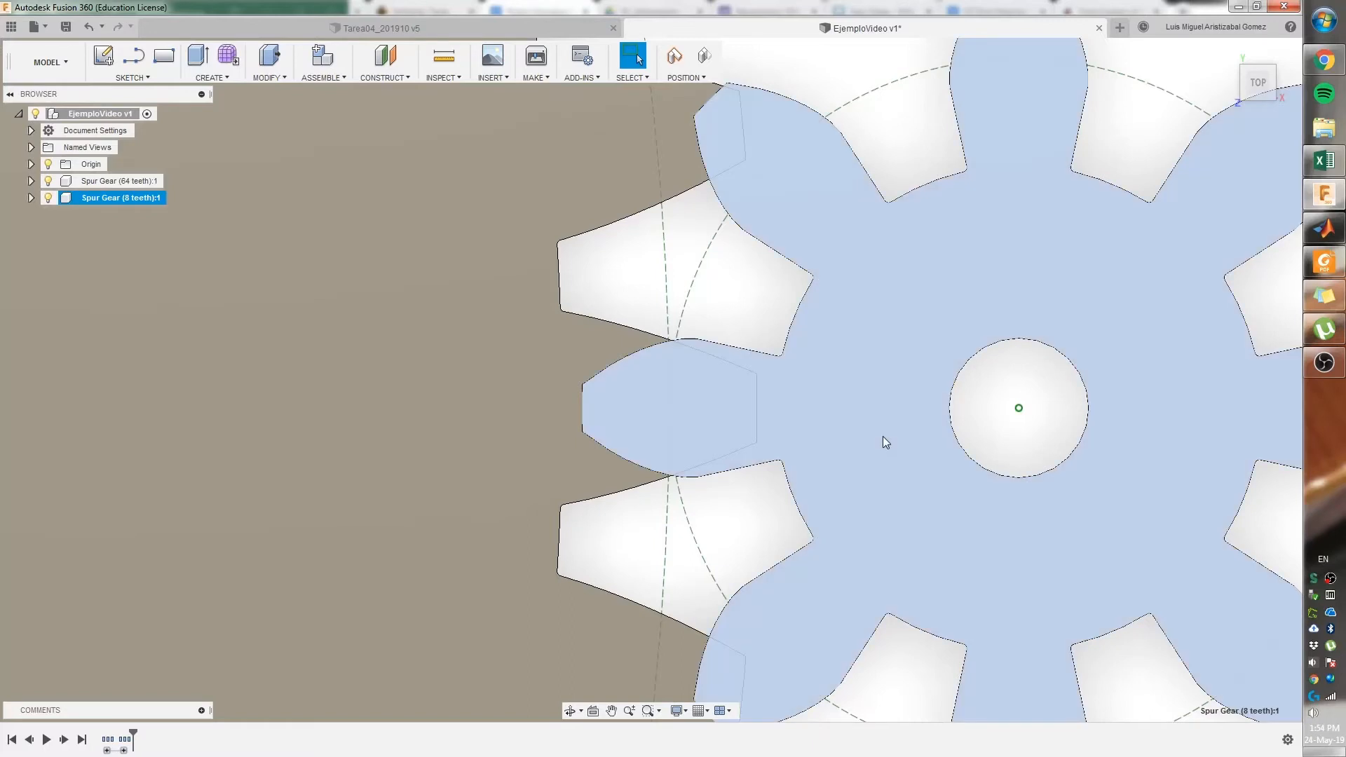
middle_drag(876, 394, 830, 392)
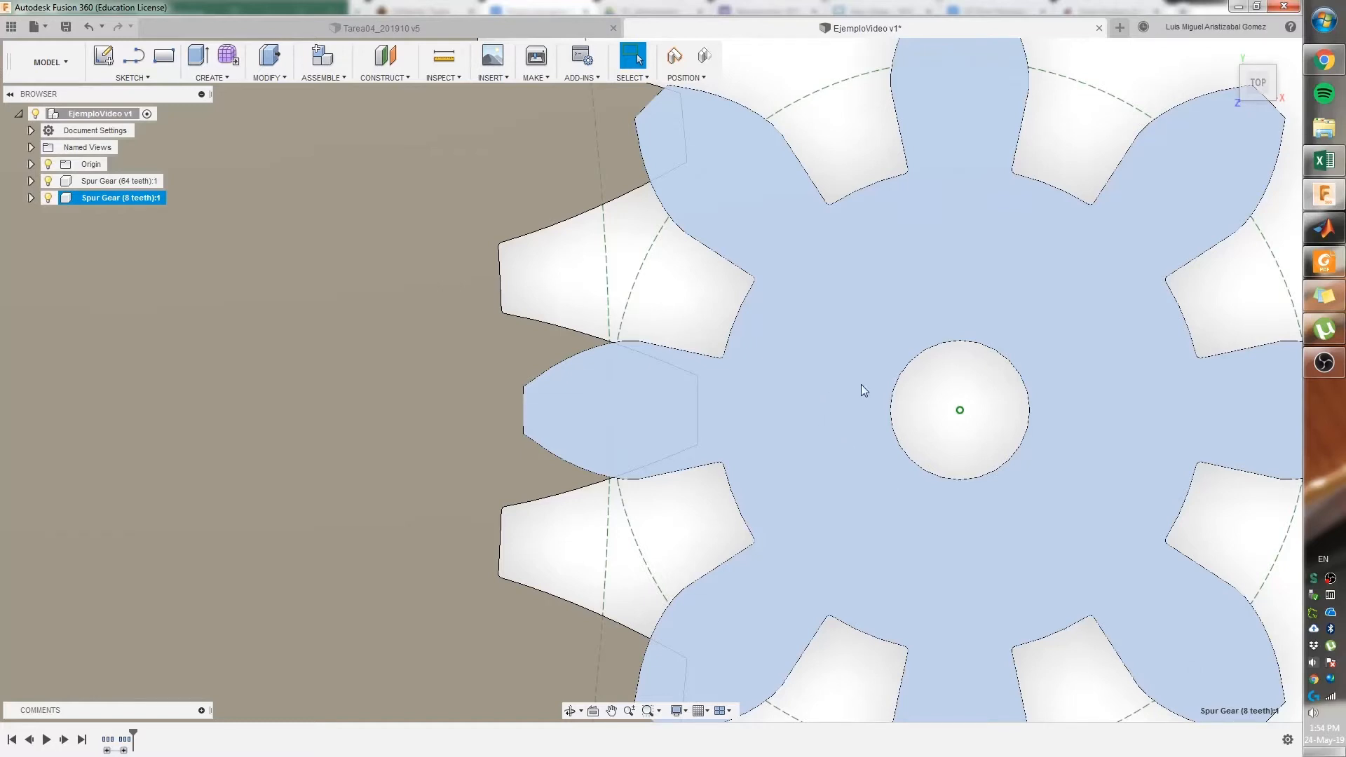
key(m)
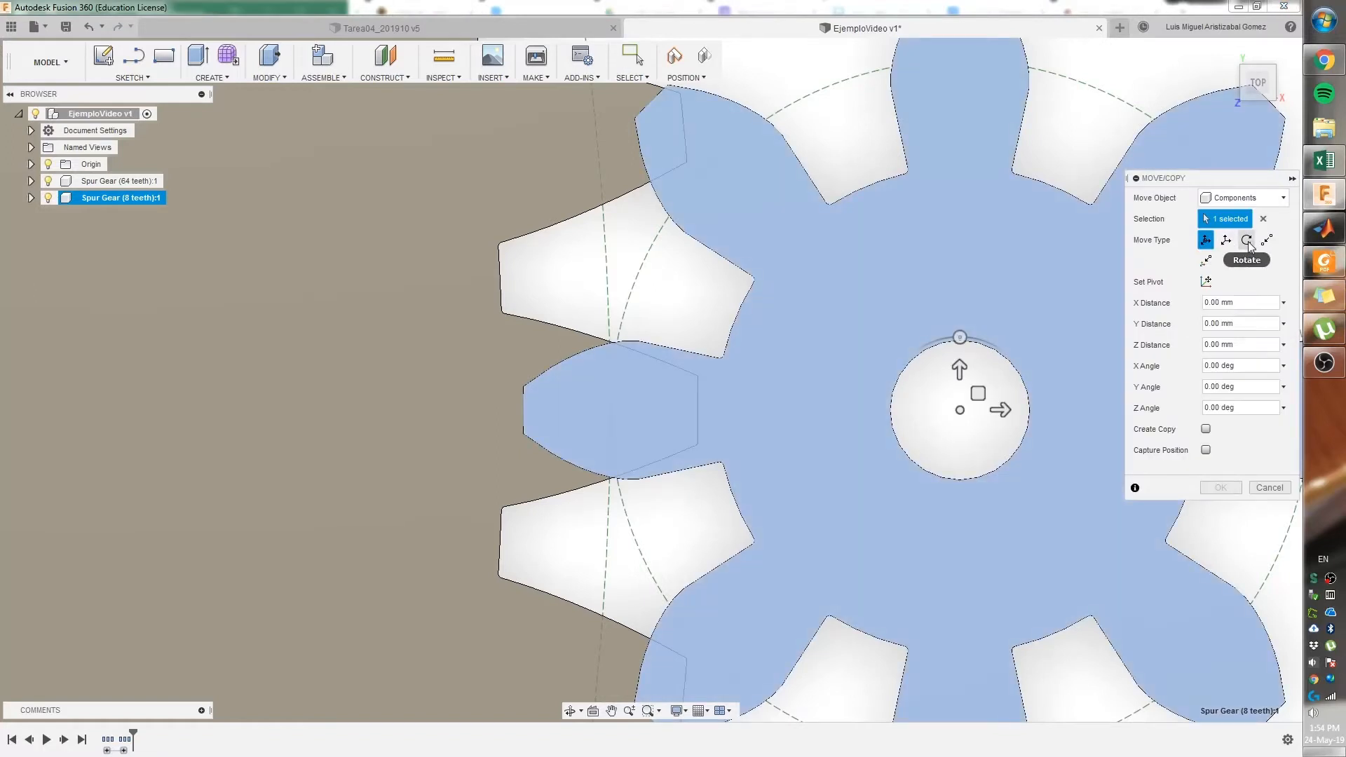
click(1247, 240)
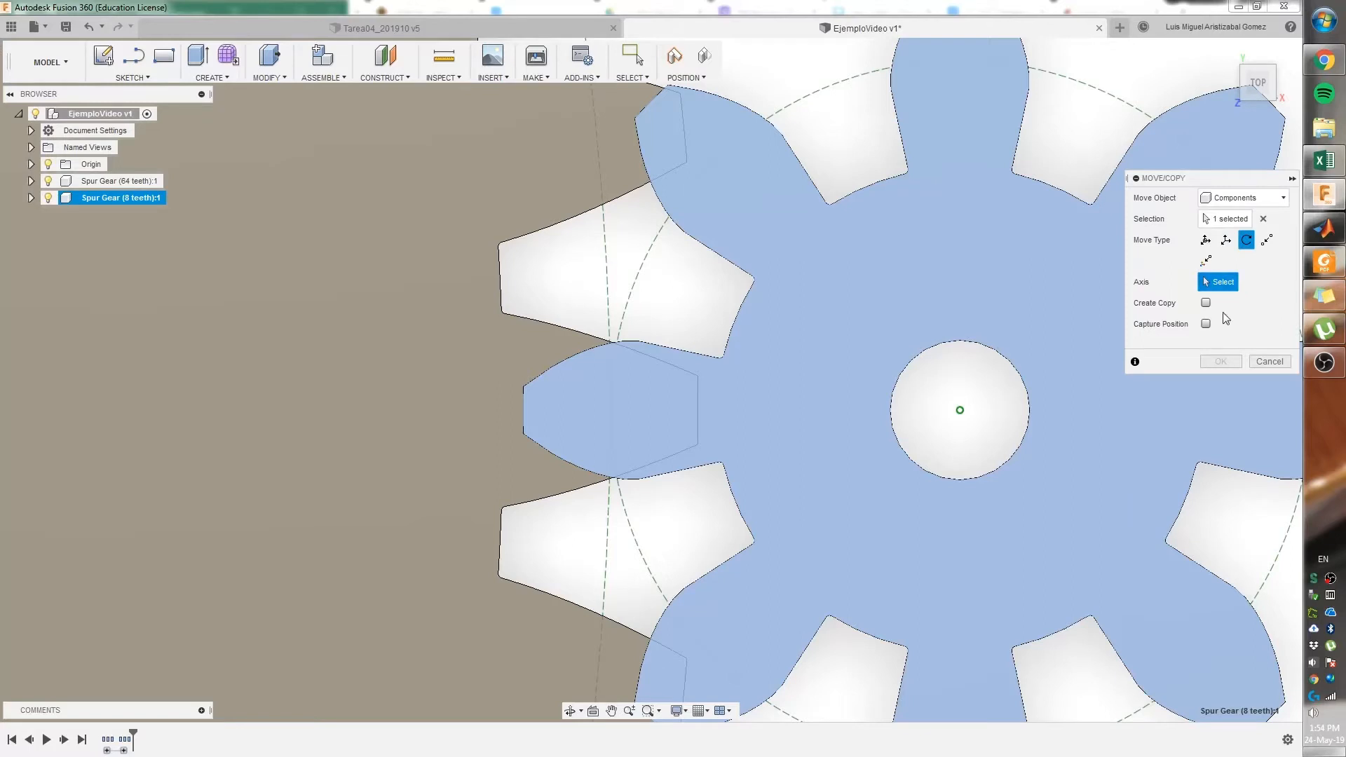
click(1028, 412)
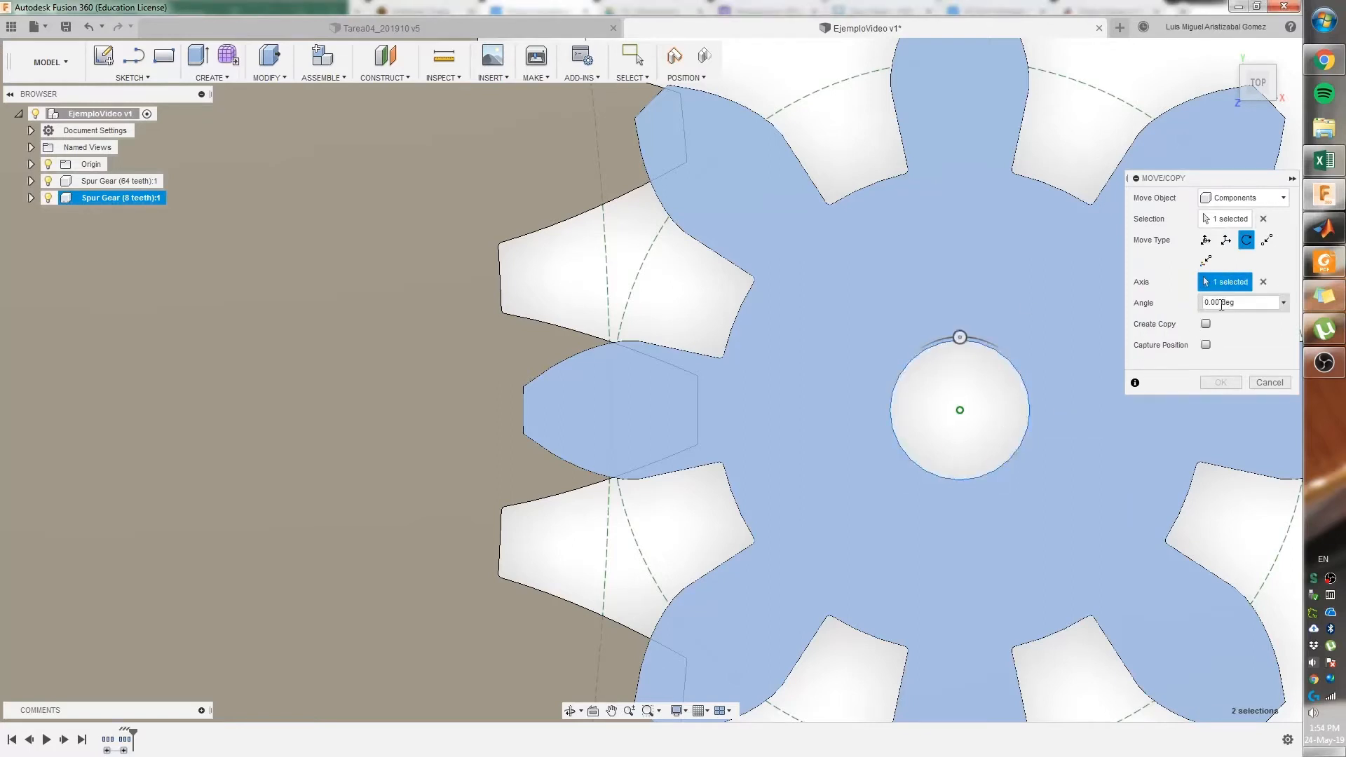
- Set the 8-tooth gear's rotation angle to 360 deg/(8*2), half a tooth pitch
drag(1221, 304, 1156, 316)
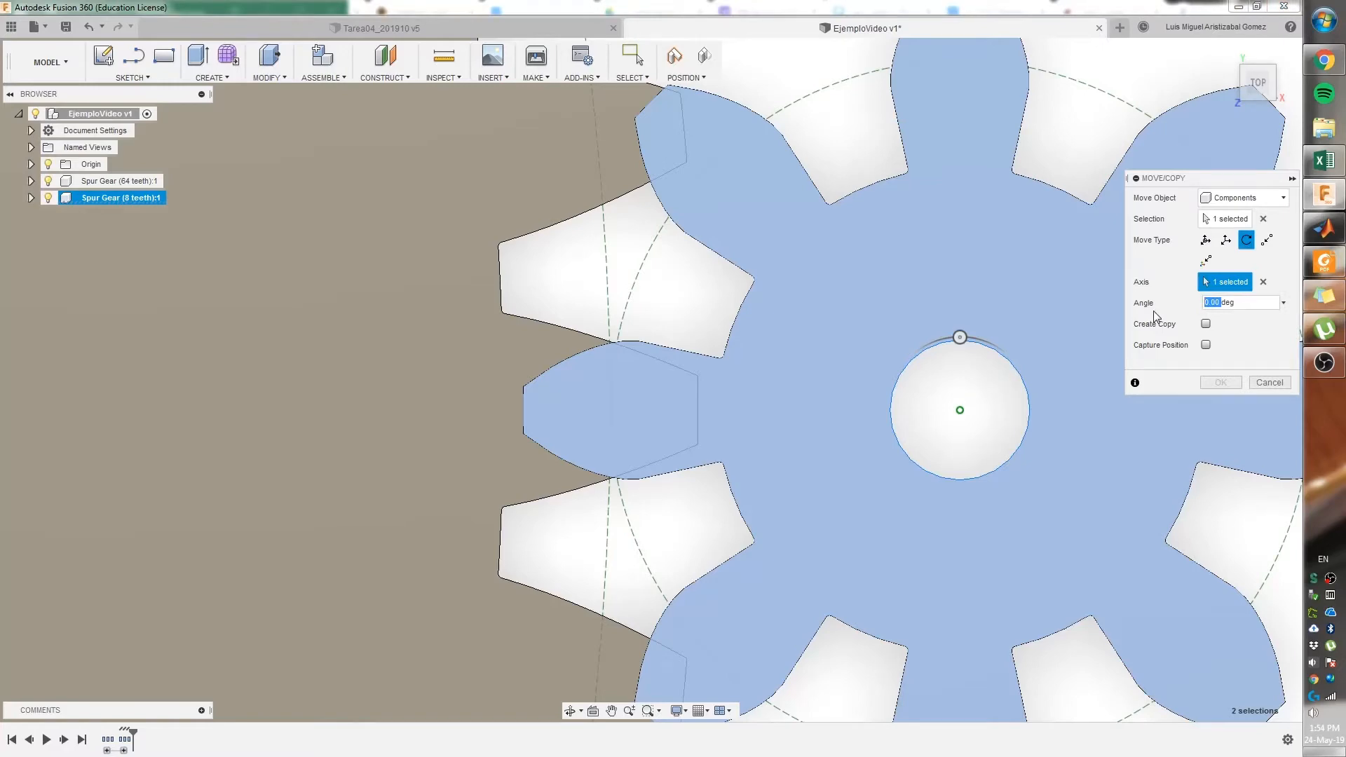
middle_drag(981, 431, 709, 457)
scroll(838, 435, down, 3)
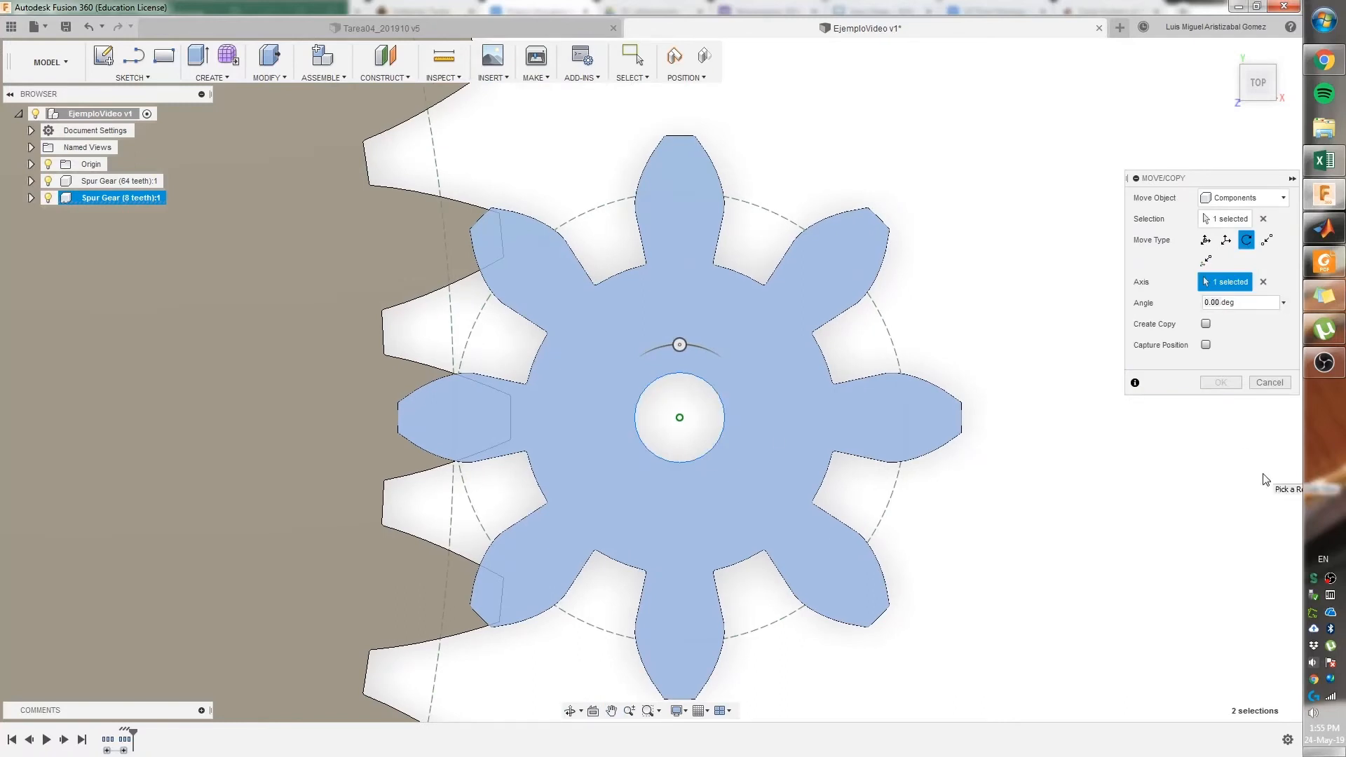
click(1220, 307)
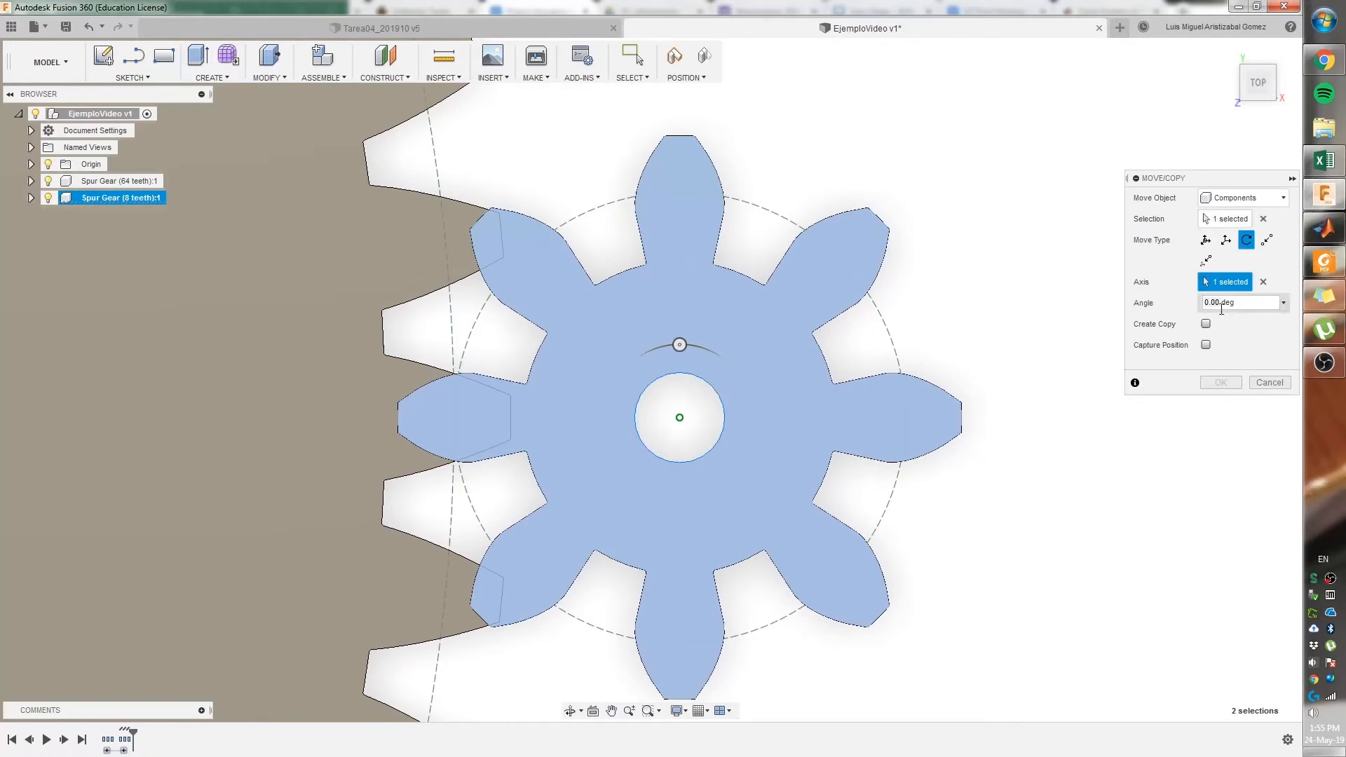
click(1223, 301)
double_click(1219, 302)
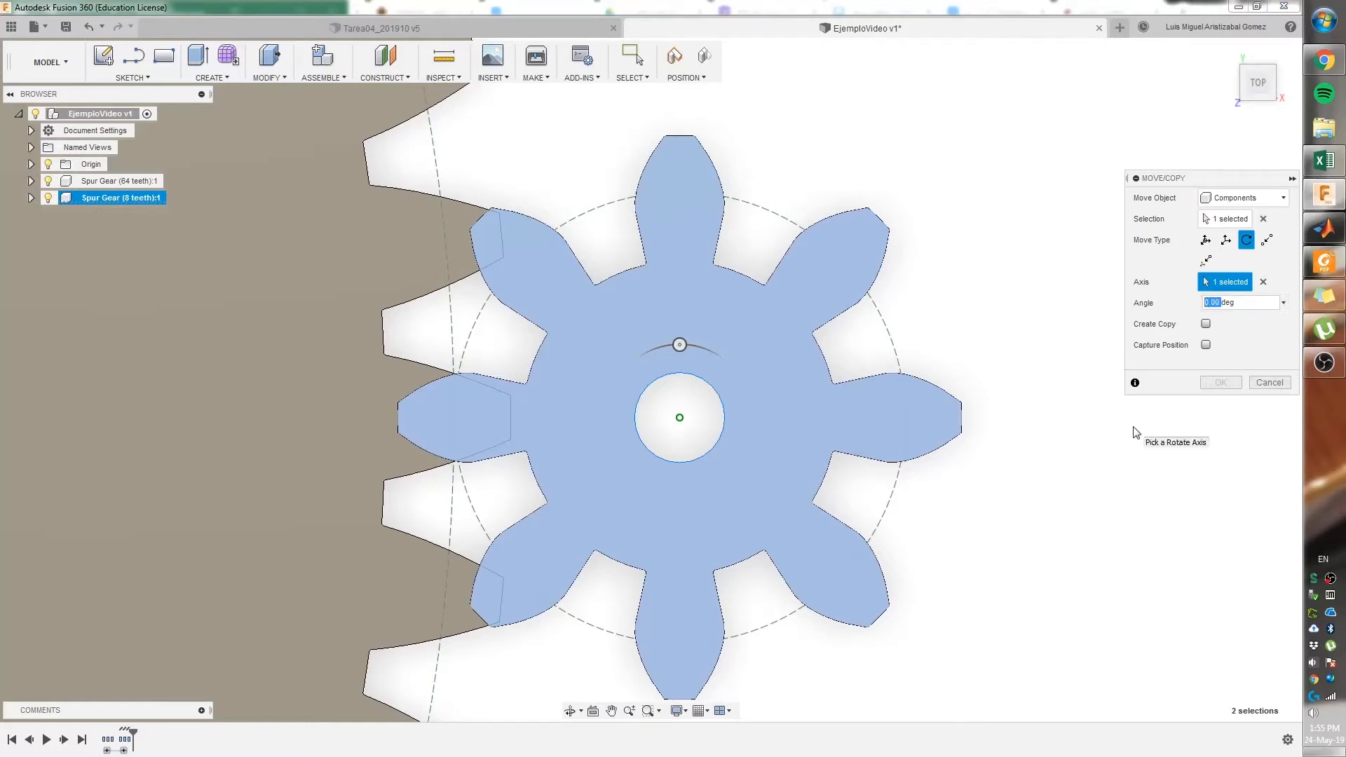
text(360)
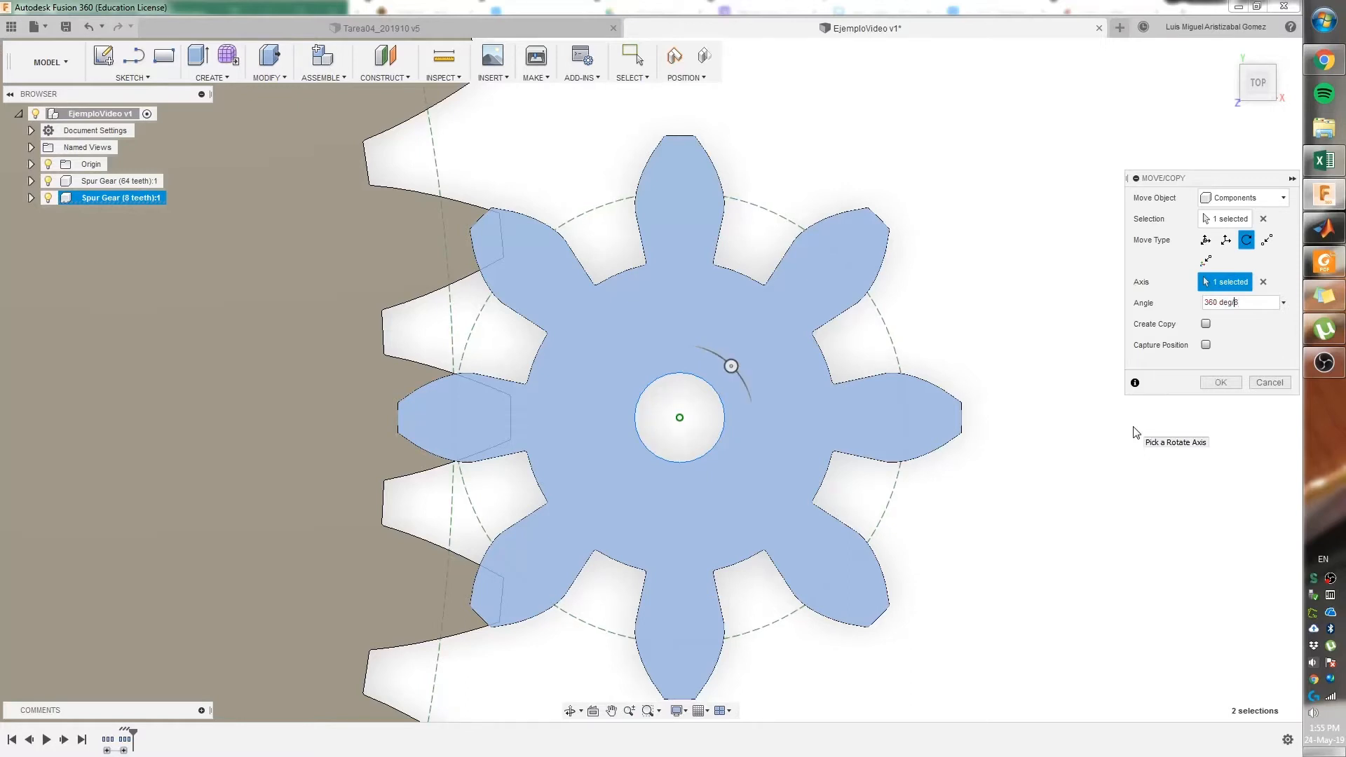
text((8)
text(*2))
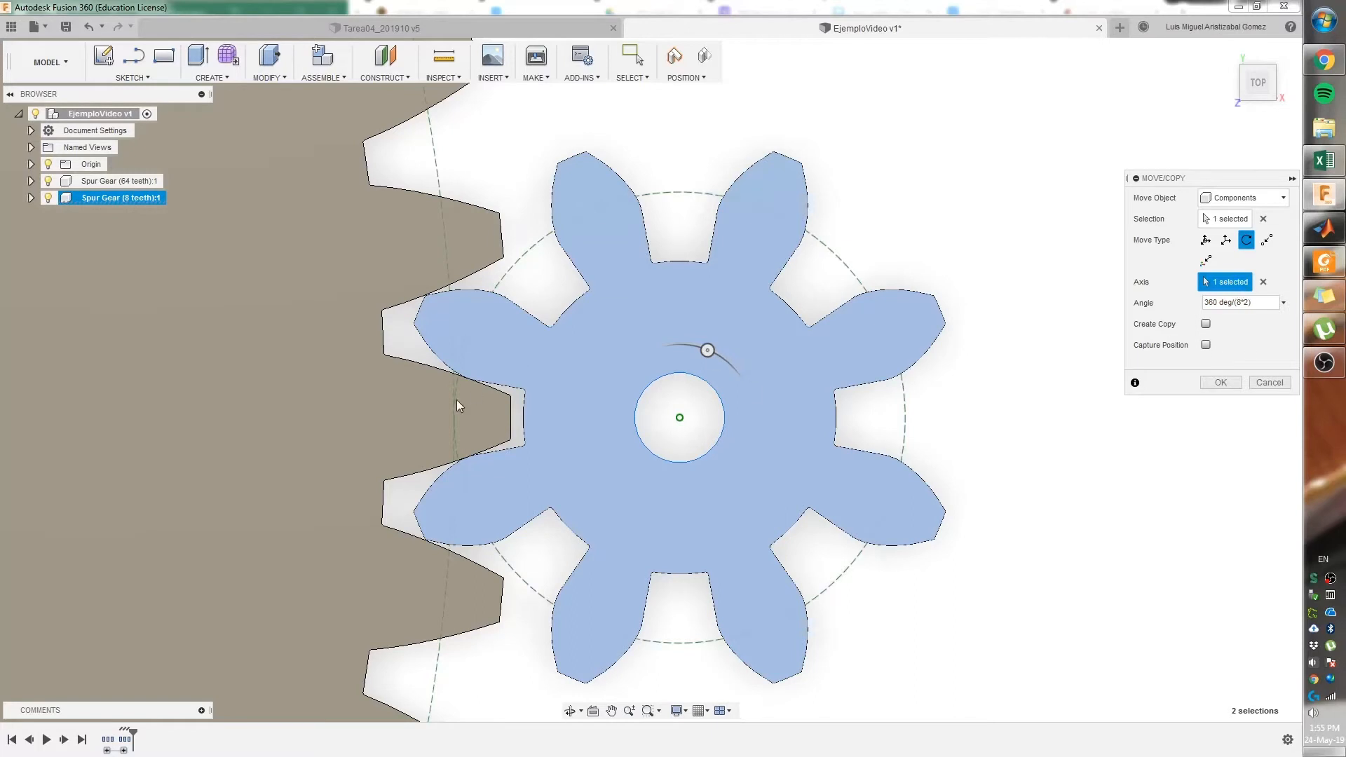
- Check the tooth mesh, enable Capture Position and apply the rotation of the 8-tooth gear
scroll(463, 382, up, 5)
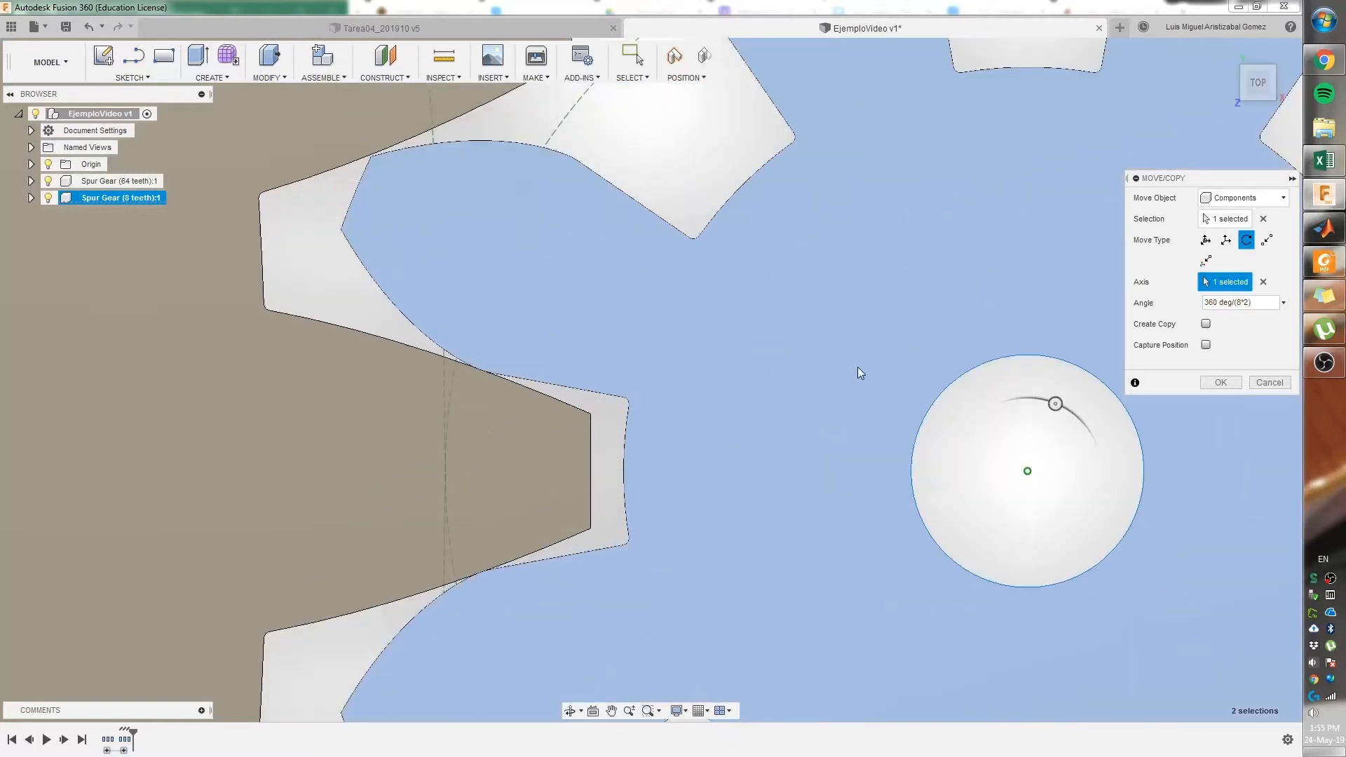
click(1205, 346)
scroll(973, 338, down, 5)
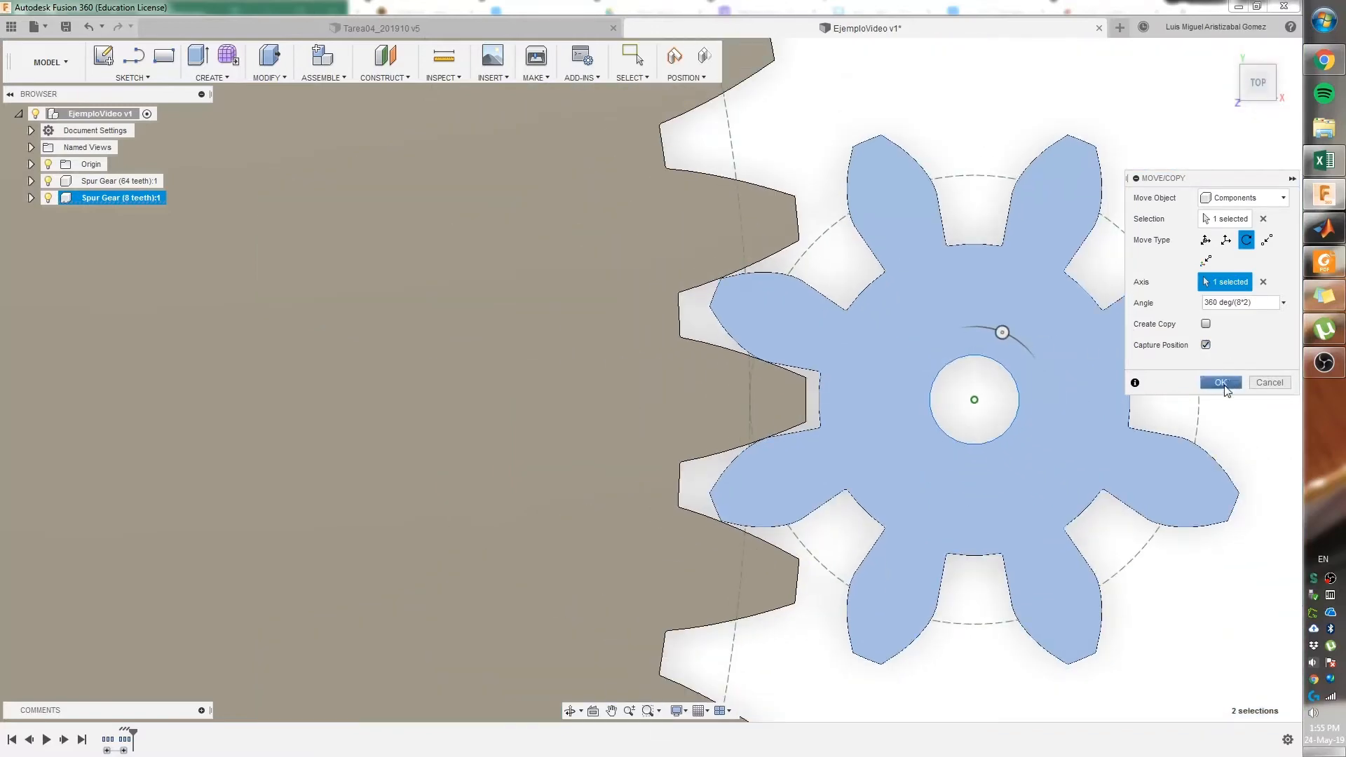
click(1221, 382)
- Examine how the rotated 8-tooth gear meshes with the 64-tooth gear, both close up and across the full arrangement
scroll(968, 476, down, 4)
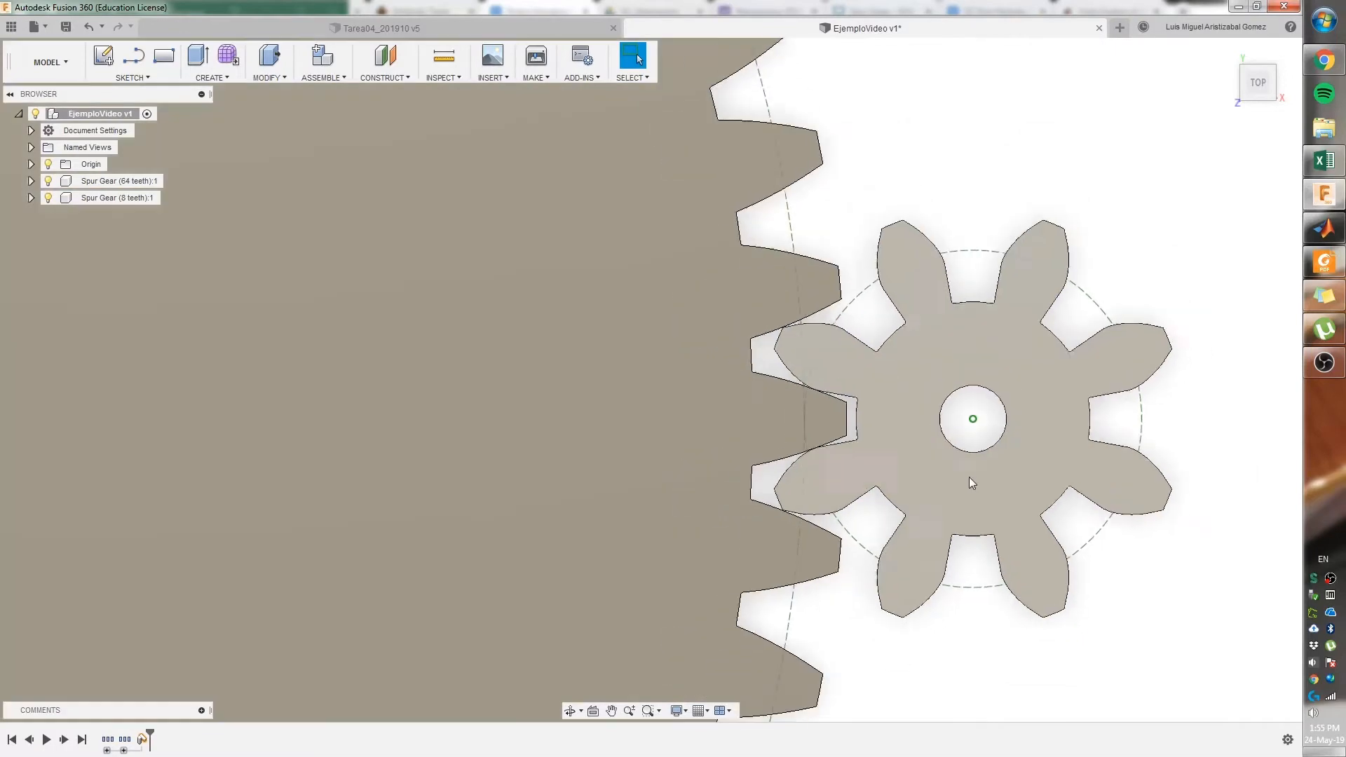
scroll(958, 483, down, 3)
scroll(769, 487, down, 1)
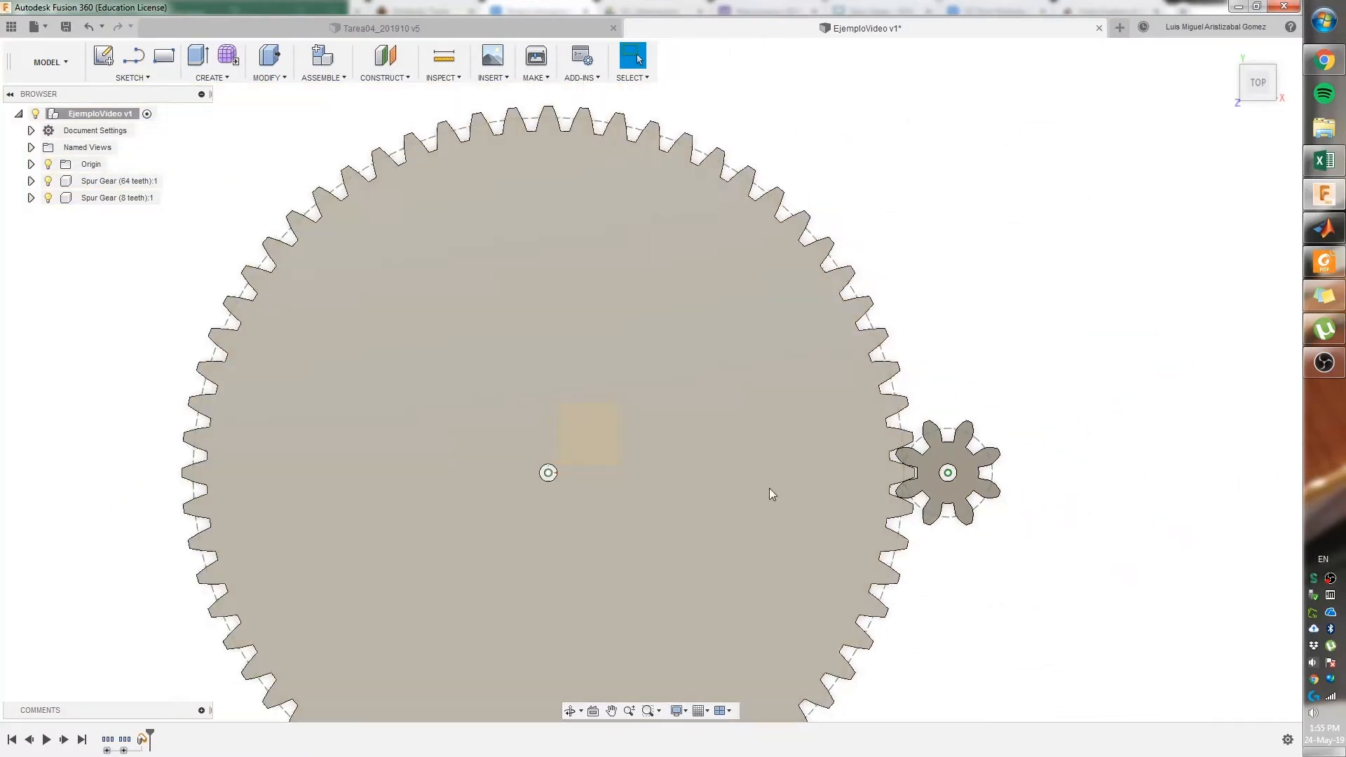
middle_drag(745, 487, 782, 463)
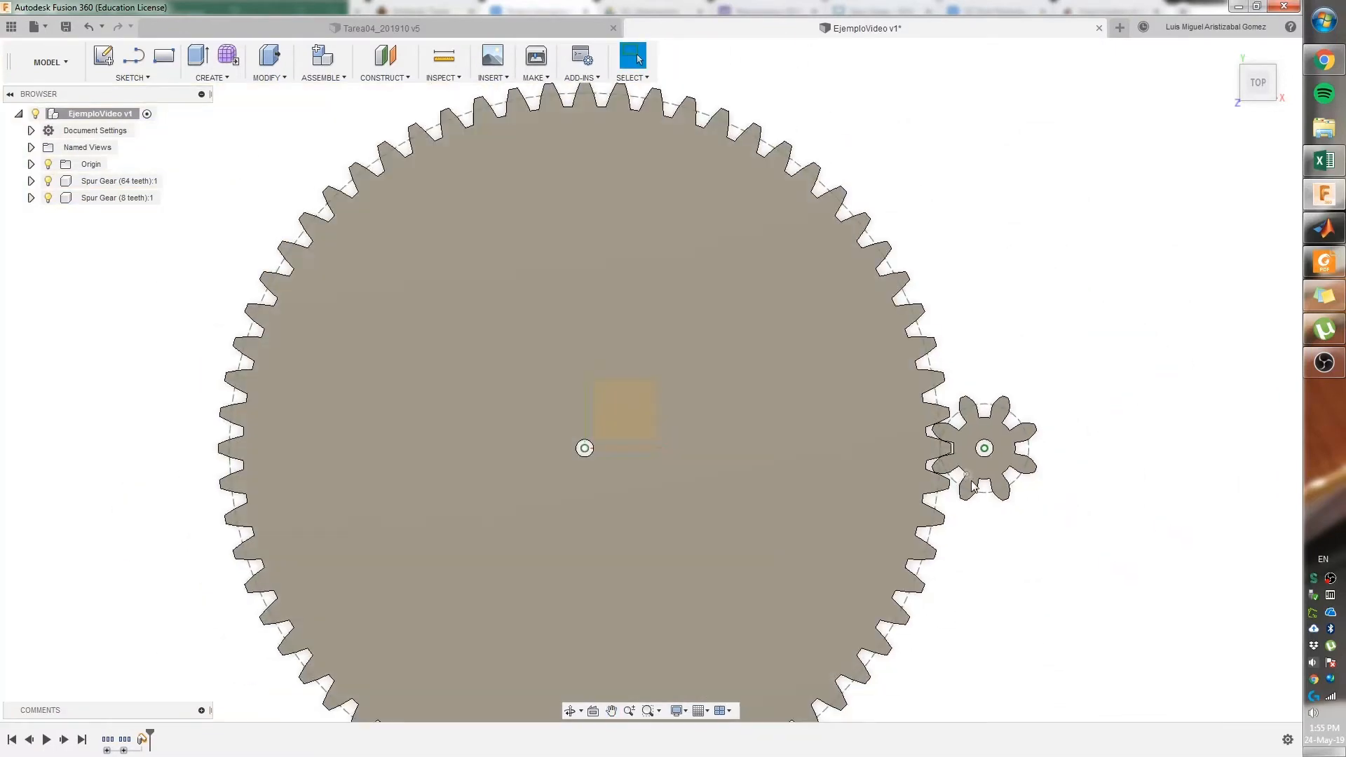
scroll(983, 462, up, 3)
middle_drag(958, 491, 891, 502)
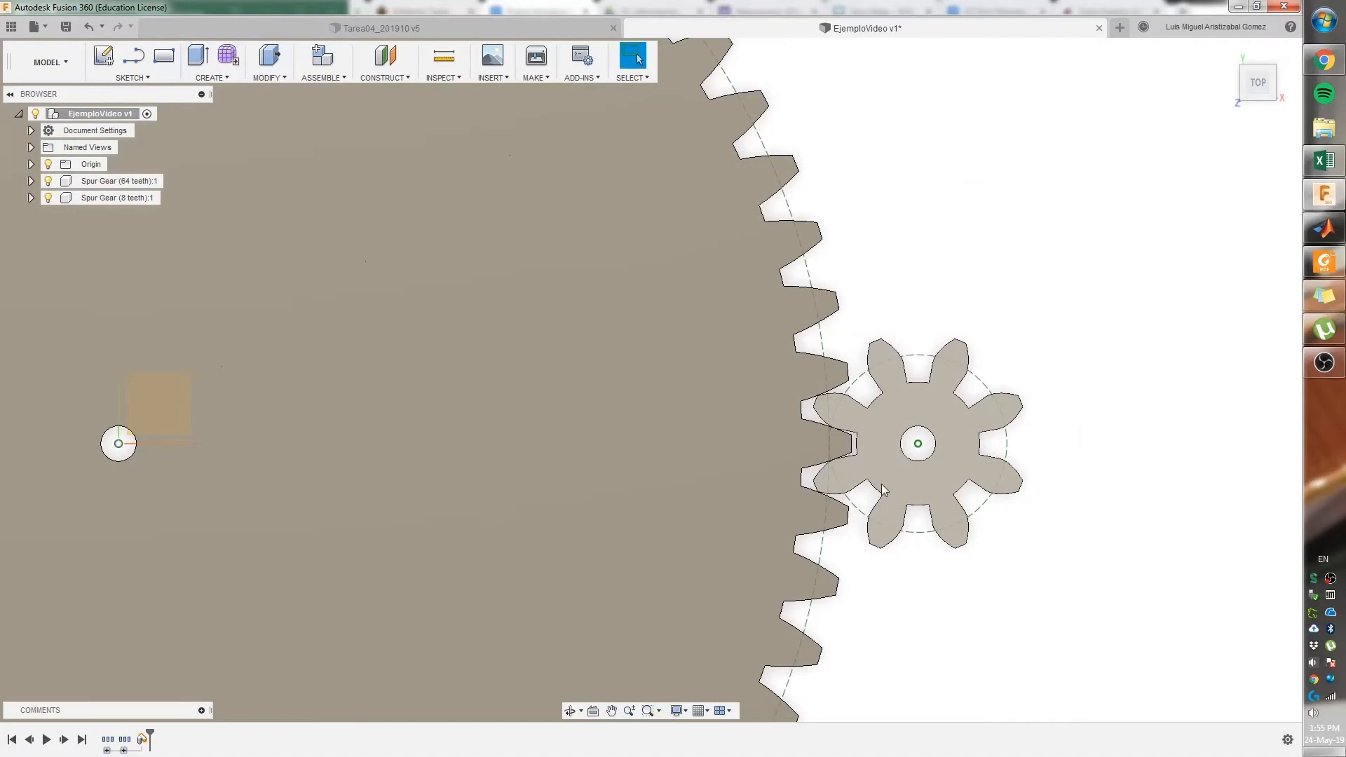
scroll(784, 532, down, 4)
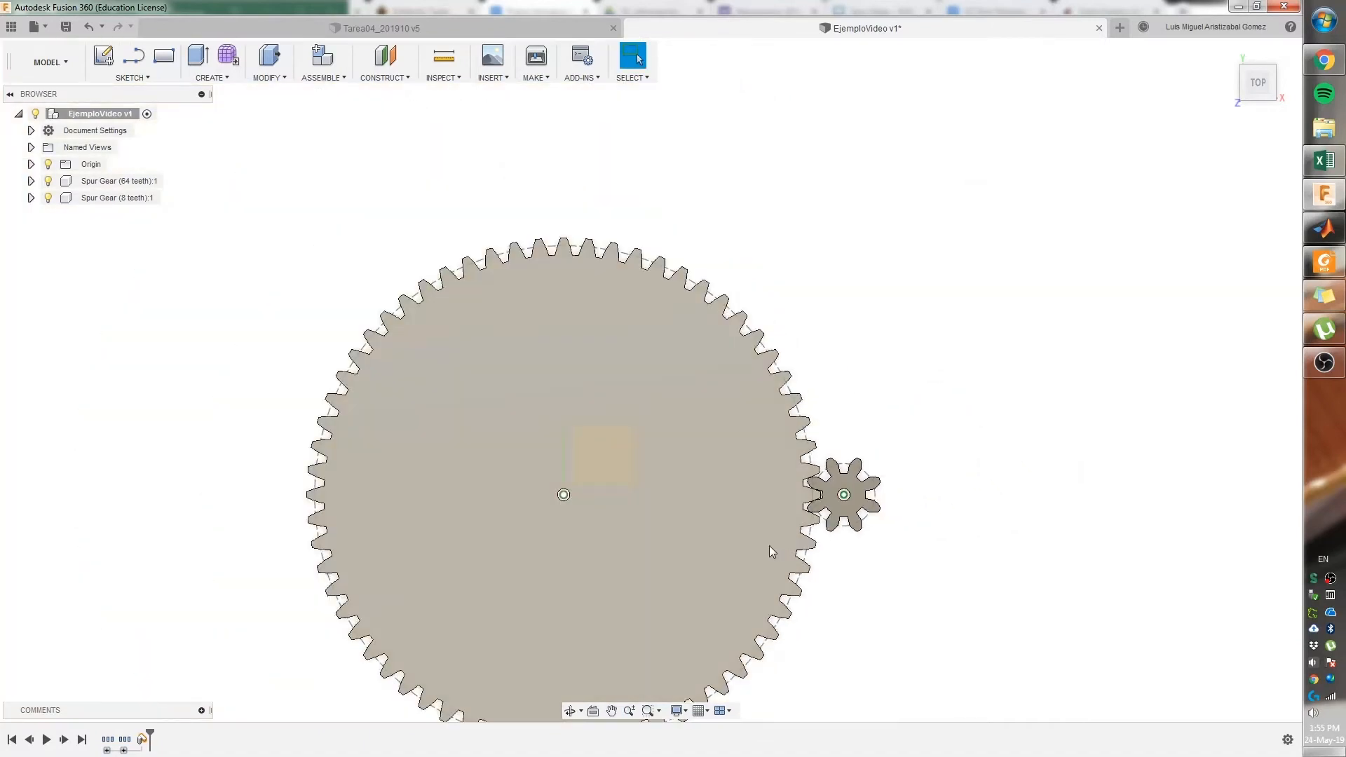
click(843, 495)
click(841, 498)
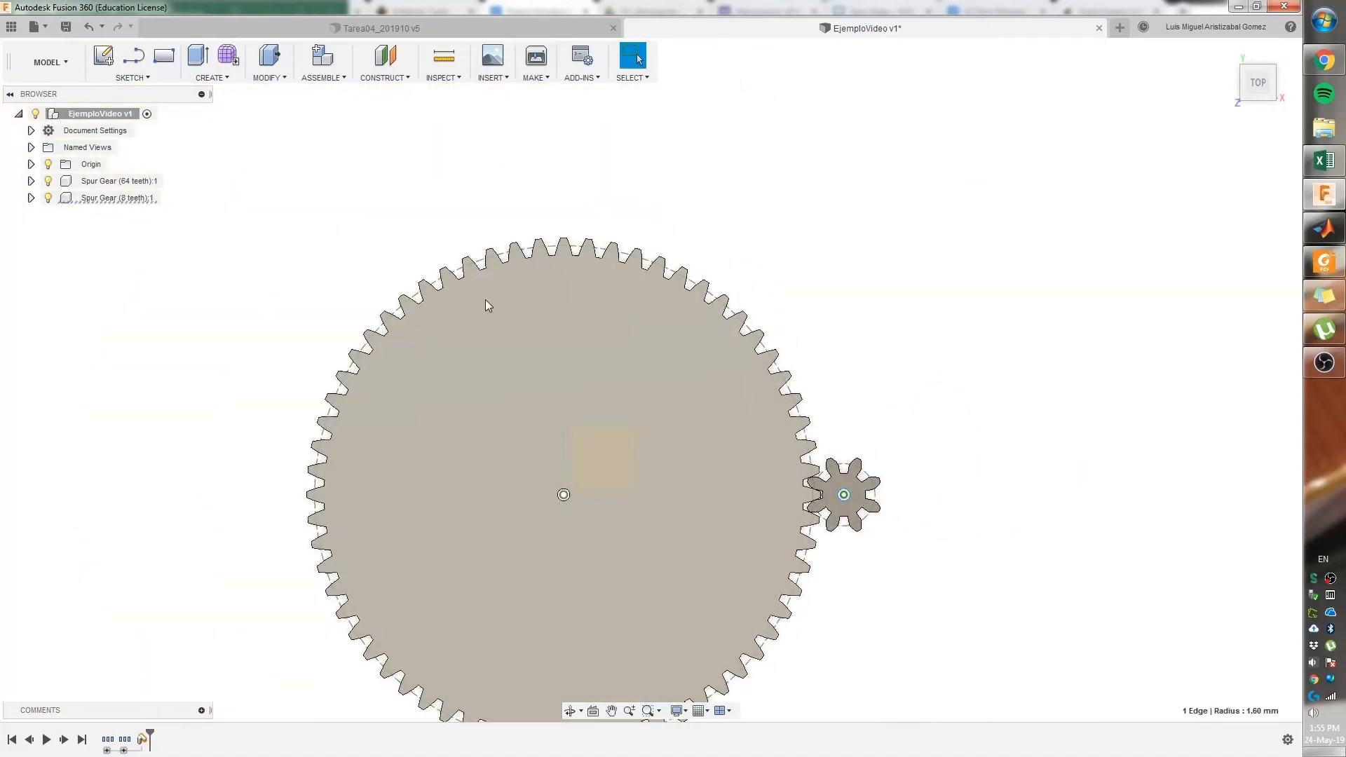
middle_drag(417, 396, 453, 256)
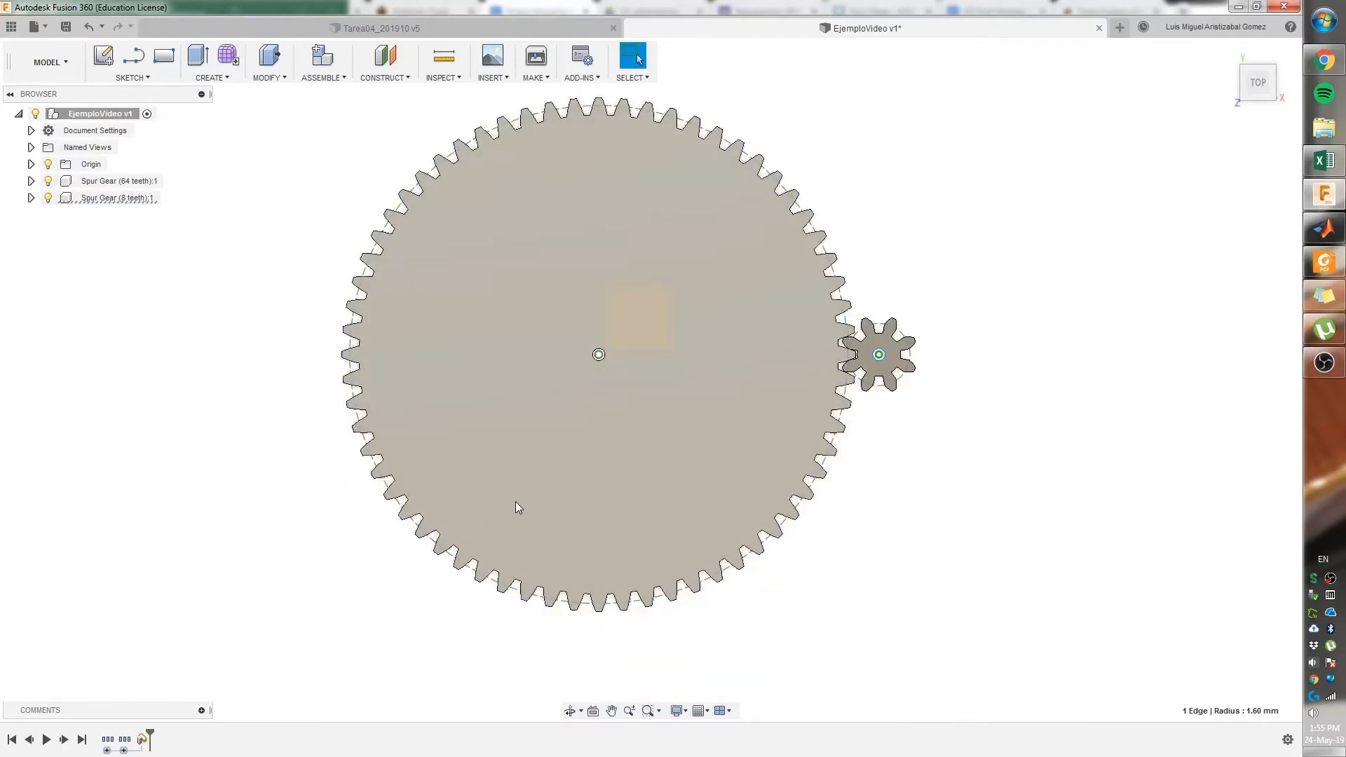
middle_drag(793, 289, 806, 370)
scroll(813, 382, up, 4)
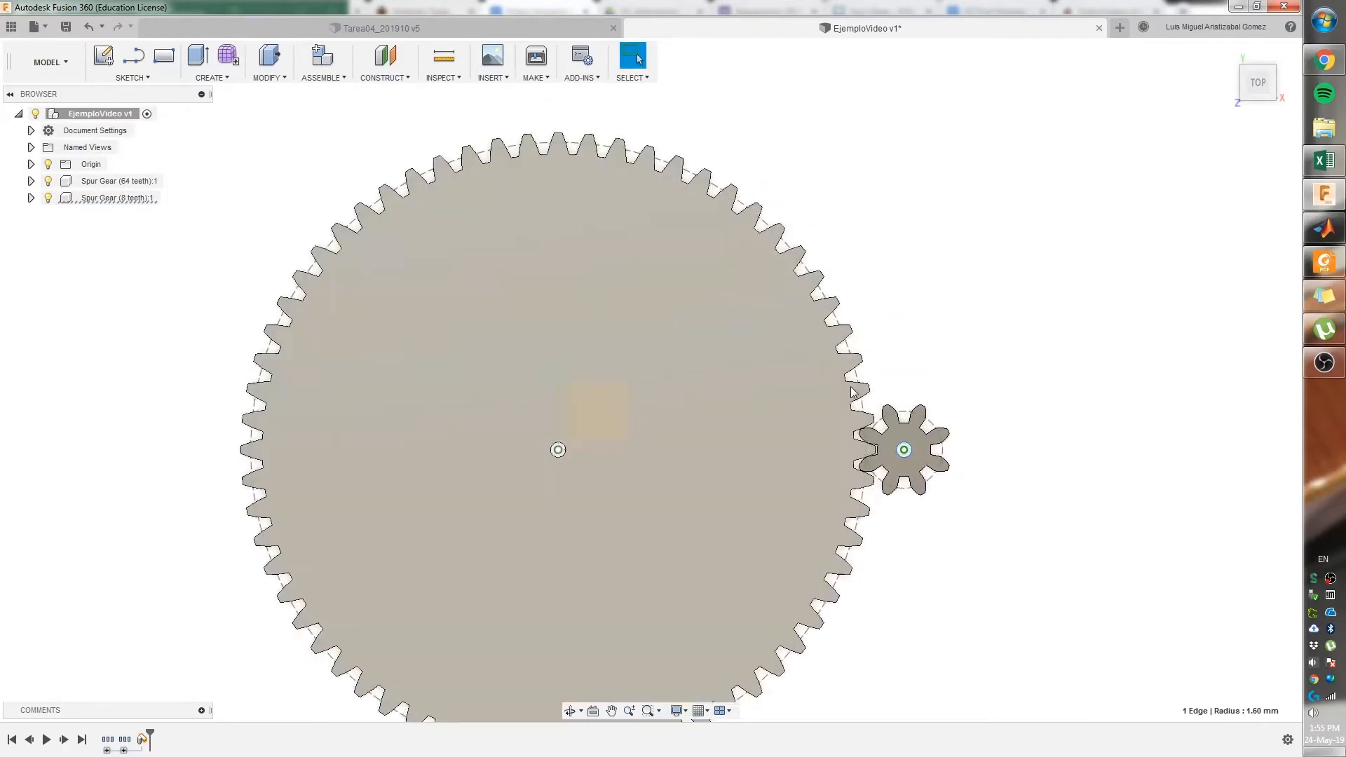
- Create a full circular component pattern of the 8-tooth gear around the 64-tooth gear's centre hole with a quantity of 3
click(886, 437)
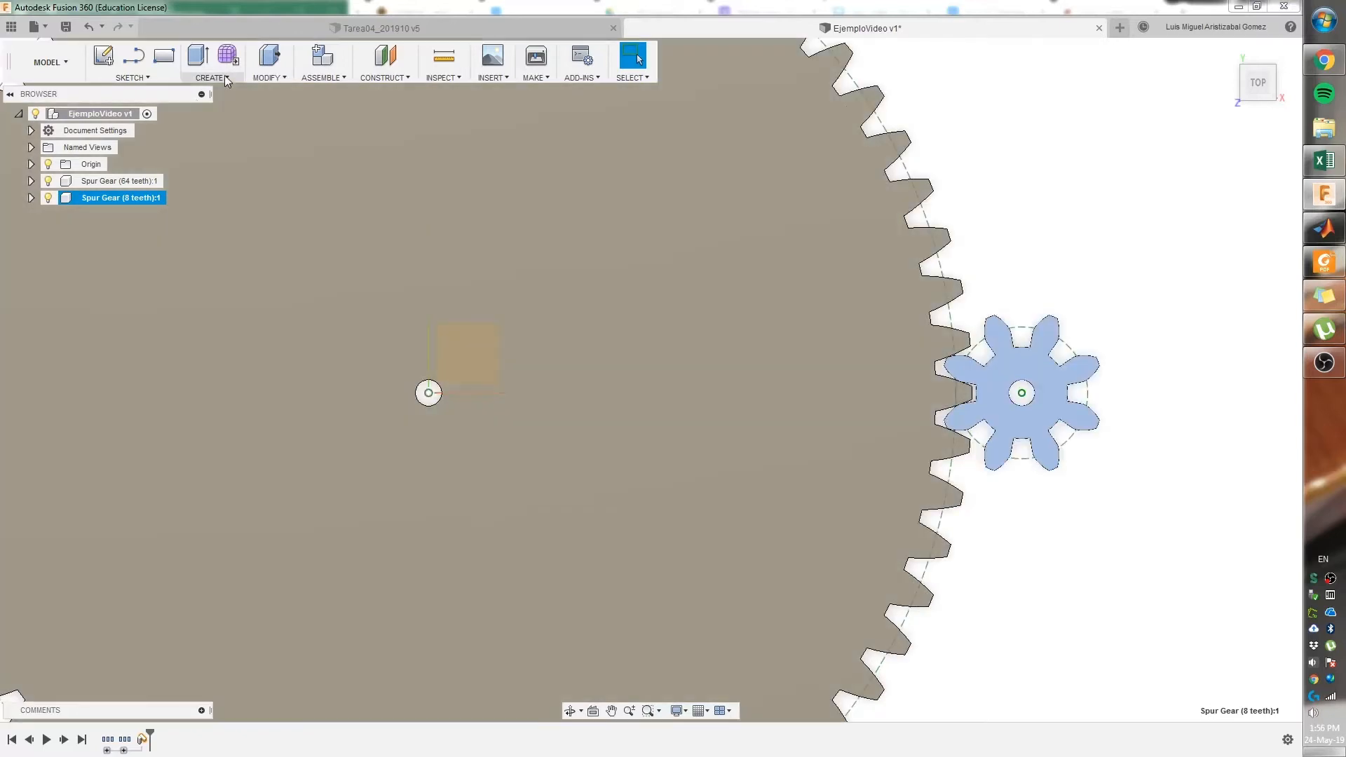
click(222, 75)
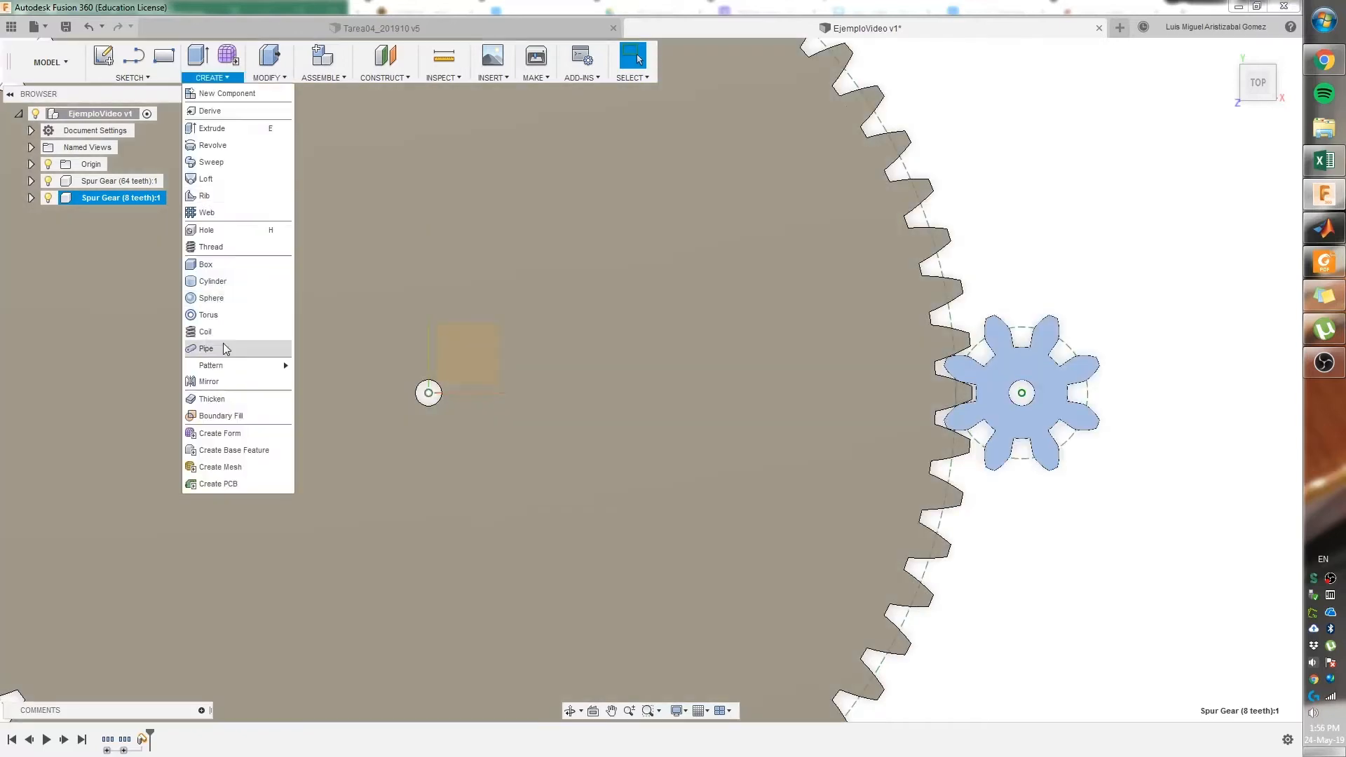
mouse_move(225, 369)
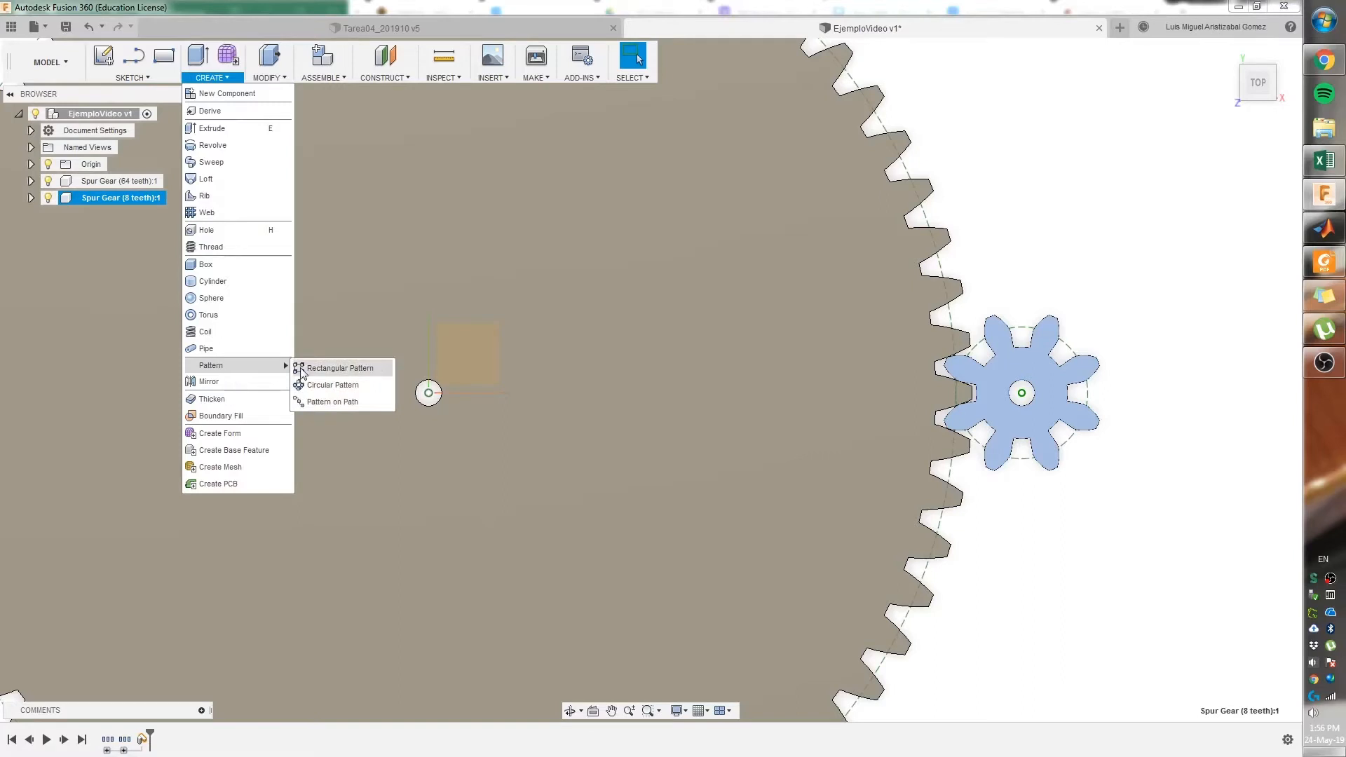
click(338, 387)
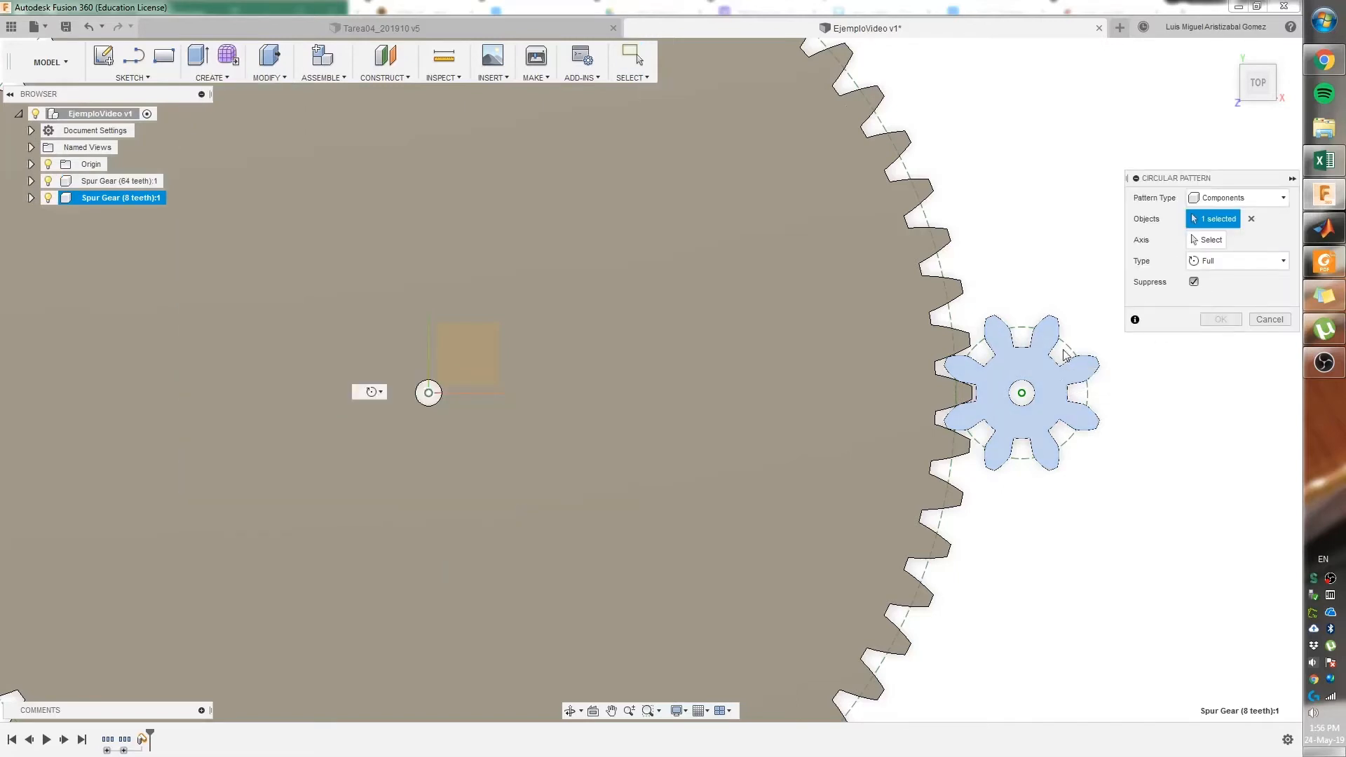
scroll(1052, 357, down, 5)
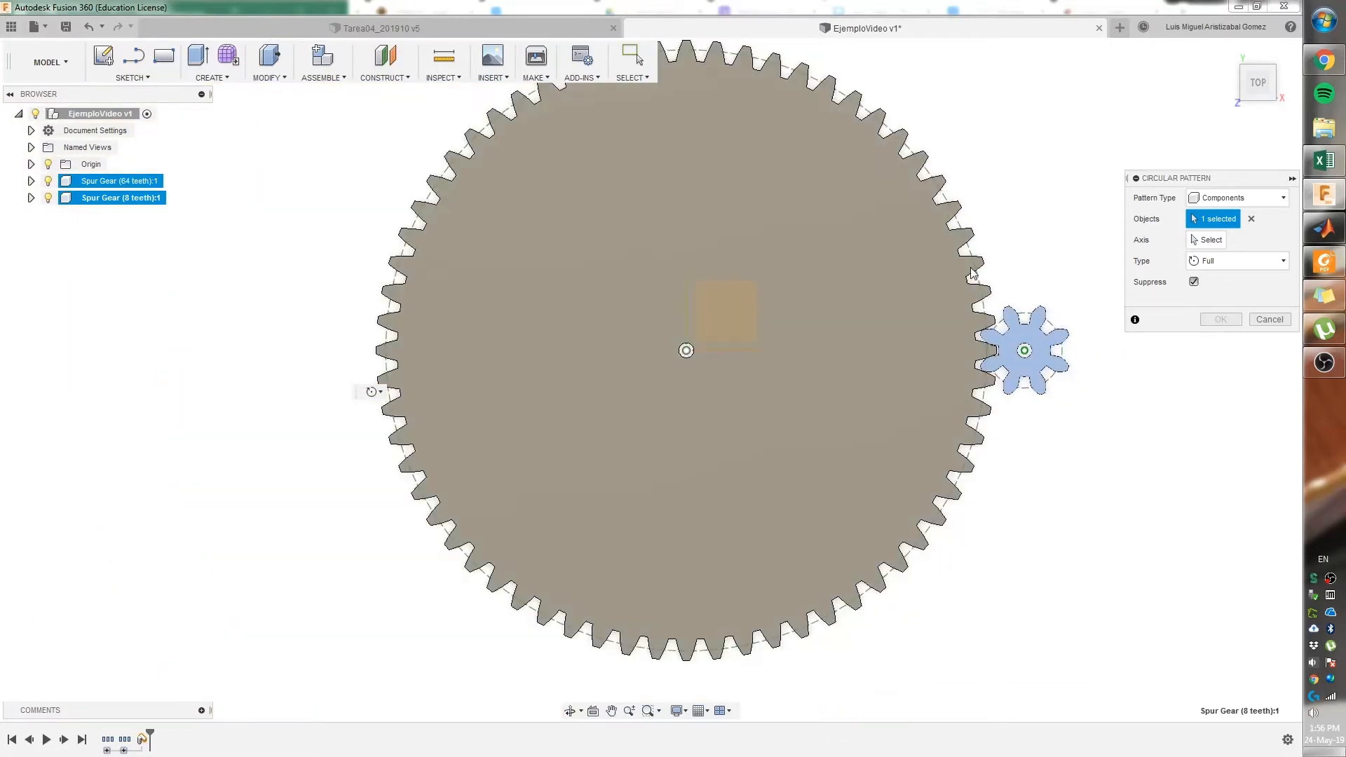
middle_drag(1024, 175, 953, 237)
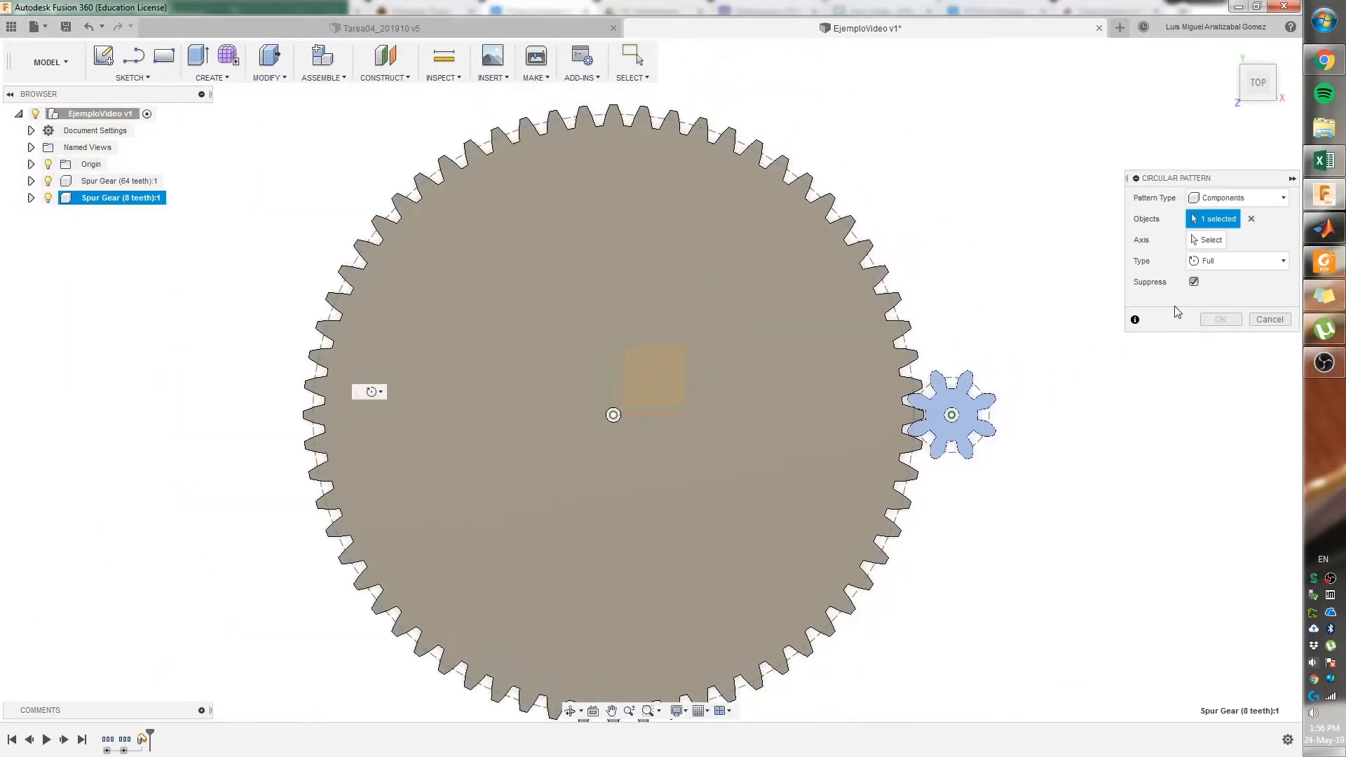
click(1193, 240)
click(613, 414)
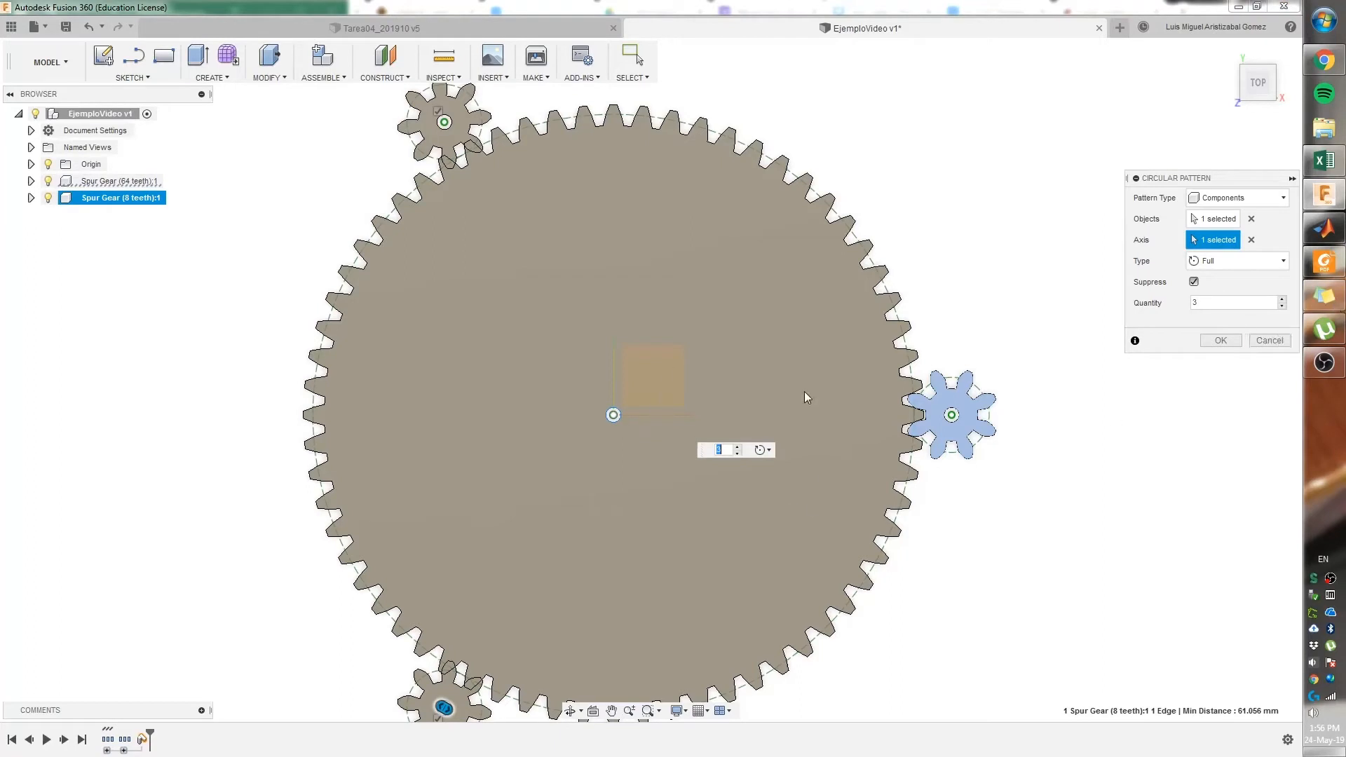
mouse_move(805, 394)
middle_down()
mouse_move(784, 329)
mouse_move(792, 406)
middle_up()
scroll(793, 407, down, 2)
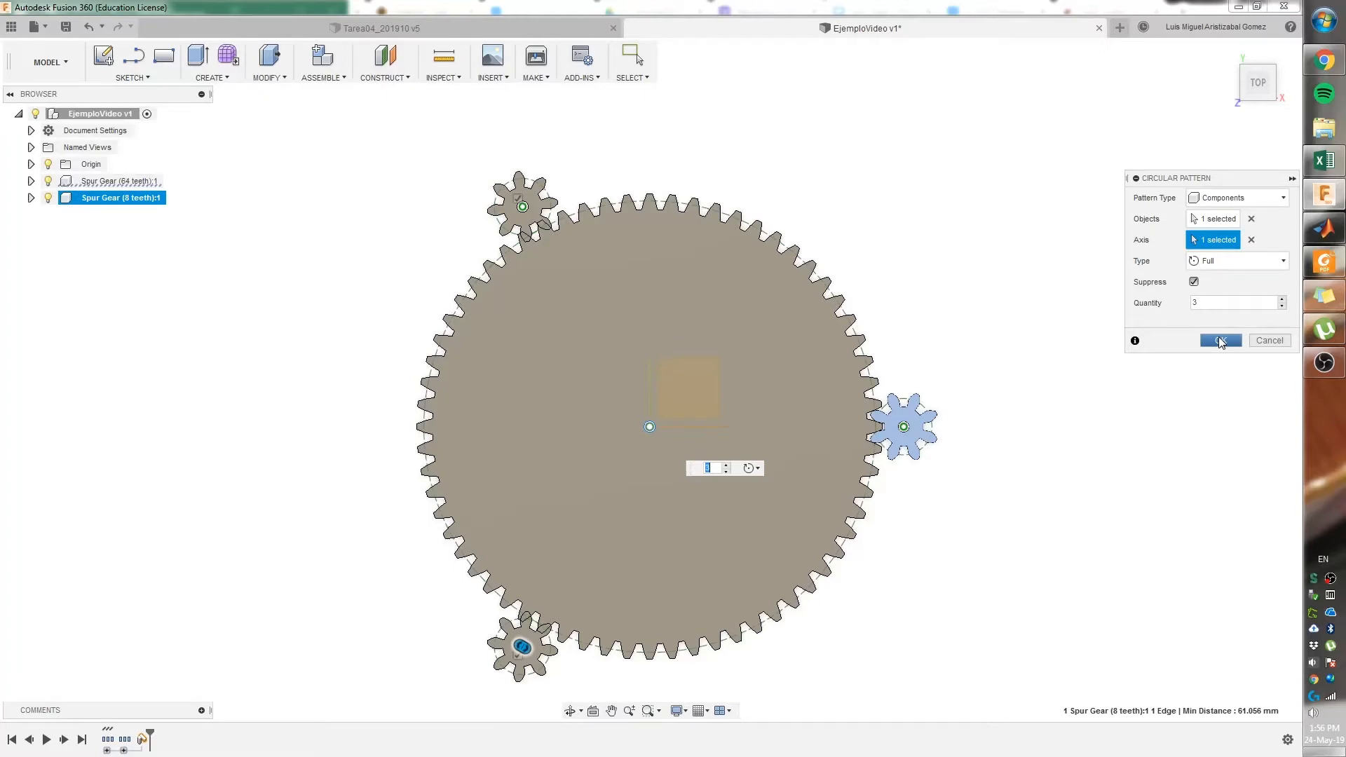
click(1219, 341)
middle_drag(518, 557, 556, 441)
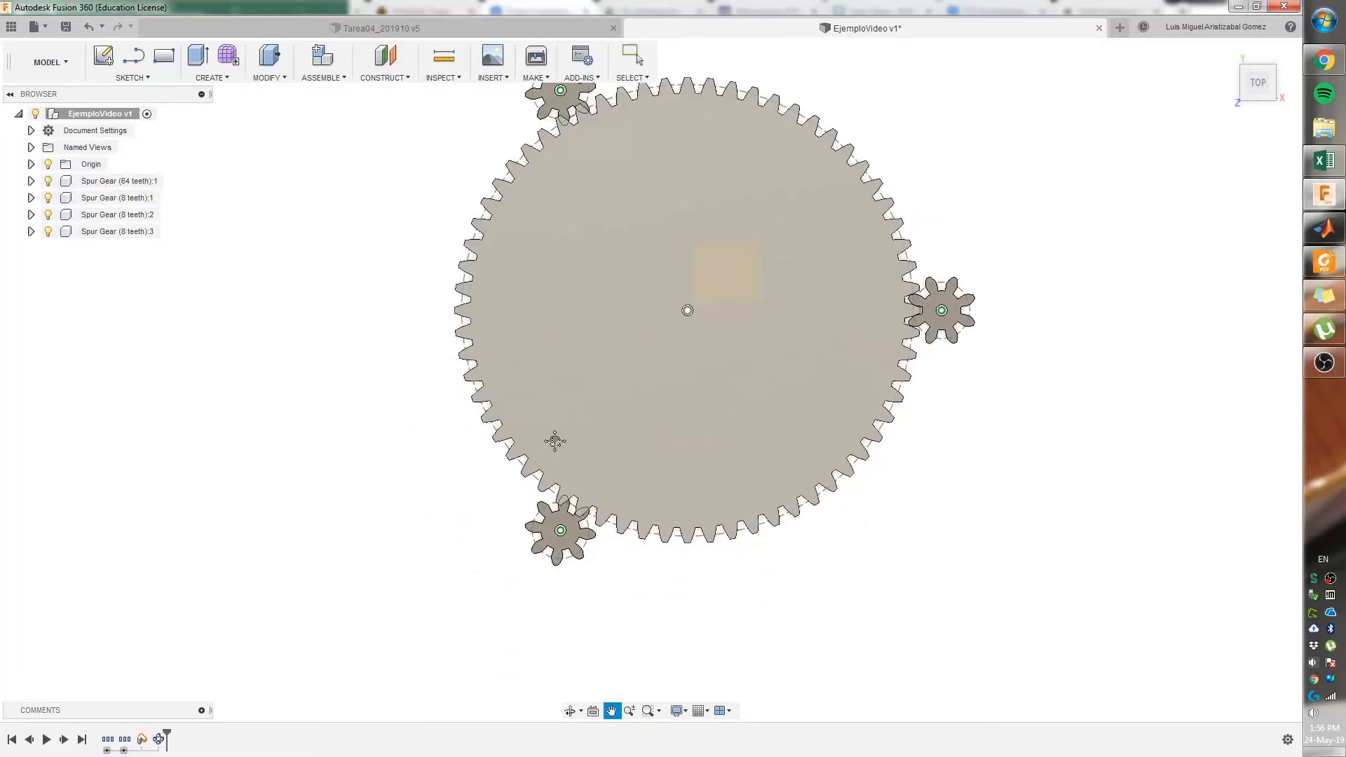
- Examine how the upper patterned 8-tooth gear meshes with the 64-tooth gear, close up and in the full arrangement
middle_drag(473, 238, 458, 352)
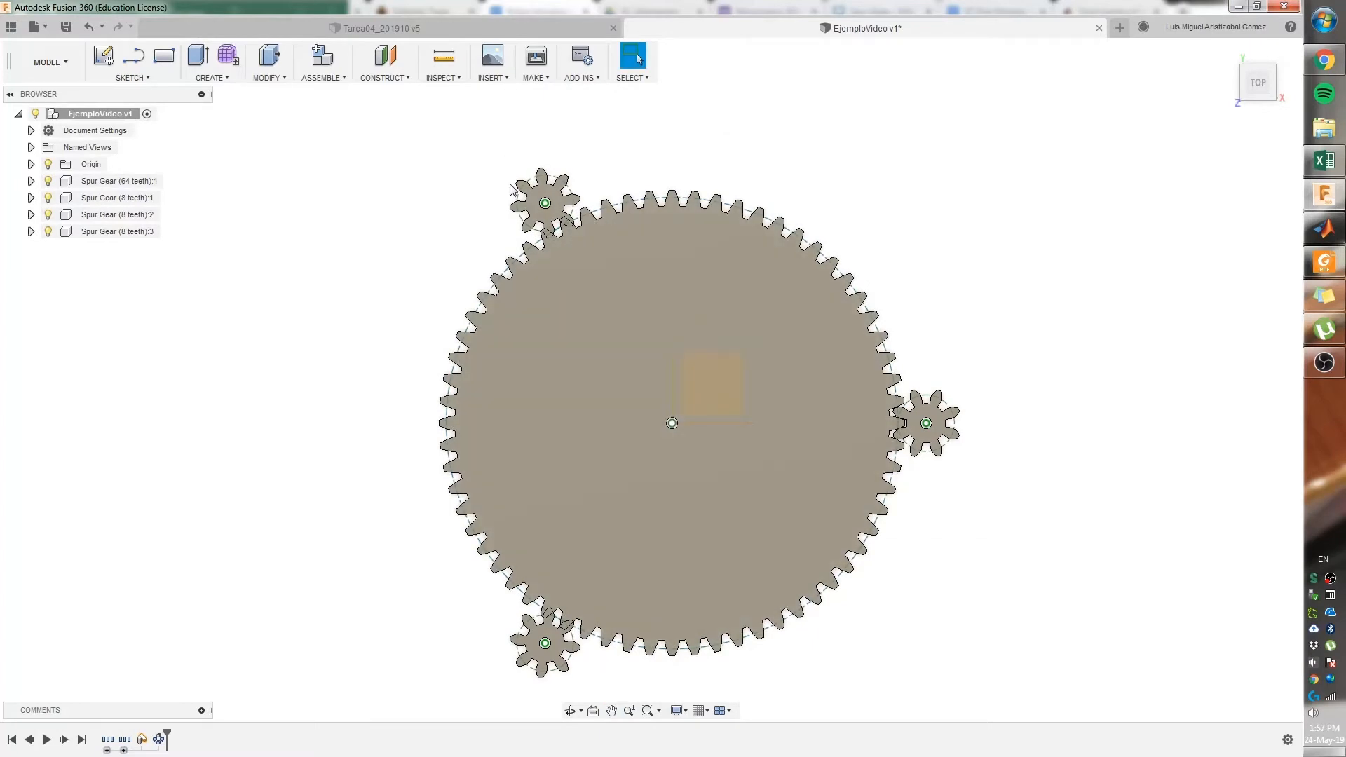
scroll(577, 146, up, 2)
scroll(491, 280, up, 5)
middle_drag(622, 193, 718, 754)
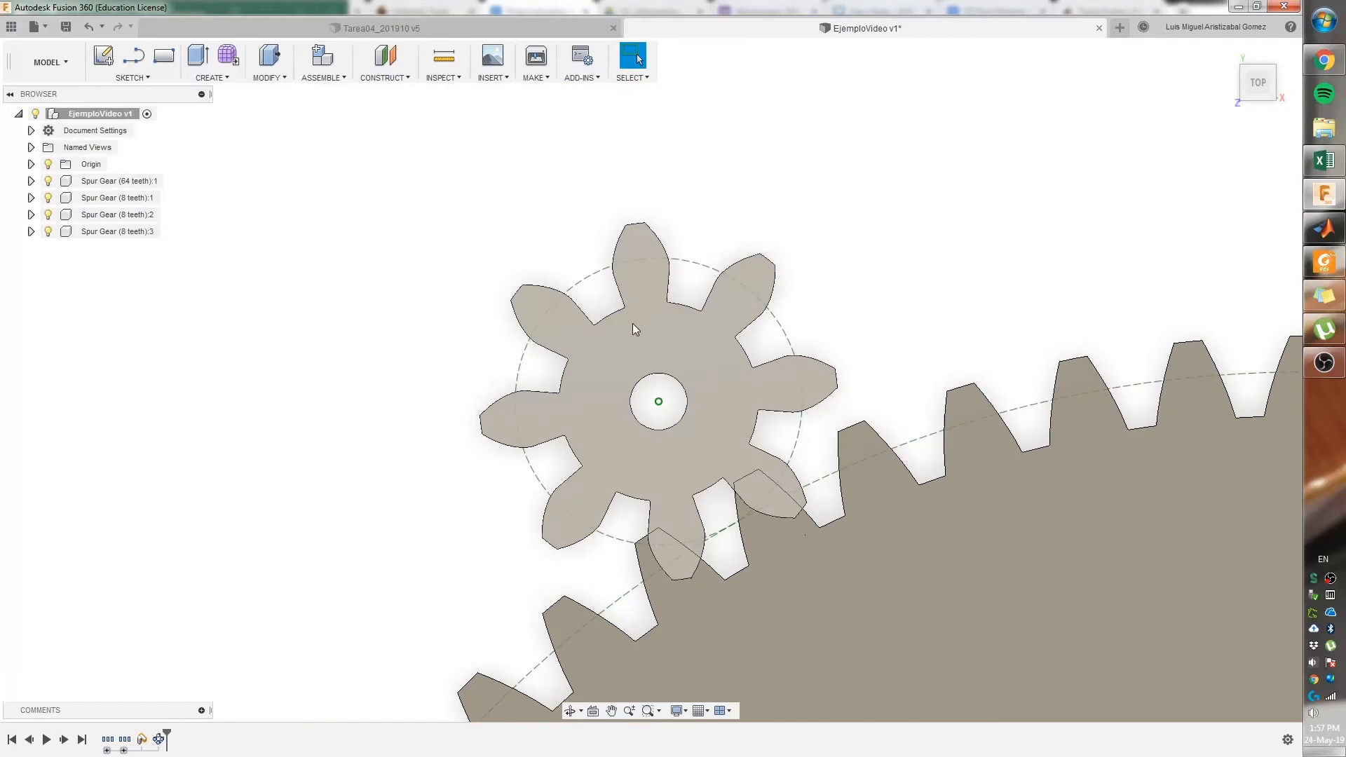
click(705, 347)
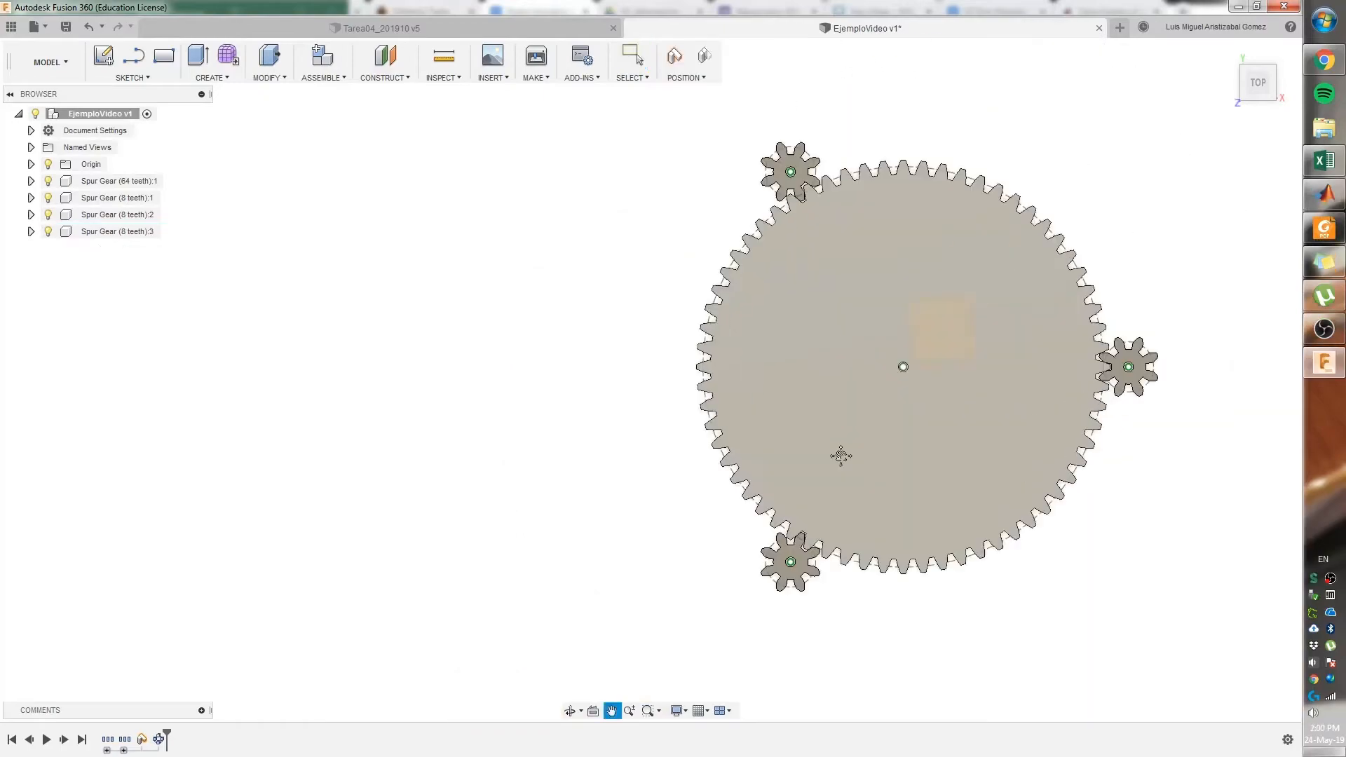
middle_drag(841, 457, 826, 490)
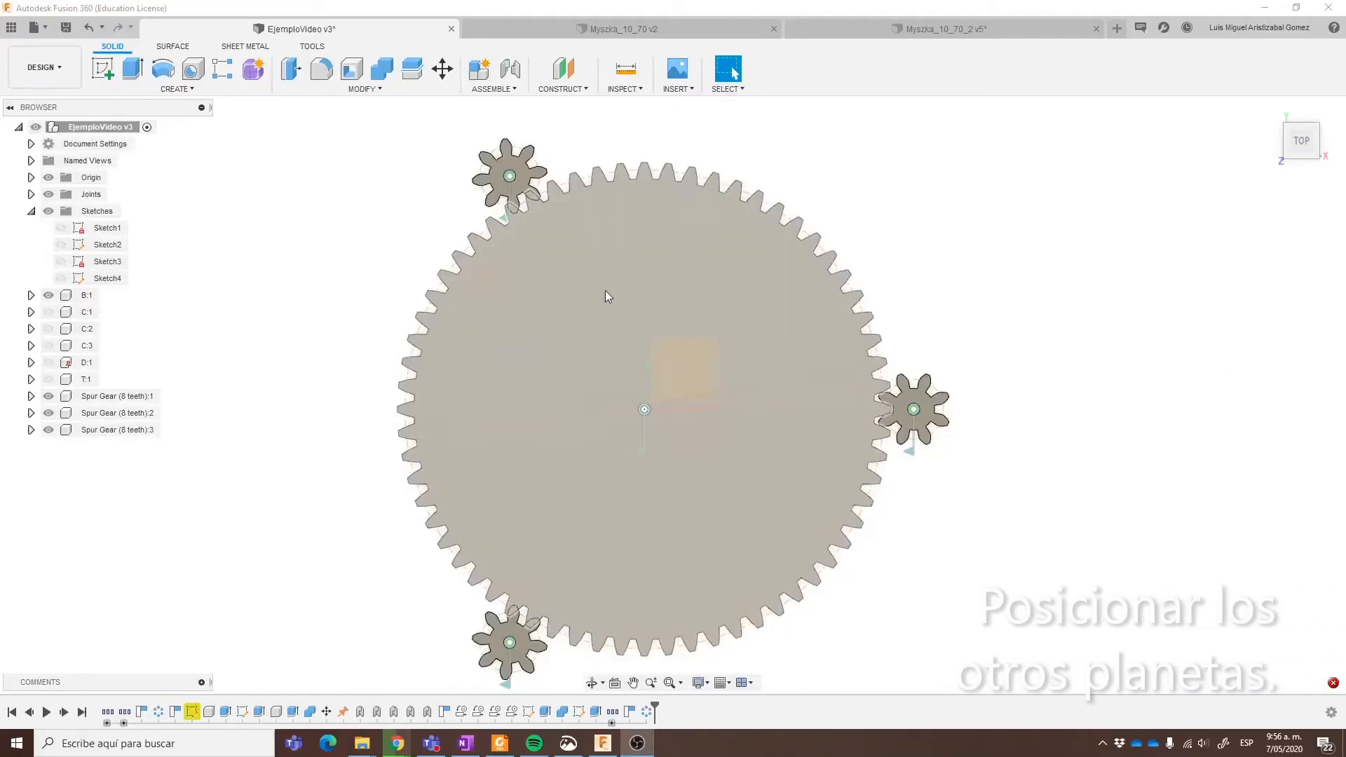
- Compare the tooth mesh of the original 8-tooth gear with that of its patterned copies around the large gear
middle_drag(606, 292, 728, 355)
middle_drag(1036, 481, 852, 429)
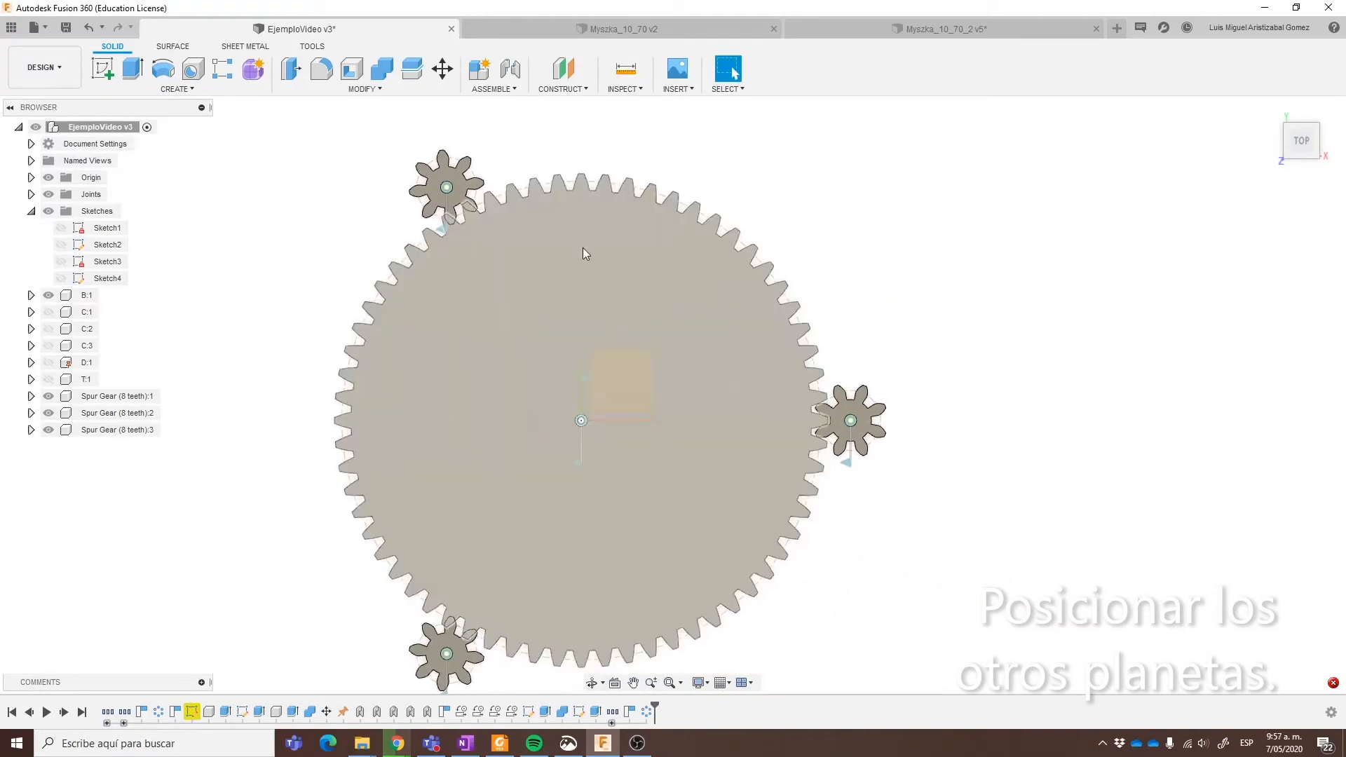
middle_drag(492, 239, 532, 292)
scroll(392, 203, down, 3)
scroll(429, 226, up, 2)
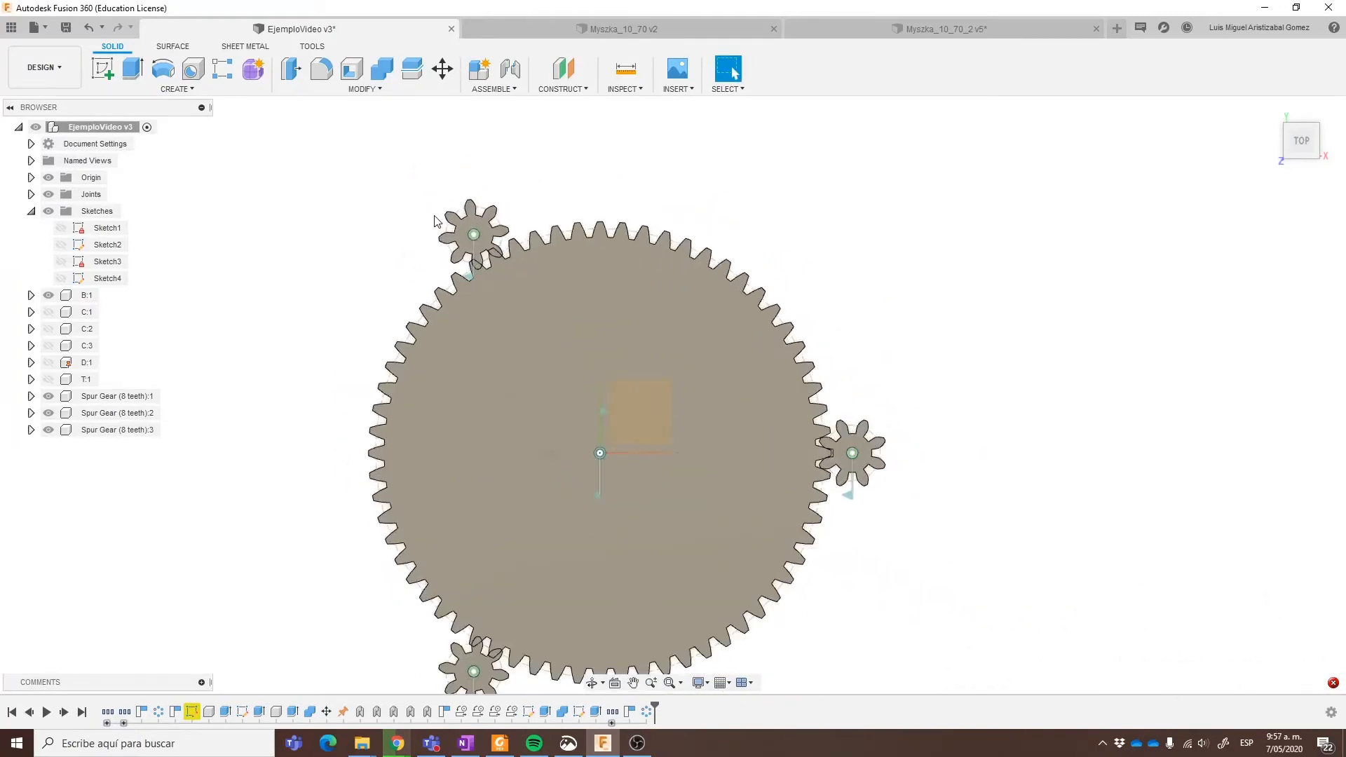
scroll(452, 220, up, 3)
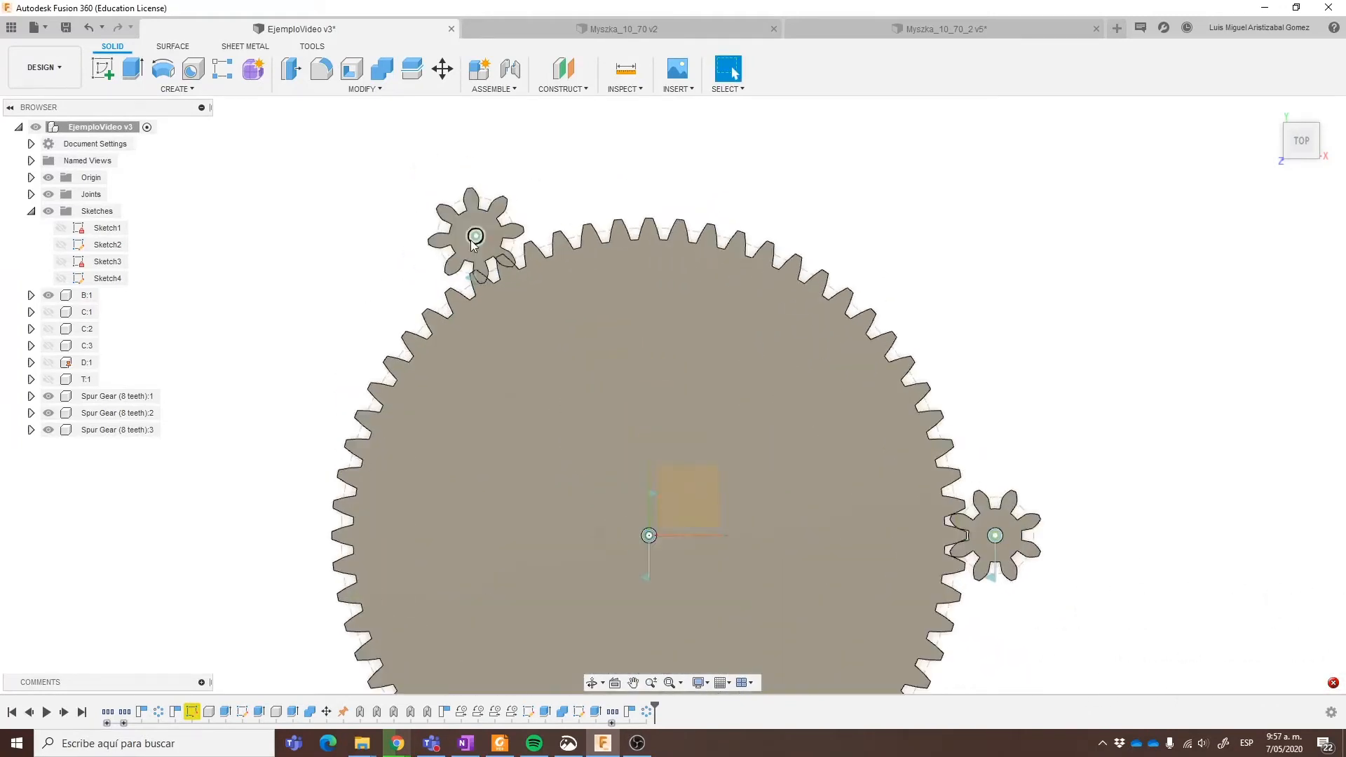
scroll(1055, 564, down, 2)
scroll(1040, 558, up, 5)
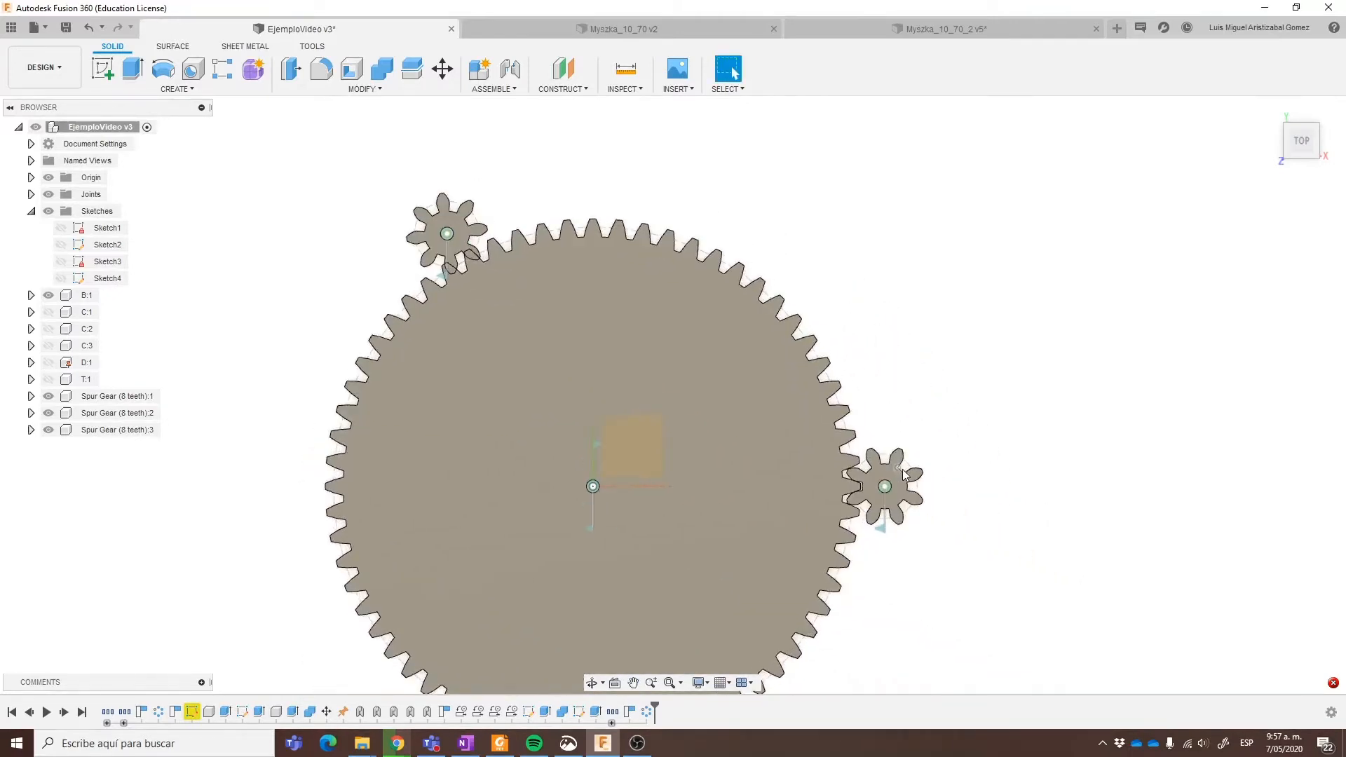
scroll(899, 527, up, 2)
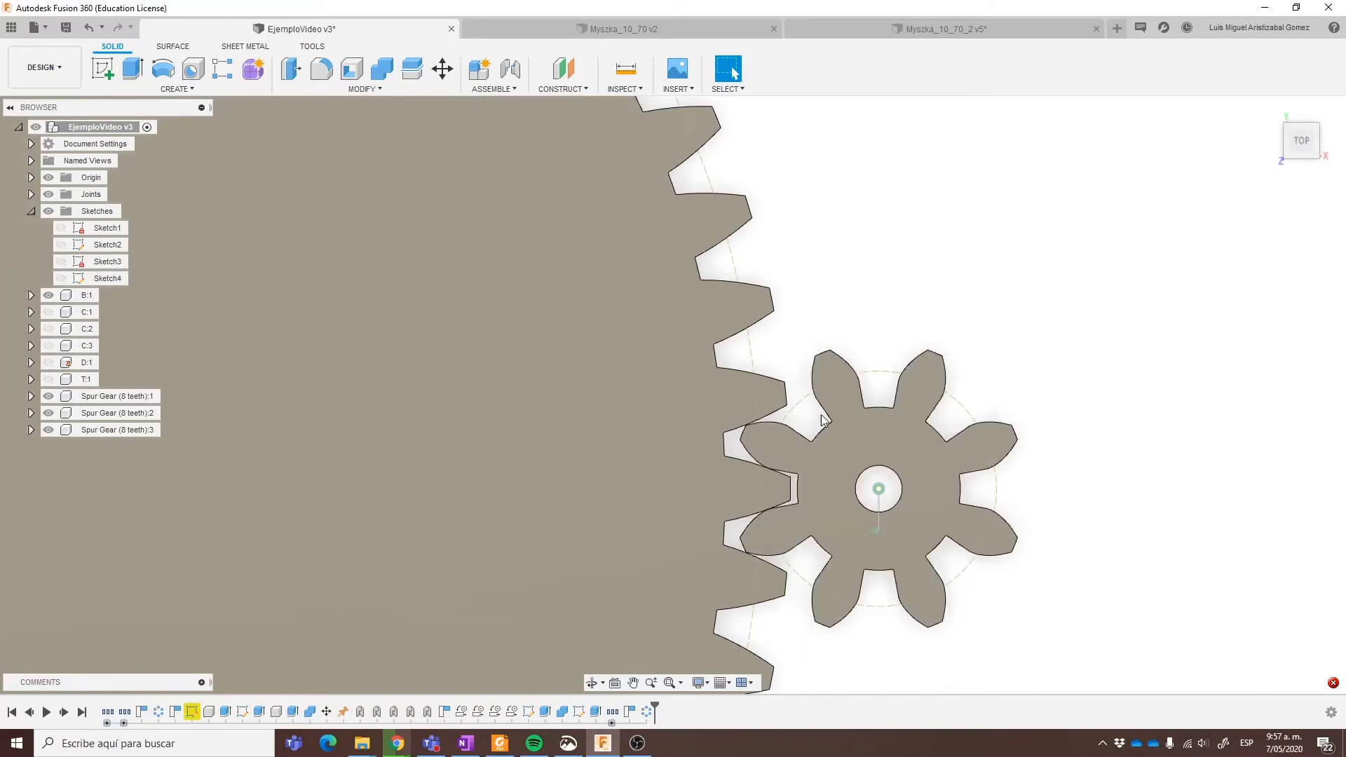
scroll(827, 442, down, 6)
middle_drag(590, 484, 680, 361)
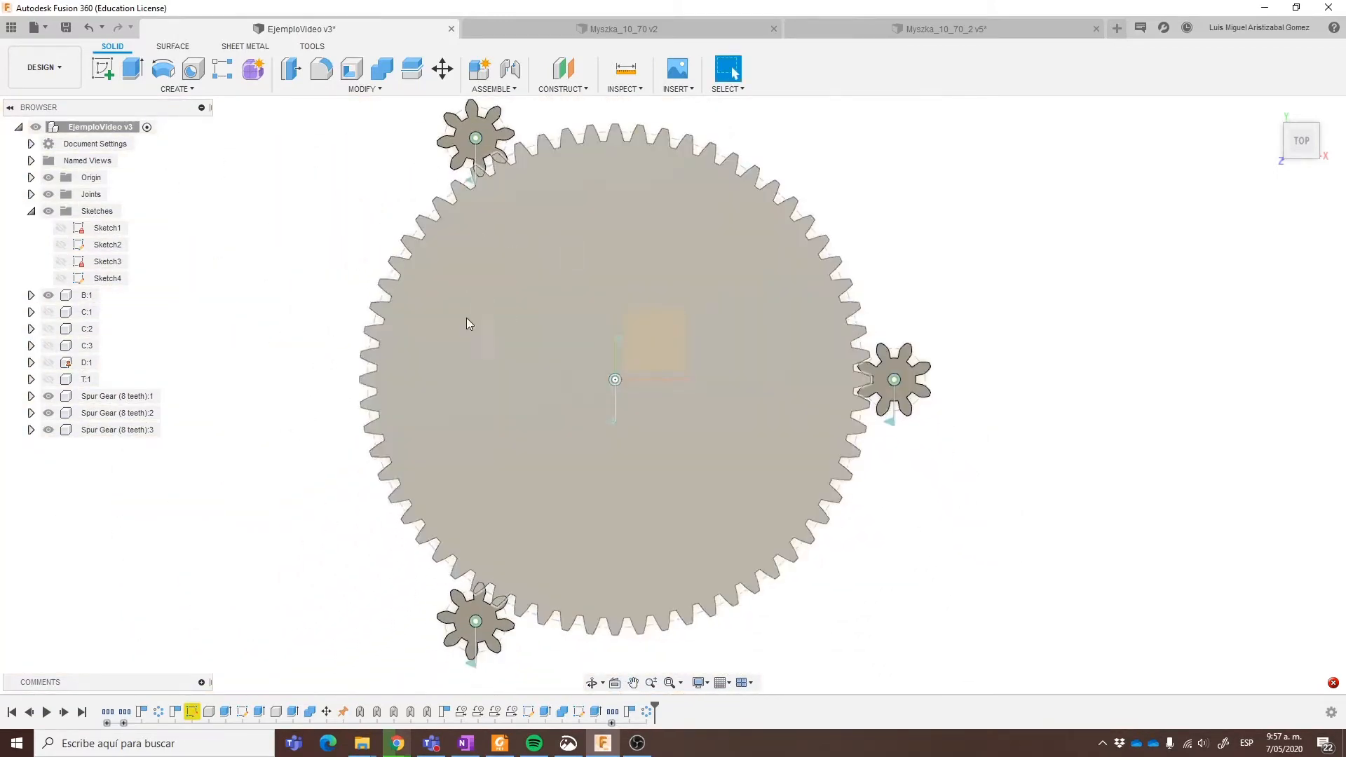
middle_drag(678, 262, 807, 393)
scroll(642, 240, down, 2)
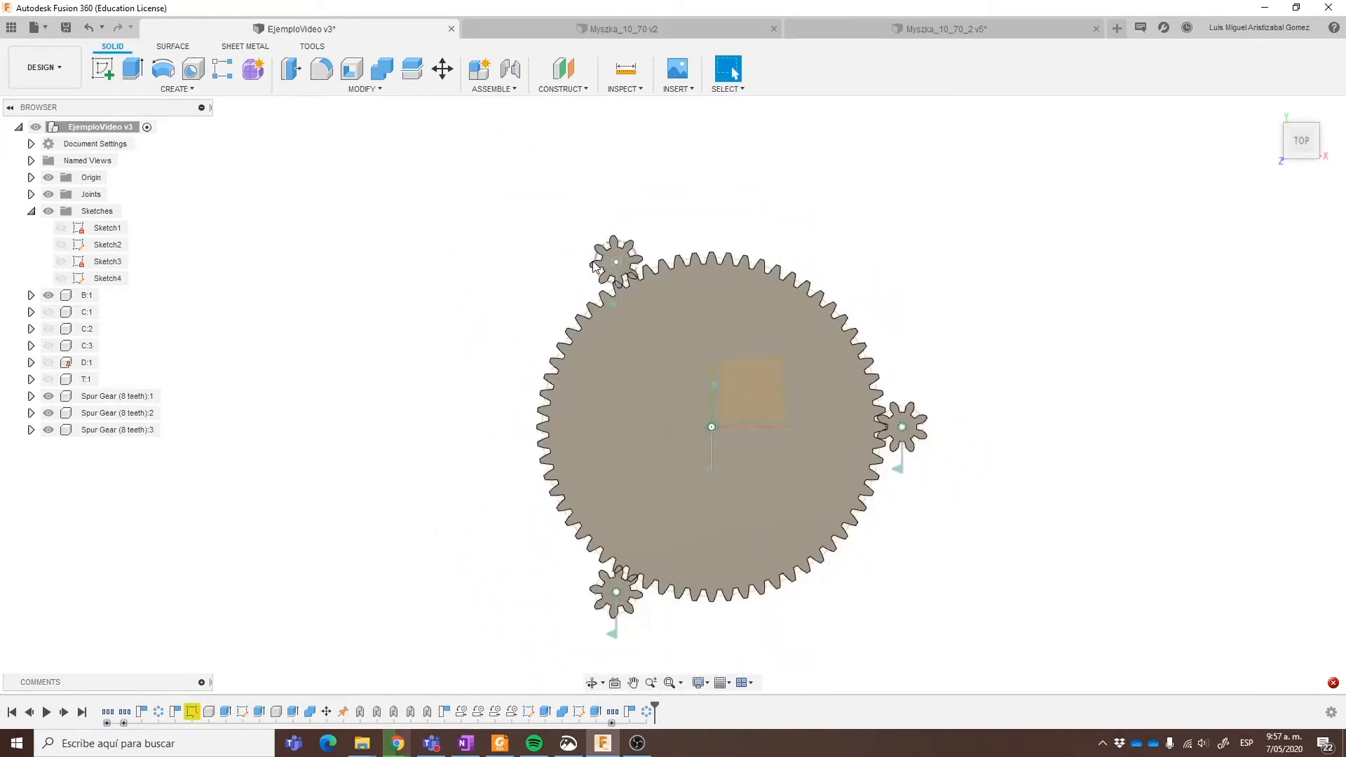
scroll(607, 260, up, 6)
scroll(694, 294, down, 3)
scroll(751, 320, down, 2)
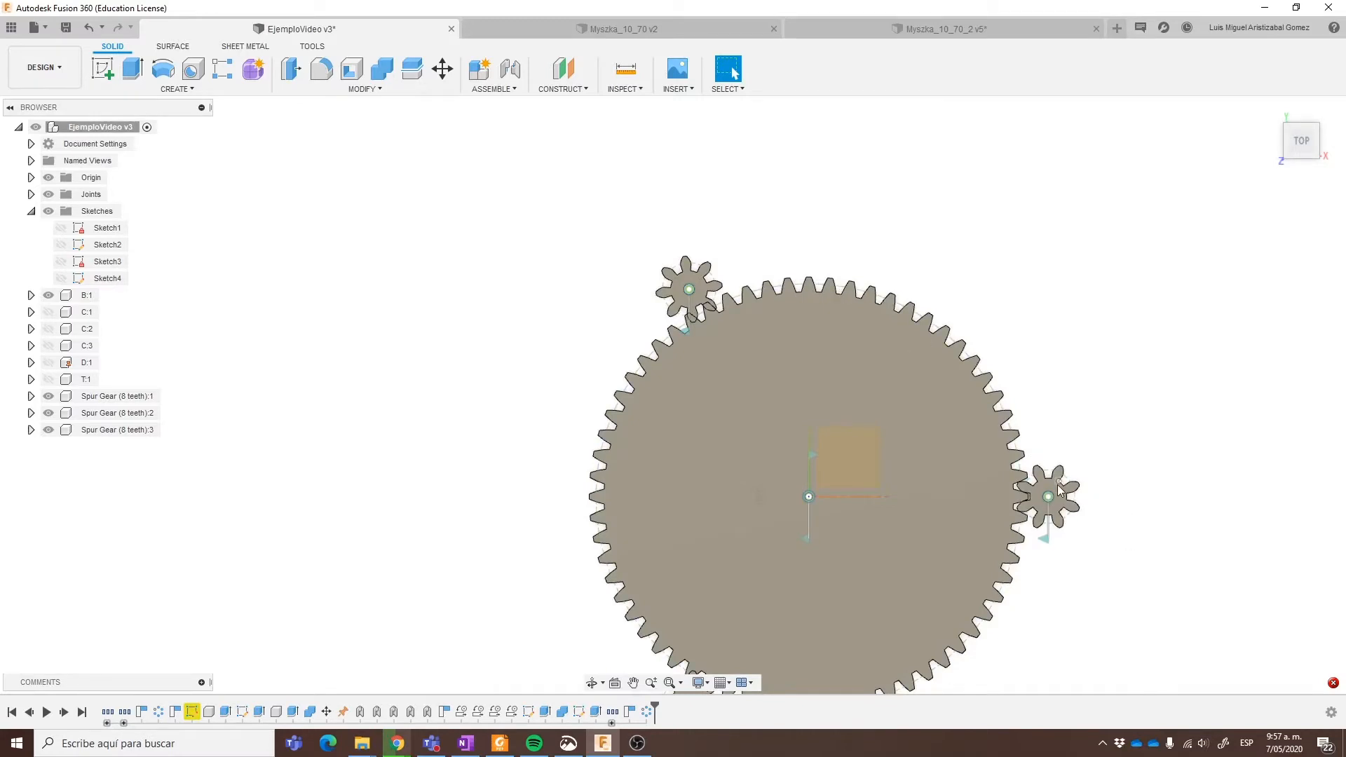
middle_drag(1055, 479, 984, 370)
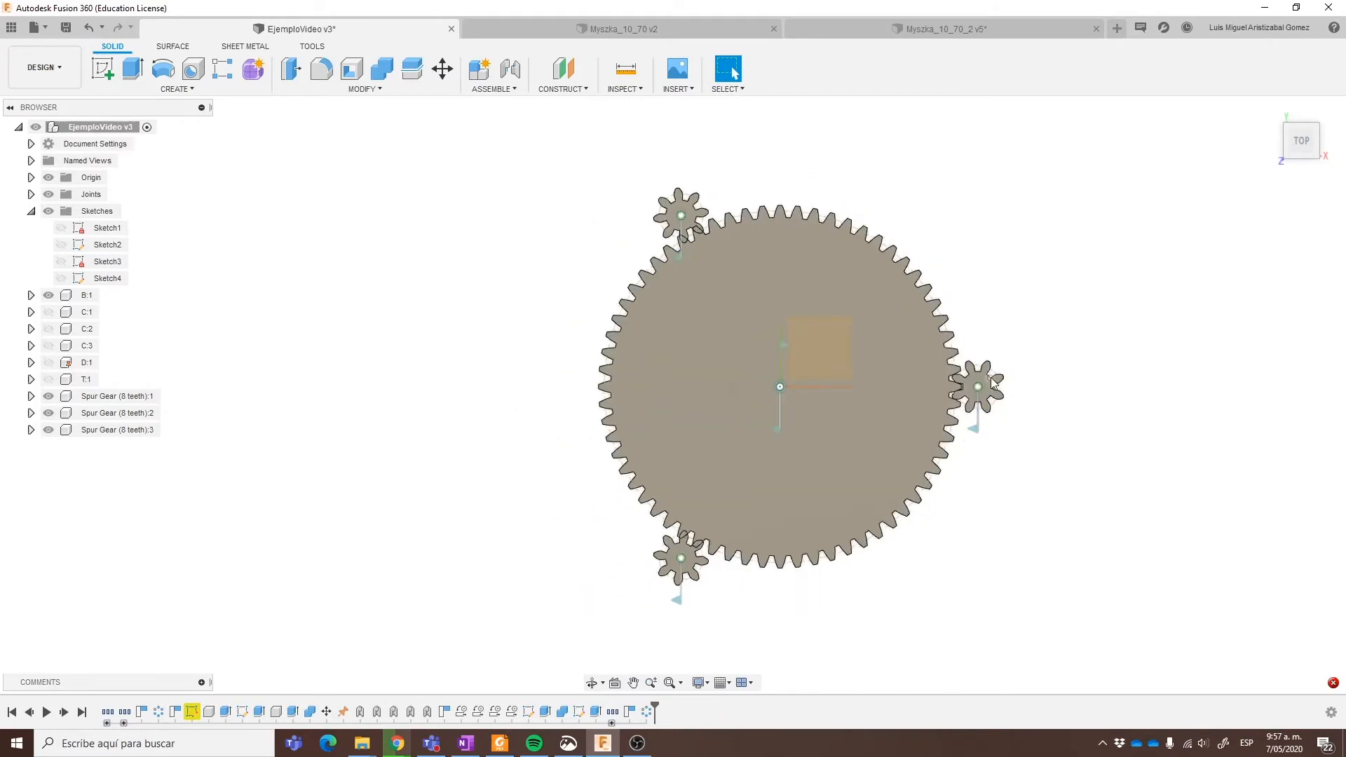
scroll(979, 391, up, 3)
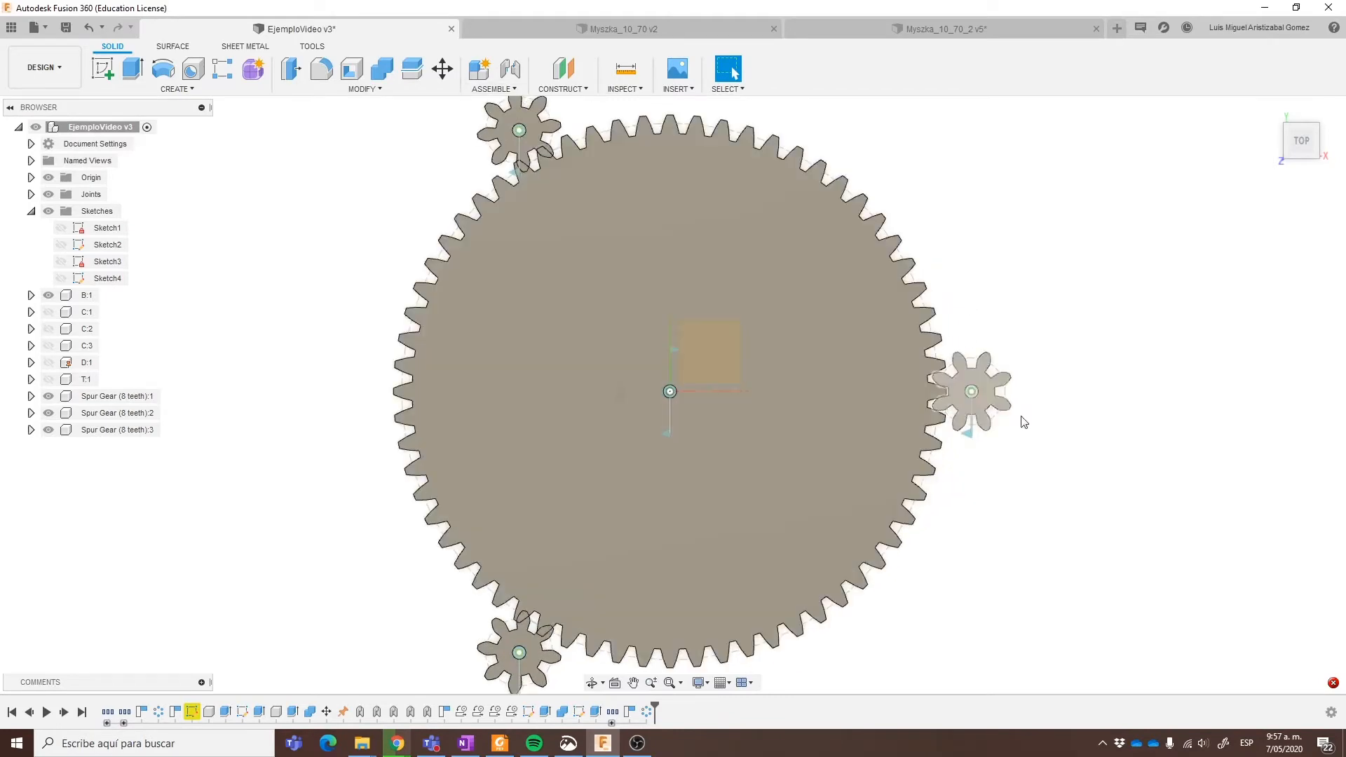
- Start a rotational move on the top face of the upper 8-tooth gear, using its centre hole edge as the axis
middle_drag(499, 153, 544, 201)
scroll(546, 207, down, 3)
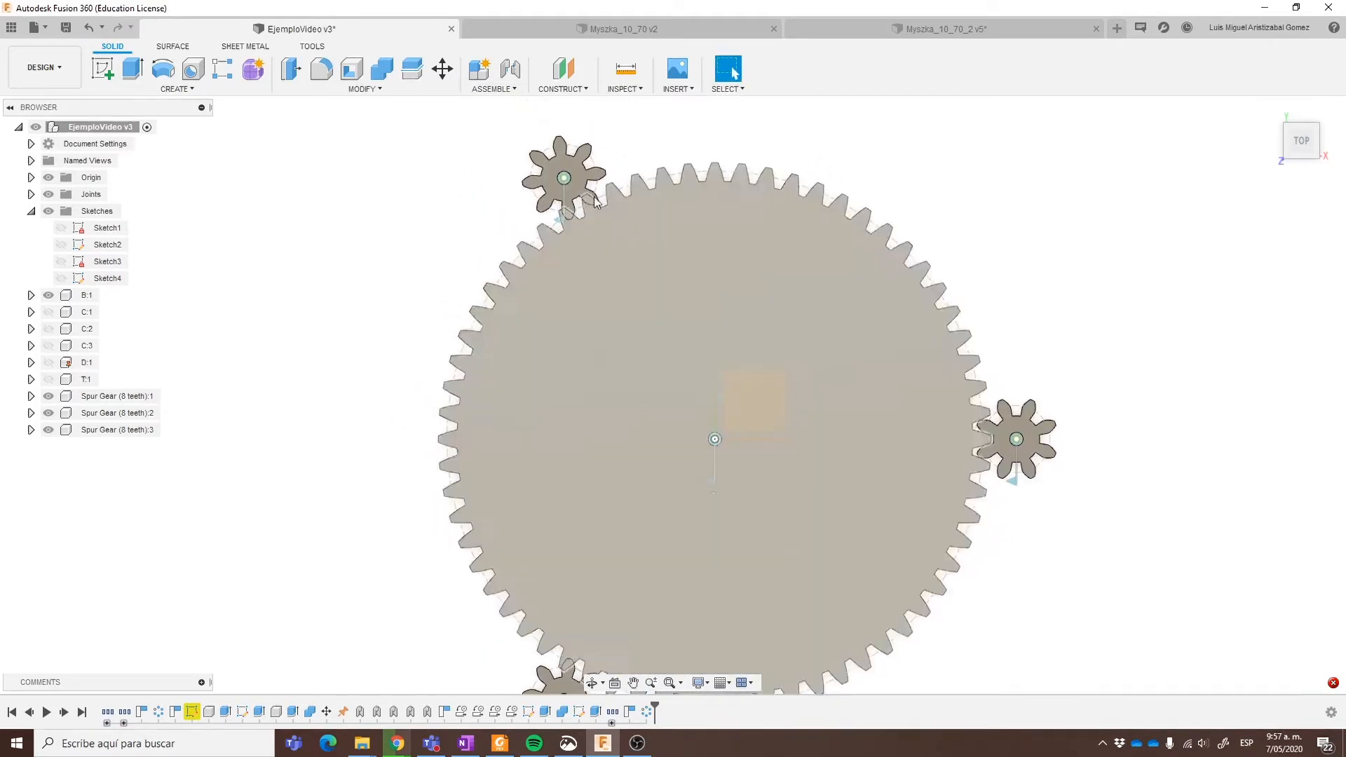
scroll(561, 210, up, 8)
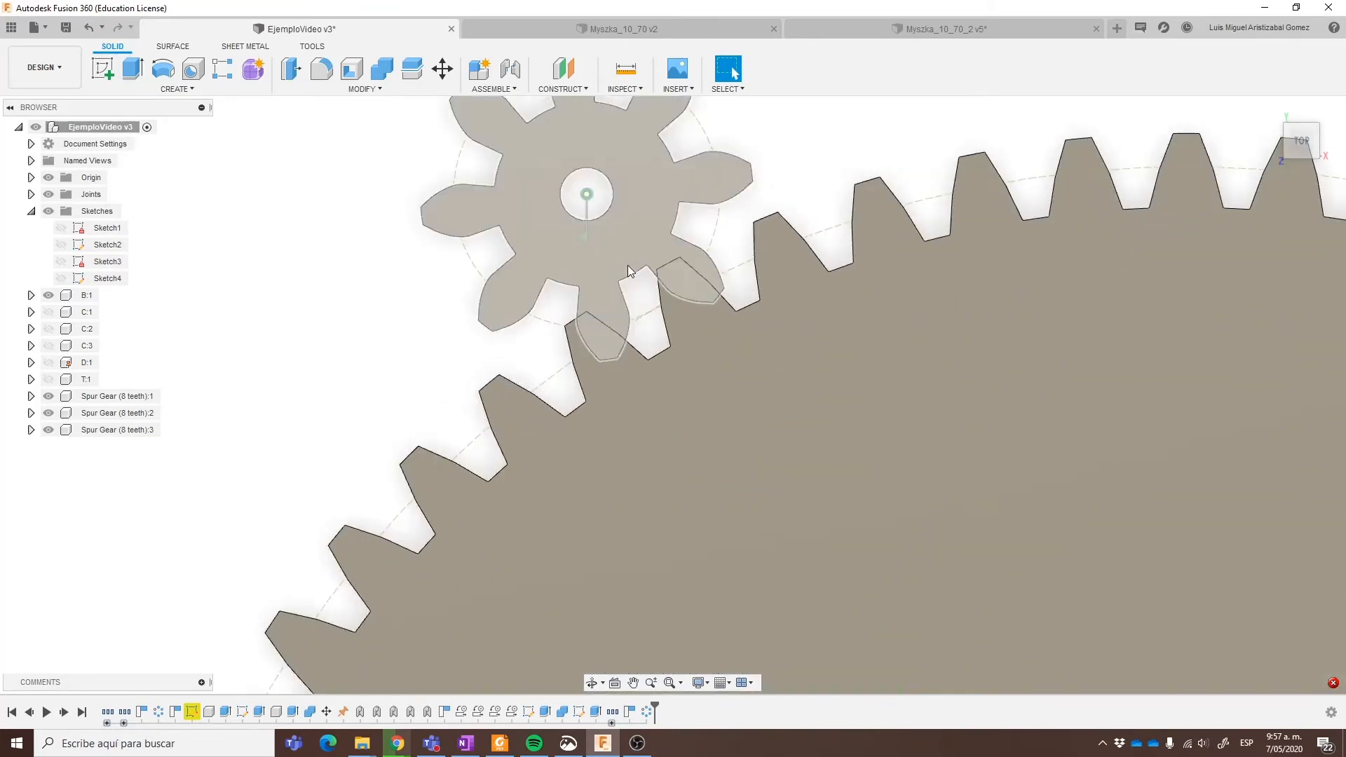
middle_drag(629, 271, 629, 351)
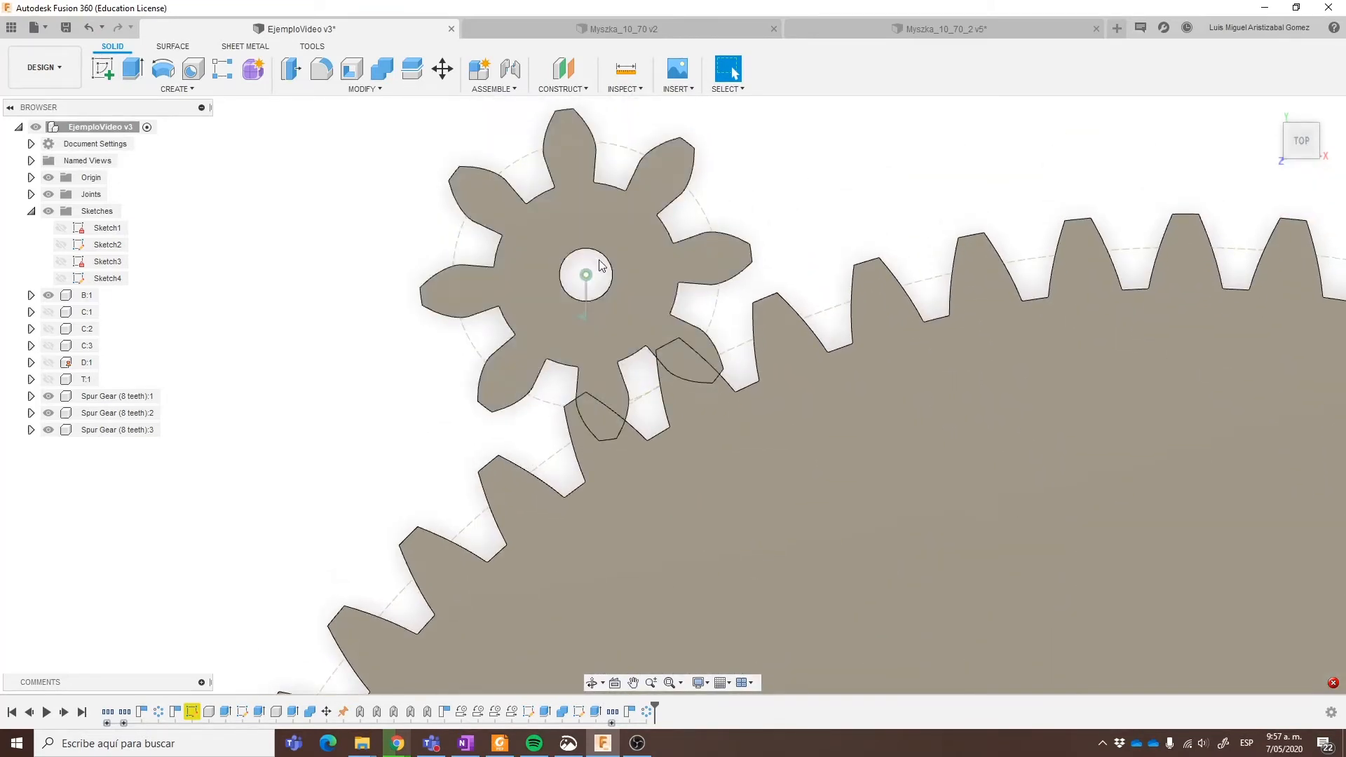
click(620, 232)
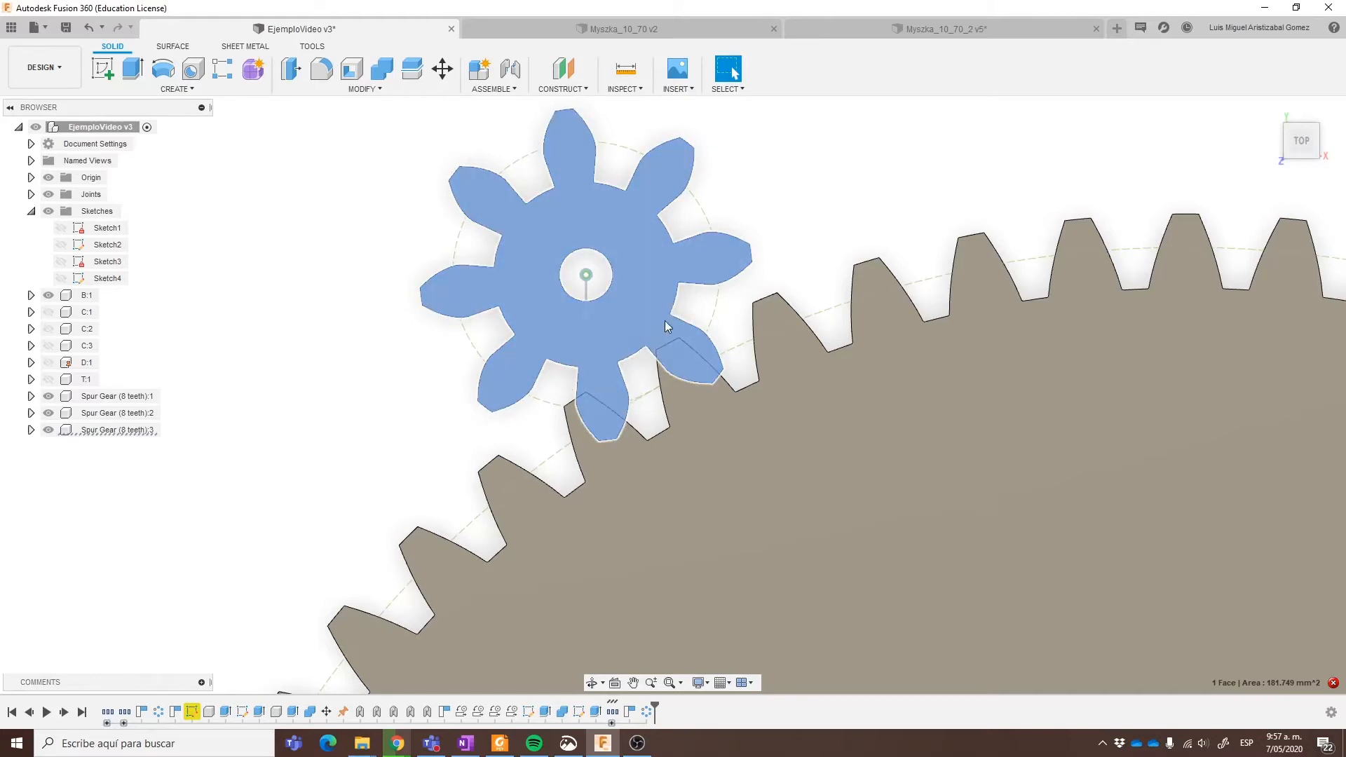
key(m)
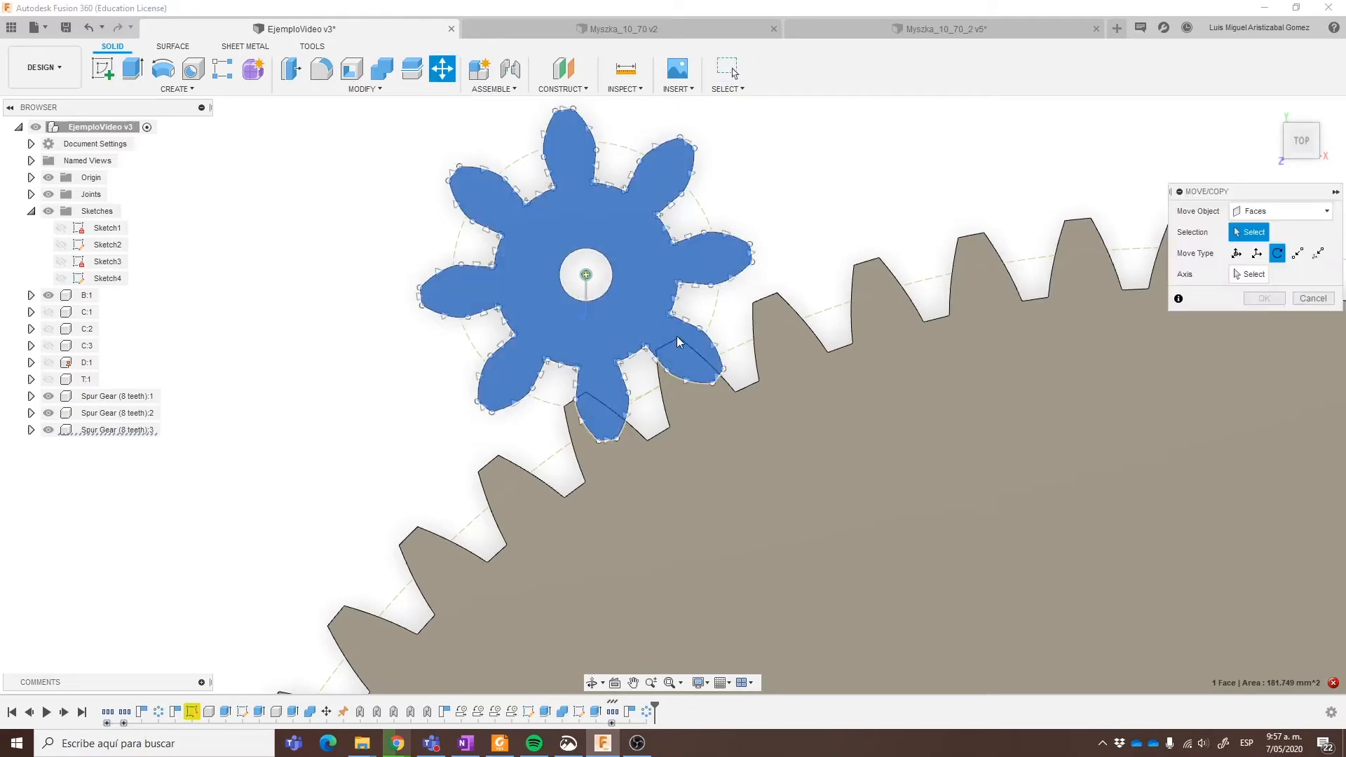
click(677, 337)
mouse_move(677, 338)
shift+middle_down()
mouse_move(637, 373)
mouse_move(677, 350)
shift+middle_up()
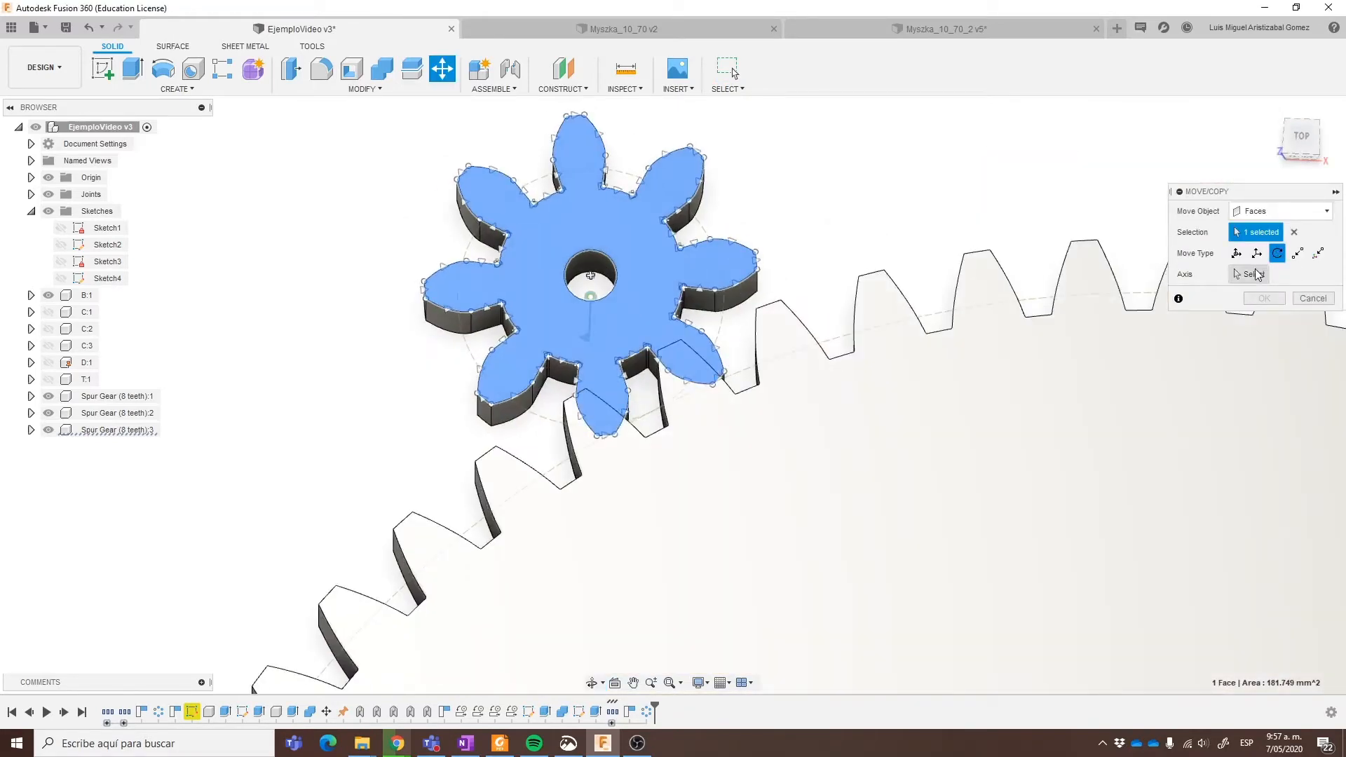
click(1251, 274)
click(590, 300)
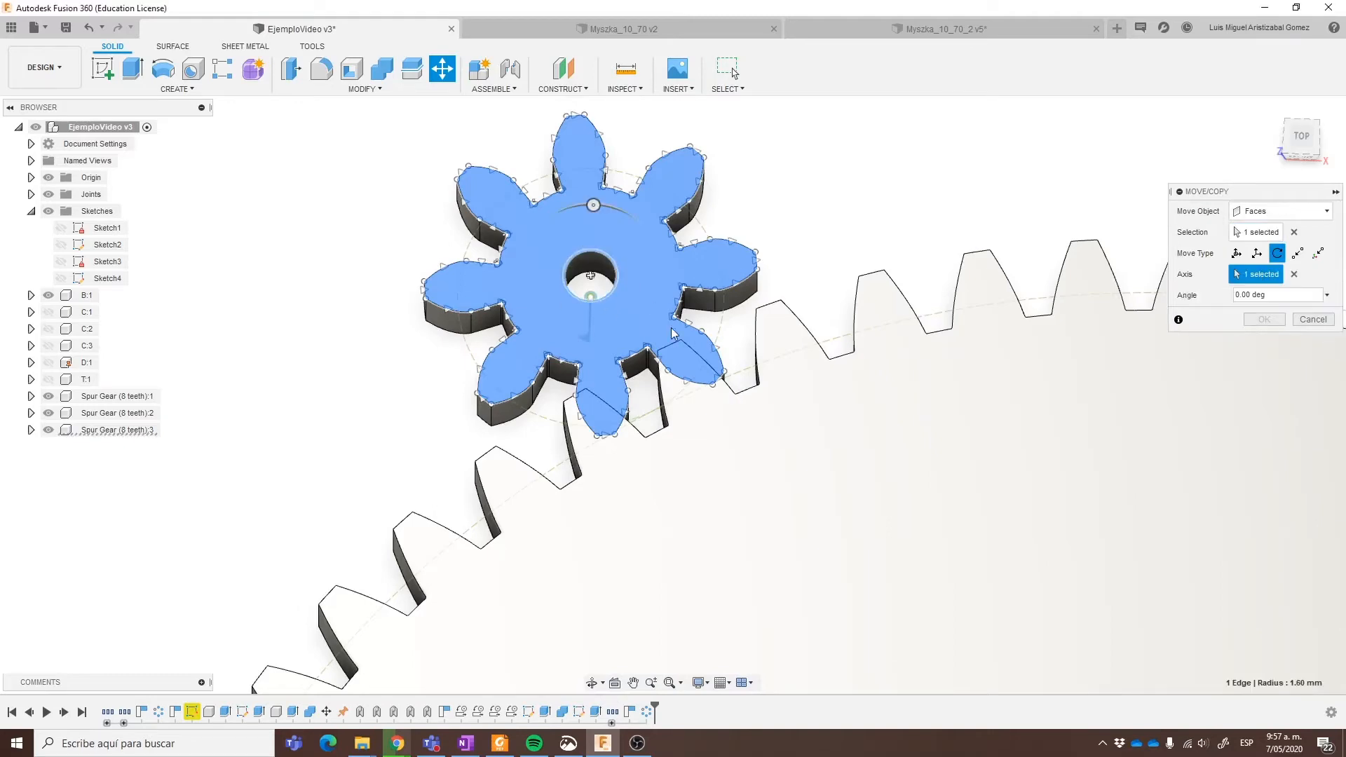
- Try to rotate the selected face of the upper 8-tooth gear by 120 degrees about its centre hole
shift+middle_drag(665, 373, 827, 397)
scroll(690, 413, down, 3)
scroll(845, 429, down, 3)
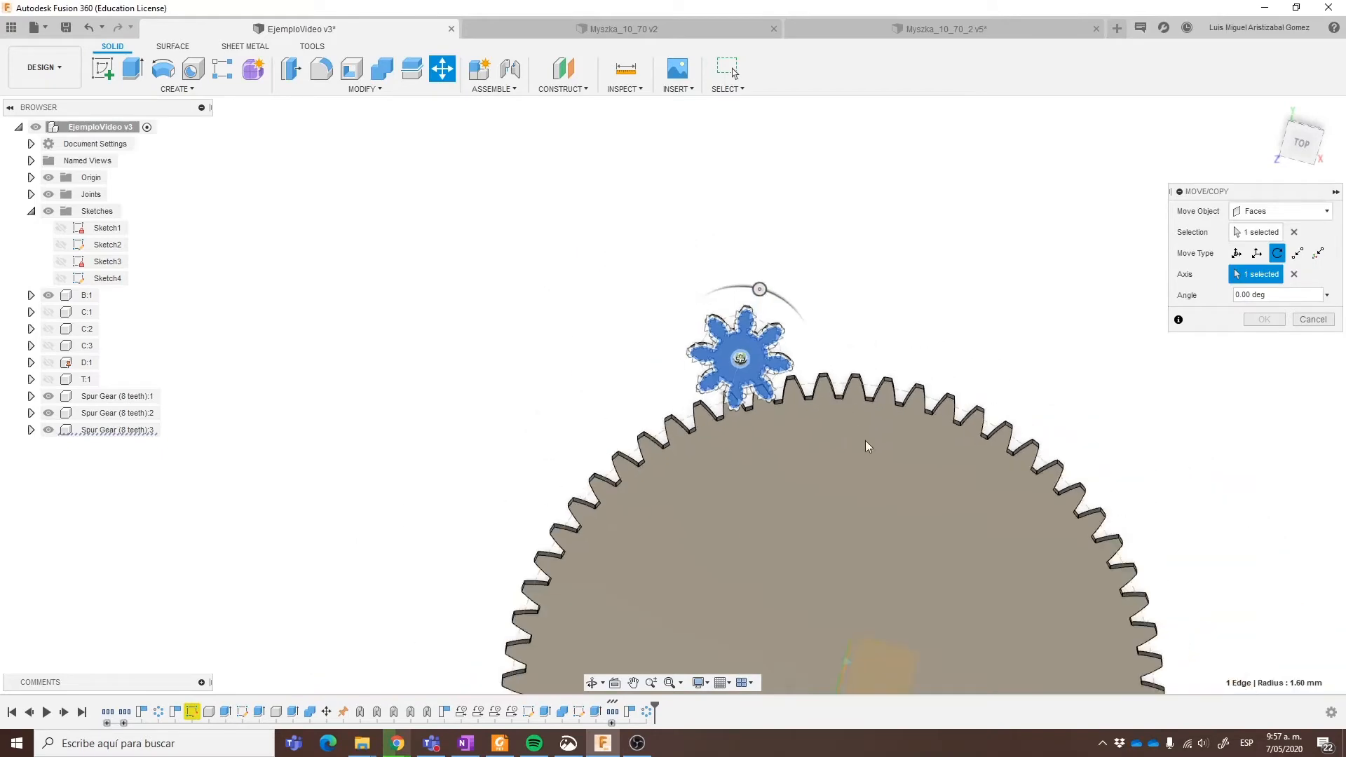
middle_drag(867, 447, 678, 330)
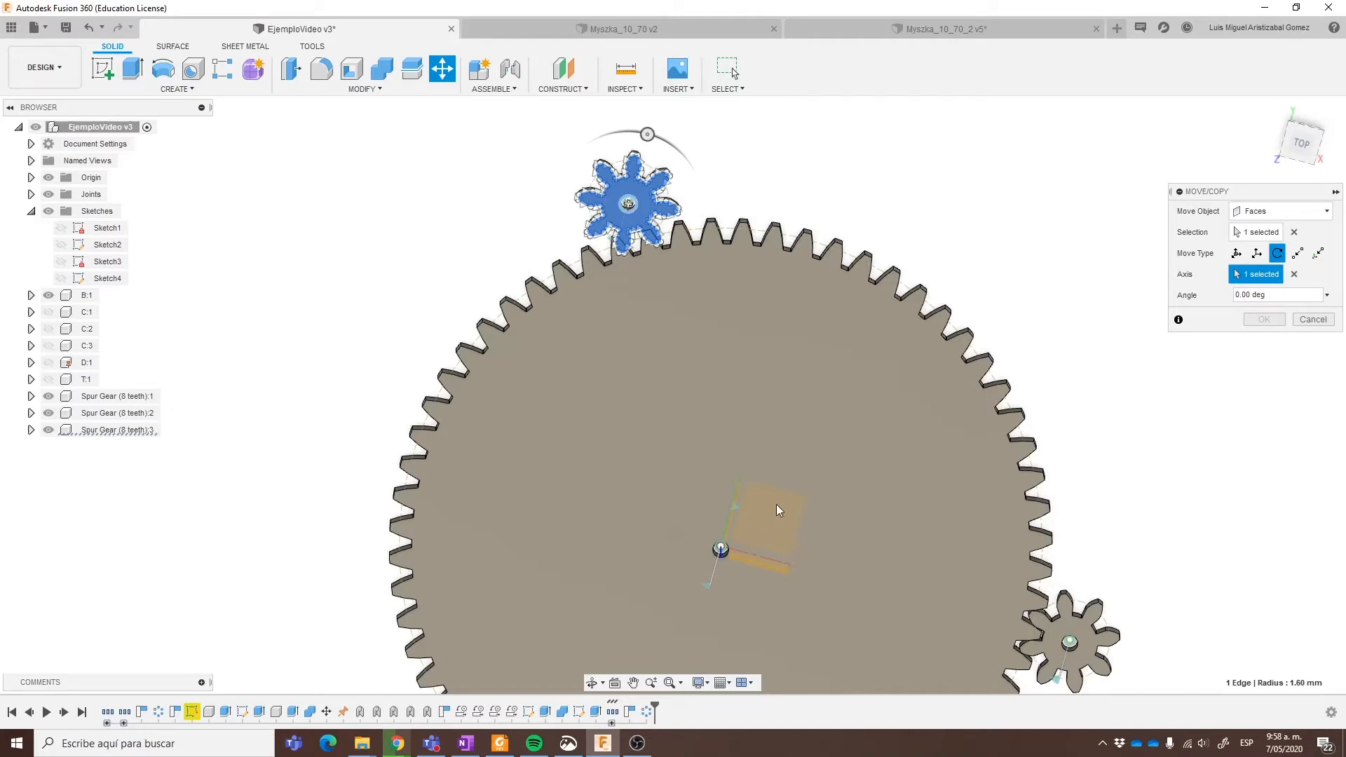
scroll(655, 169, down, 2)
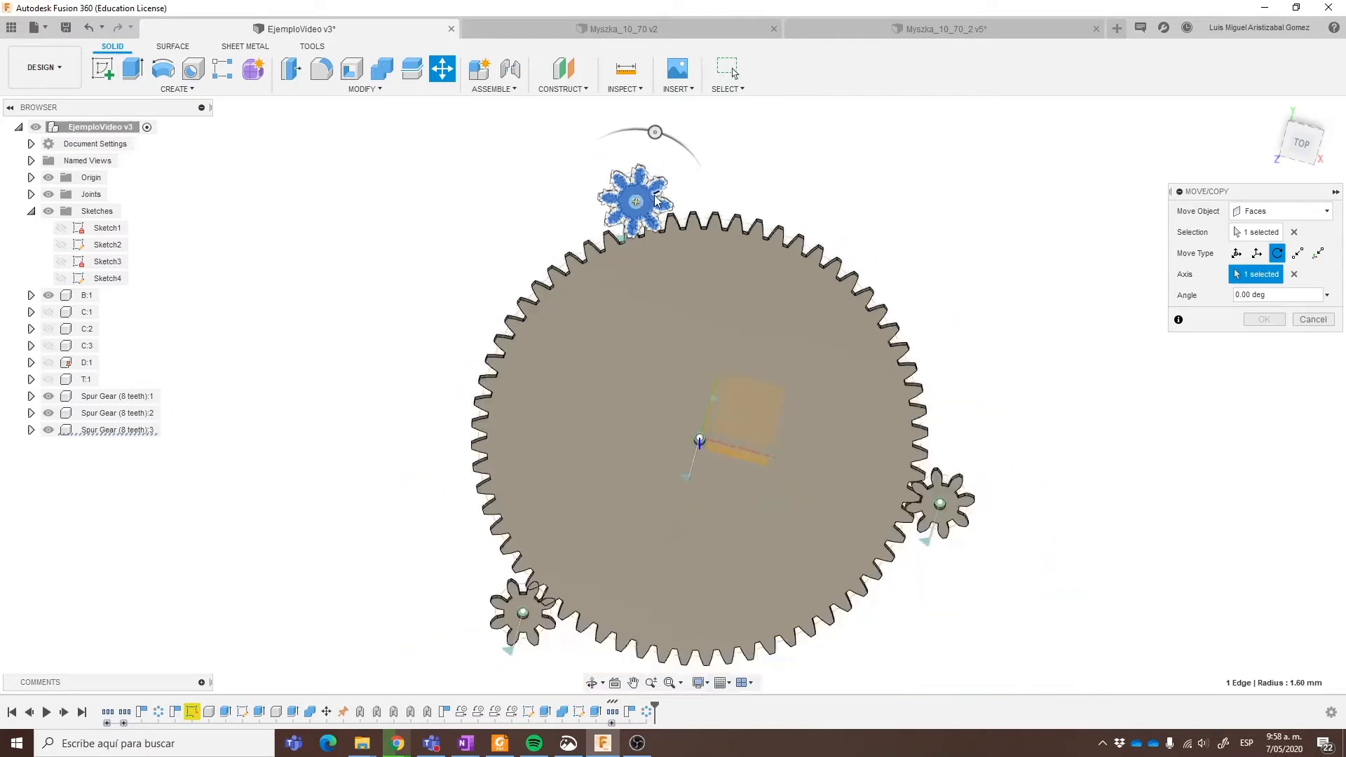
scroll(652, 196, up, 8)
click(1276, 294)
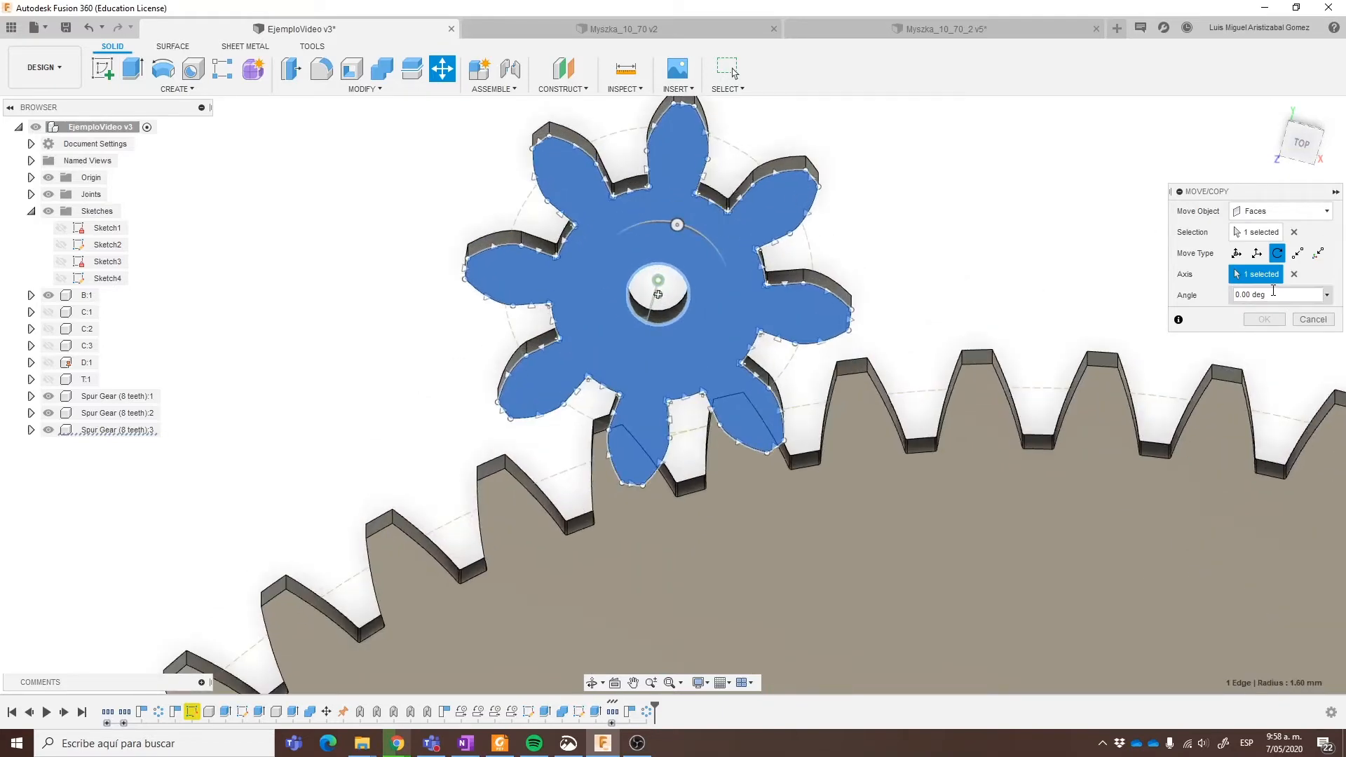
text(120)
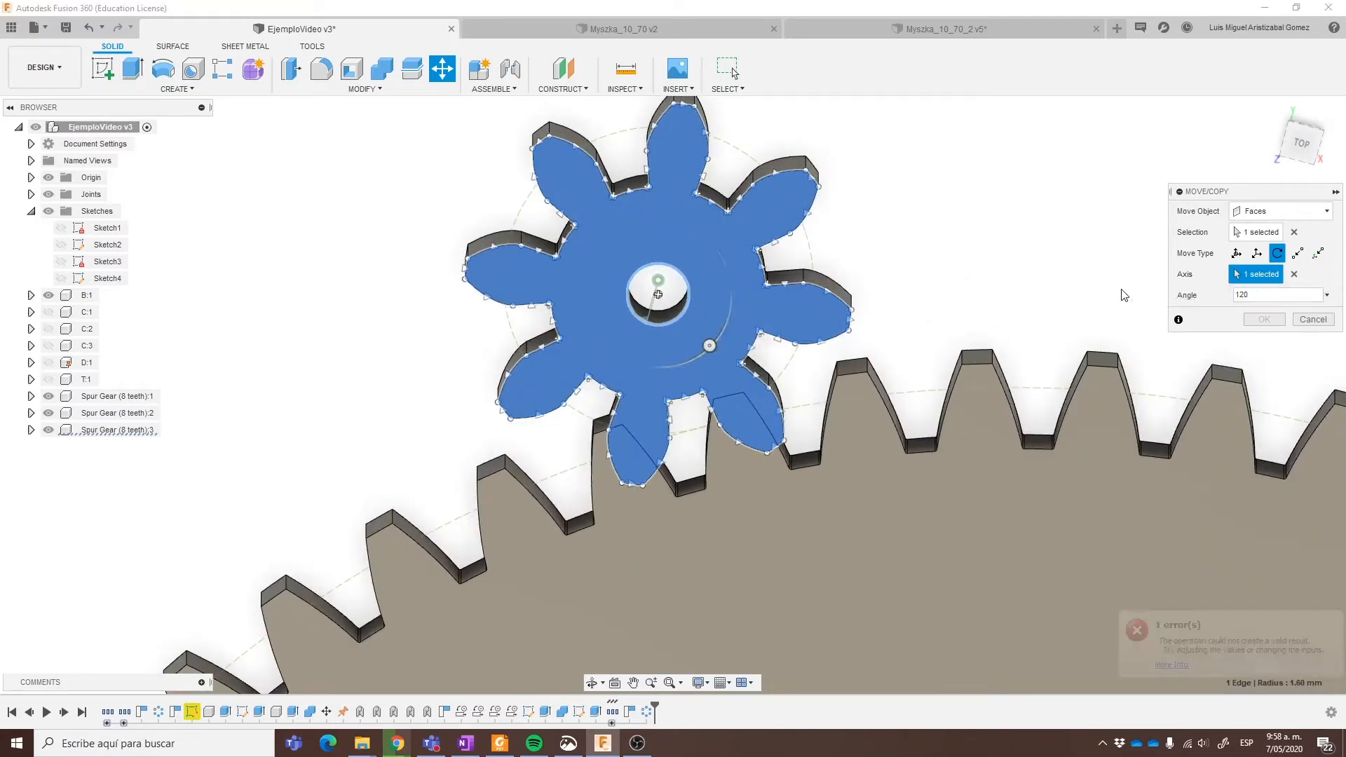
shift+middle_drag(979, 442, 1031, 413)
middle_drag(778, 531, 829, 426)
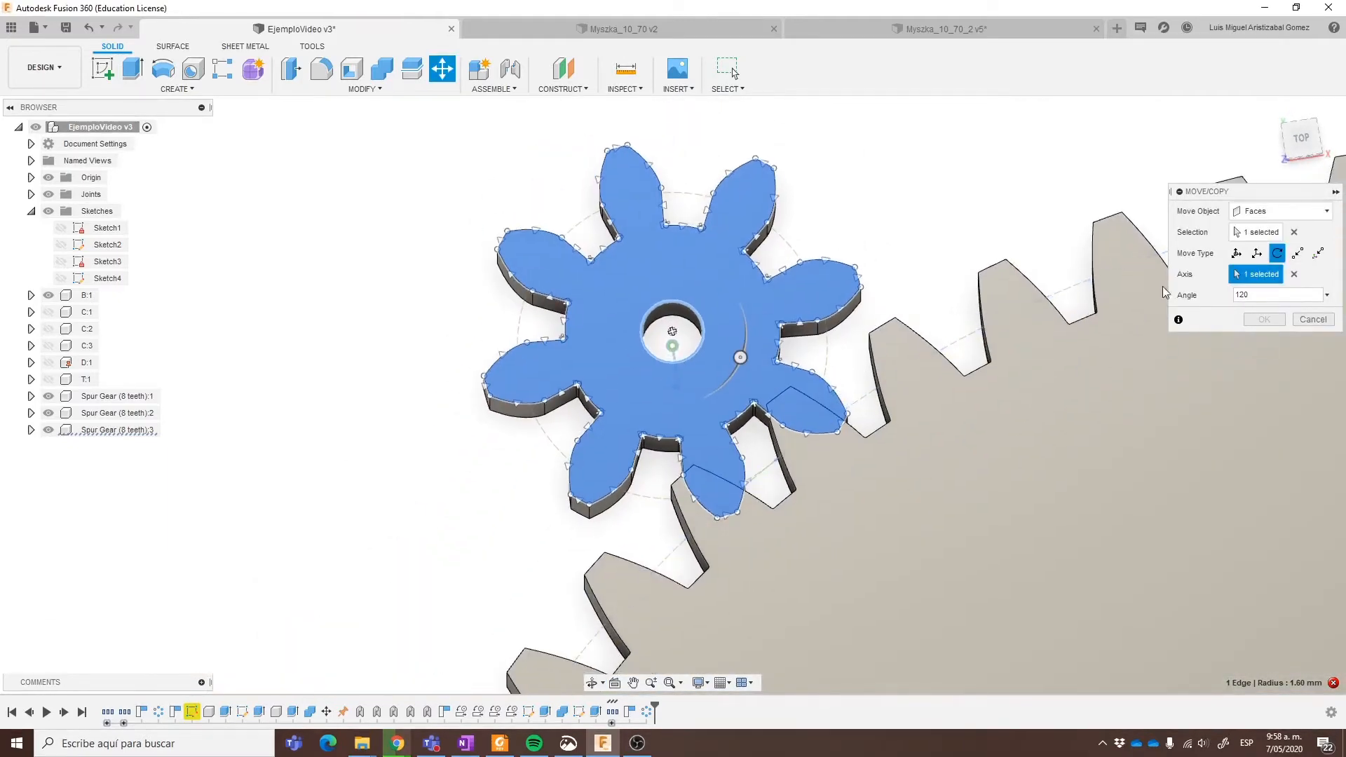
- Change the move object from Faces to Components so the rotation applies to the whole upper 8-tooth gear
click(1261, 300)
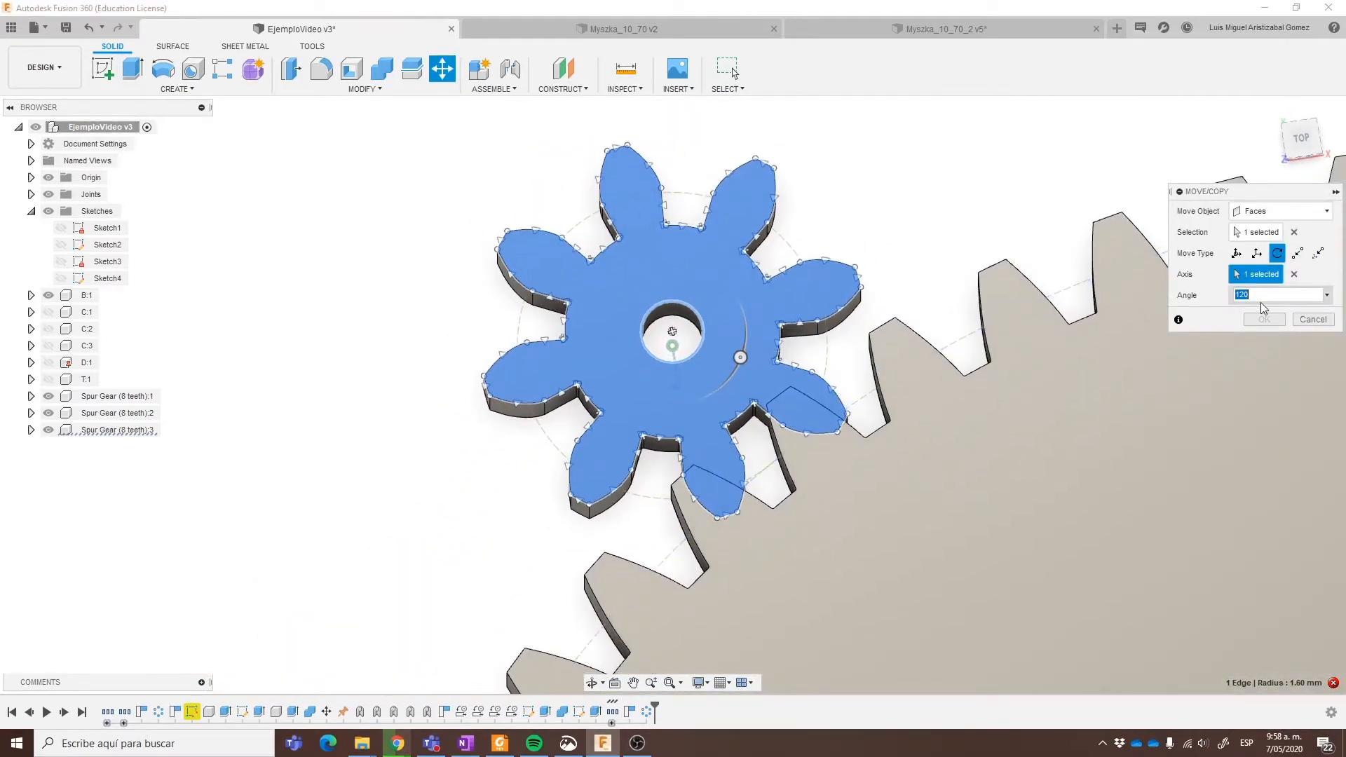
click(1263, 211)
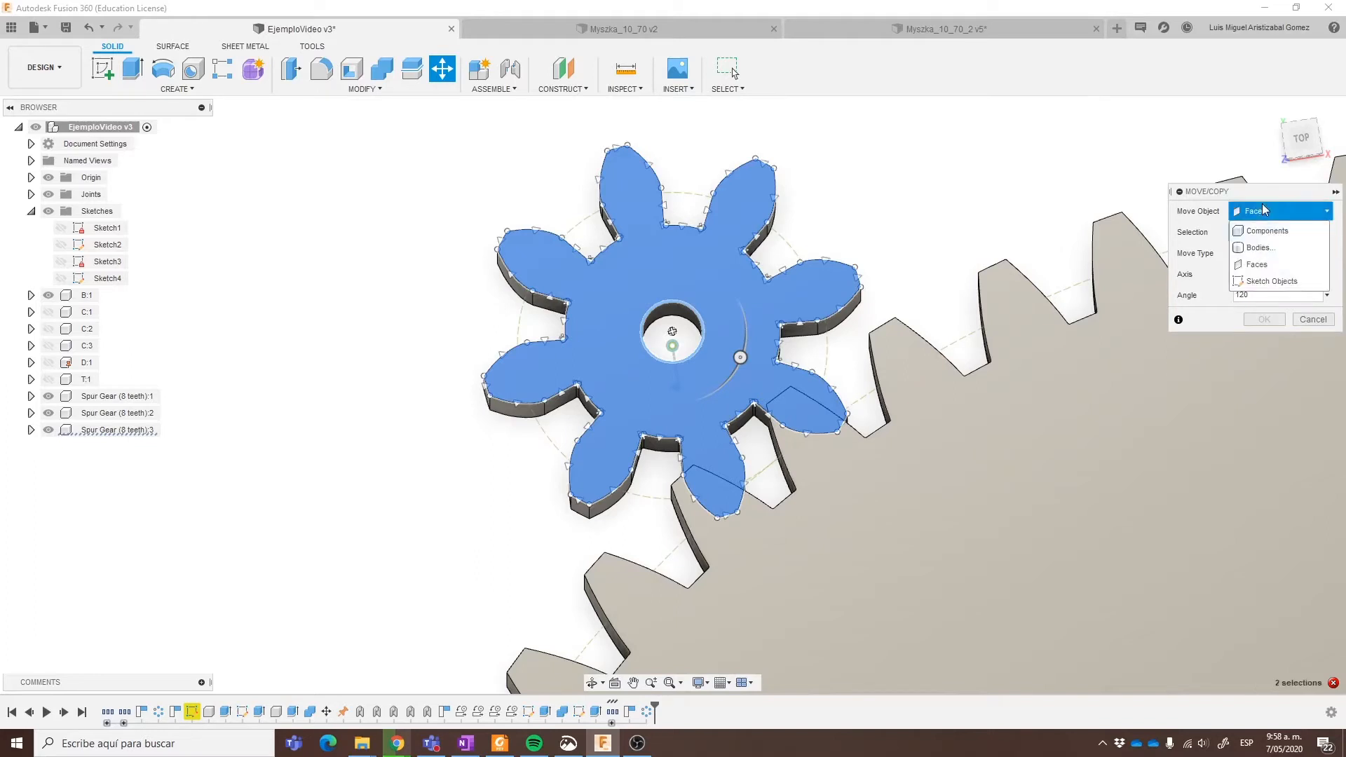
click(1261, 247)
click(795, 352)
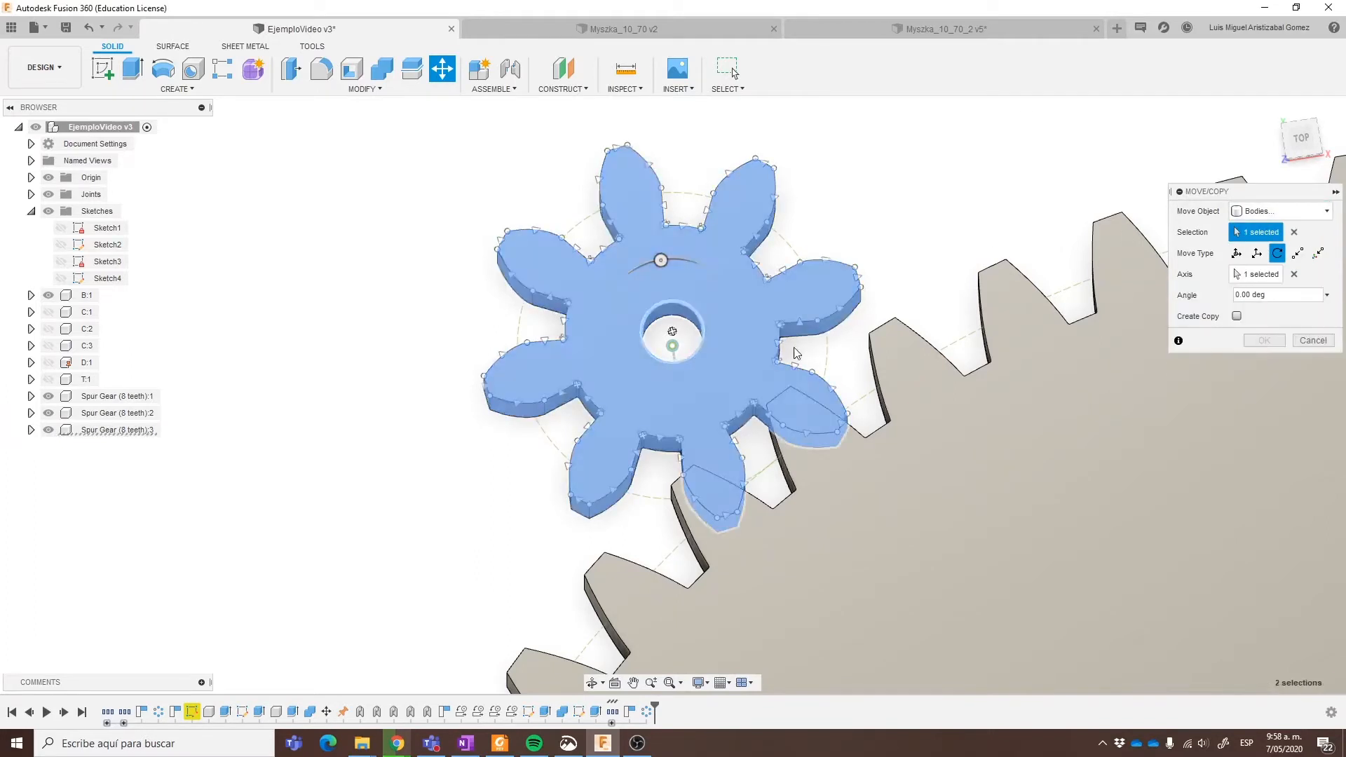
click(1263, 210)
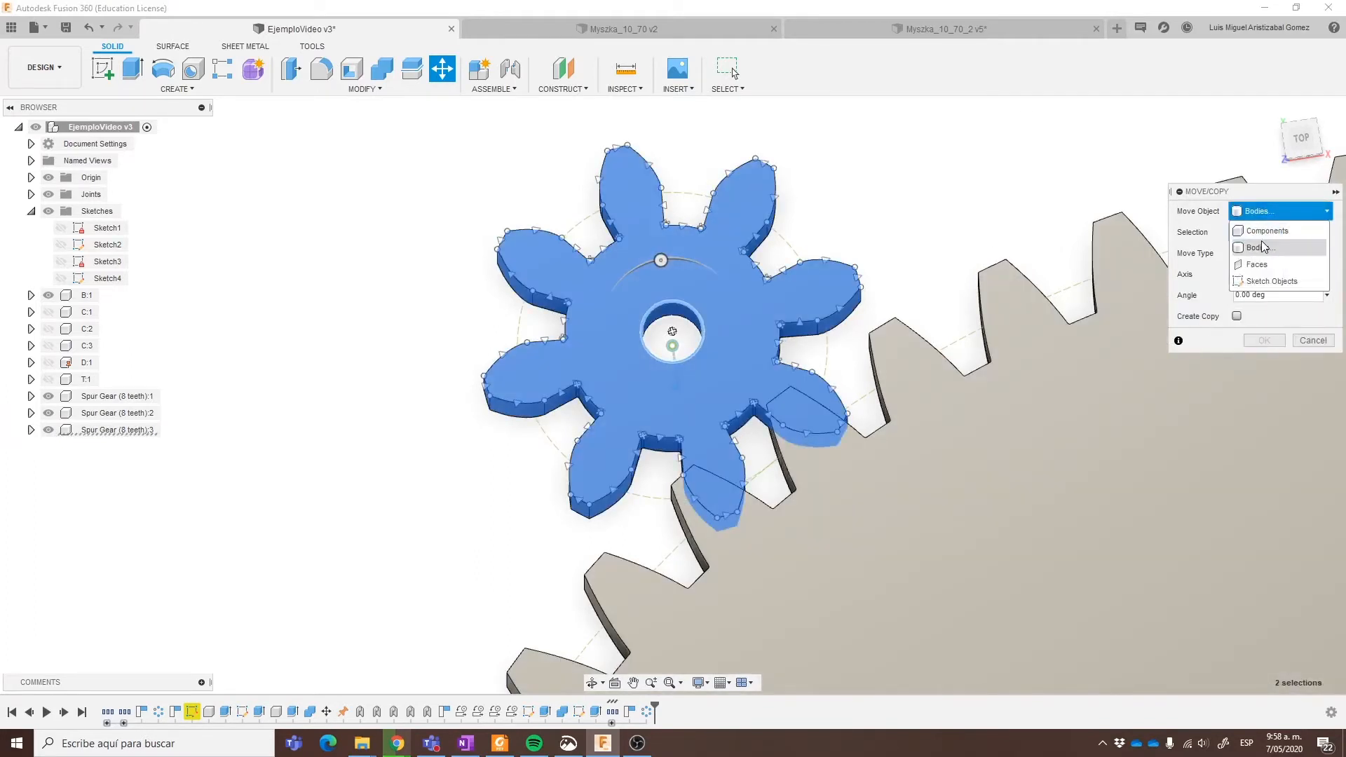
click(1266, 231)
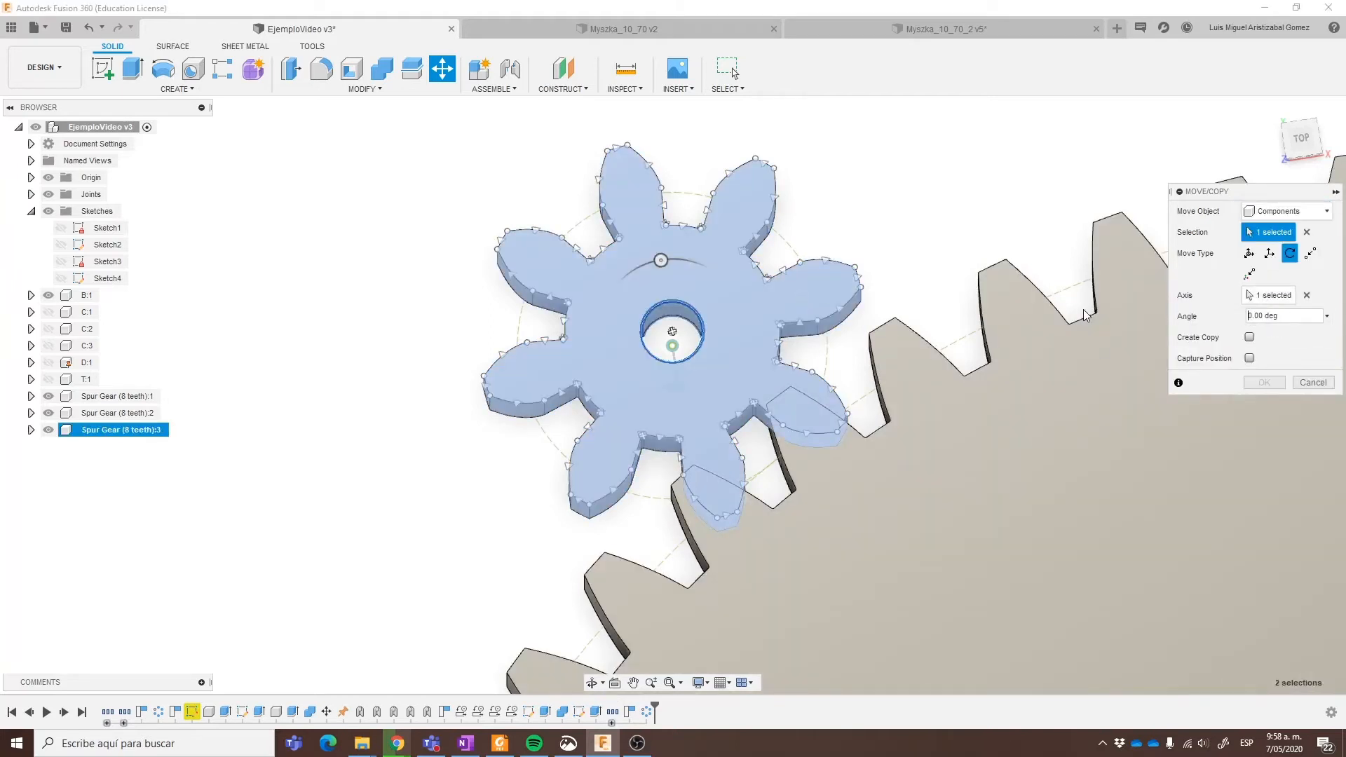
- Set the upper 8-tooth gear's rotation angle to 120 deg and check its tooth mesh from the top view
text(120)
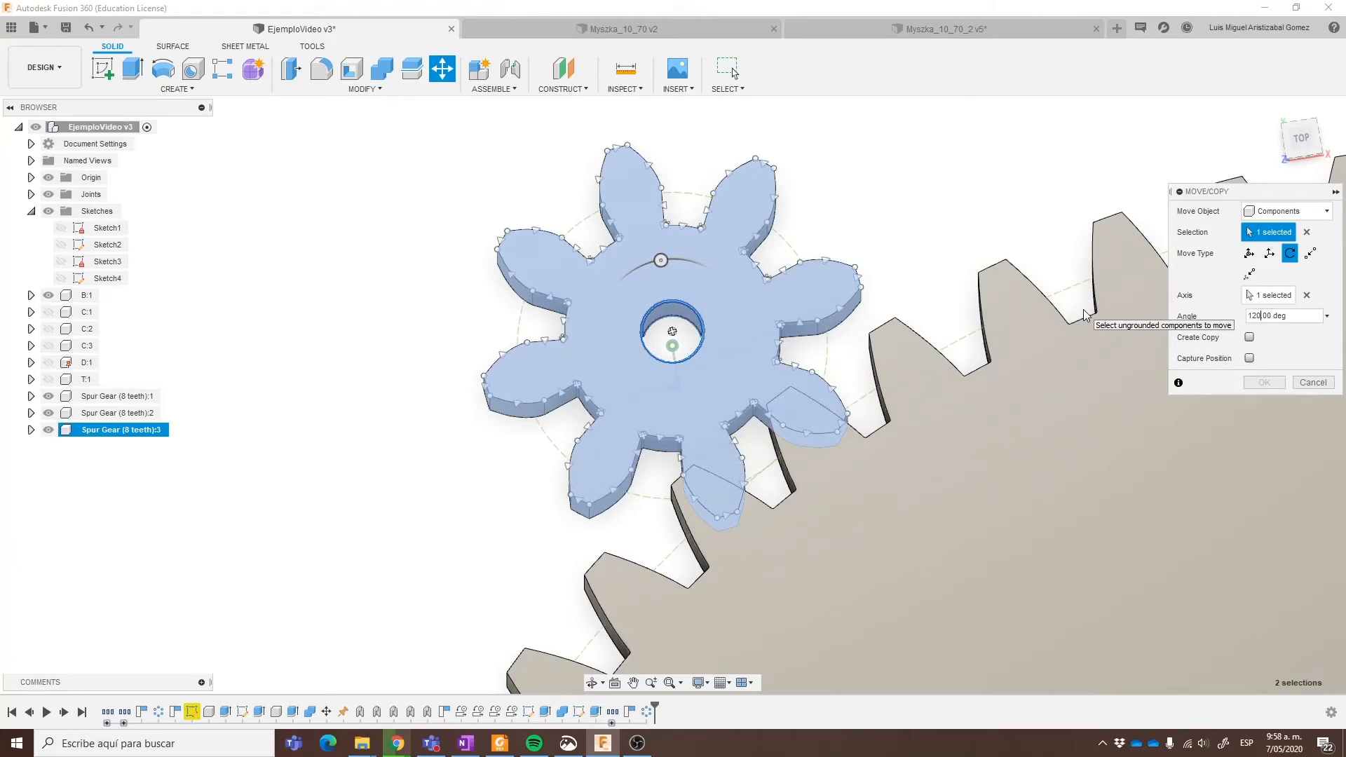
shift+middle_drag(813, 420, 806, 442)
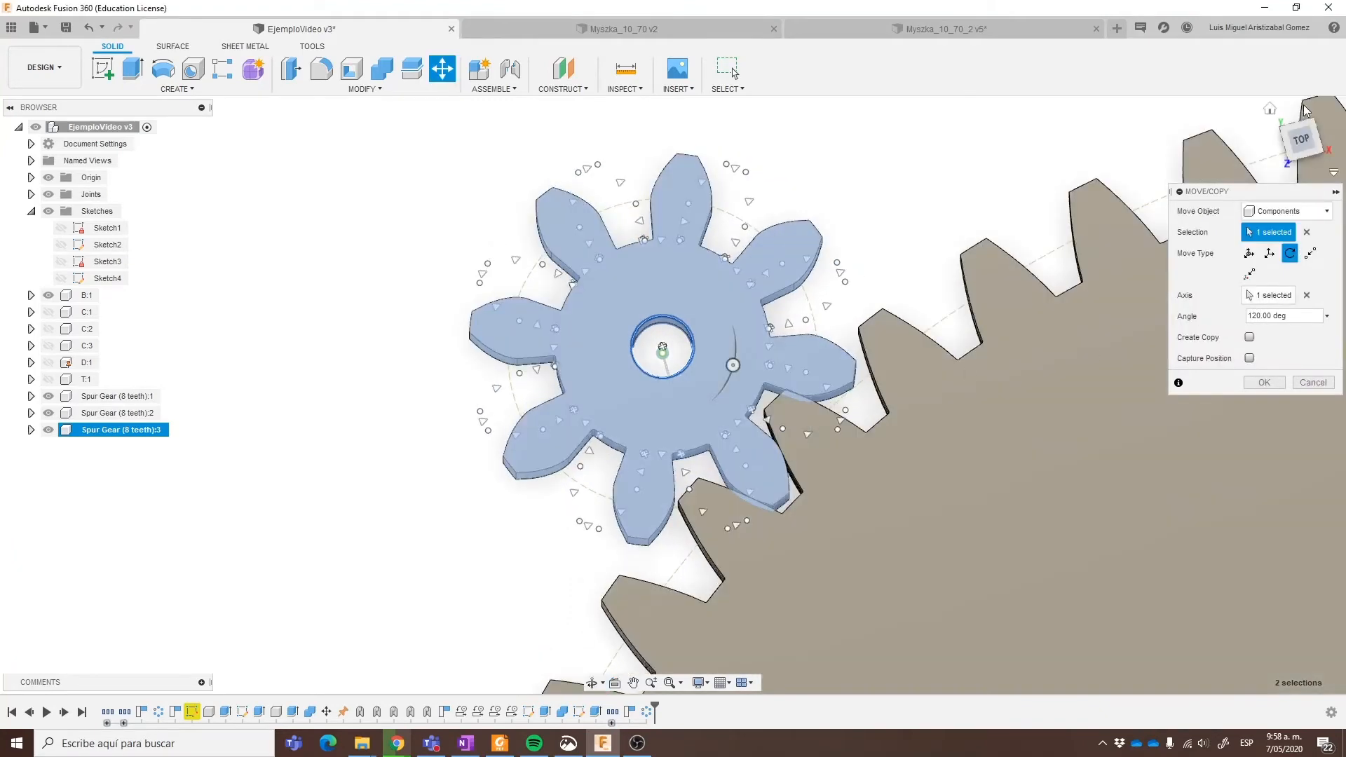
click(1302, 140)
scroll(776, 457, down, 3)
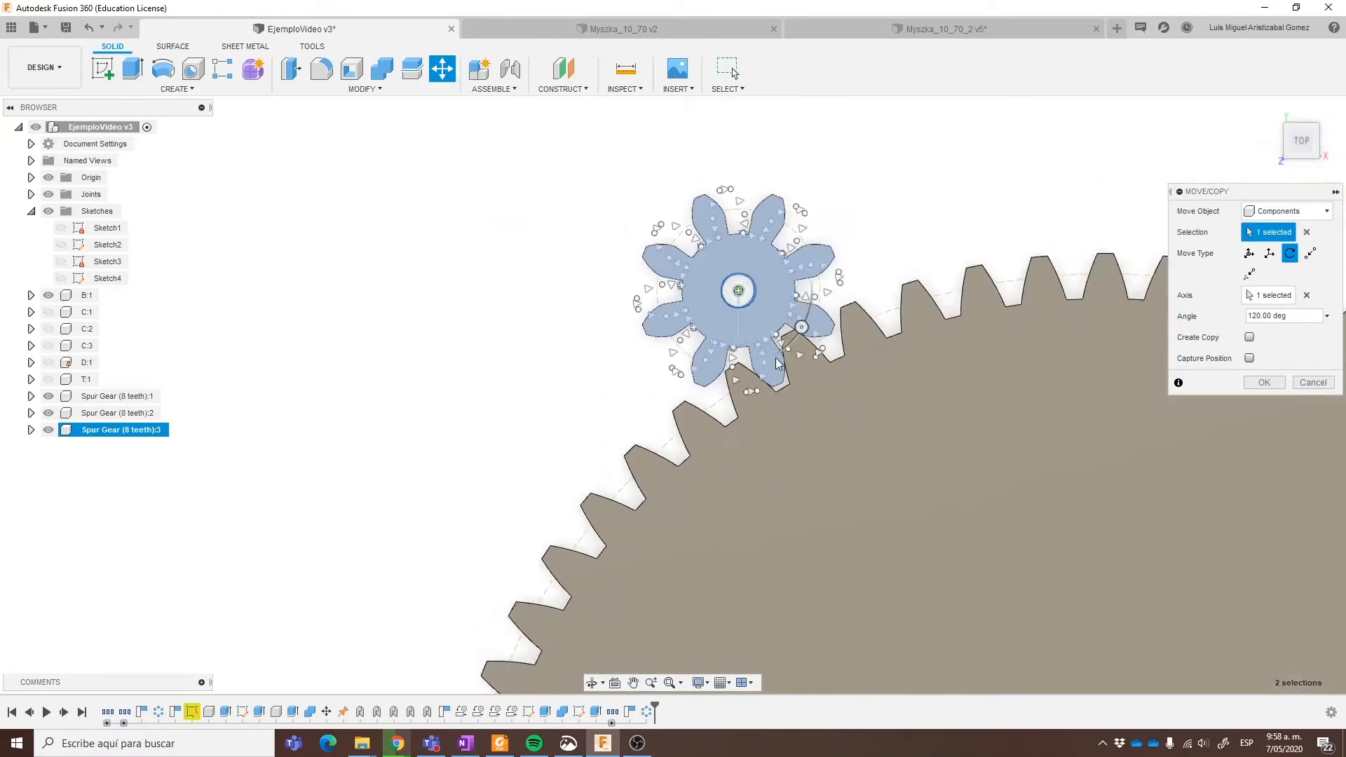
- Check the upper 8-tooth gear's mesh with the centre gear and apply its 120 deg rotation
scroll(776, 346, up, 8)
scroll(788, 397, down, 8)
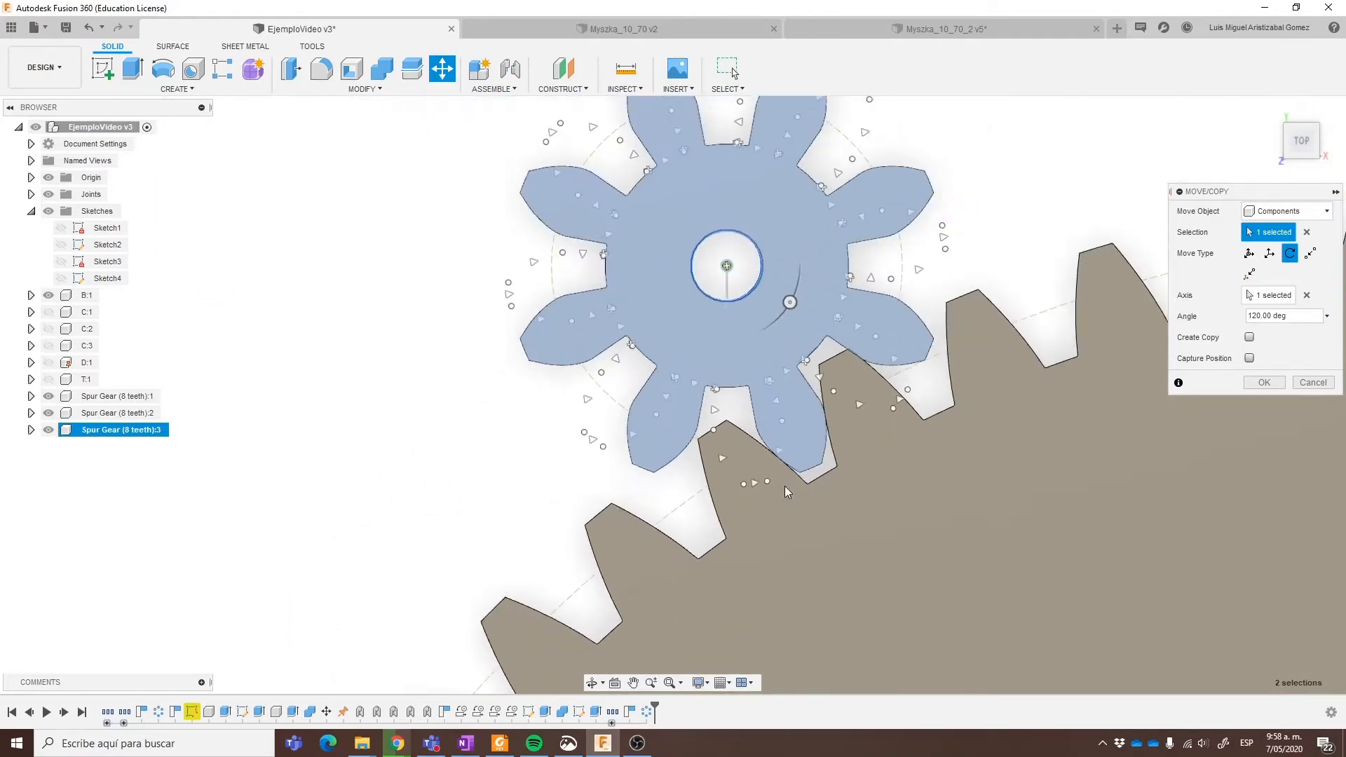
middle_drag(1023, 543, 899, 346)
click(1264, 382)
- Rotate the lower 8-tooth gear component 240 deg about its centre hole and check its mesh with the centre gear
middle_drag(872, 454, 895, 291)
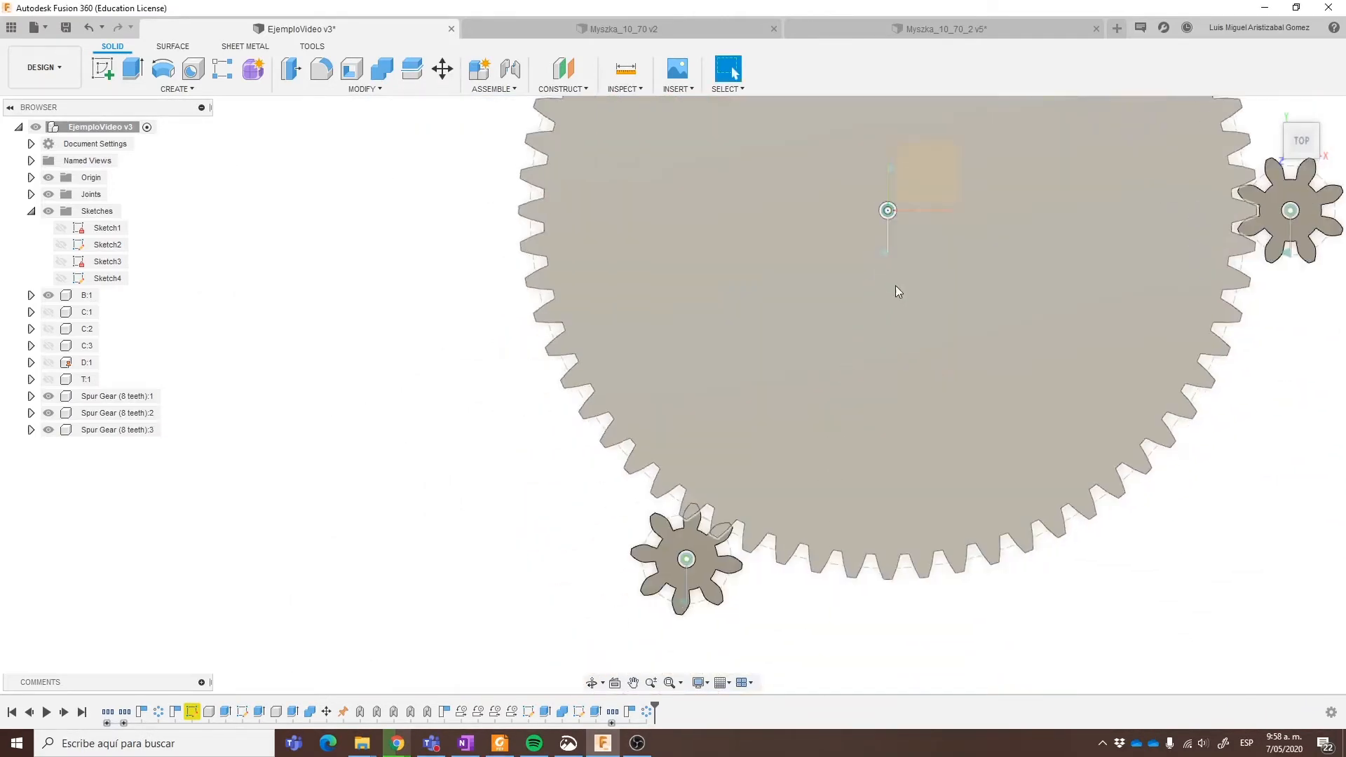
scroll(697, 600, up, 2)
scroll(785, 573, down, 3)
scroll(771, 577, down, 3)
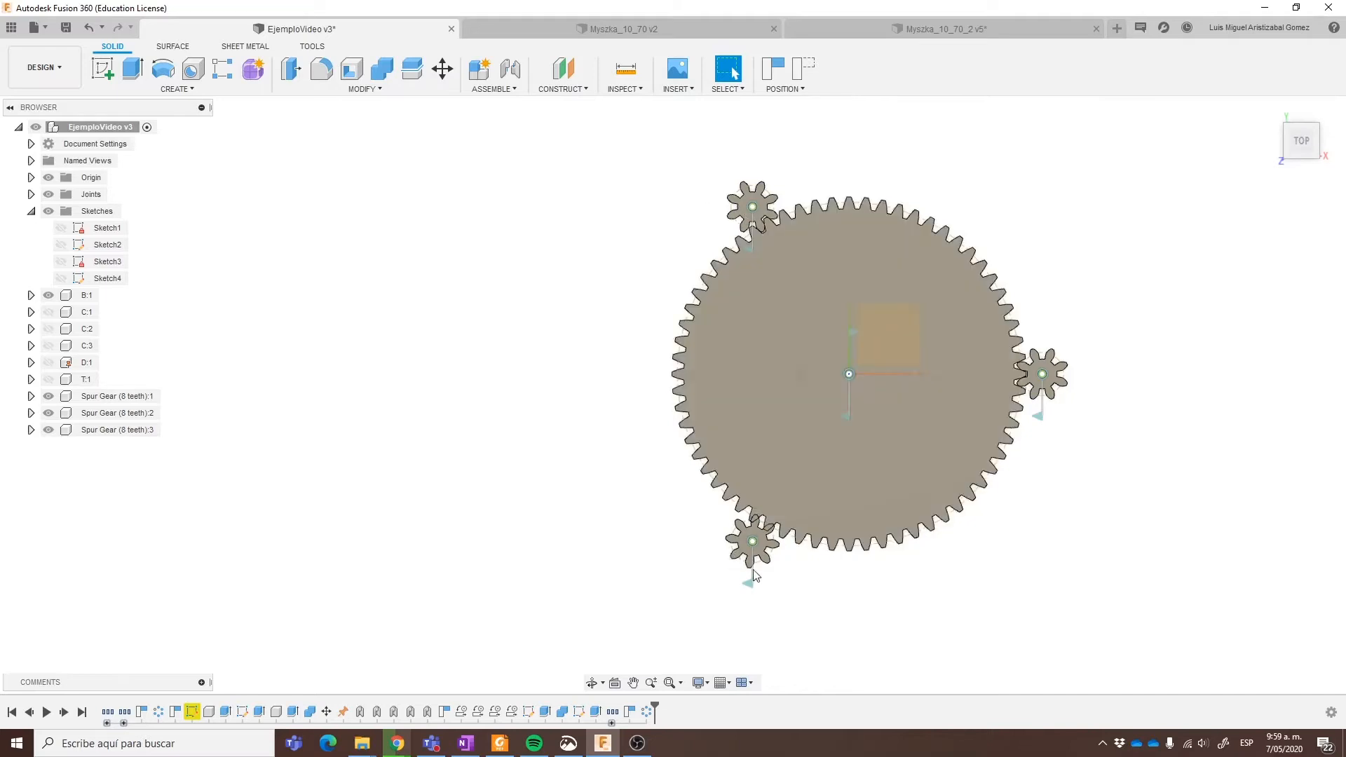
scroll(771, 586, up, 2)
scroll(774, 589, up, 2)
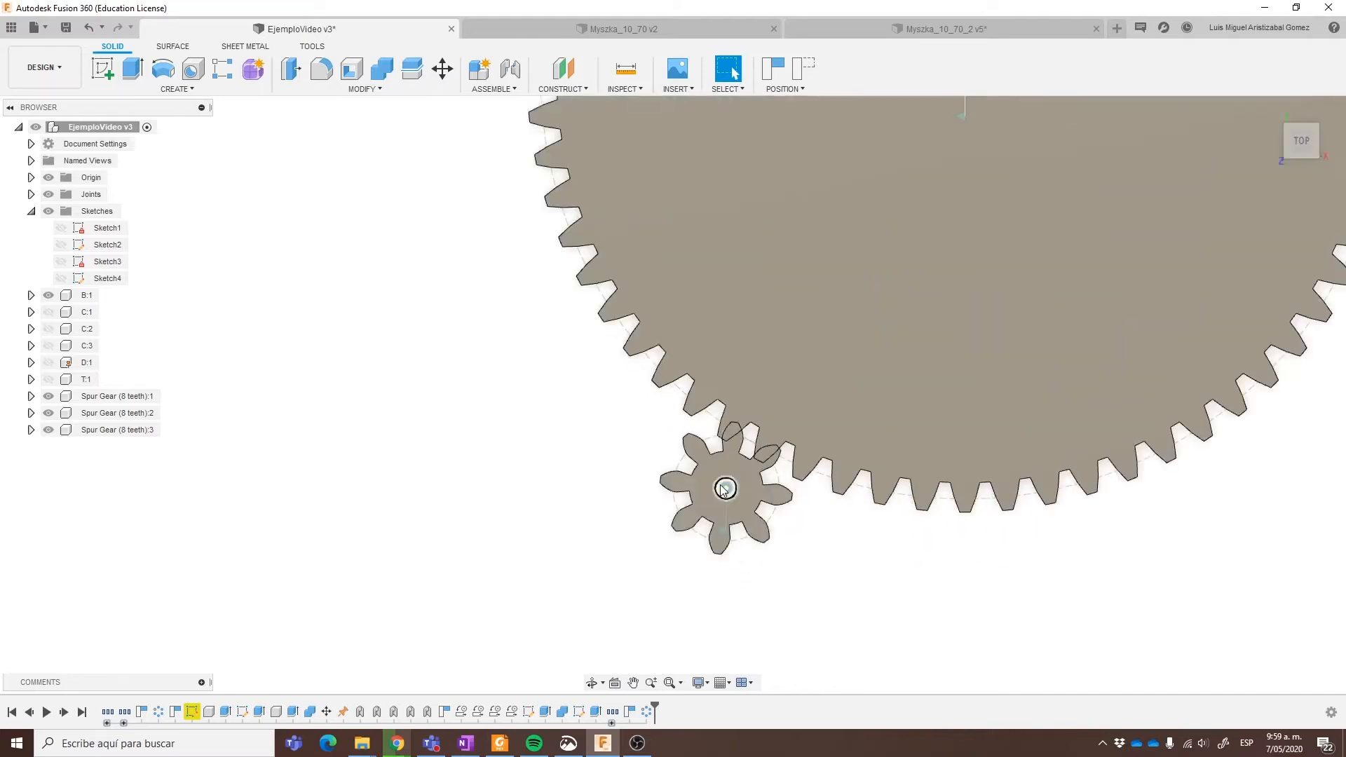
click(754, 496)
key(m)
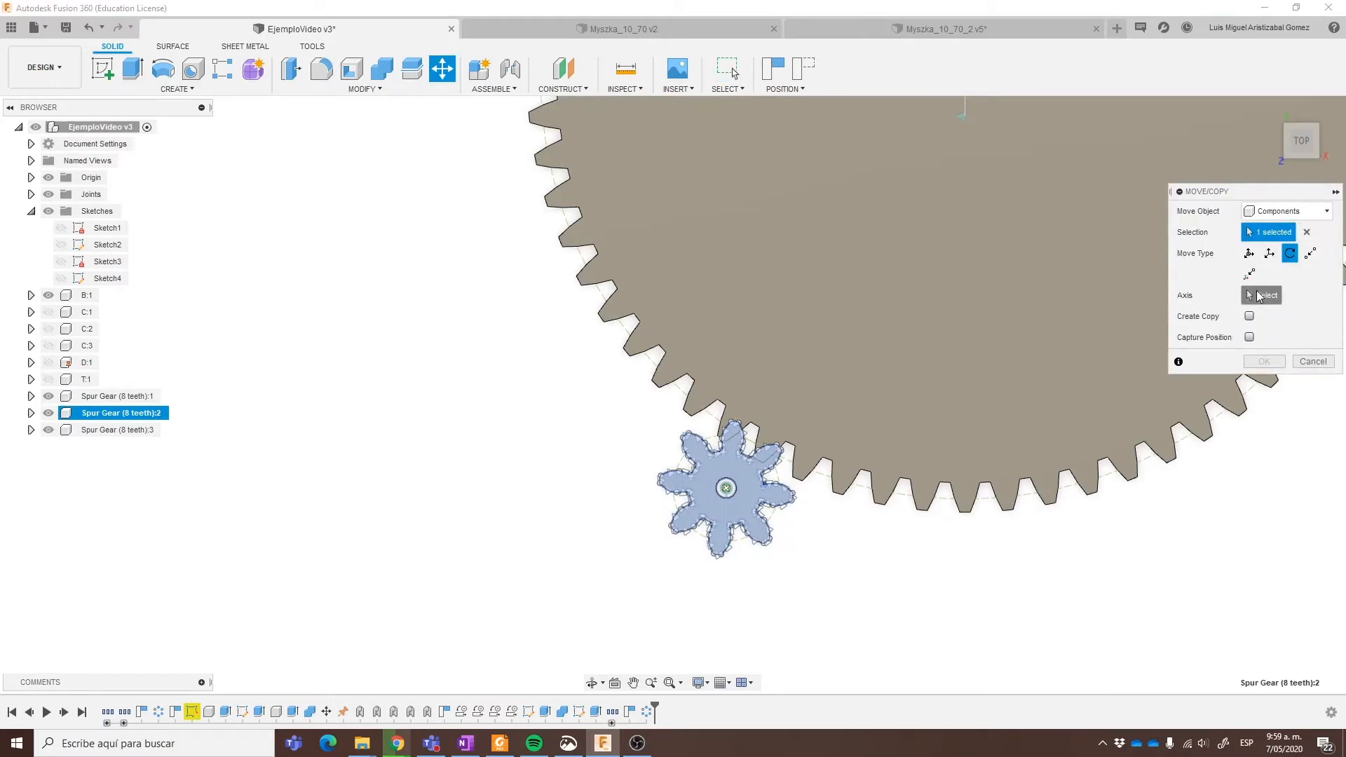
click(1262, 295)
click(726, 488)
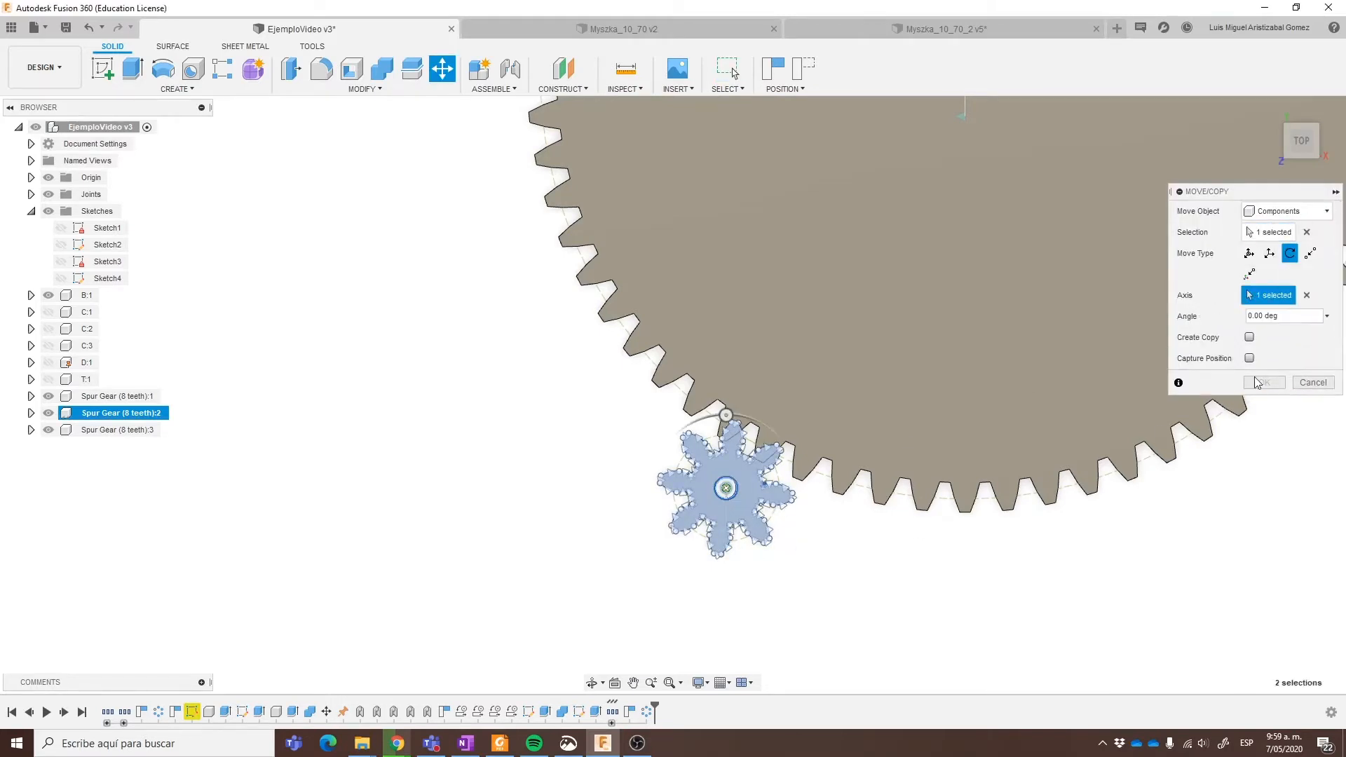
drag(1265, 316, 1076, 336)
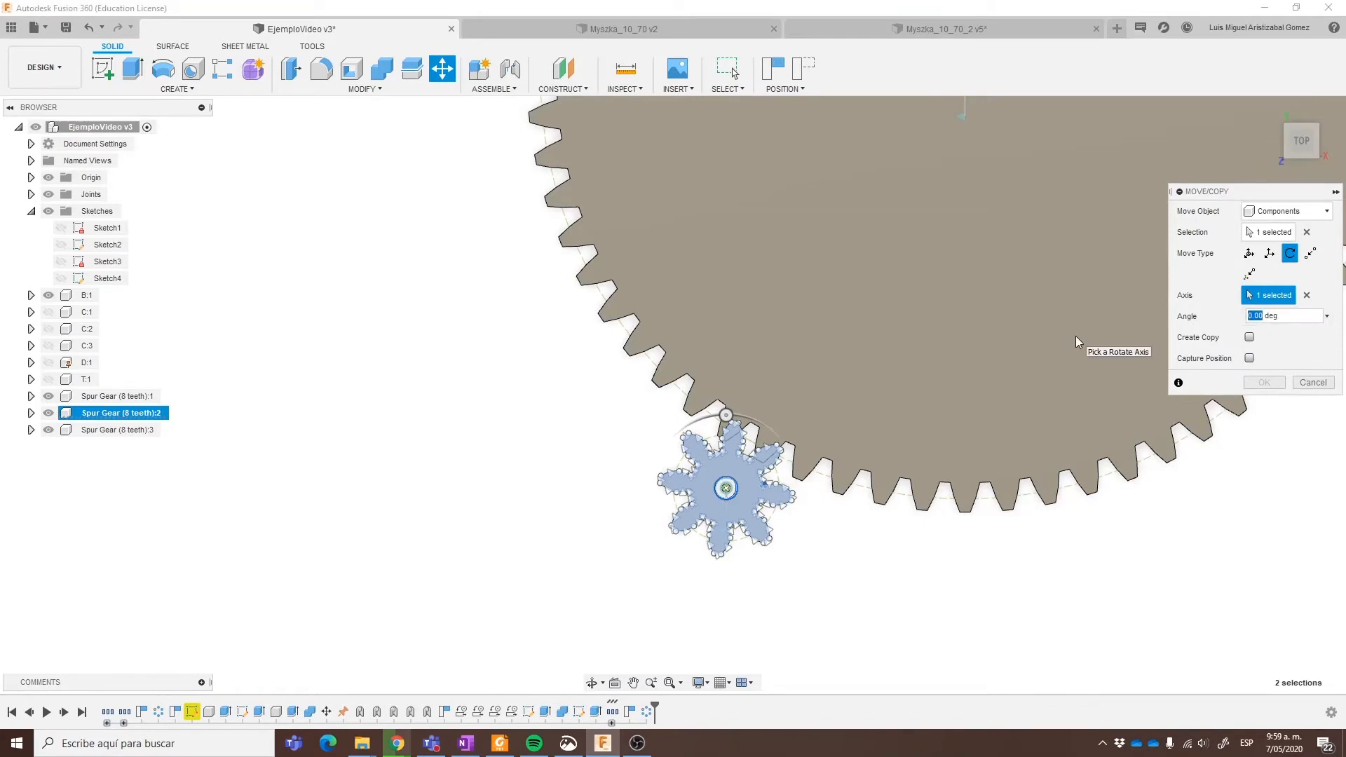
text(240)
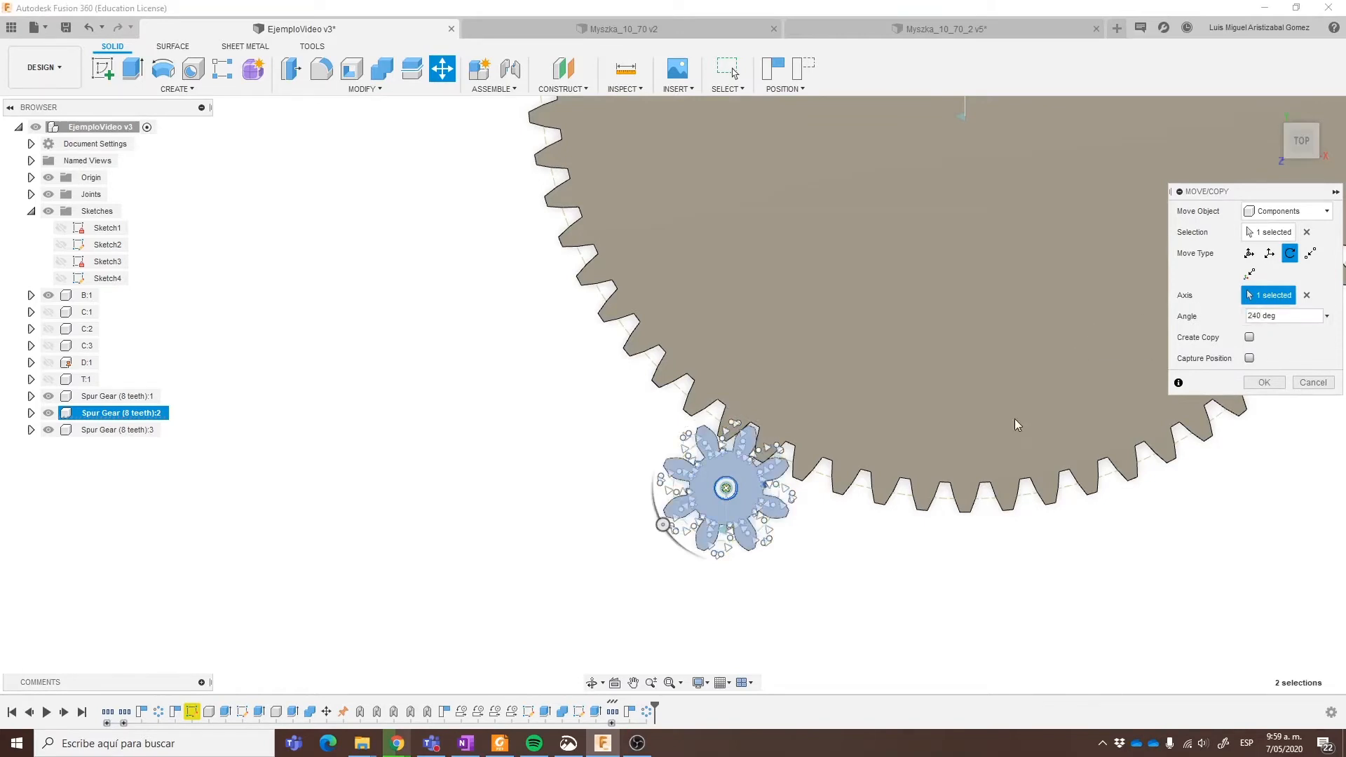
scroll(751, 519, up, 5)
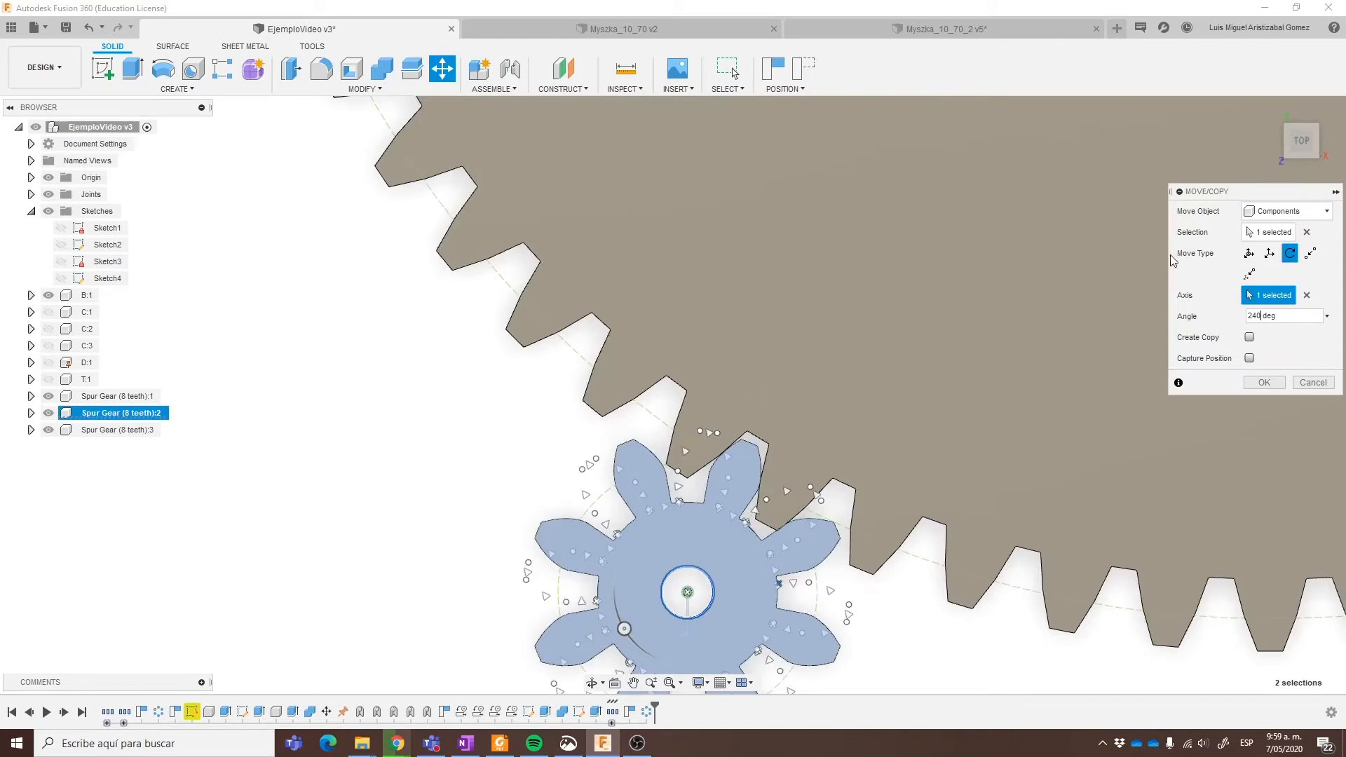
click(1263, 382)
scroll(753, 454, down, 6)
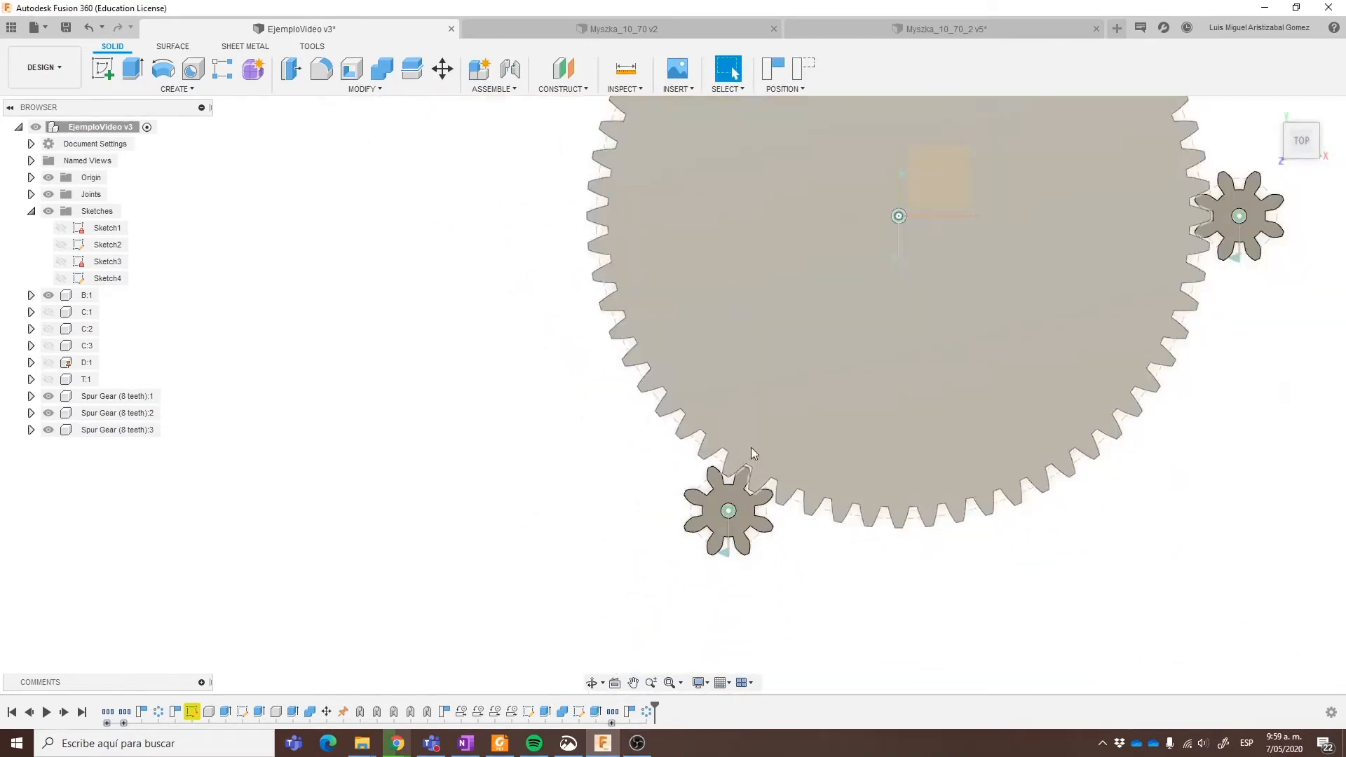
scroll(886, 264, down, 4)
middle_drag(976, 435, 936, 383)
scroll(901, 365, up, 1)
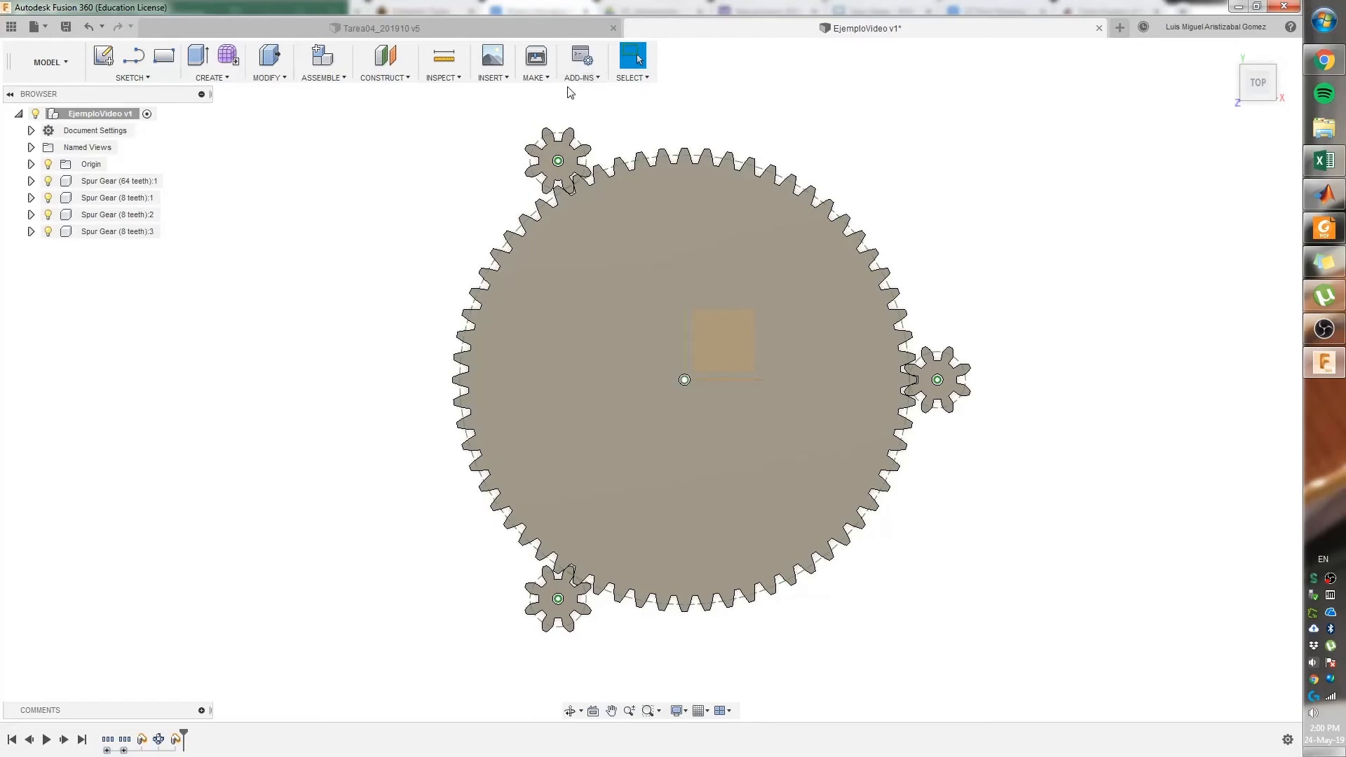
- Switch to the Excel spreadsheet and look up the ring gear's number of teeth and module
key(alt+Tab)
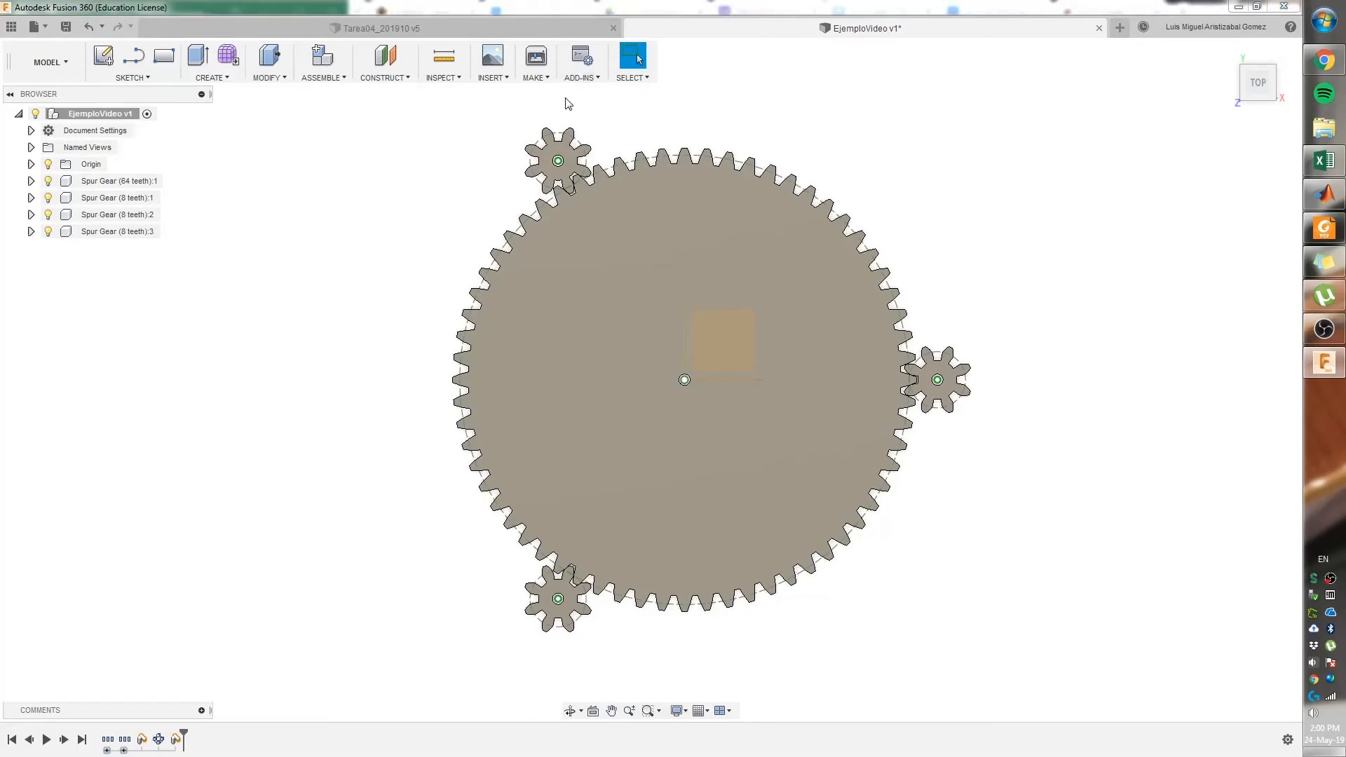
key(alt+Tab)
key(alt+Tab)
key(alt+Tab)
key(alt+Tab)
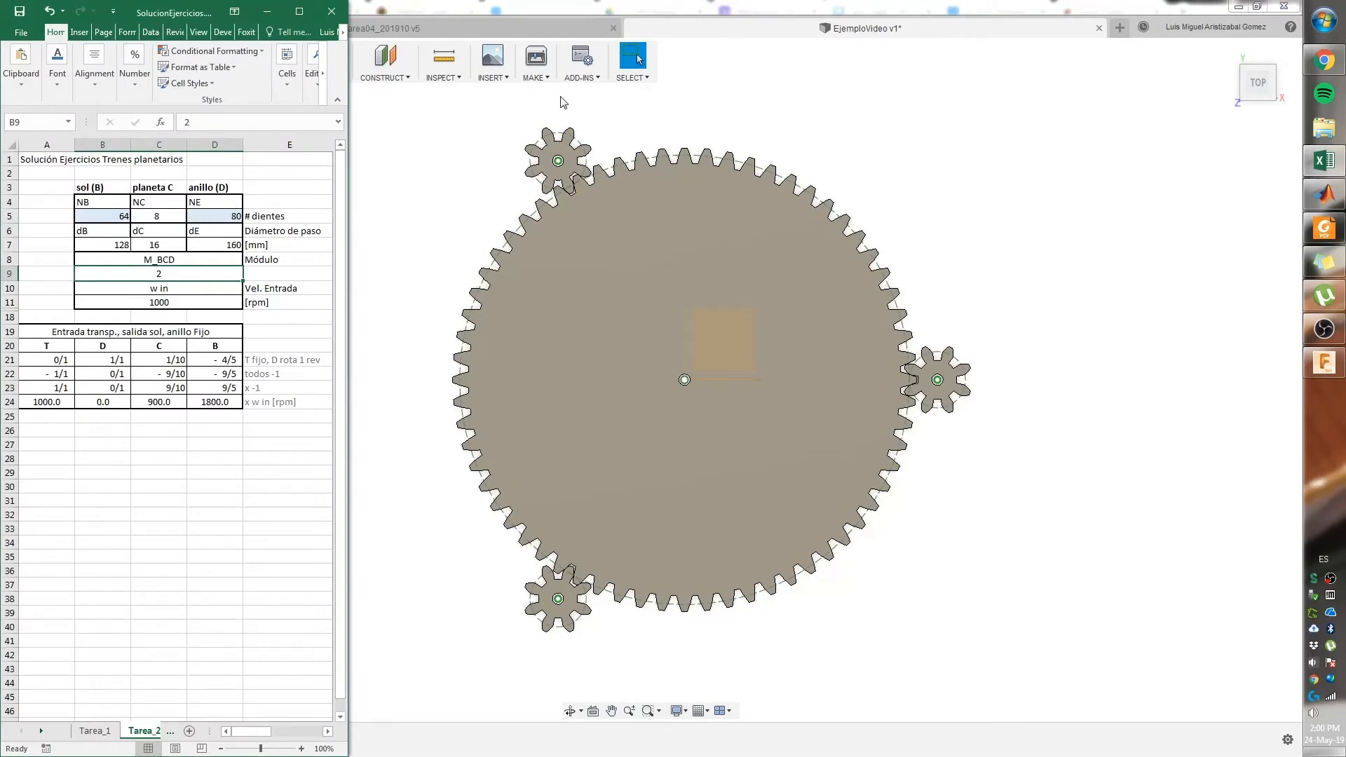
- Run the Python SpurGear sample script to create a metric gear with module 2 and 80 teeth, 5 mm thick
click(579, 77)
click(596, 94)
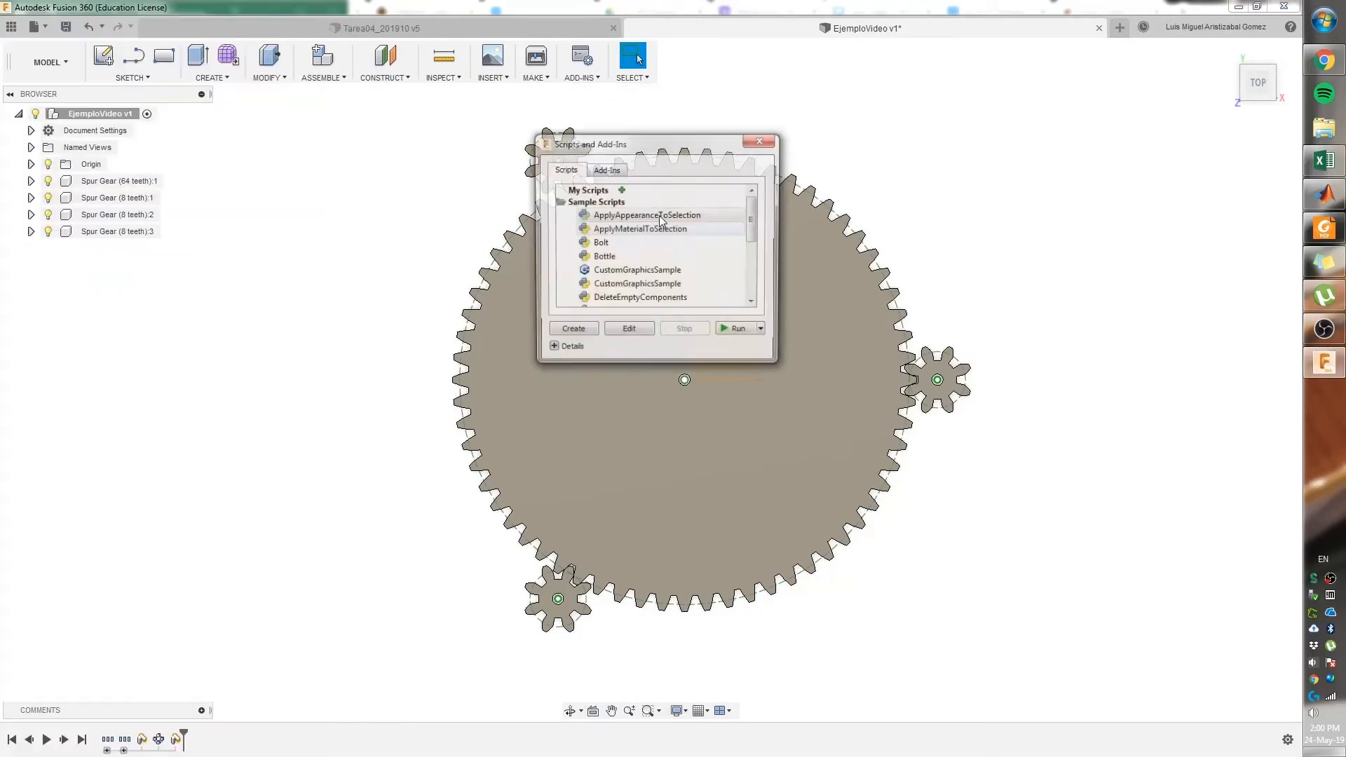
scroll(630, 266, down, 3)
click(625, 262)
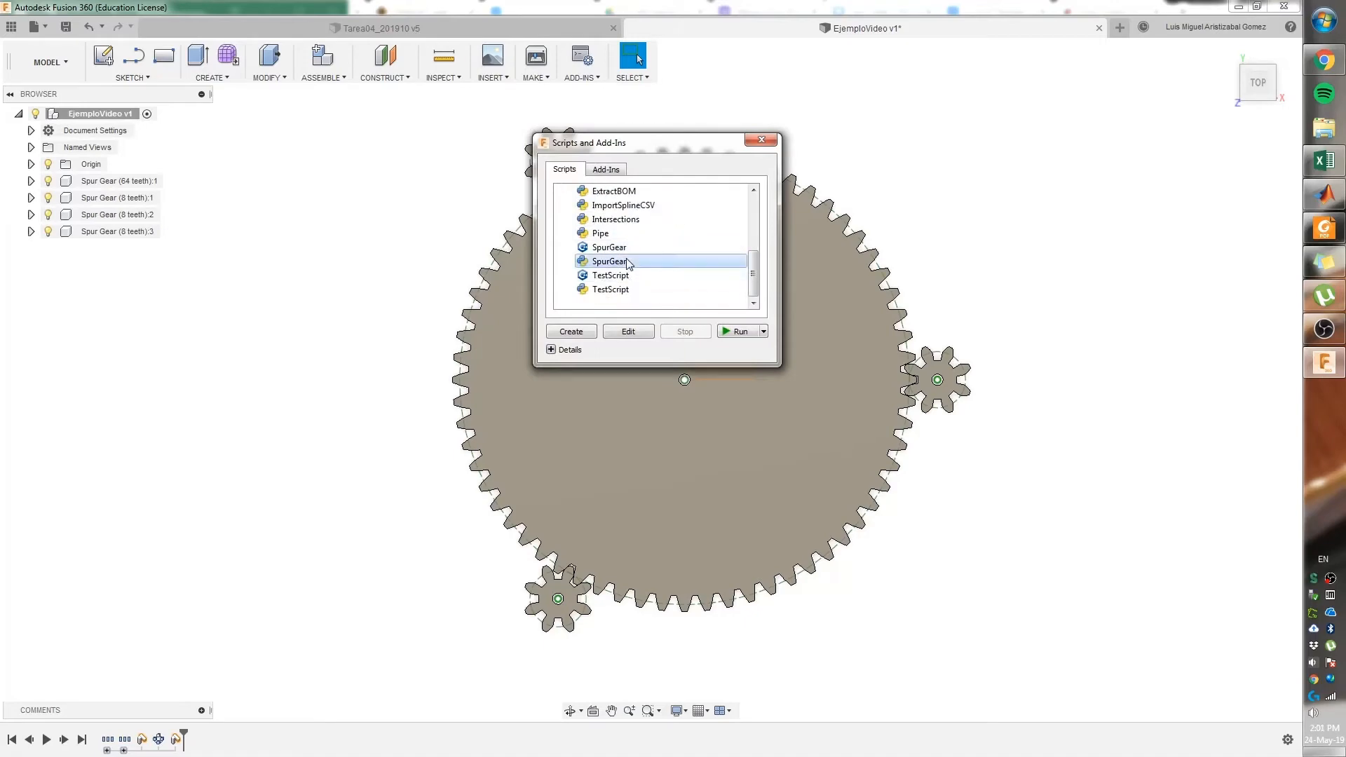
double_click(626, 261)
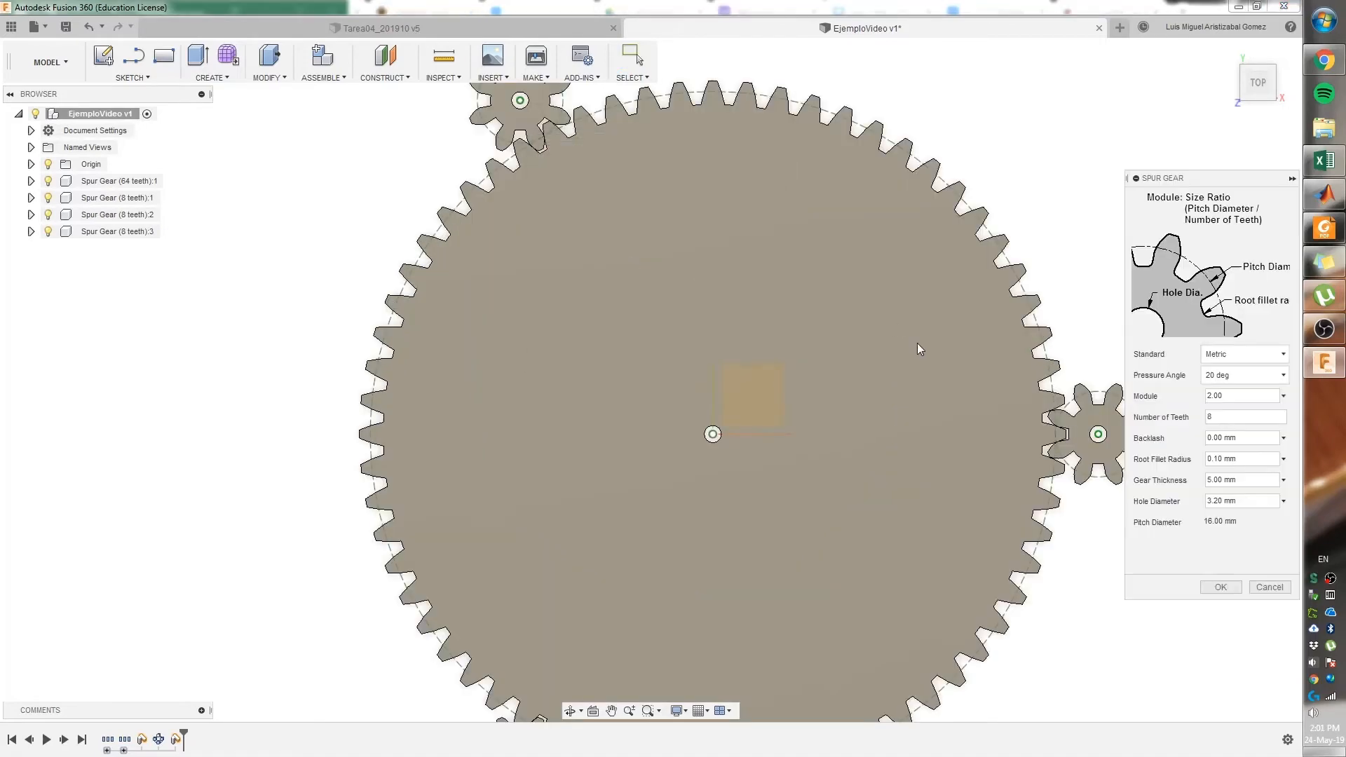
double_click(1211, 417)
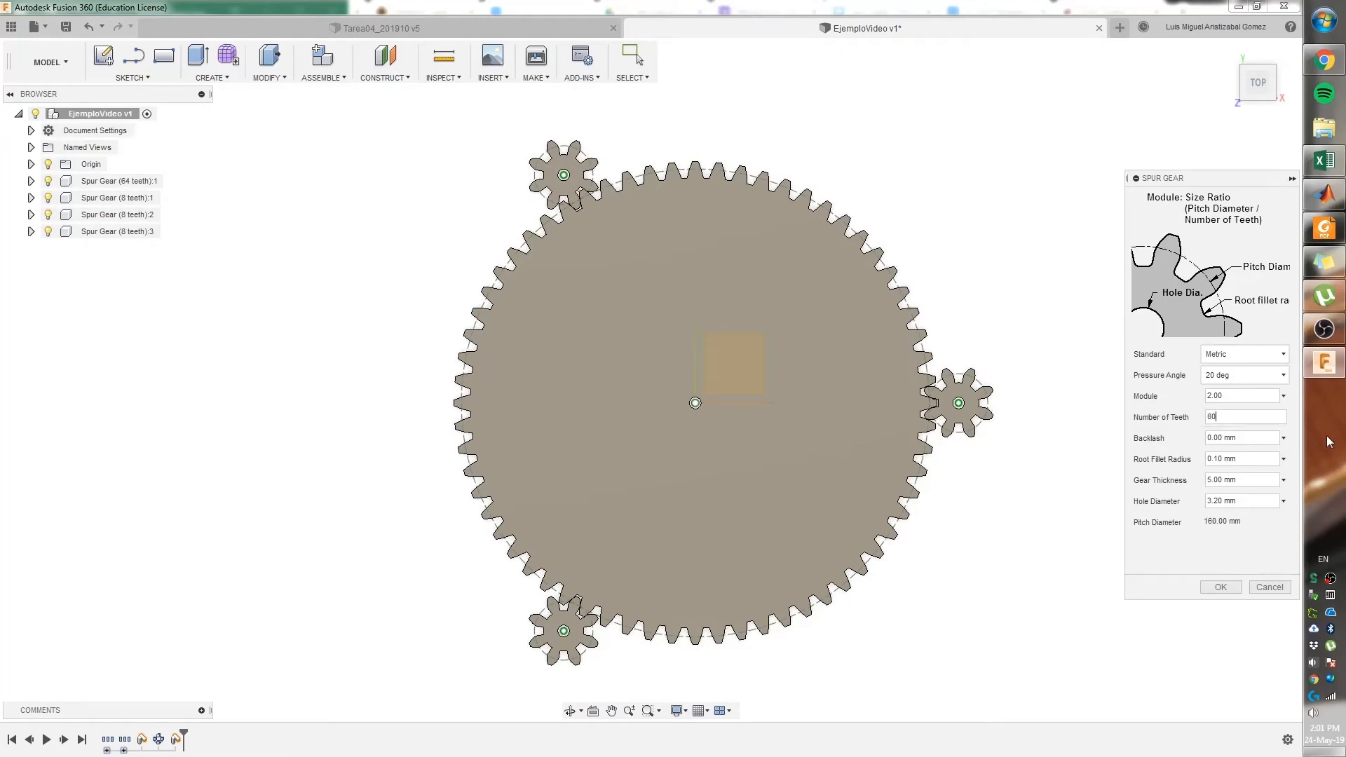
click(1262, 466)
click(1260, 443)
click(1231, 591)
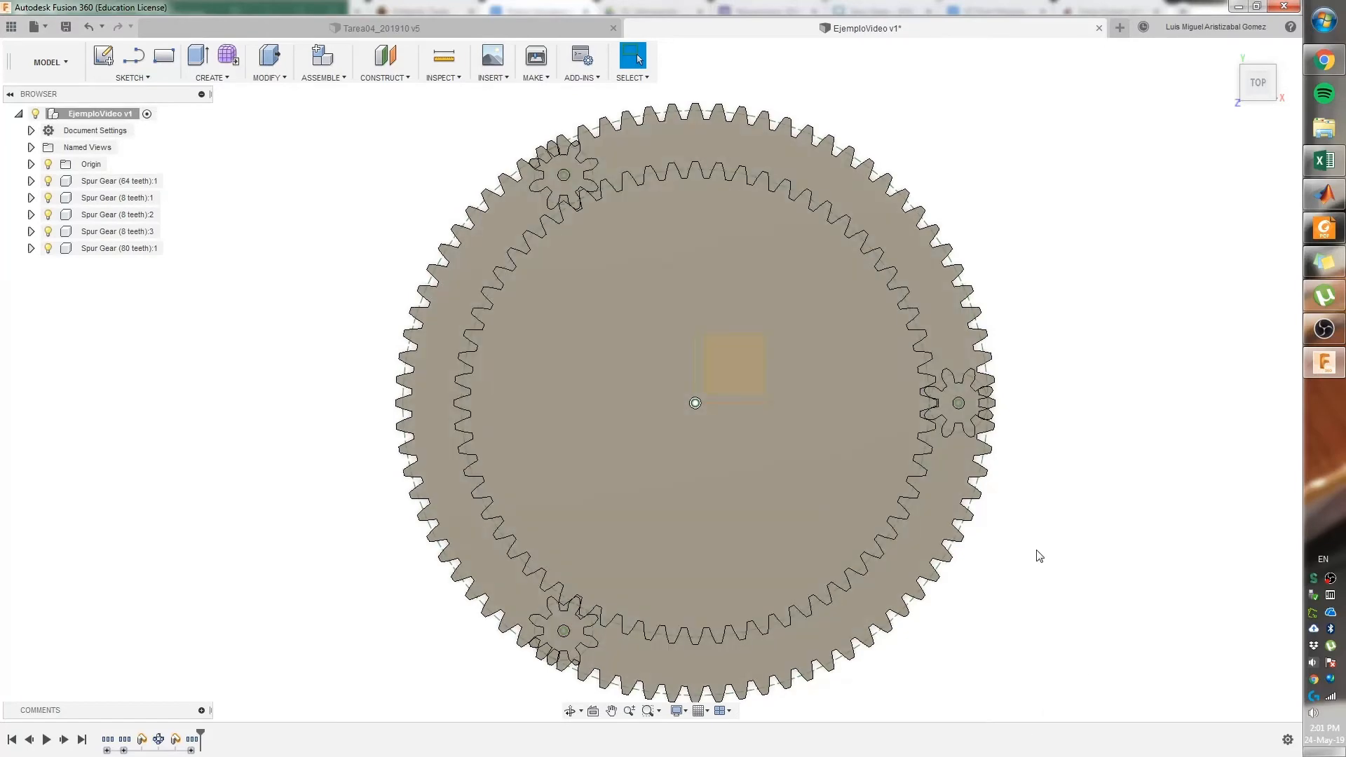
- Sketch a center diameter circle of 180 mm around the 80-tooth gear, centred on the origin
scroll(1023, 556, up, 3)
scroll(982, 550, down, 5)
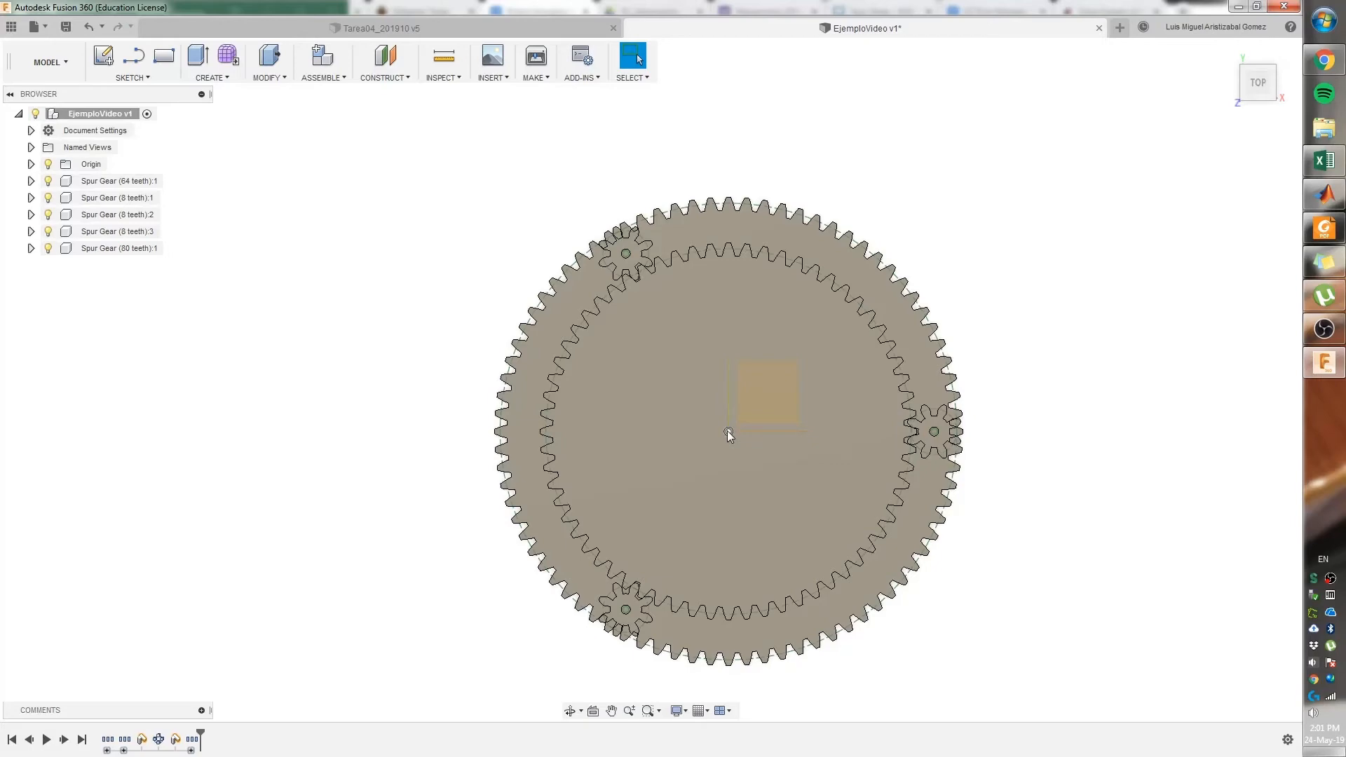
click(726, 430)
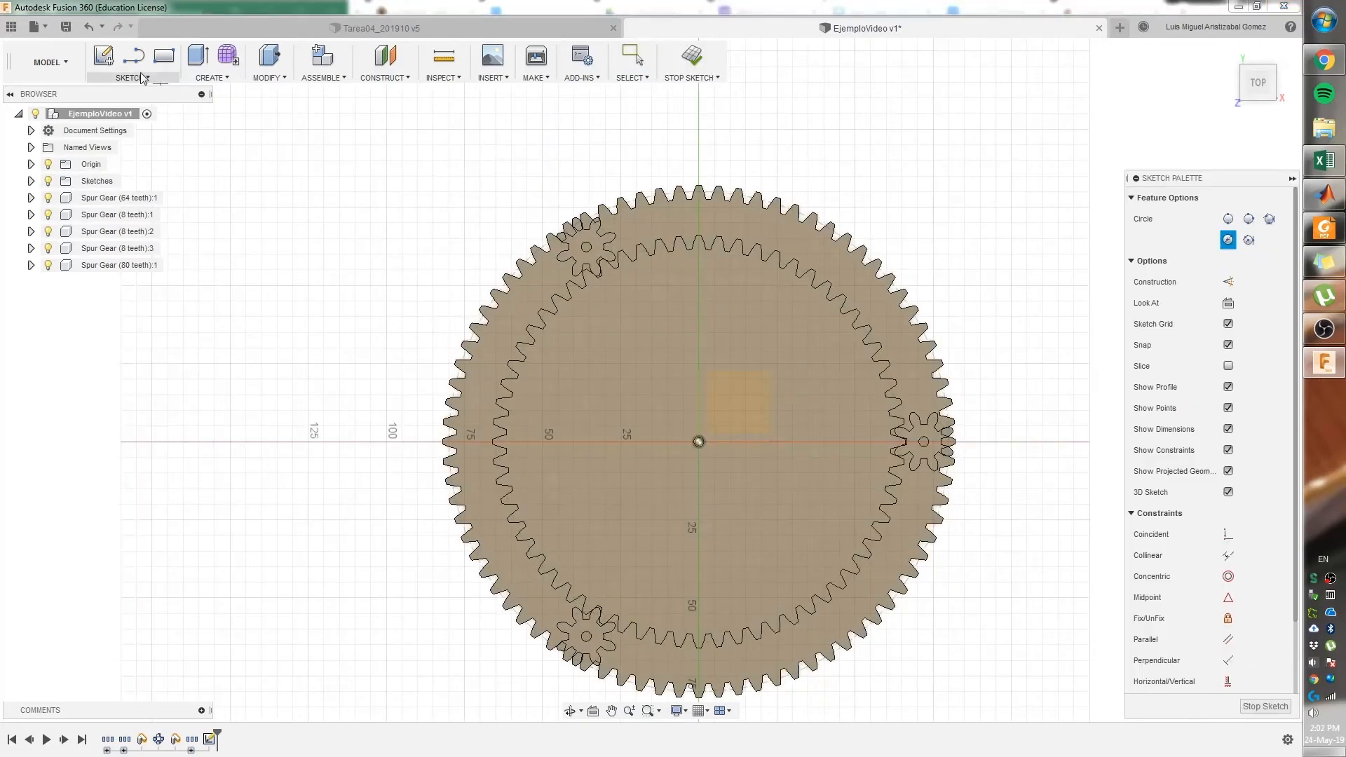
click(150, 75)
mouse_move(160, 149)
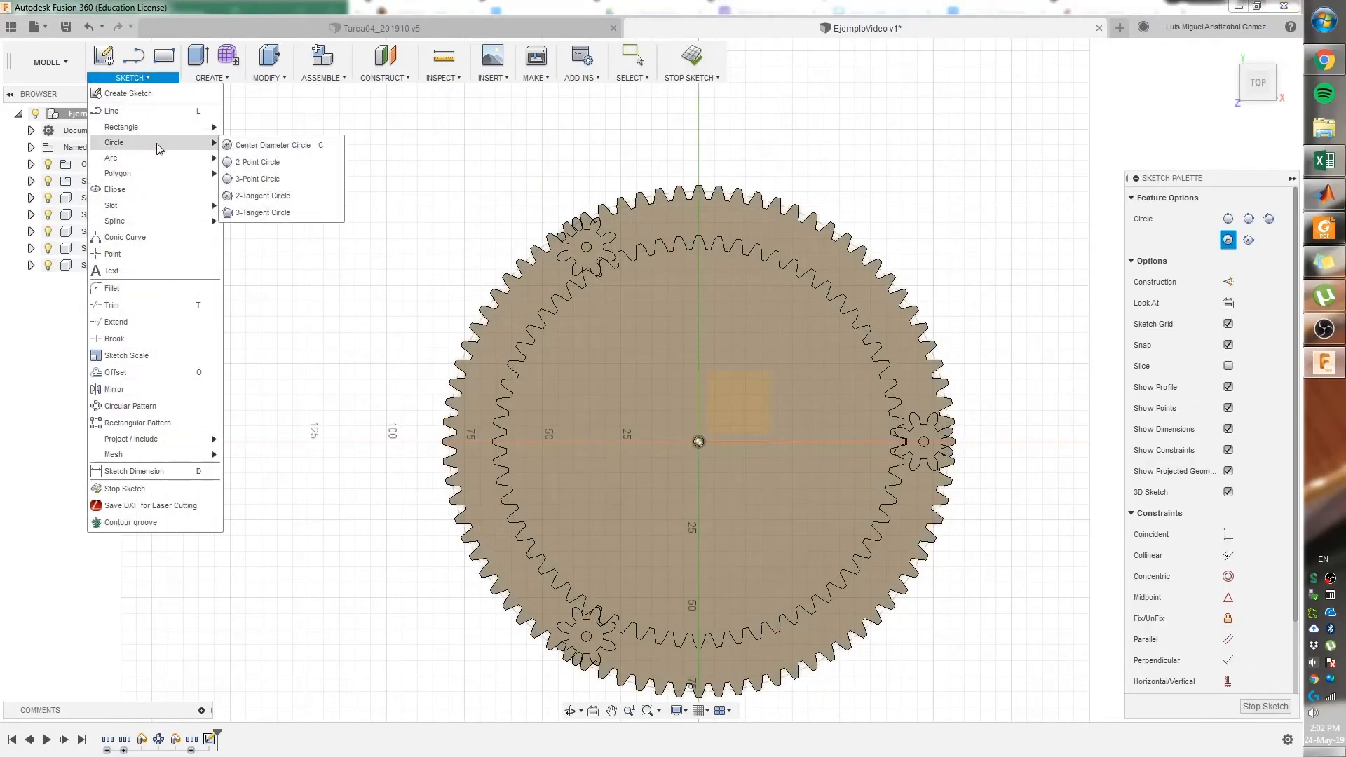
click(269, 146)
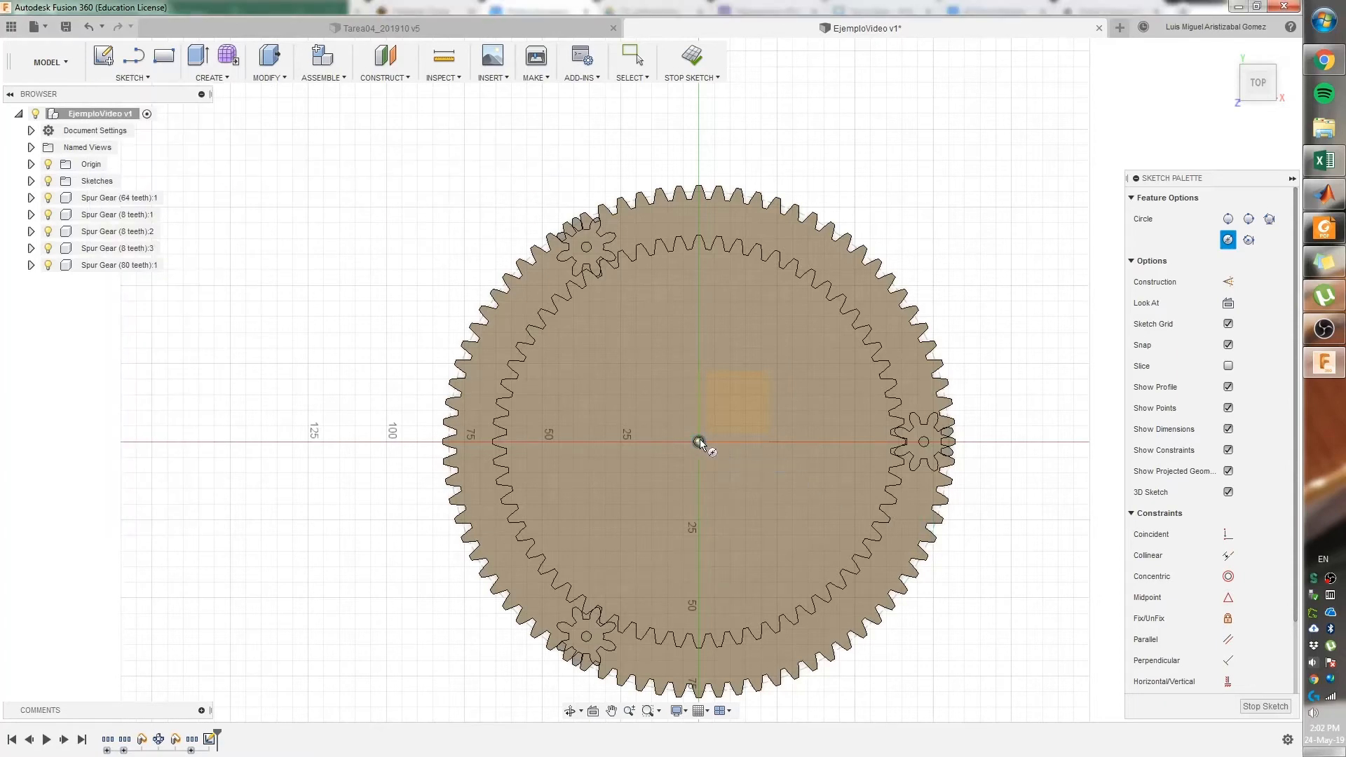
click(698, 442)
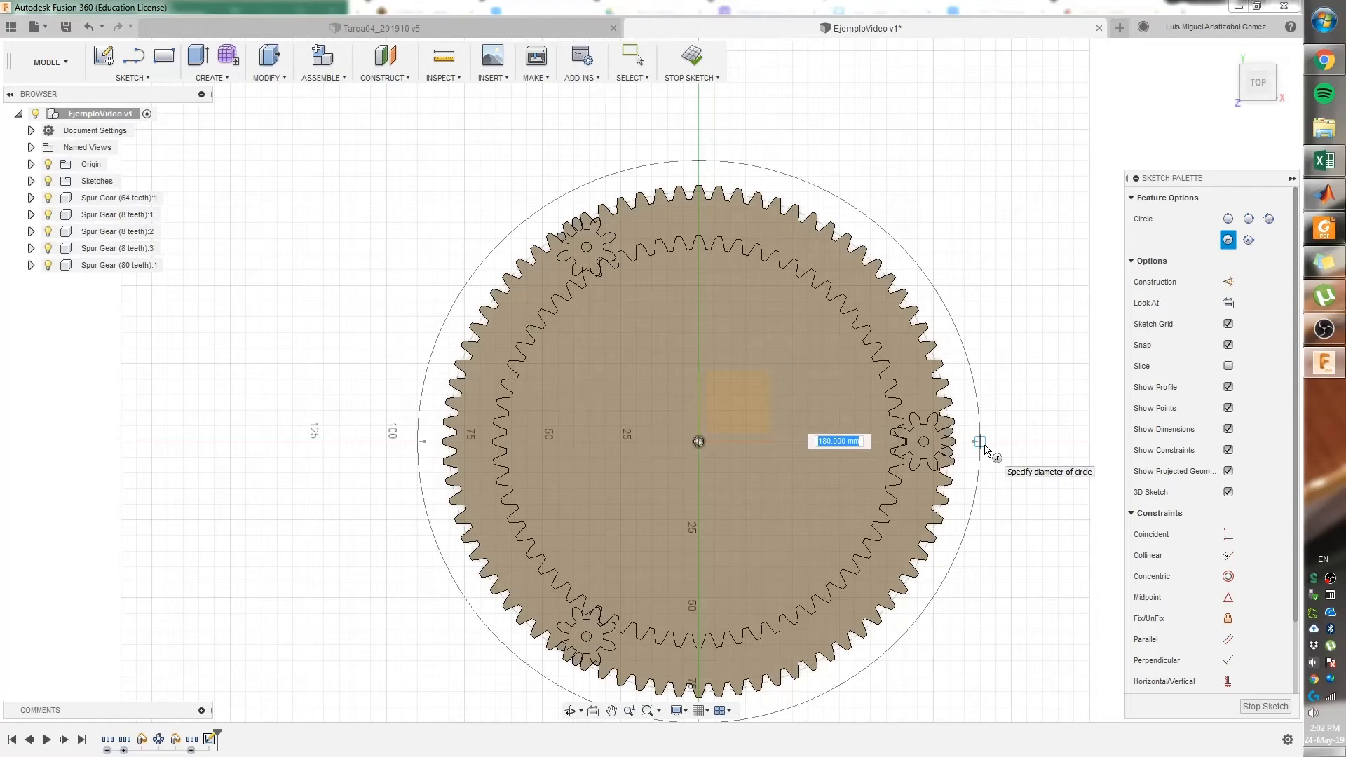
key(Tab)
key(Return)
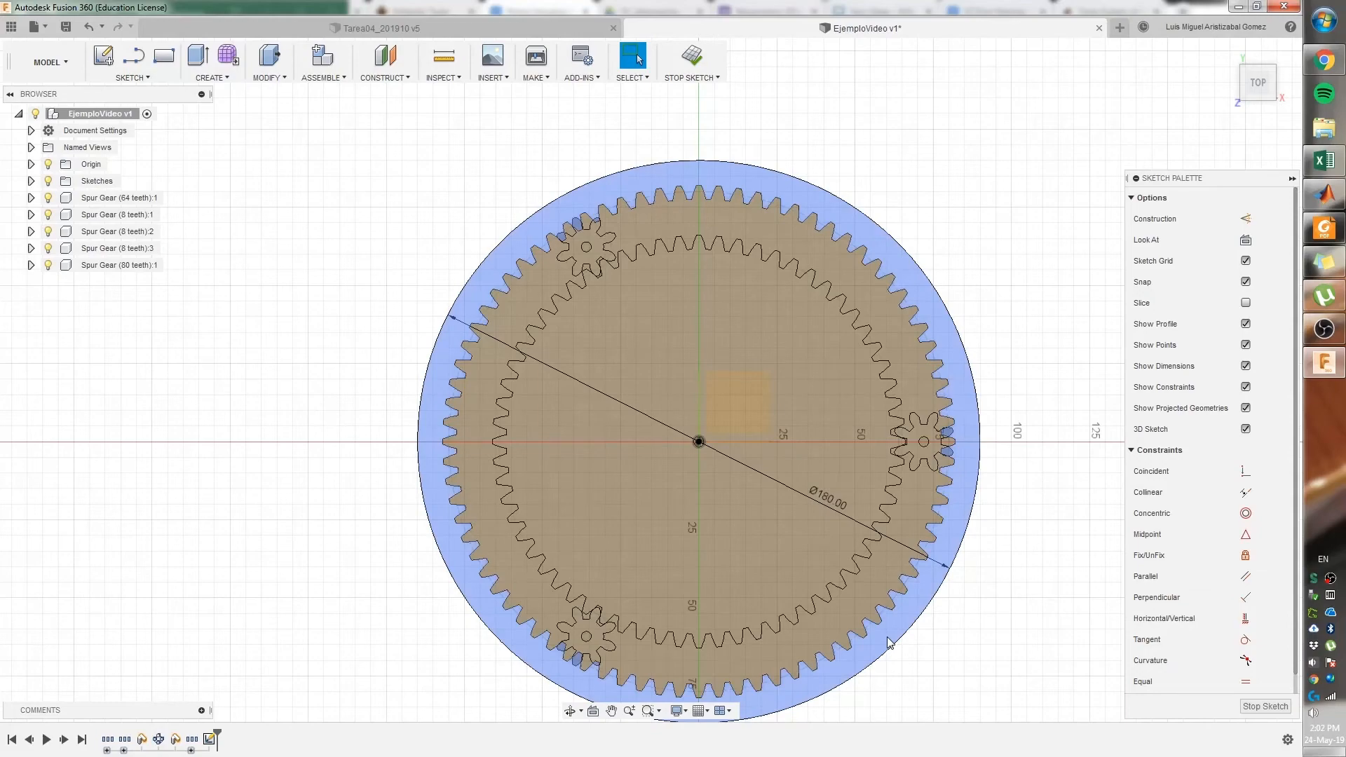
- Extrude the ring profile between the circle and the 80-tooth gear by -5 mm as a new component
mouse_move(925, 622)
middle_down()
mouse_move(903, 533)
mouse_move(876, 544)
mouse_move(883, 496)
mouse_move(871, 579)
middle_up()
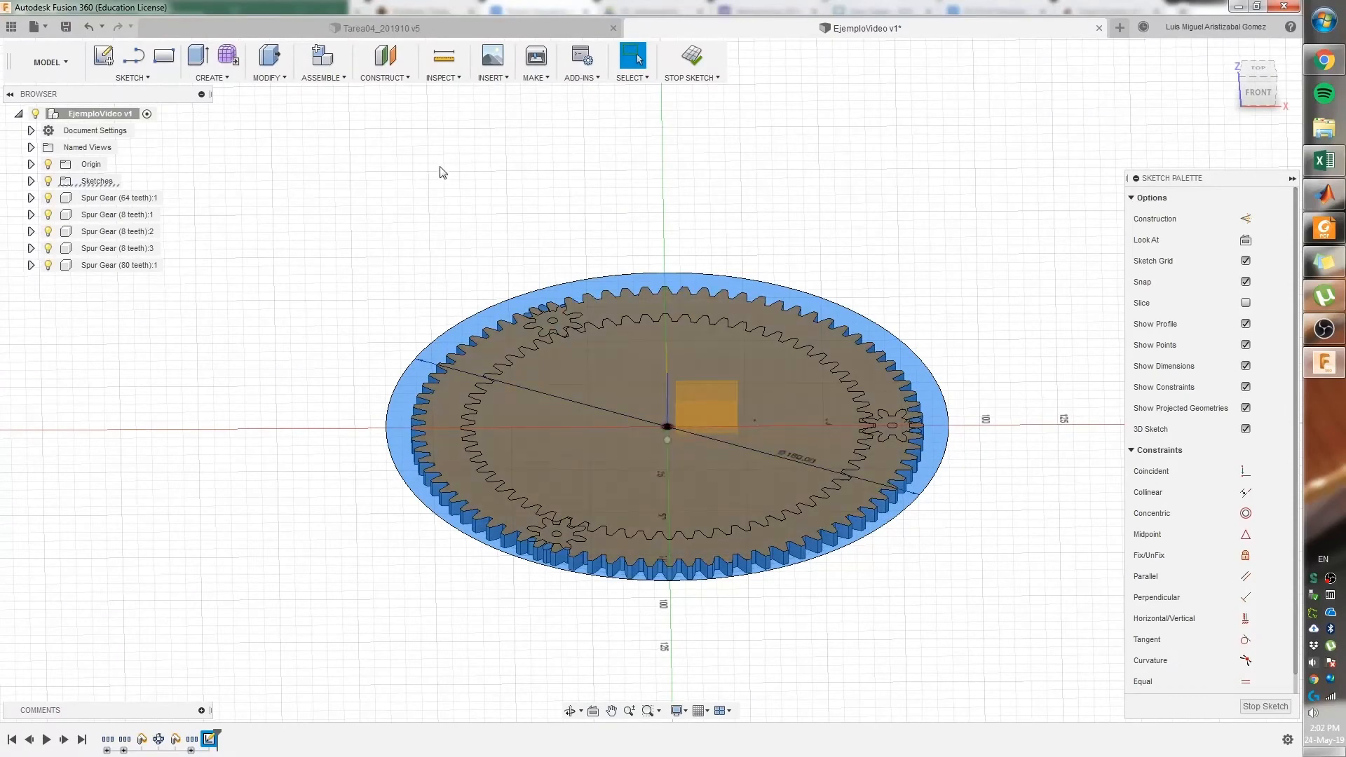
click(198, 58)
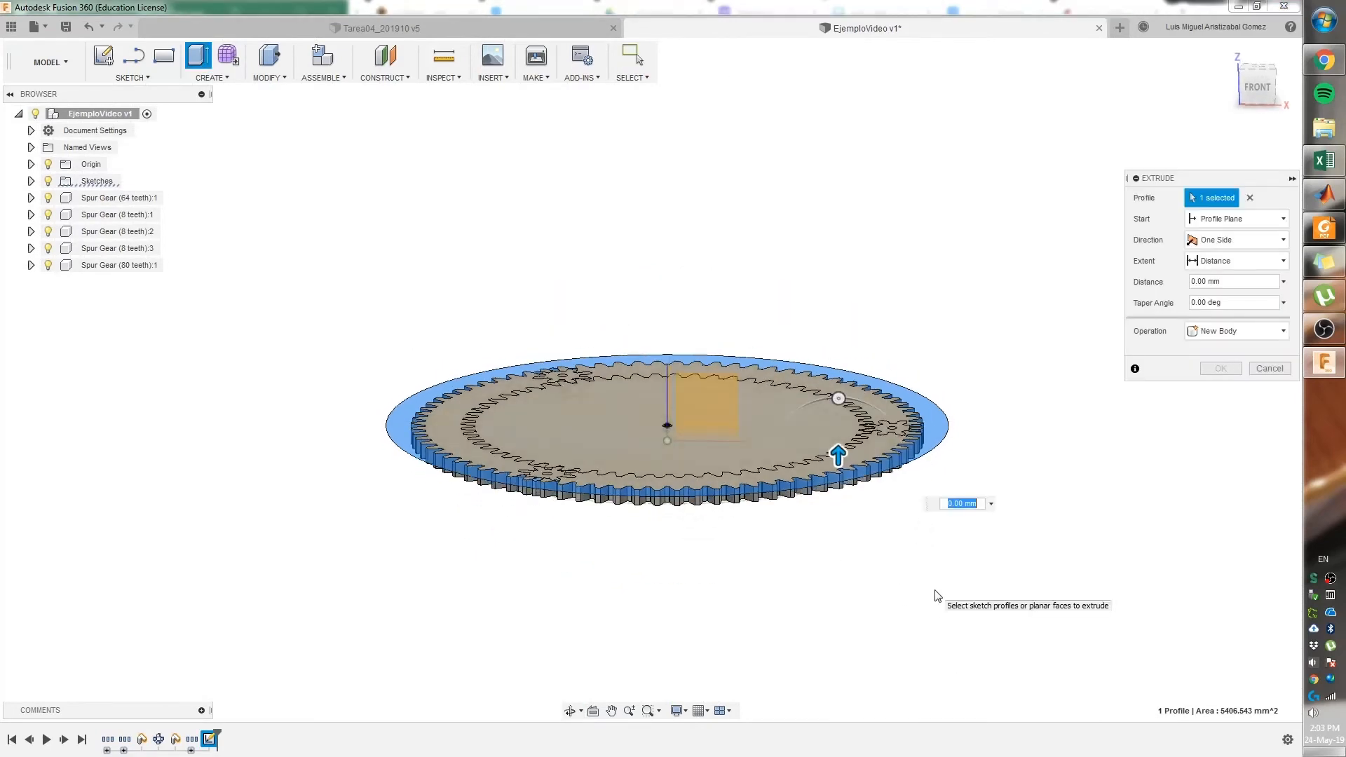
text(-5)
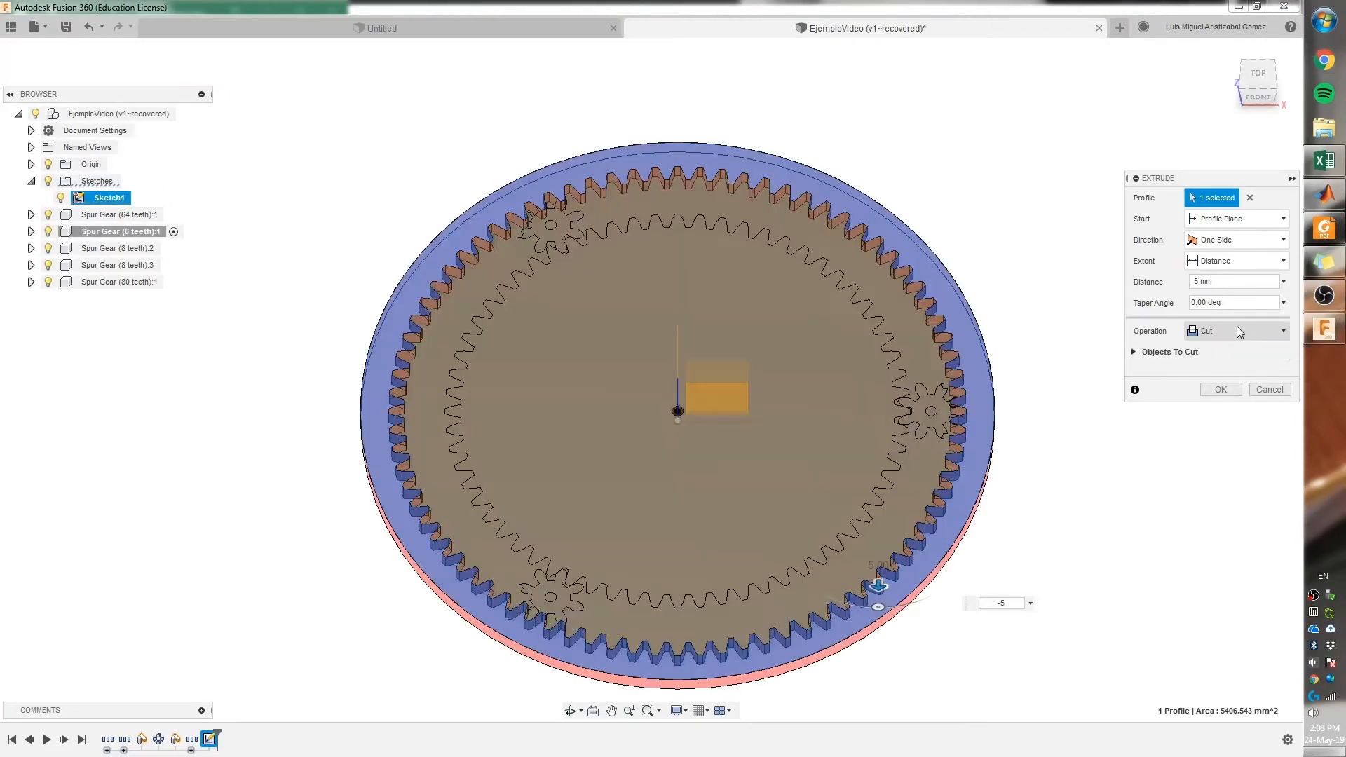
click(1236, 328)
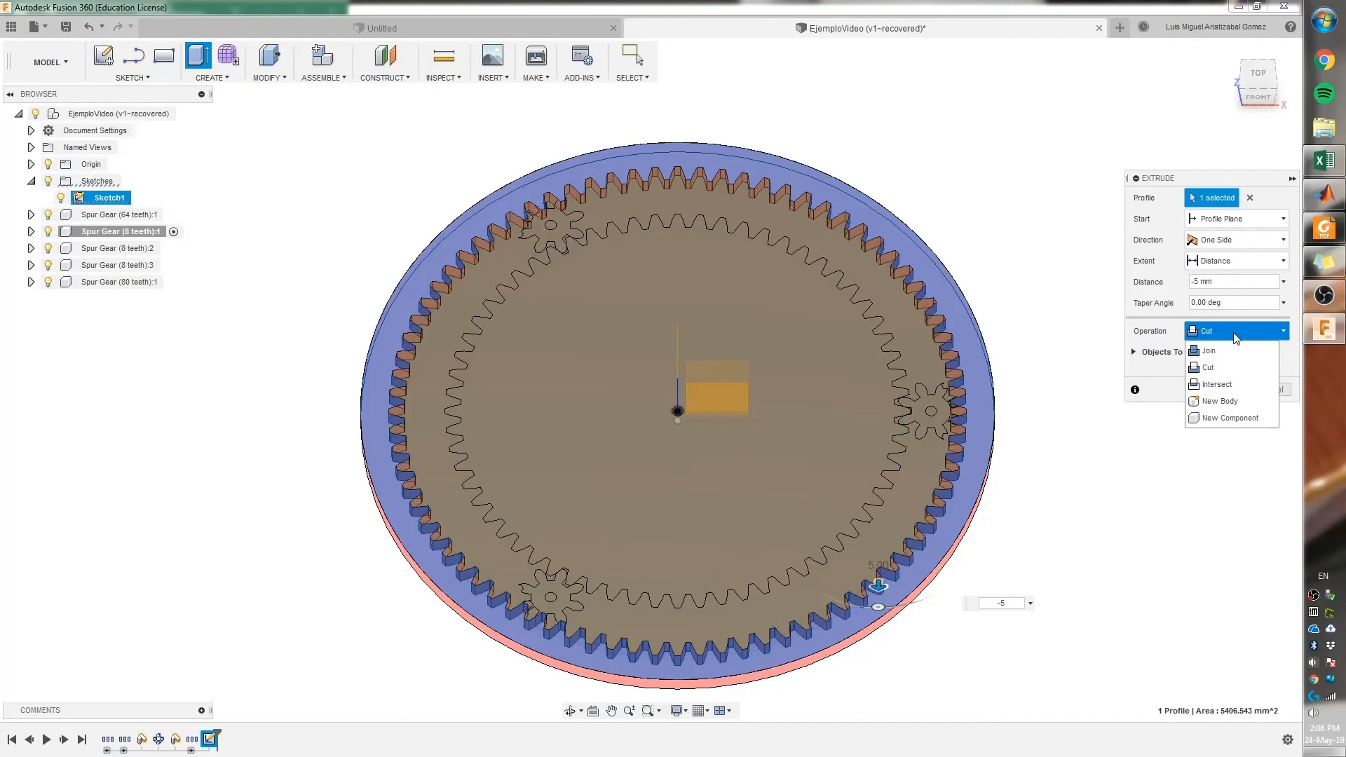
click(1231, 418)
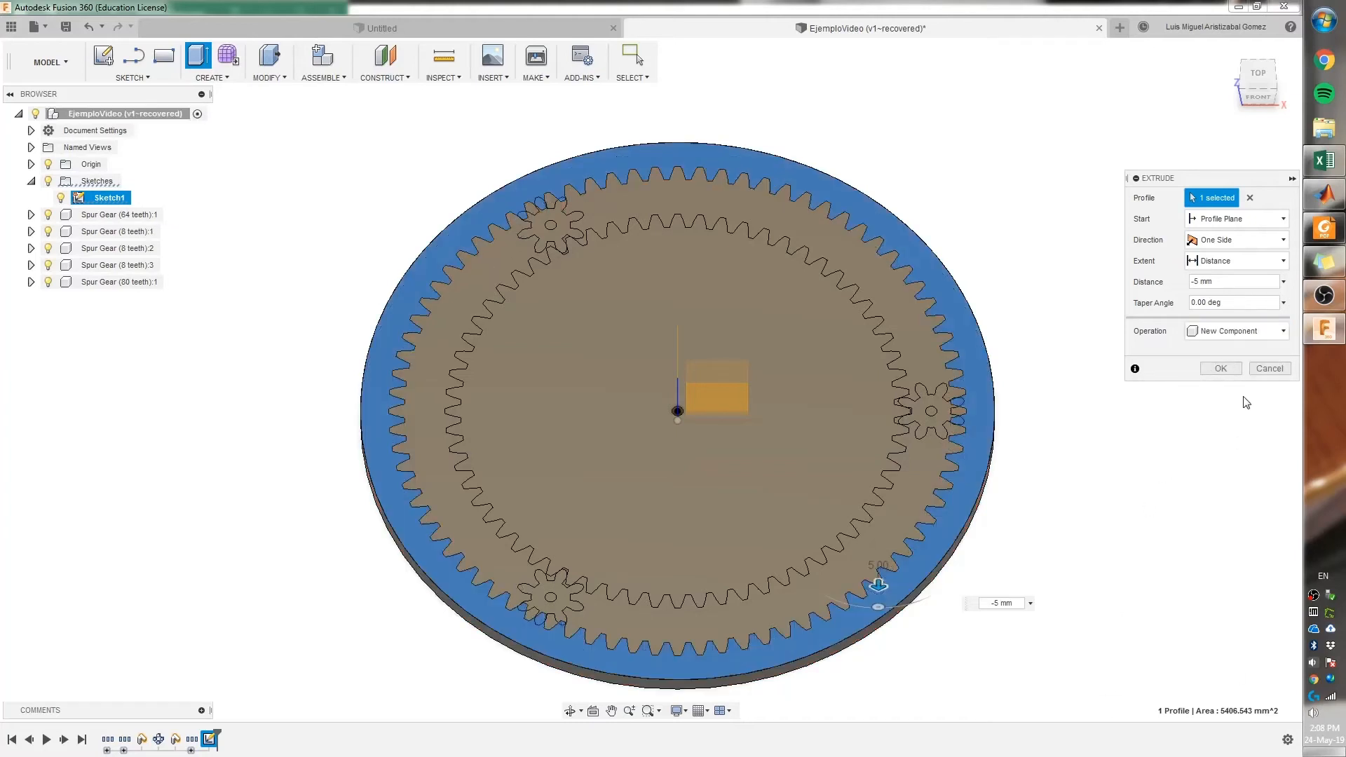
click(1221, 368)
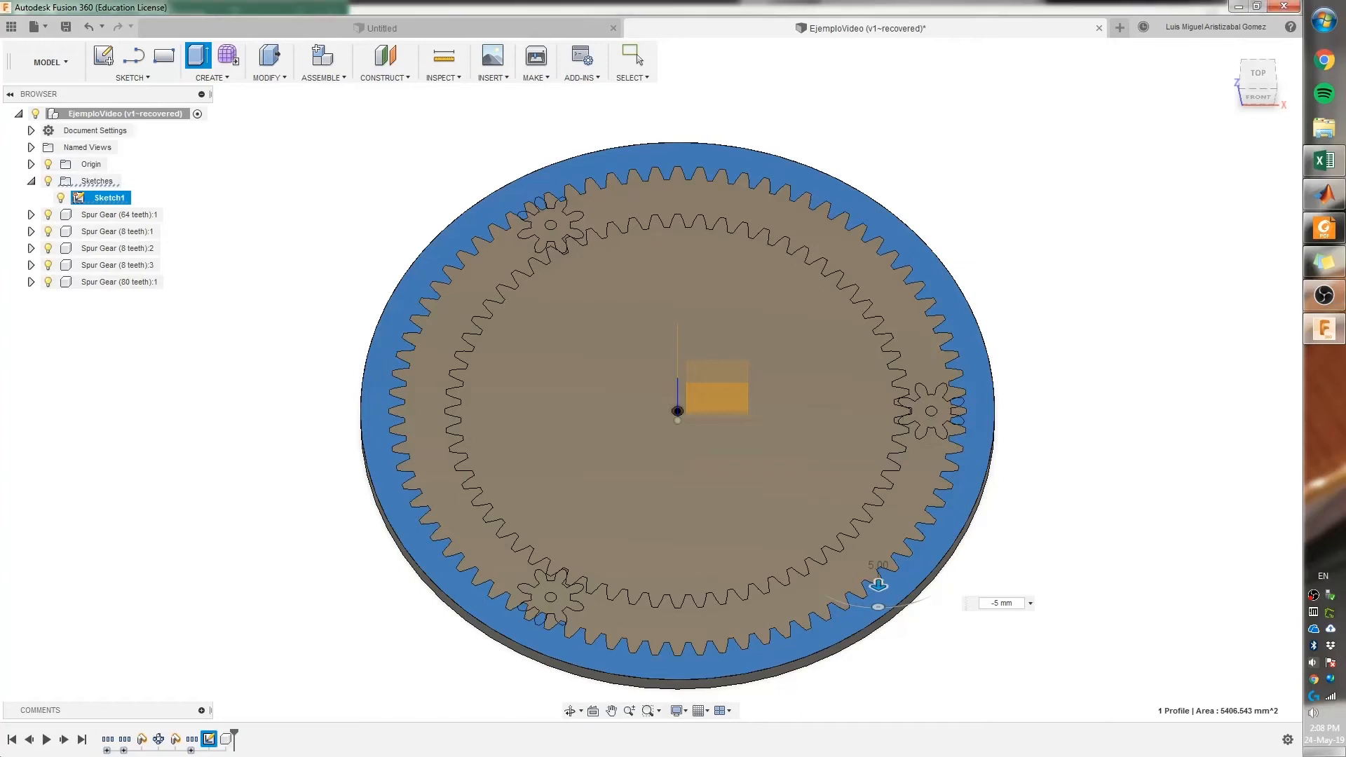
- Delete the 80-tooth spur gear and inspect the internal ring gear from the top and at an angle
click(790, 543)
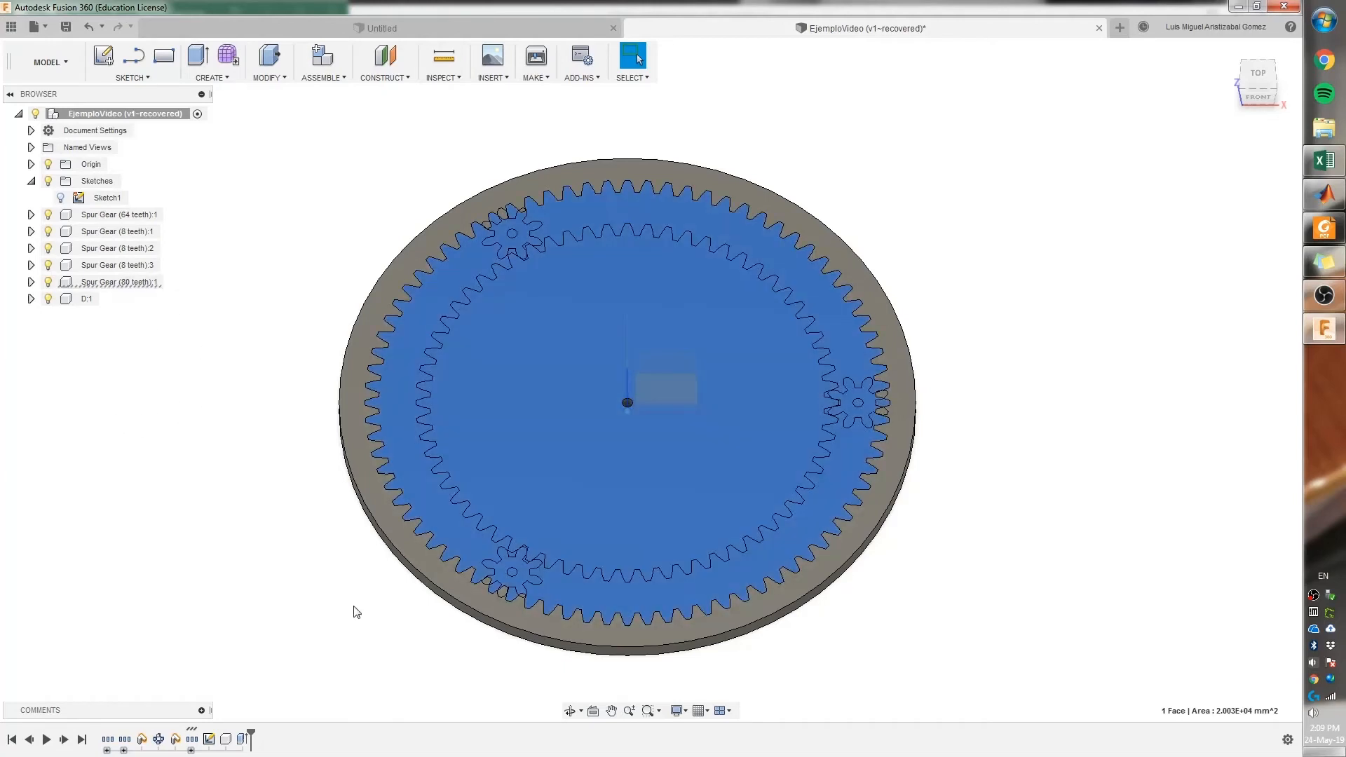
key(Delete)
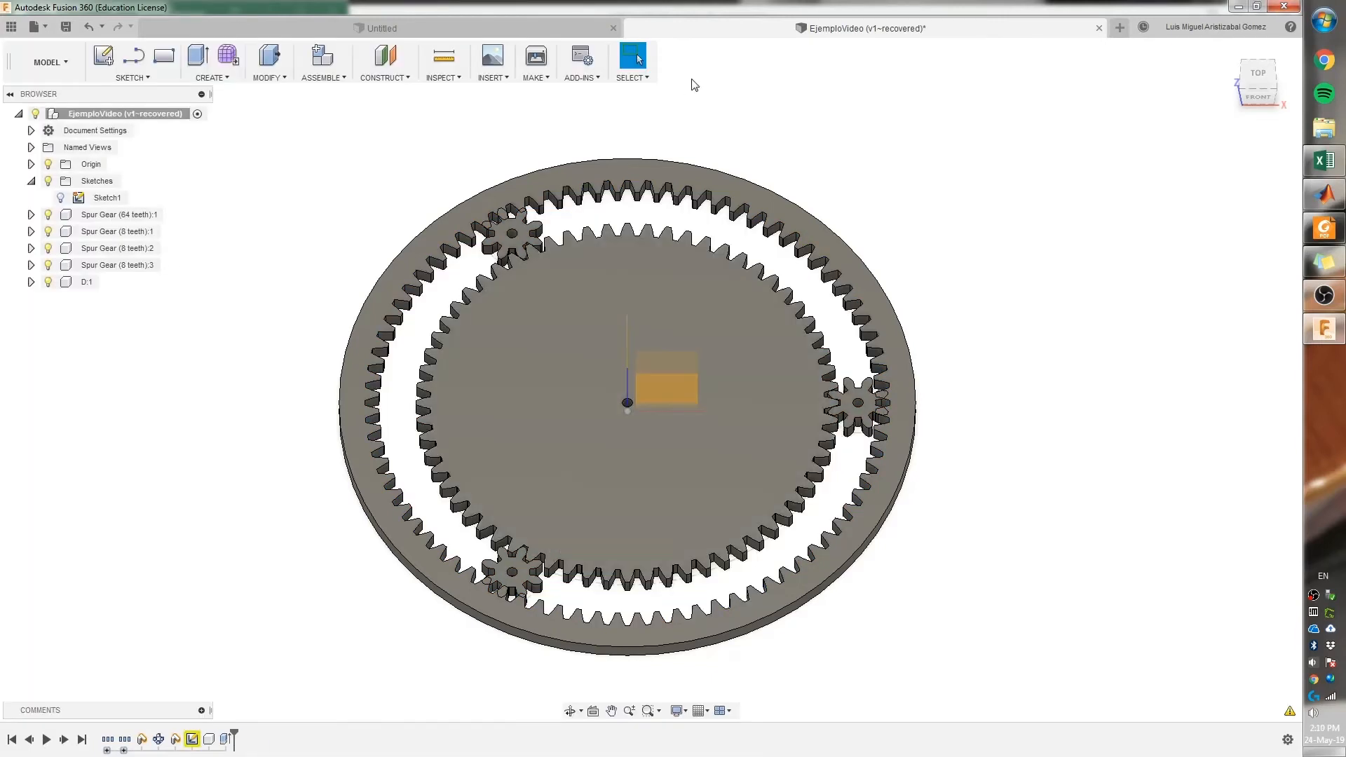
shift+middle_drag(733, 316, 733, 365)
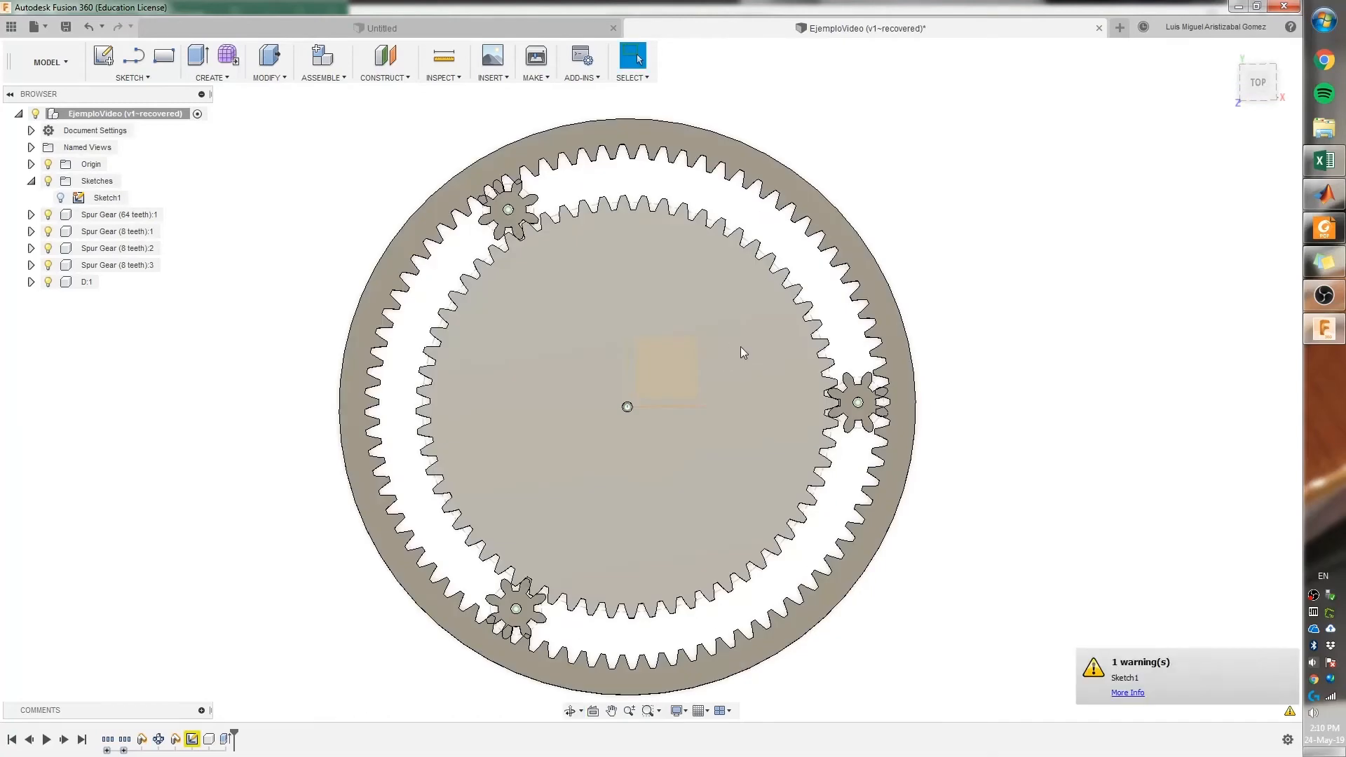
mouse_move(706, 436)
shift+middle_down()
mouse_move(695, 393)
mouse_move(705, 413)
shift+middle_up()
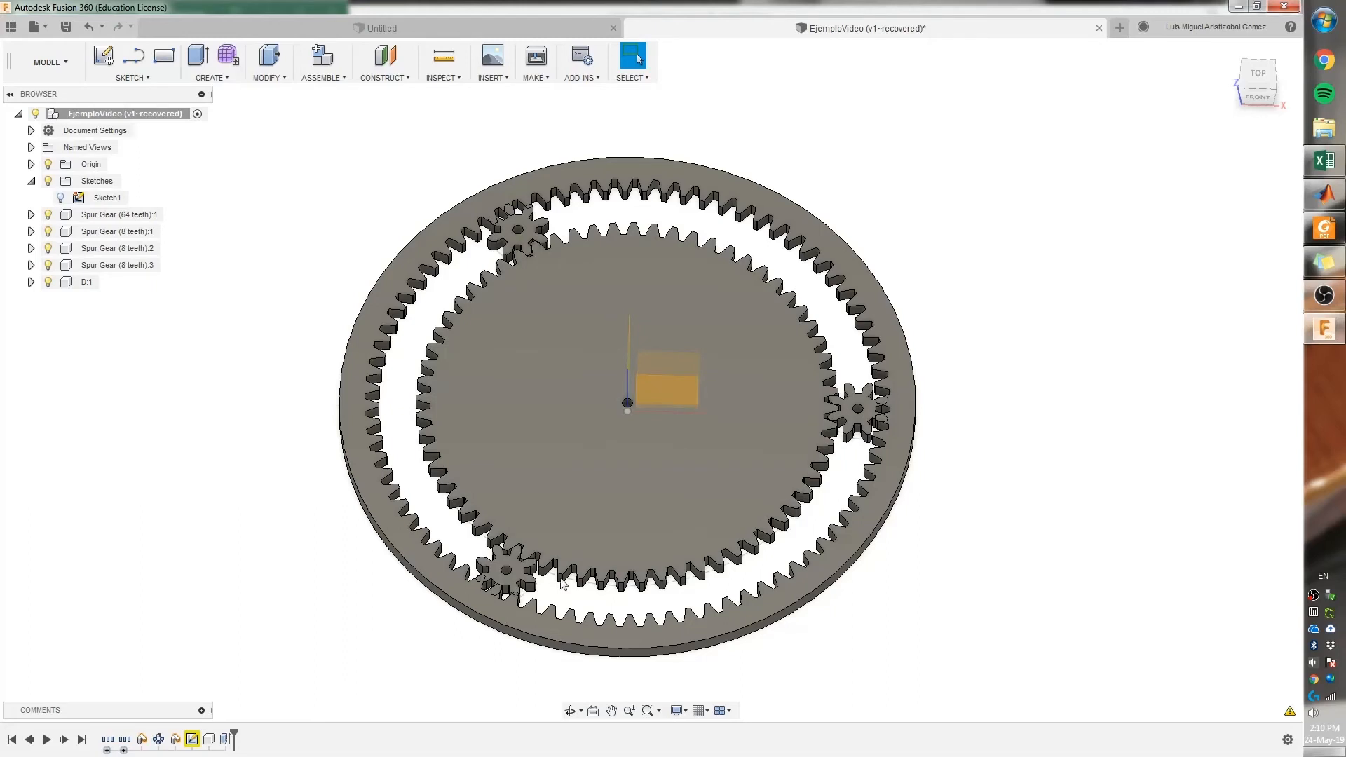
- Sketch on the 64-tooth gear's face a 10 mm wide center-to-center slot from the adjacent planet gear's center to the origin
click(103, 62)
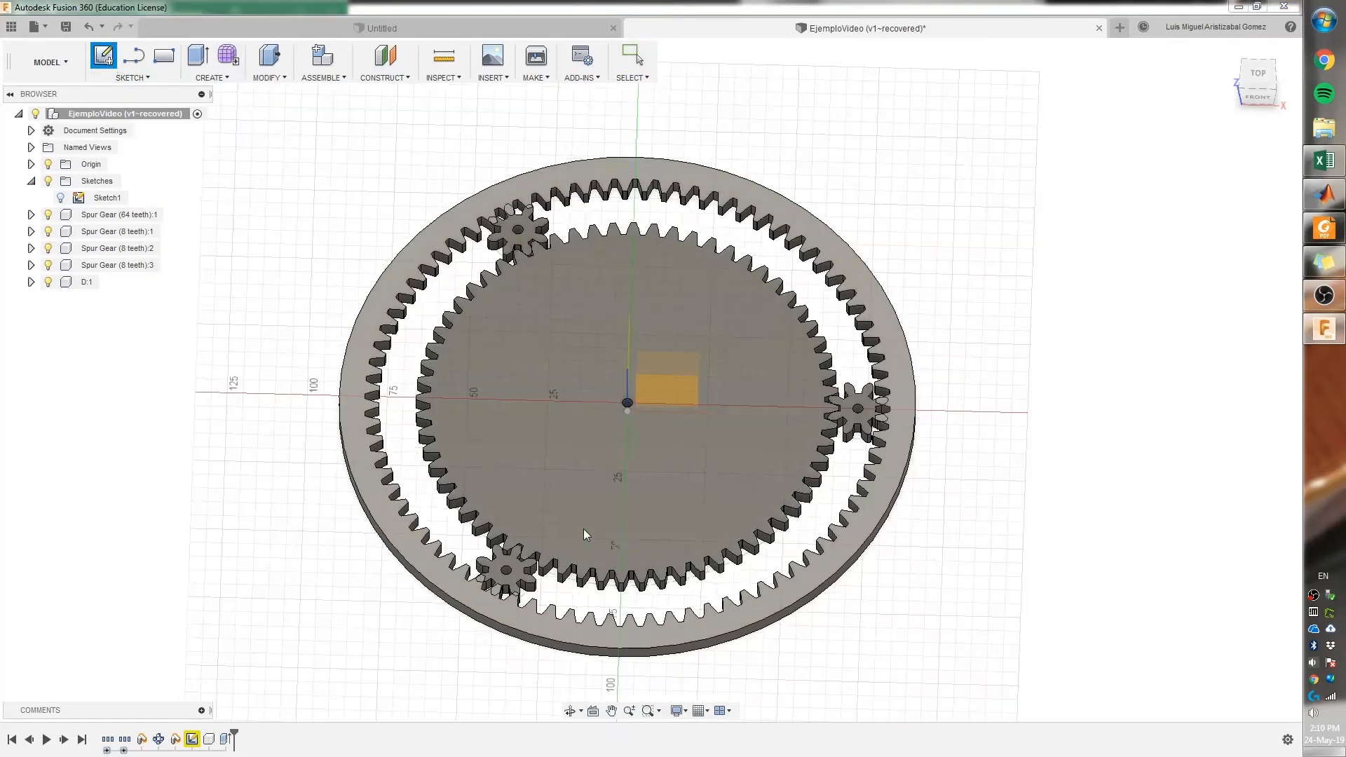
click(546, 484)
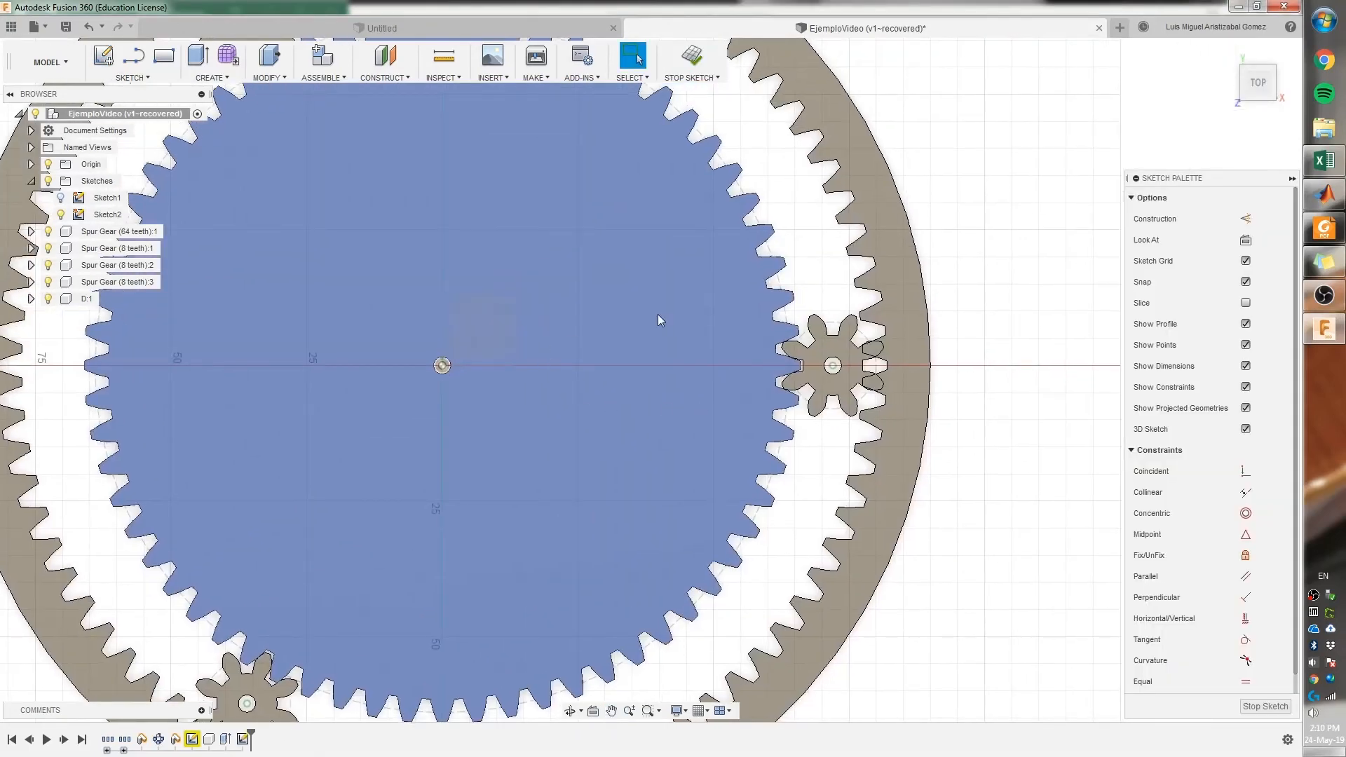
scroll(698, 405, up, 2)
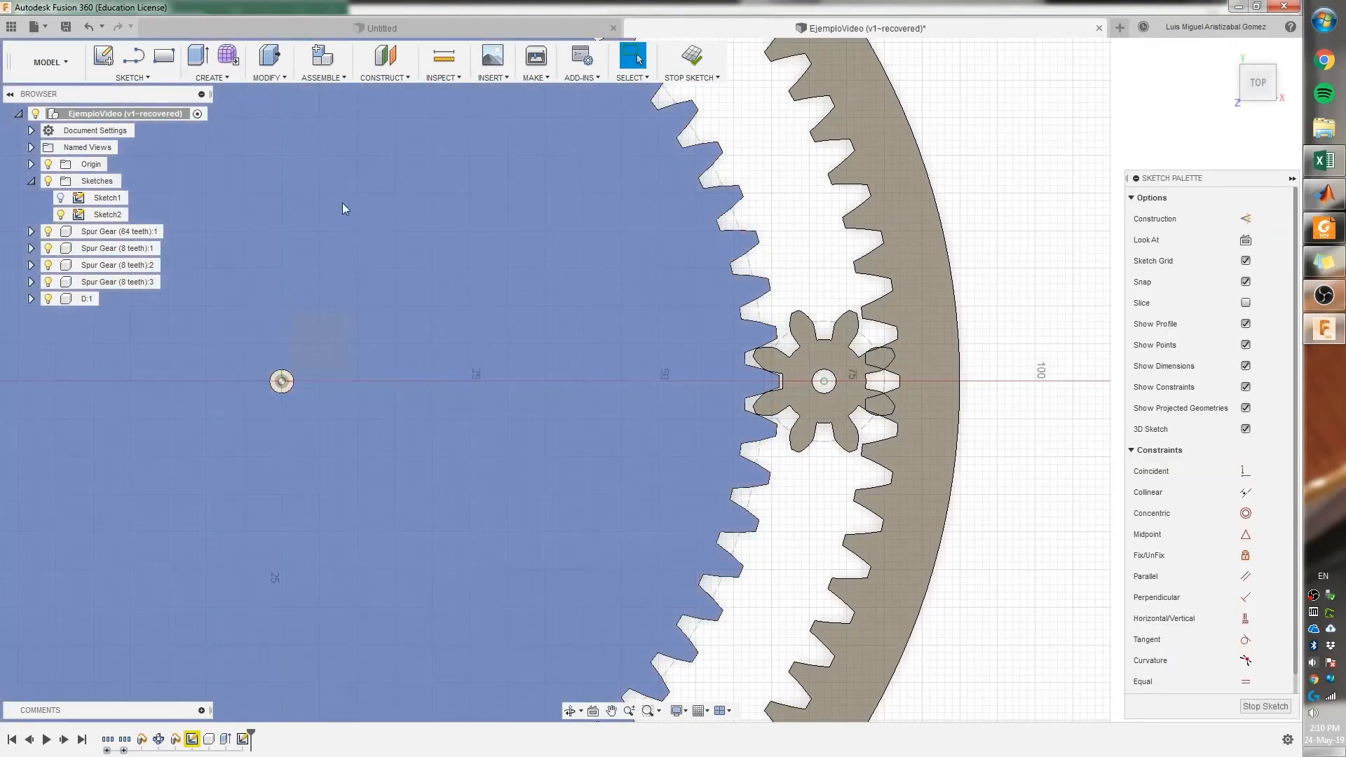
click(133, 77)
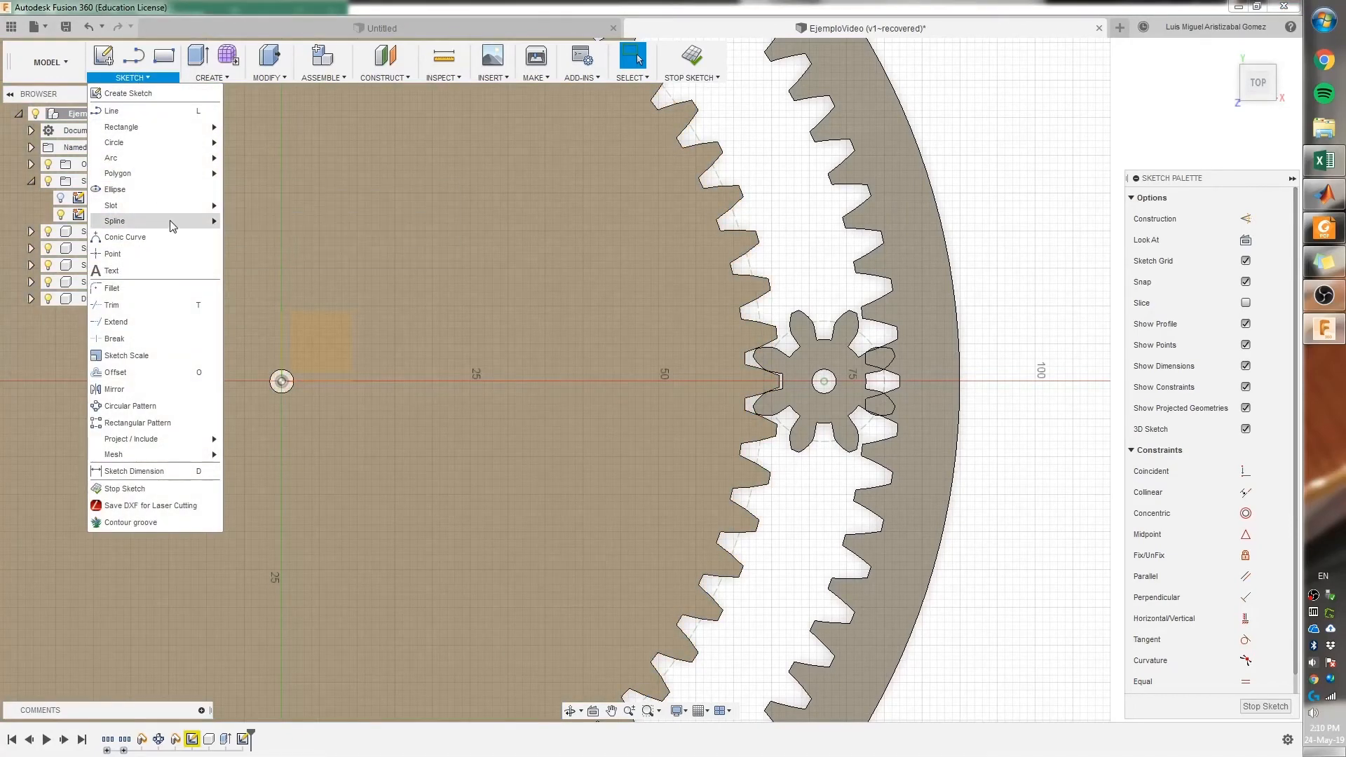
mouse_move(170, 220)
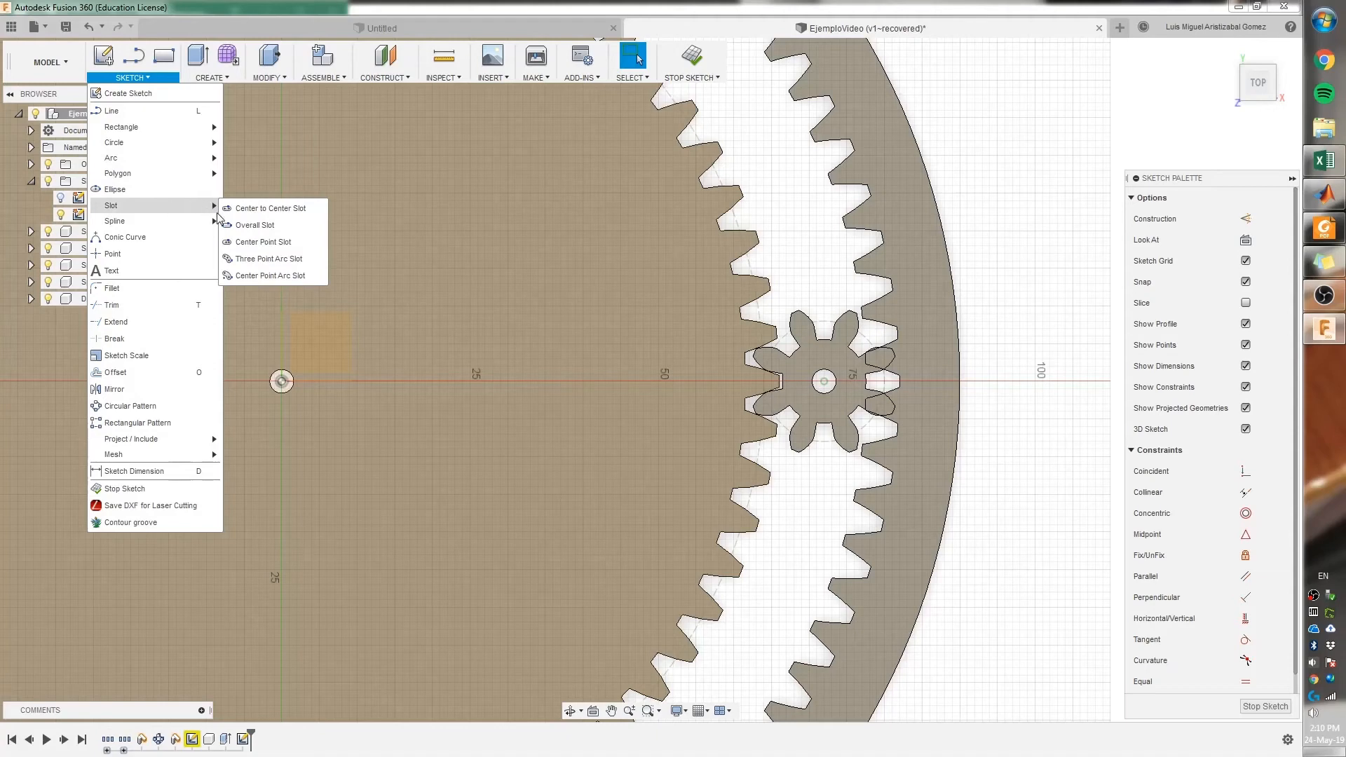
click(240, 209)
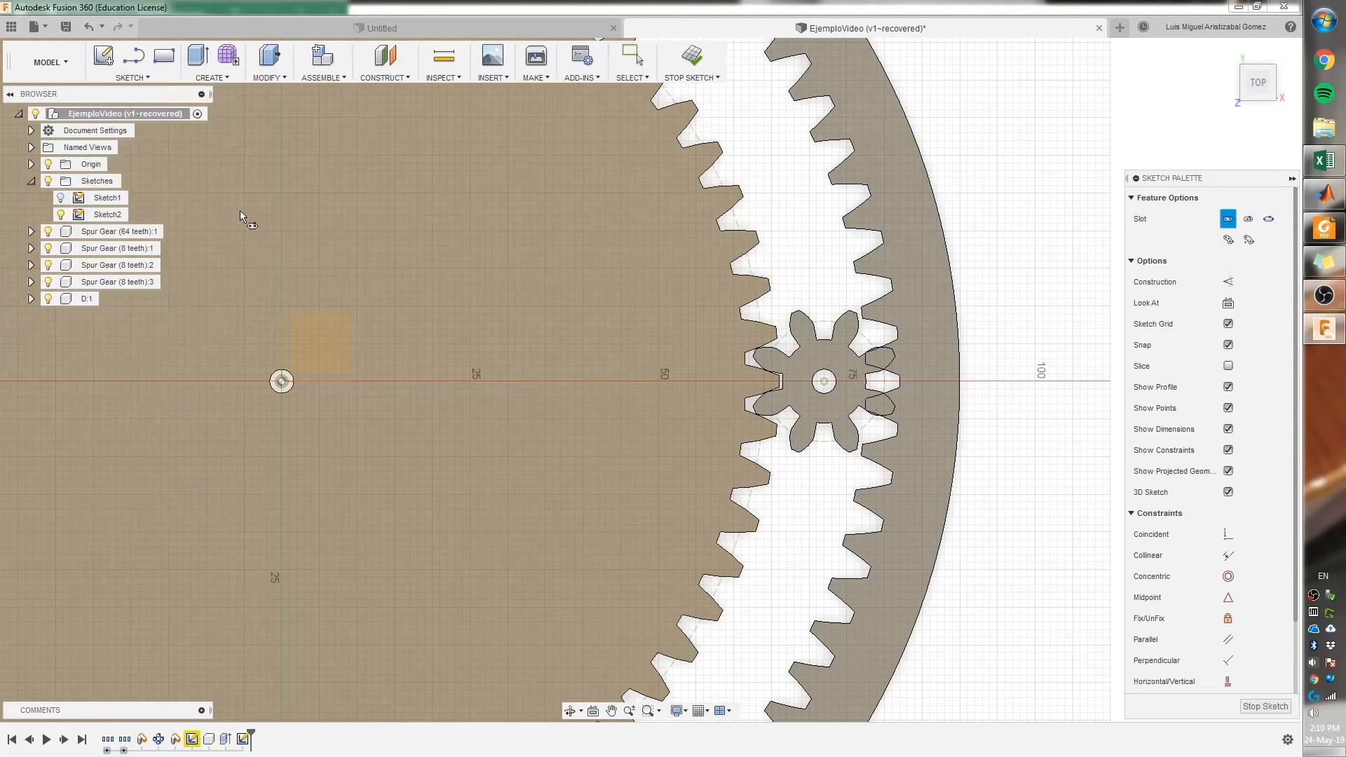
click(823, 382)
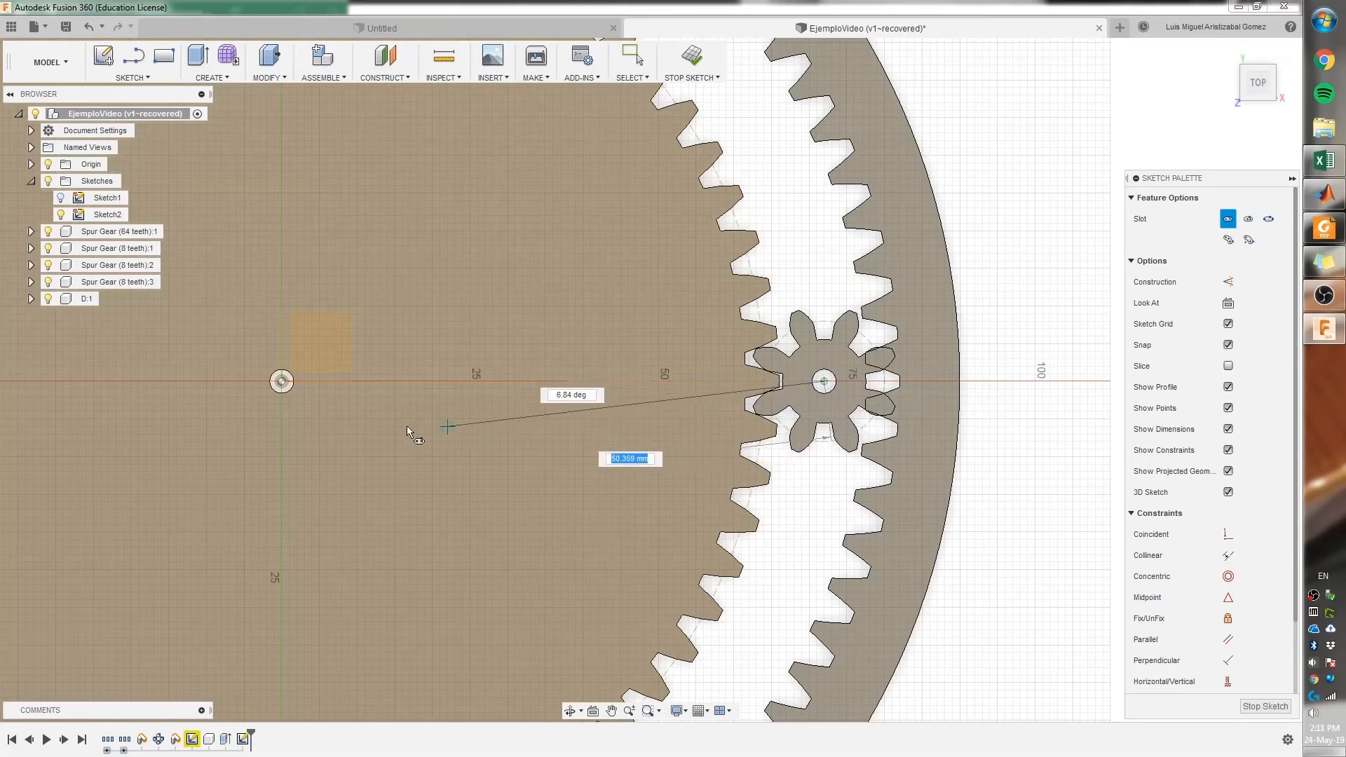
click(282, 382)
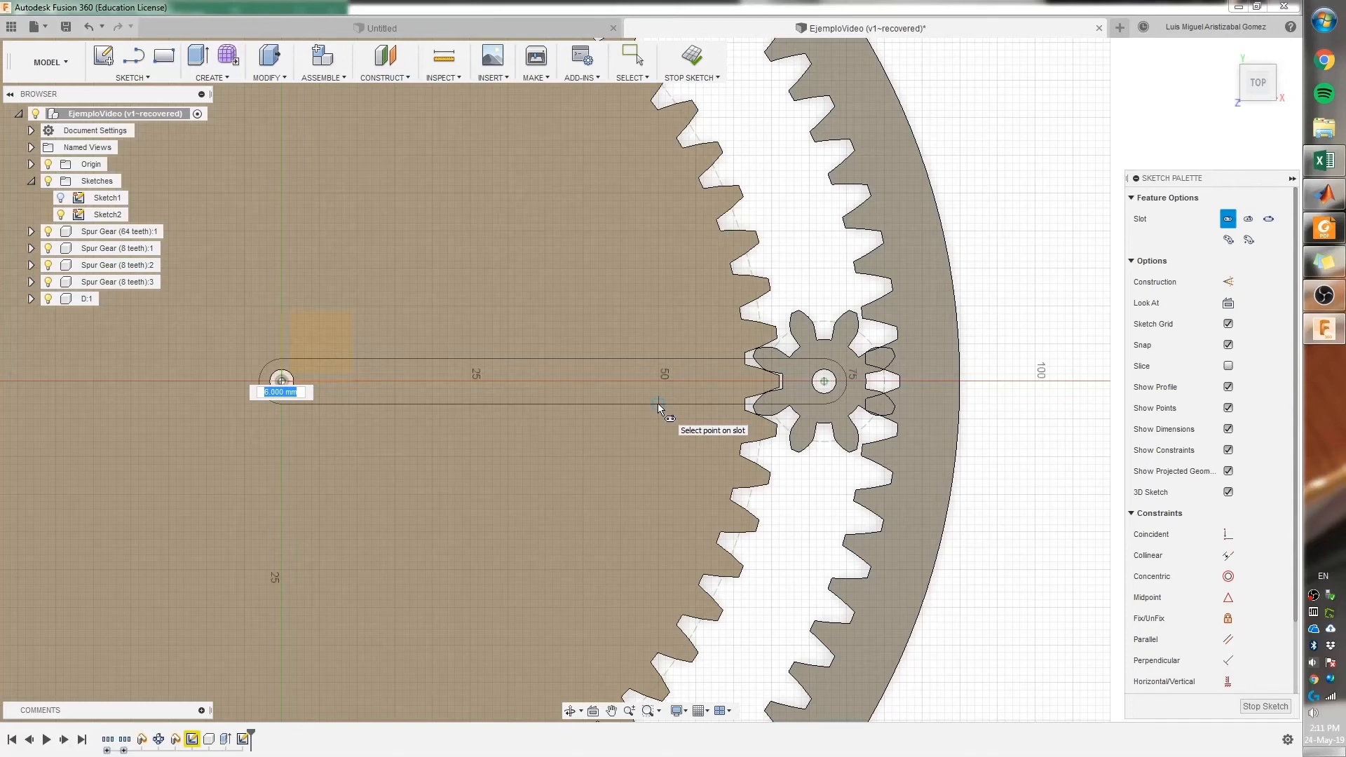
text(10)
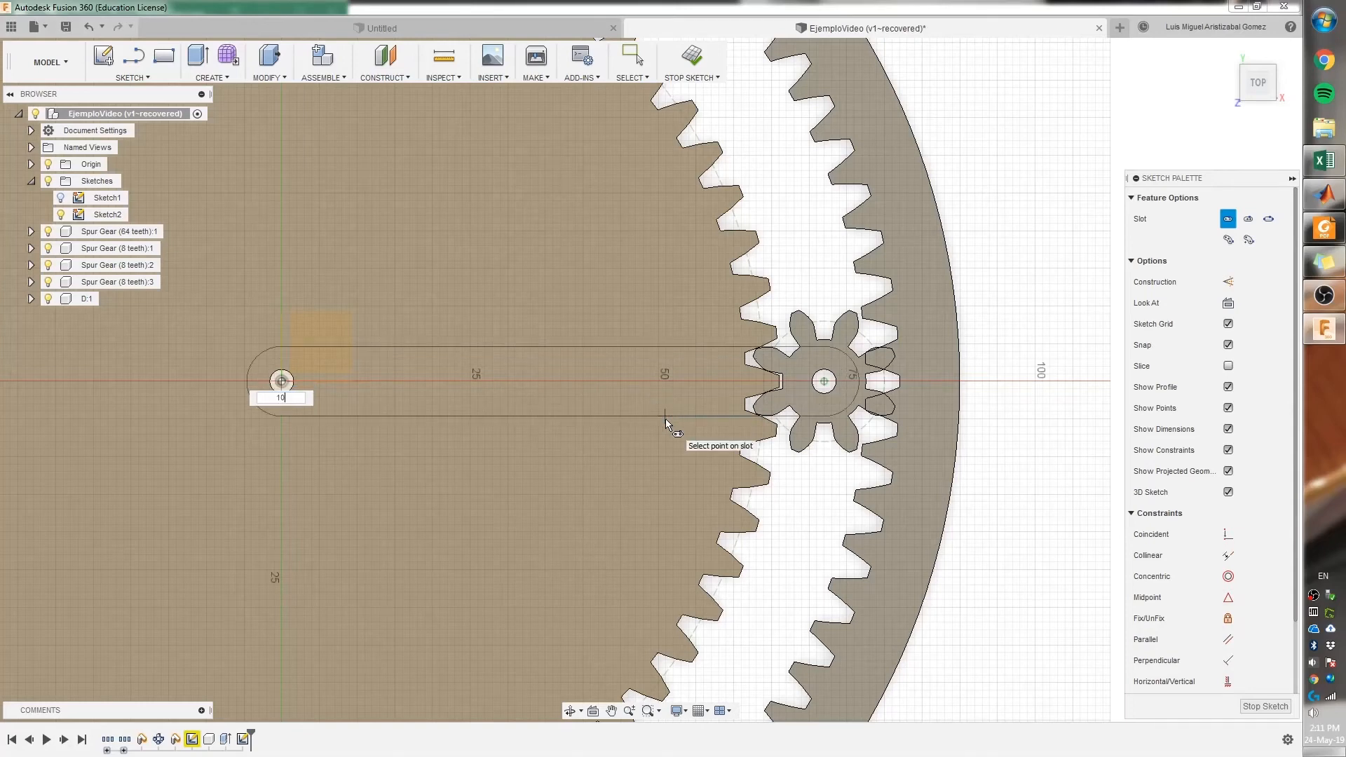
key(Tab)
key(Return)
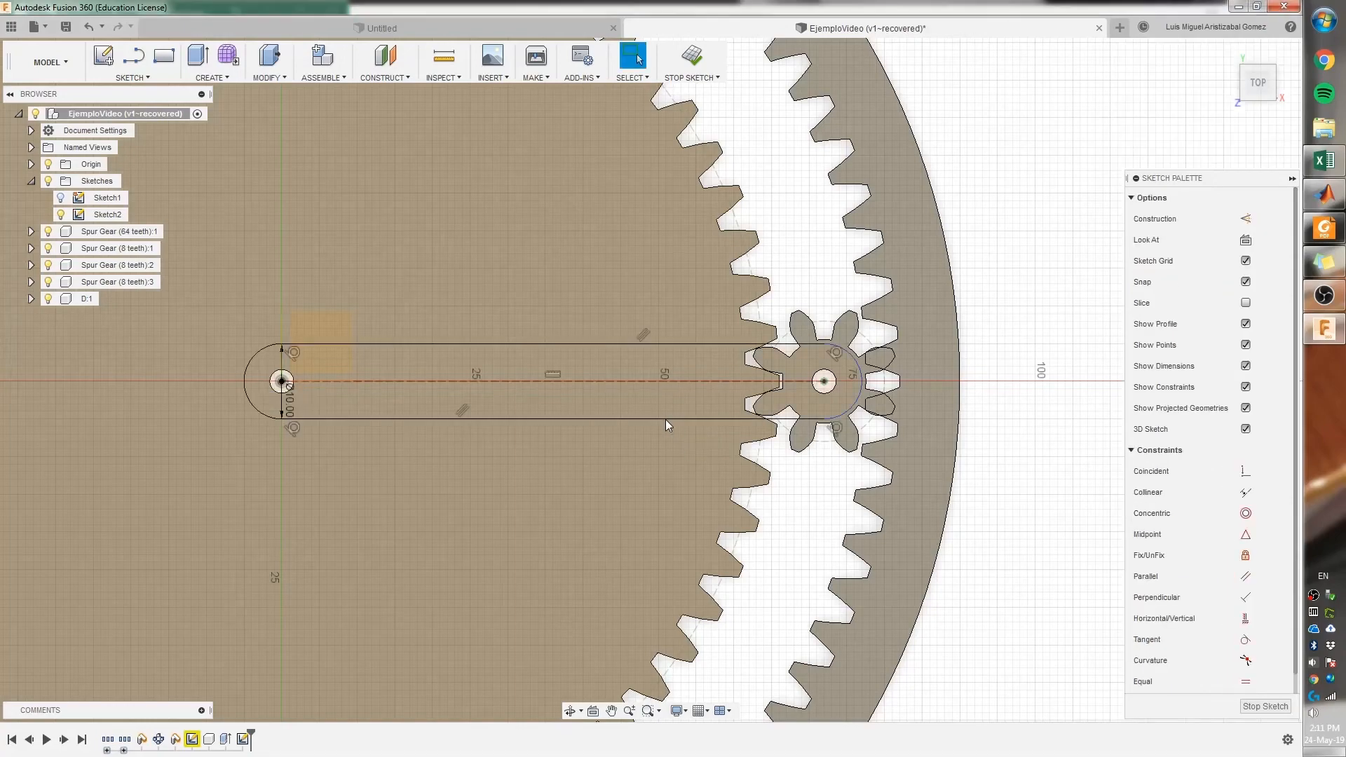
- Draw a center diameter circle at the slot's planet-gear end, matching the planet gear's bore
middle_drag(614, 454, 762, 456)
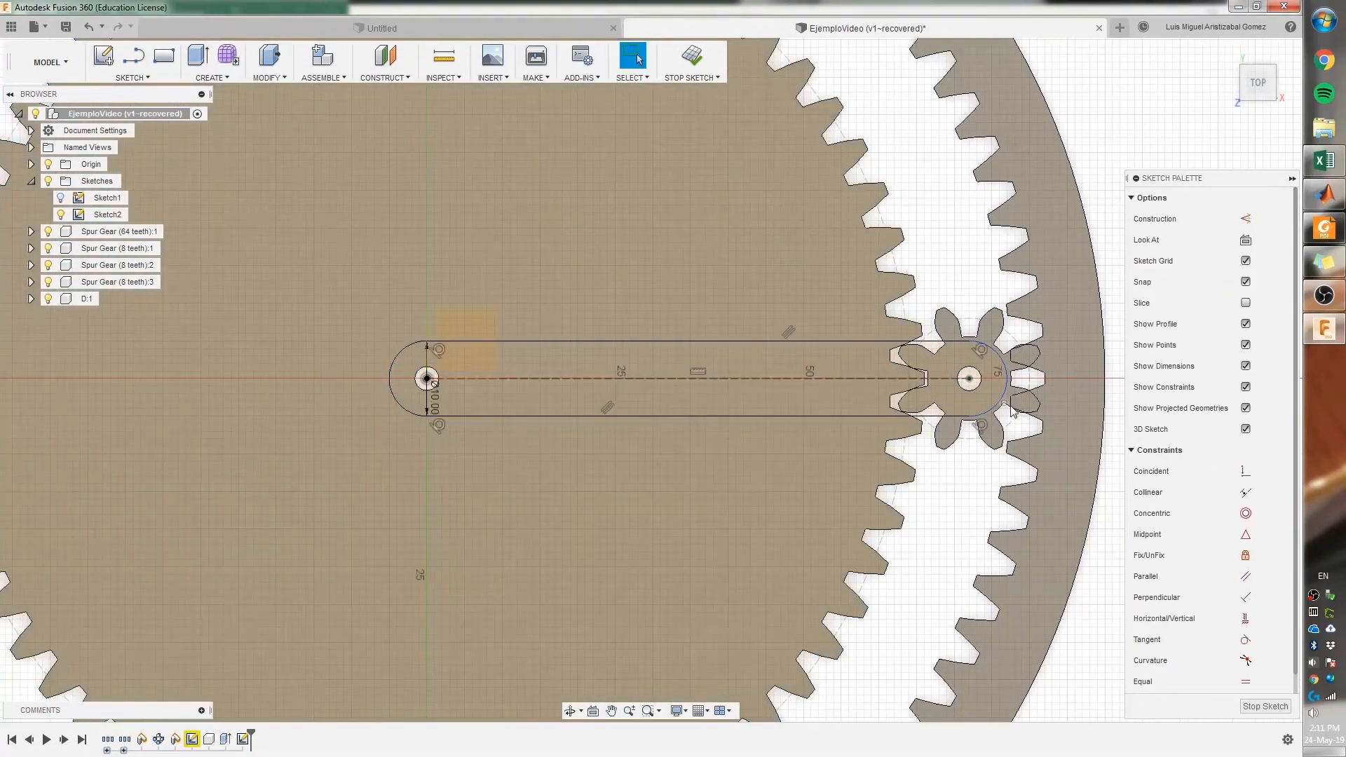
scroll(939, 393, up, 2)
scroll(764, 431, down, 2)
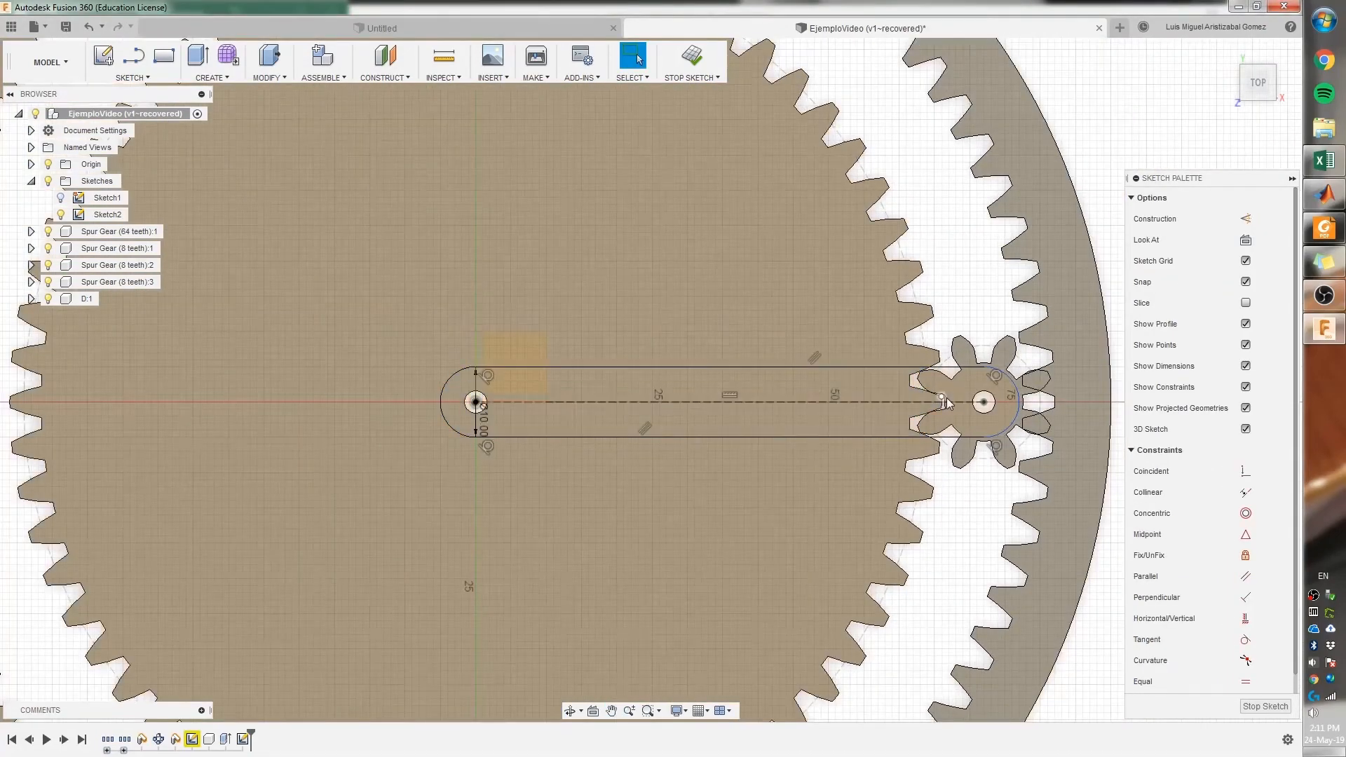
click(979, 422)
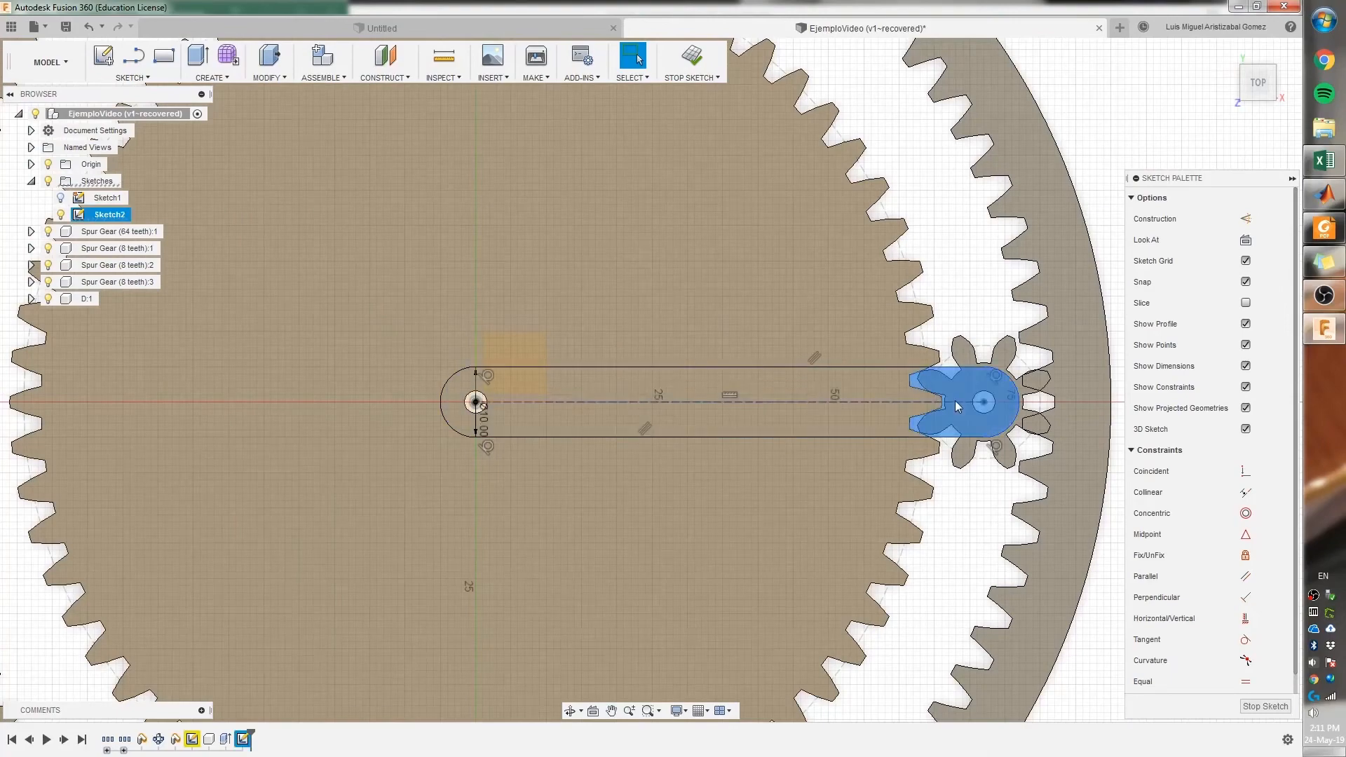
scroll(491, 336, down, 3)
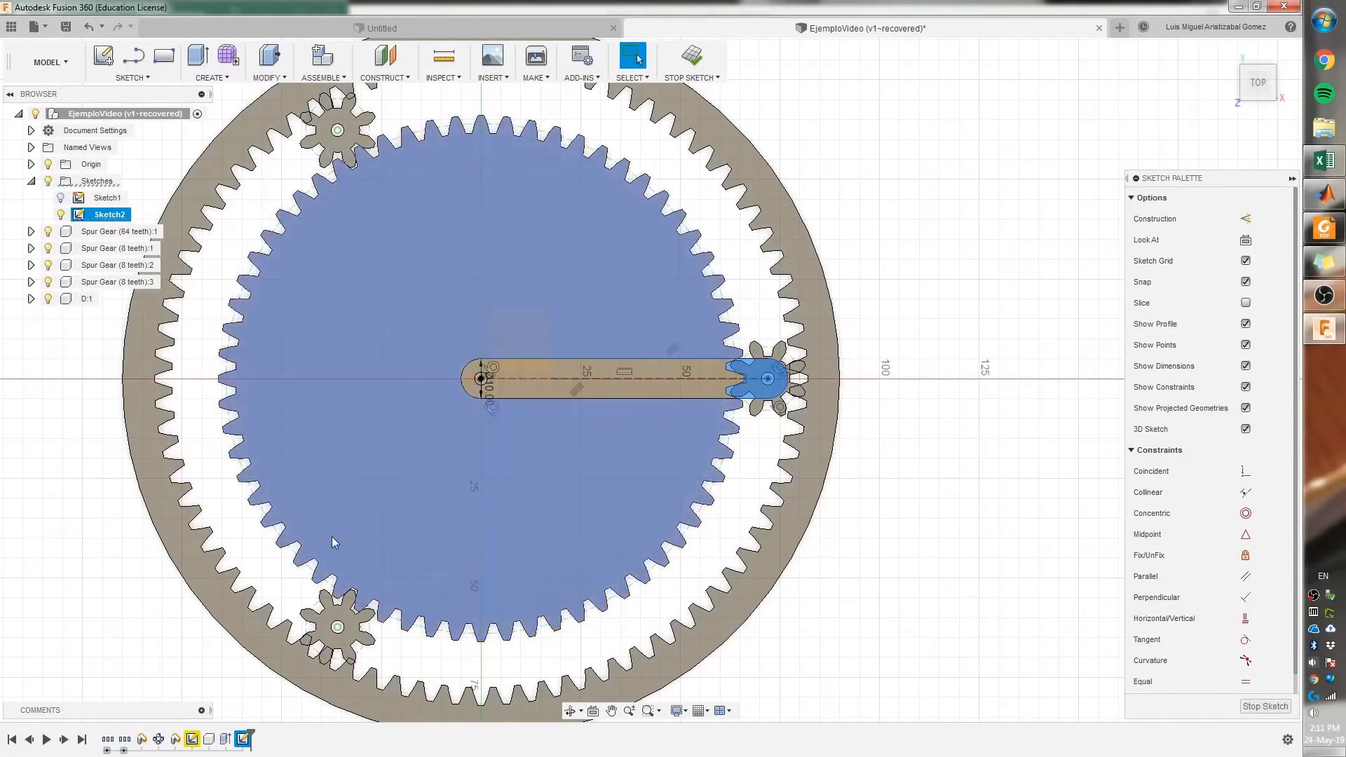
scroll(749, 399, up, 4)
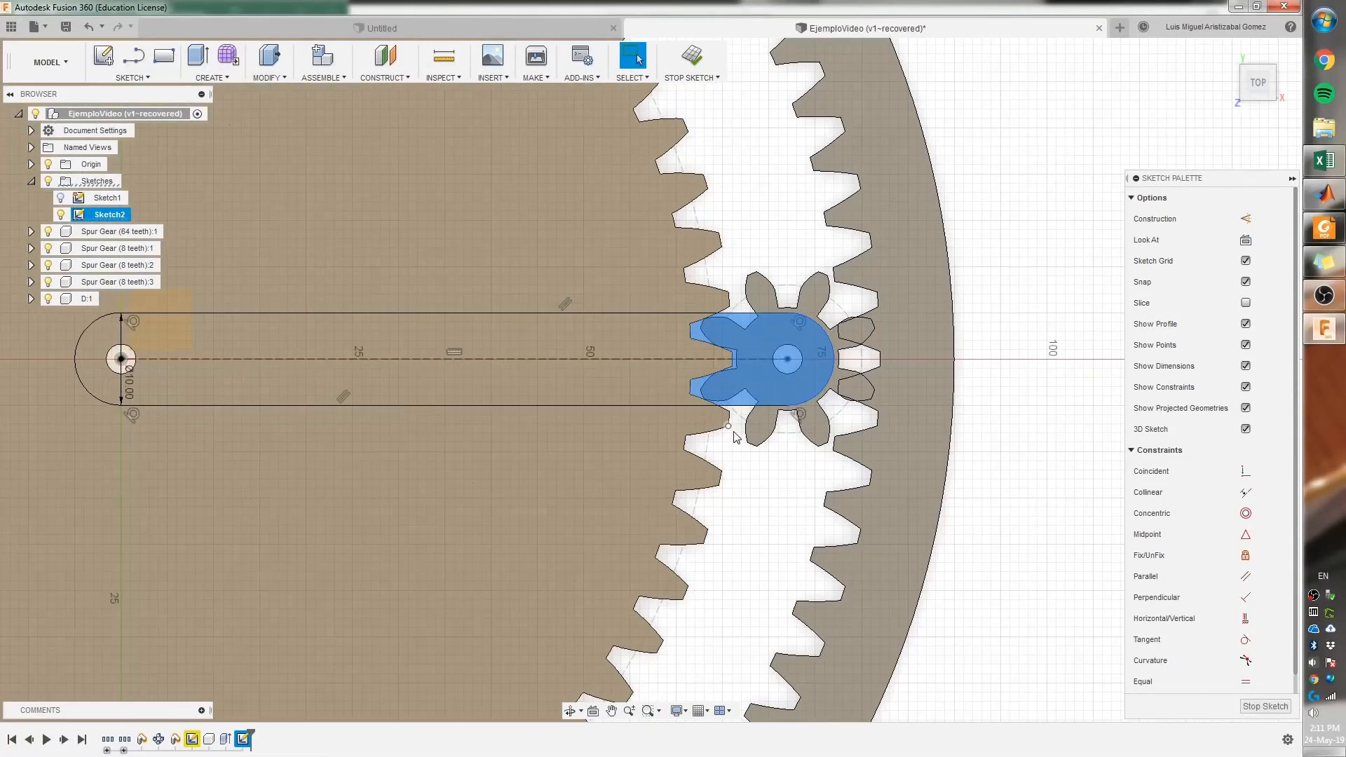
scroll(791, 369, up, 5)
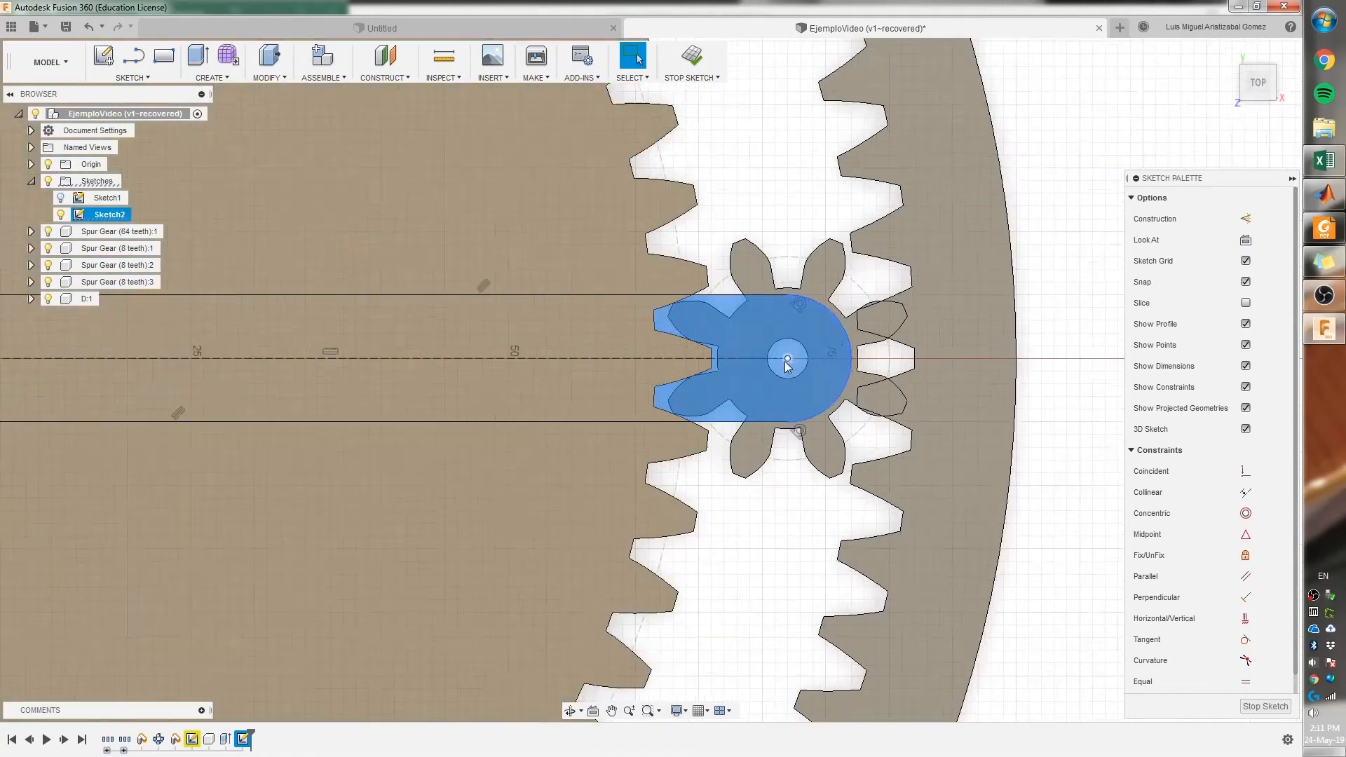
scroll(771, 366, up, 2)
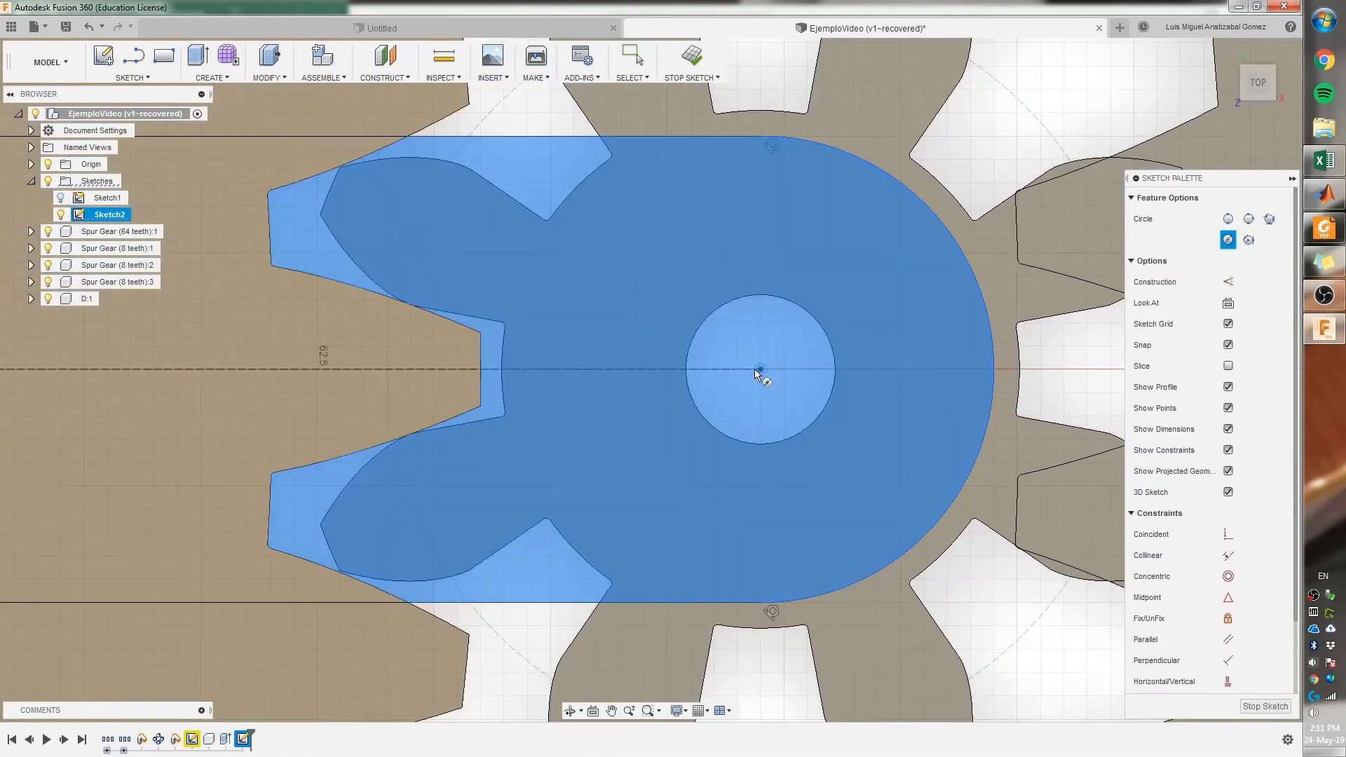
key(c)
click(761, 368)
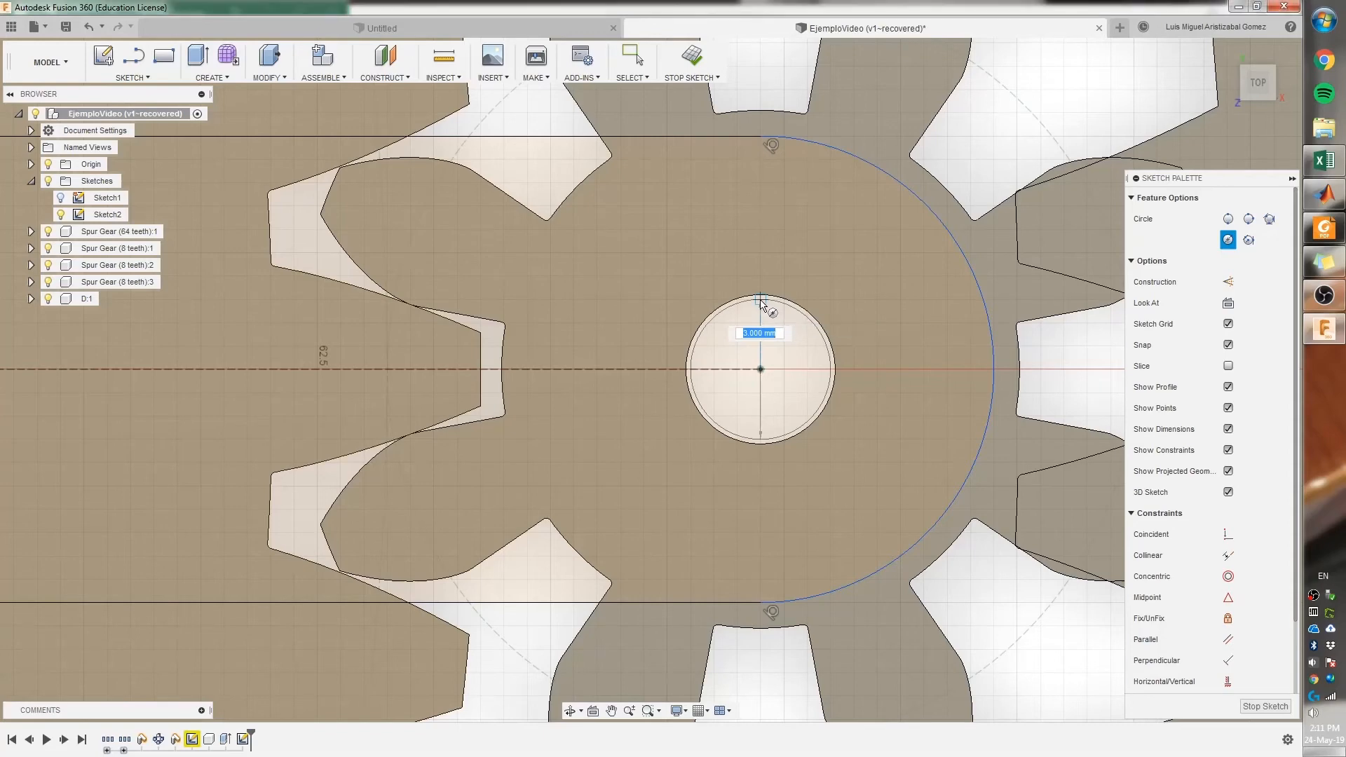
click(768, 309)
- Draw a center diameter circle on the origin at the slot's other end, matching the 64-tooth gear's bore
scroll(792, 390, down, 2)
scroll(722, 412, down, 4)
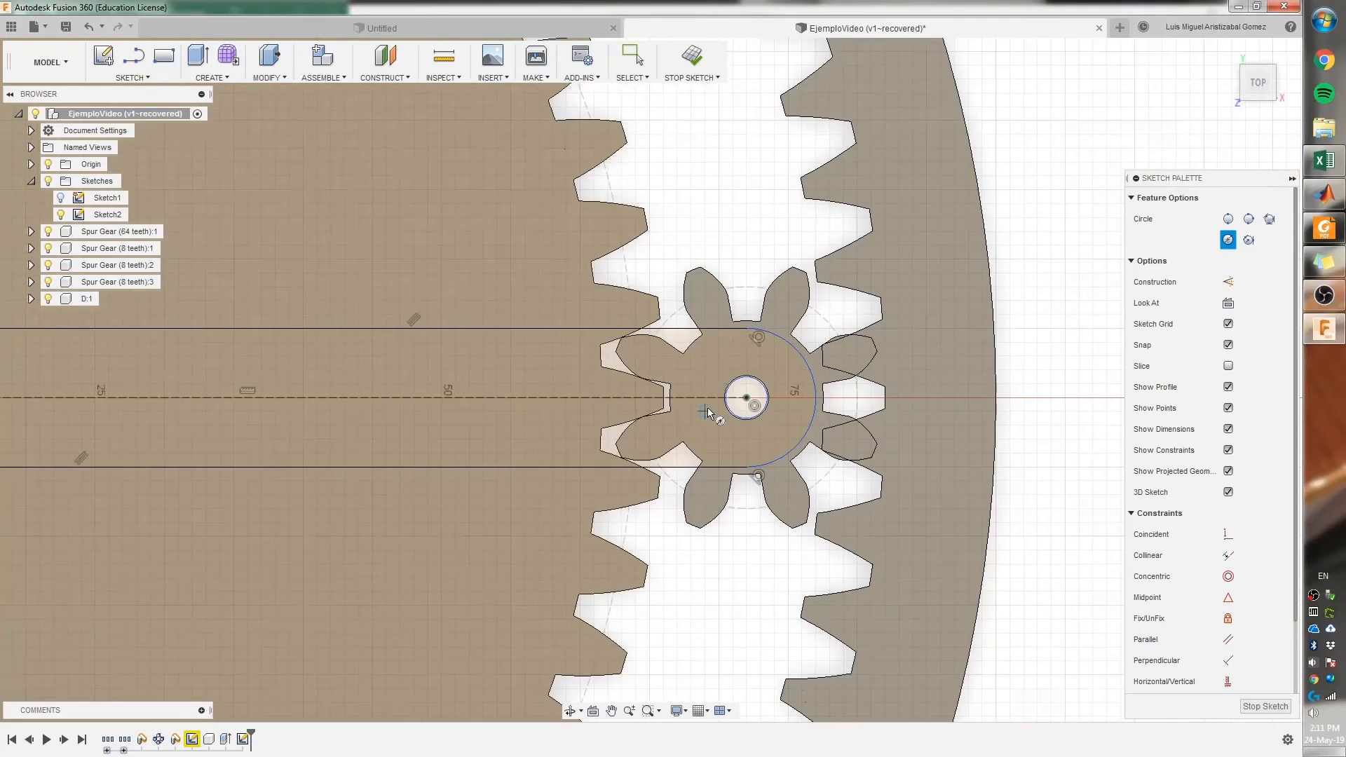
middle_drag(709, 412, 1105, 402)
scroll(378, 363, up, 4)
scroll(431, 399, up, 2)
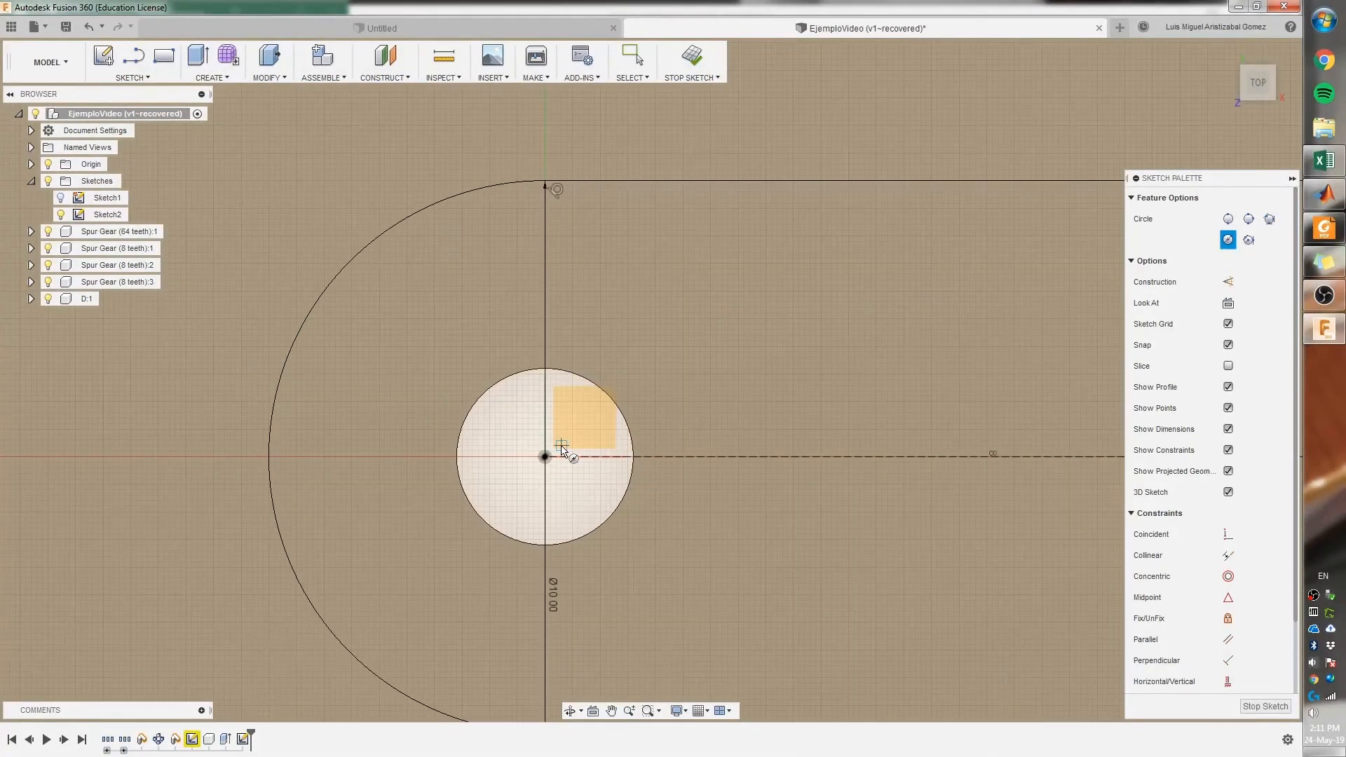
click(544, 457)
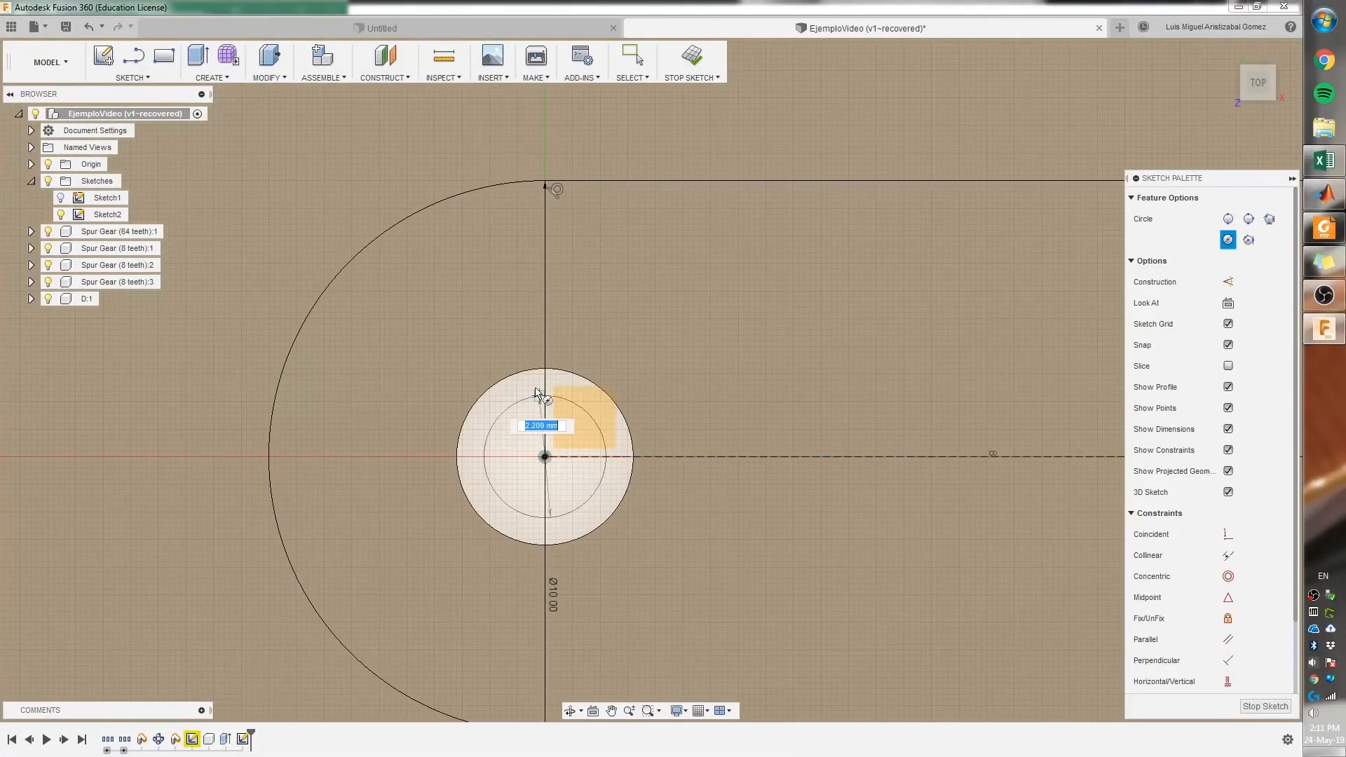
click(582, 397)
scroll(648, 469, down, 4)
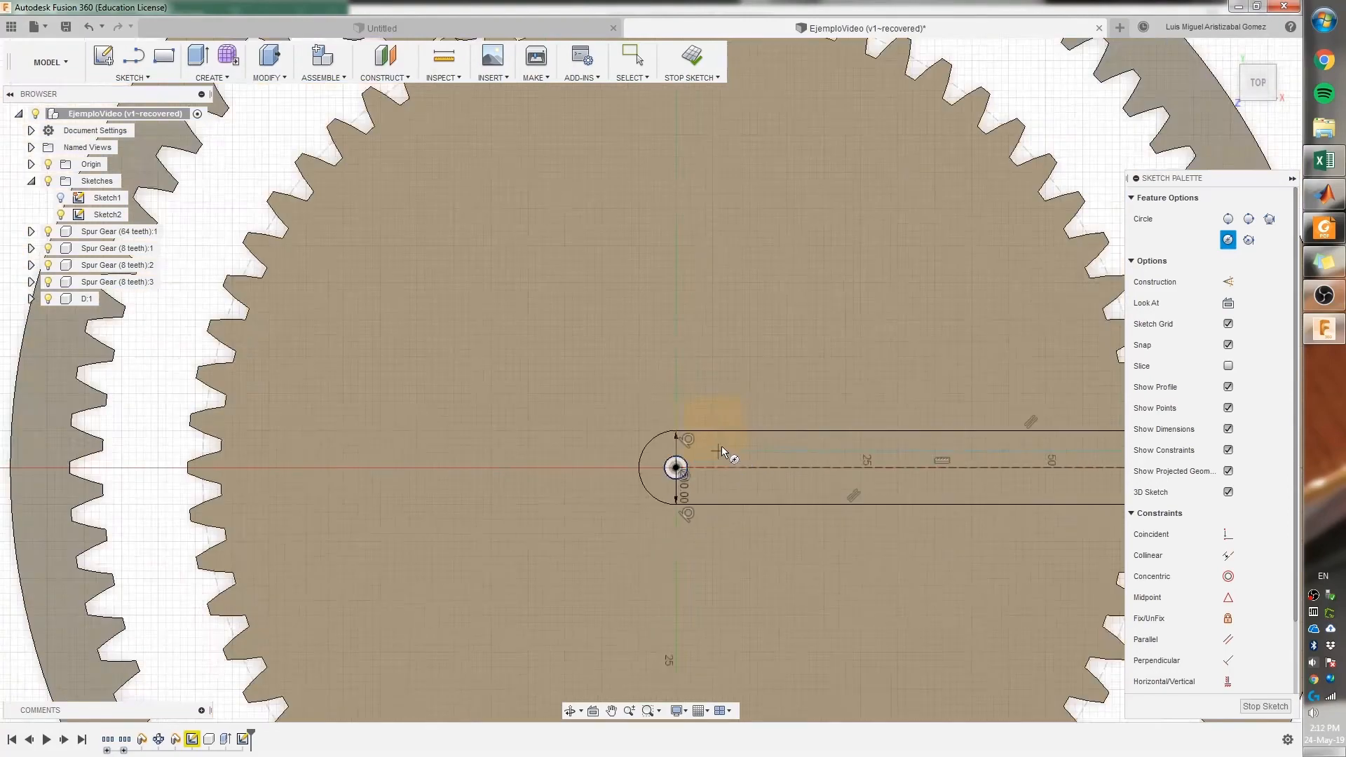
scroll(926, 464, up, 7)
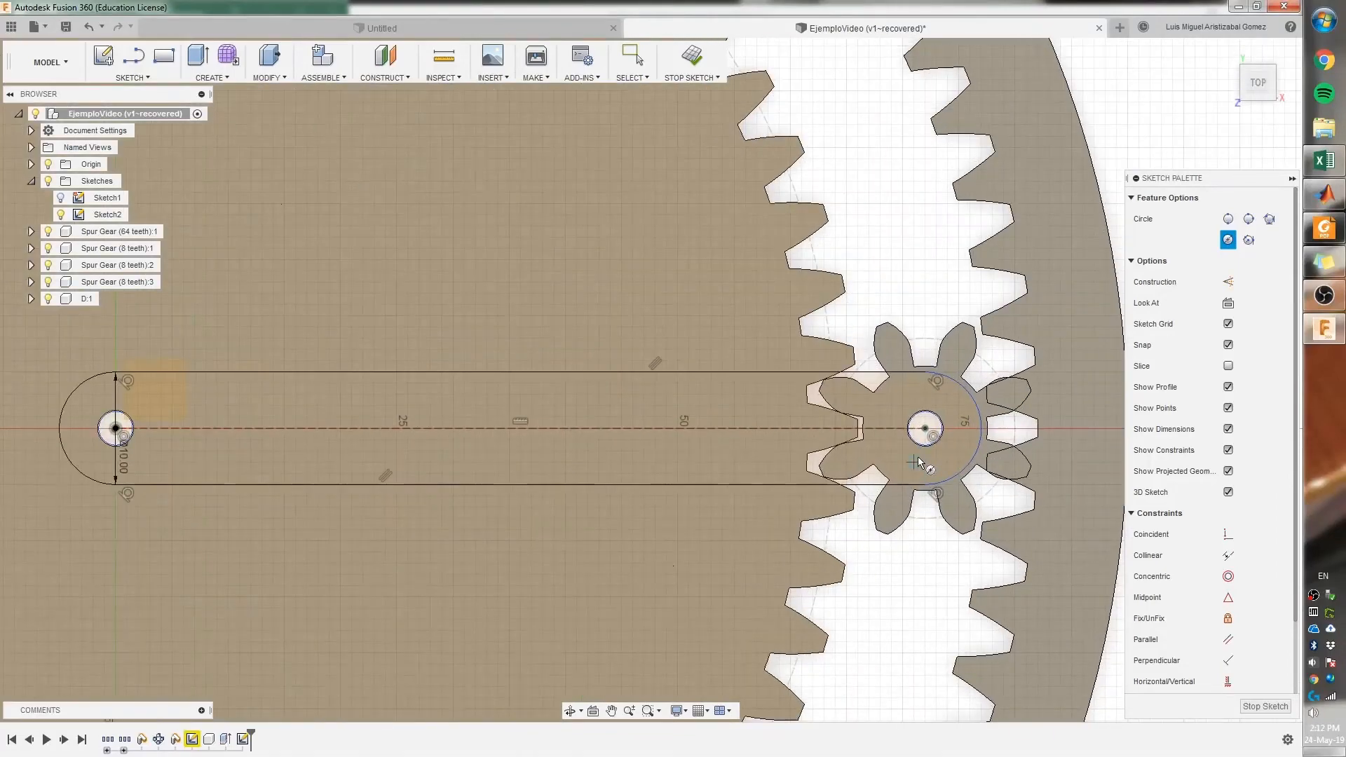
key(Escape)
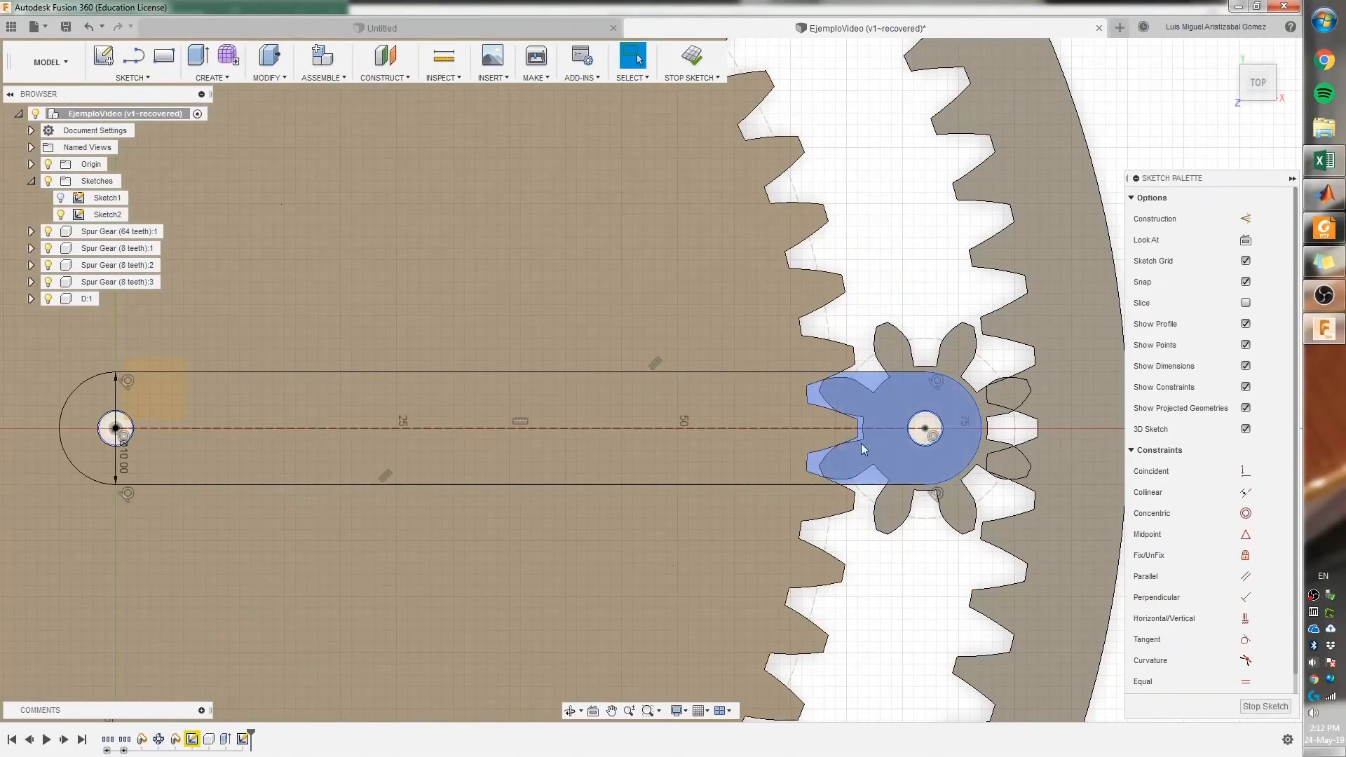
click(678, 463)
middle_drag(525, 499, 571, 483)
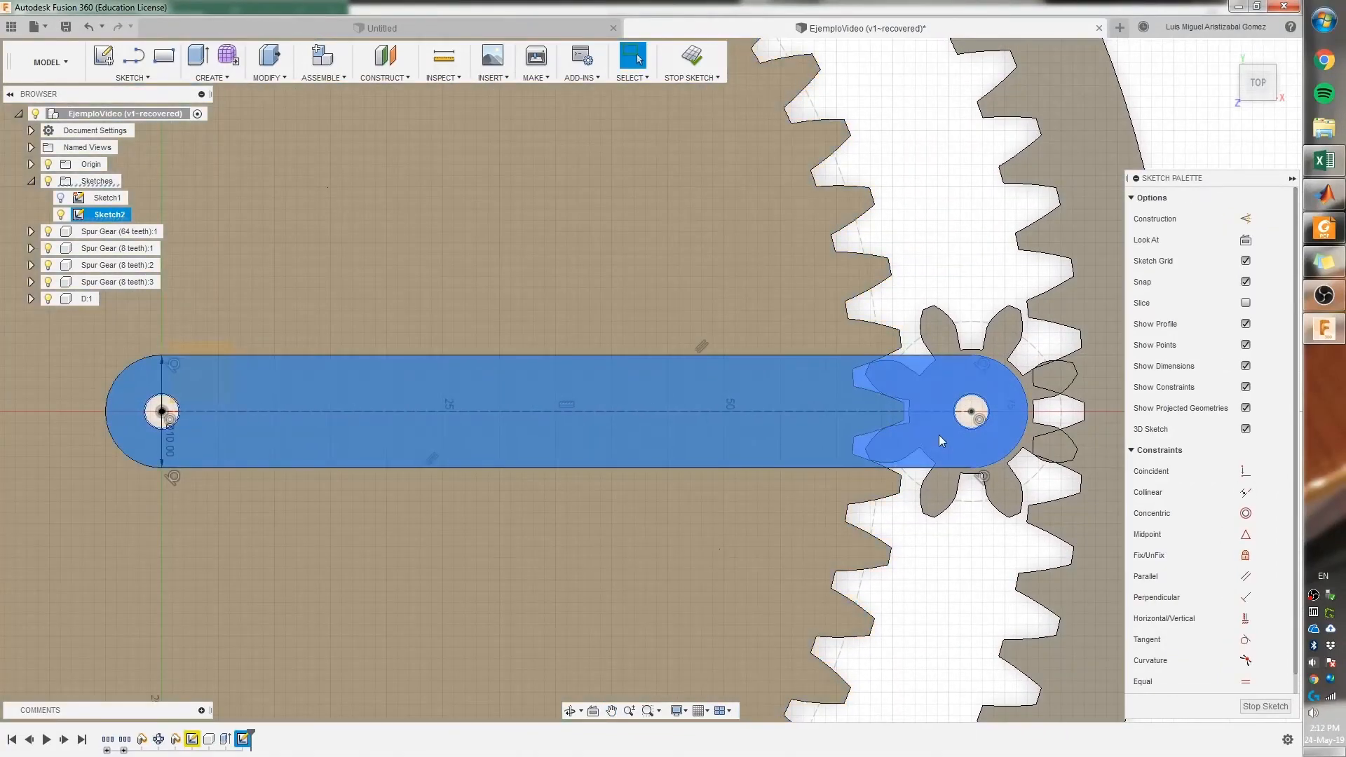
click(937, 436)
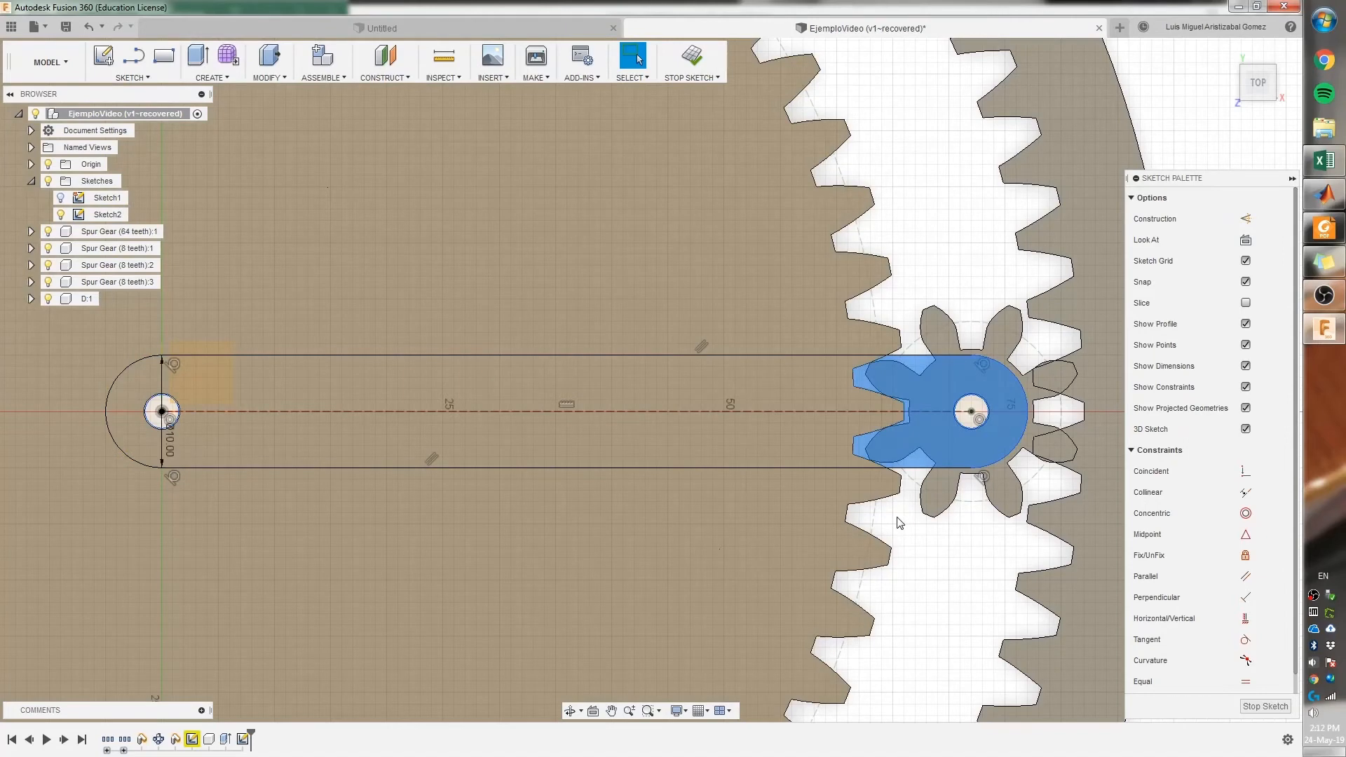
ctrl+click(745, 446)
scroll(625, 452, down, 3)
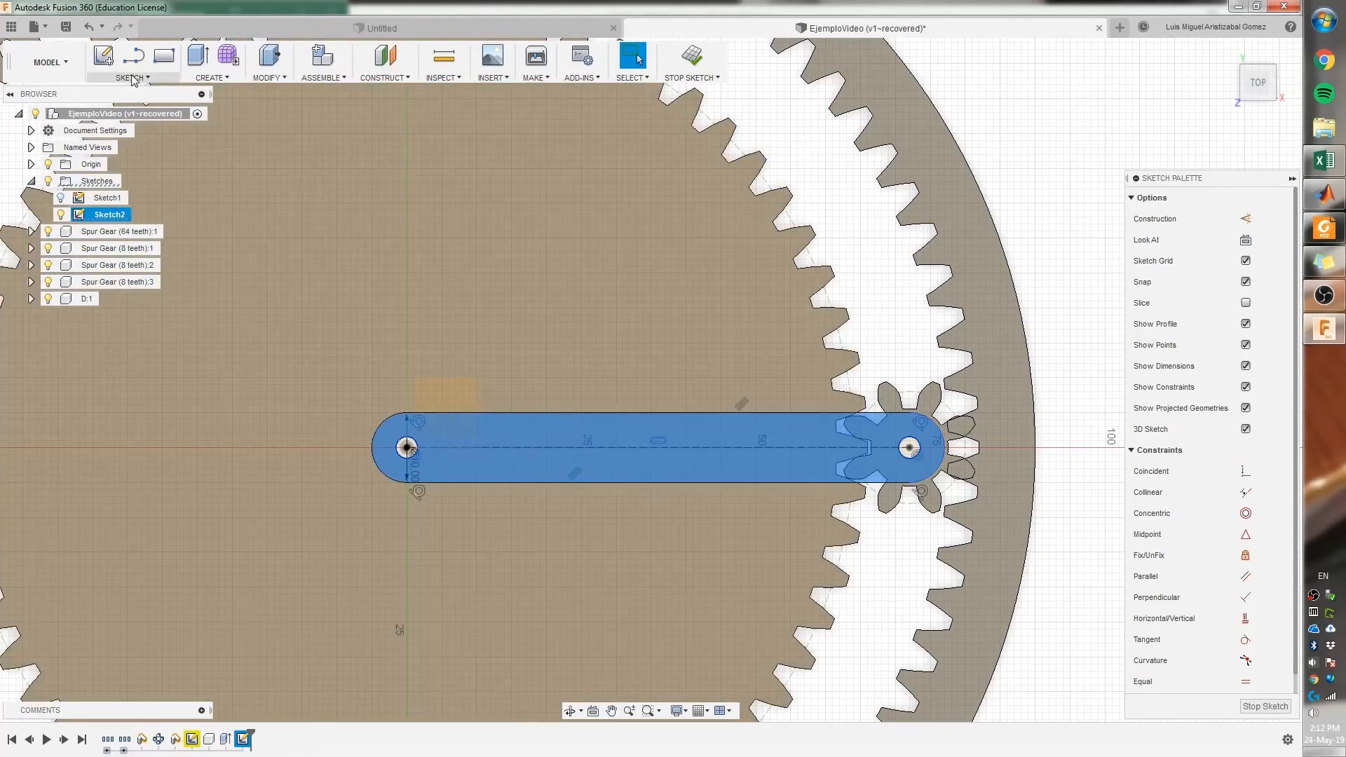
- Circular-pattern the slot outline and its planet-end bore circle around the origin as a full pattern with quantity 3
click(211, 77)
mouse_move(169, 82)
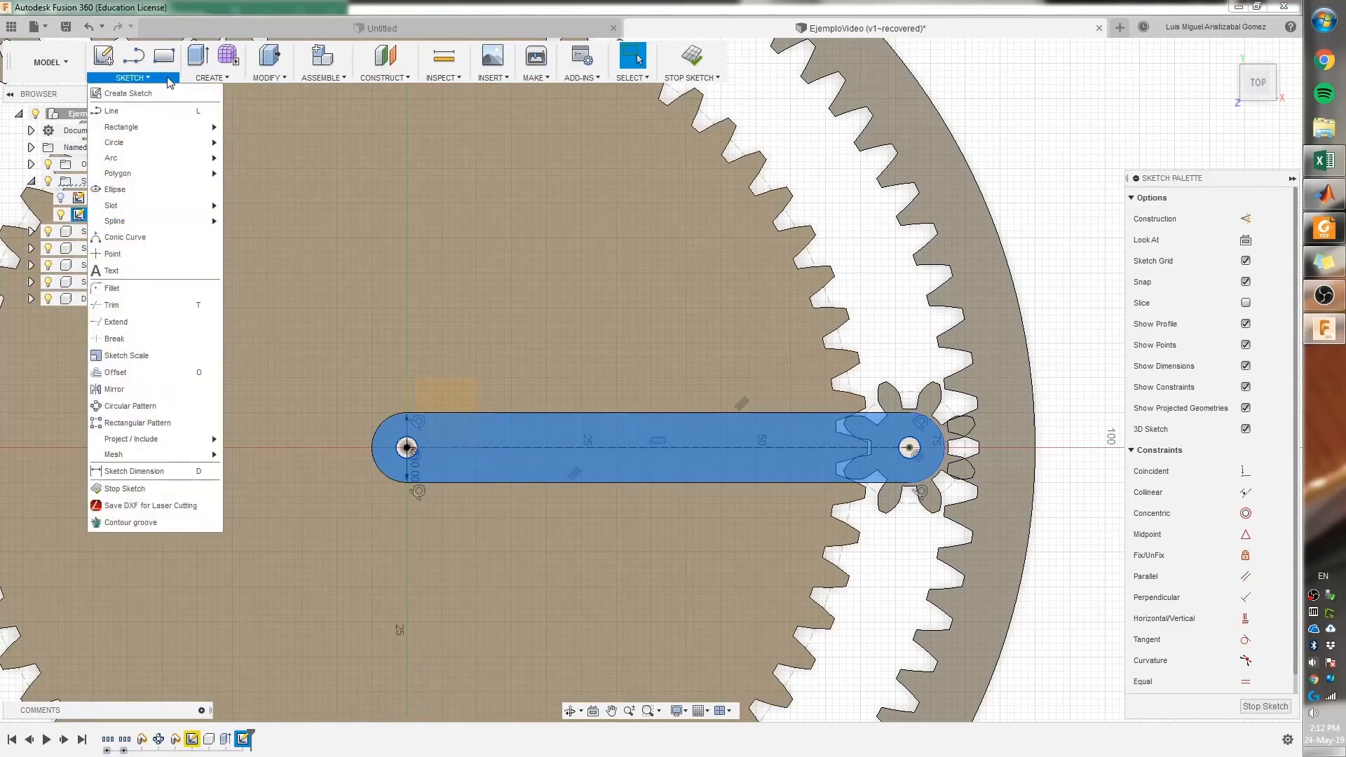
click(136, 408)
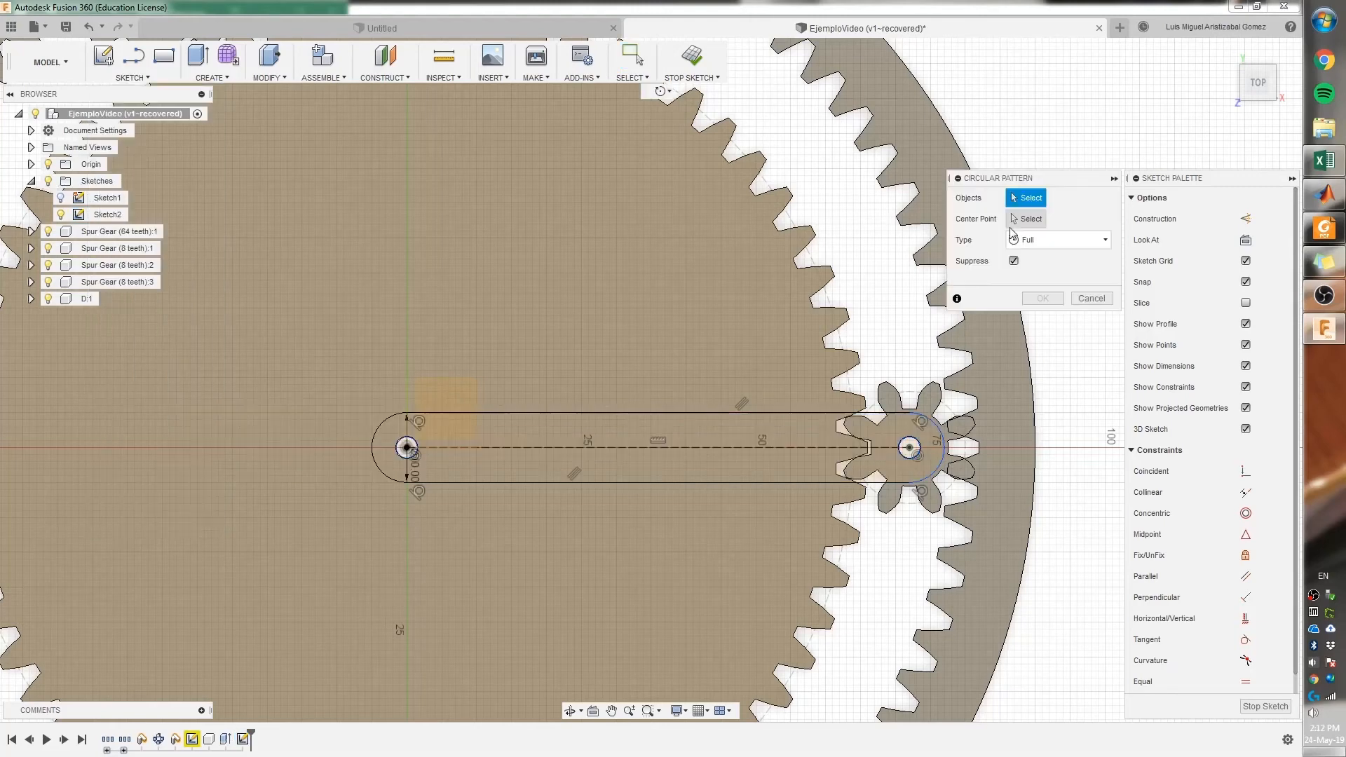
double_click(888, 414)
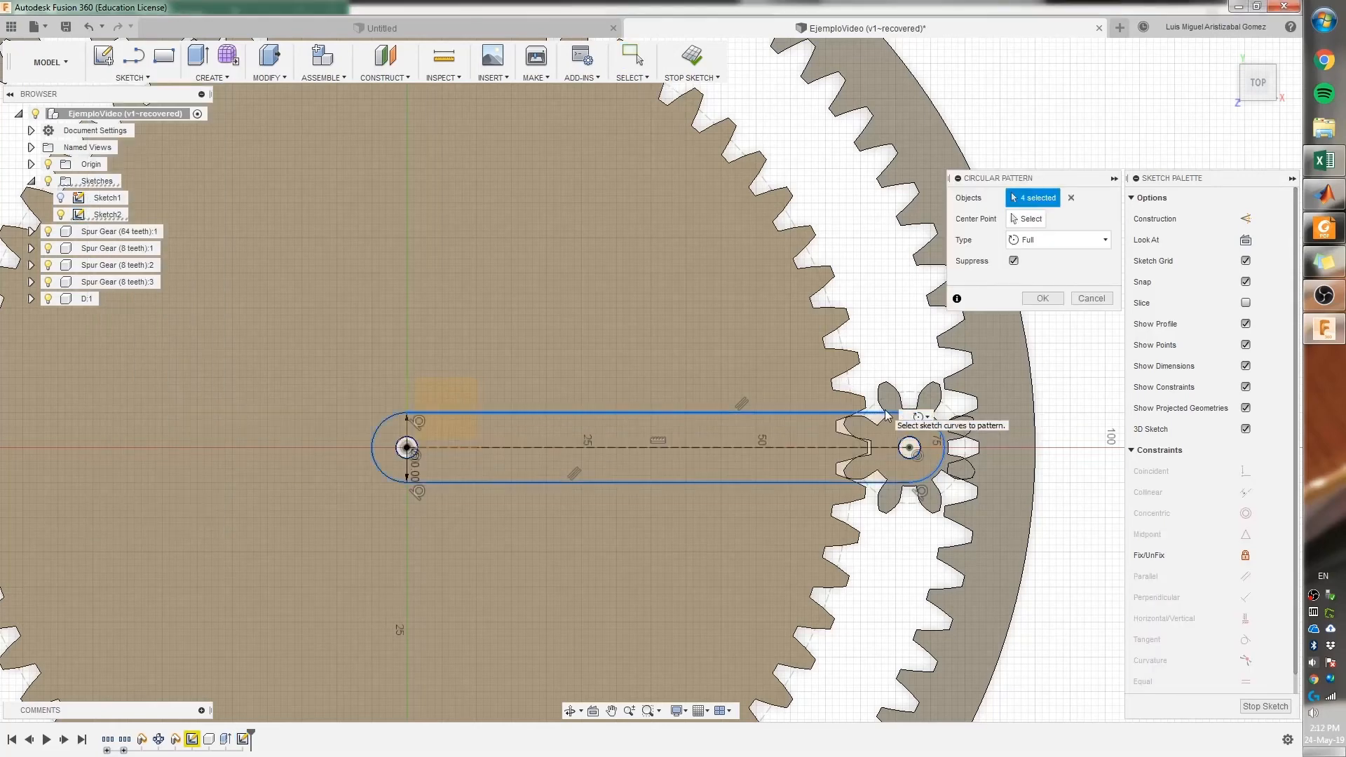
click(914, 452)
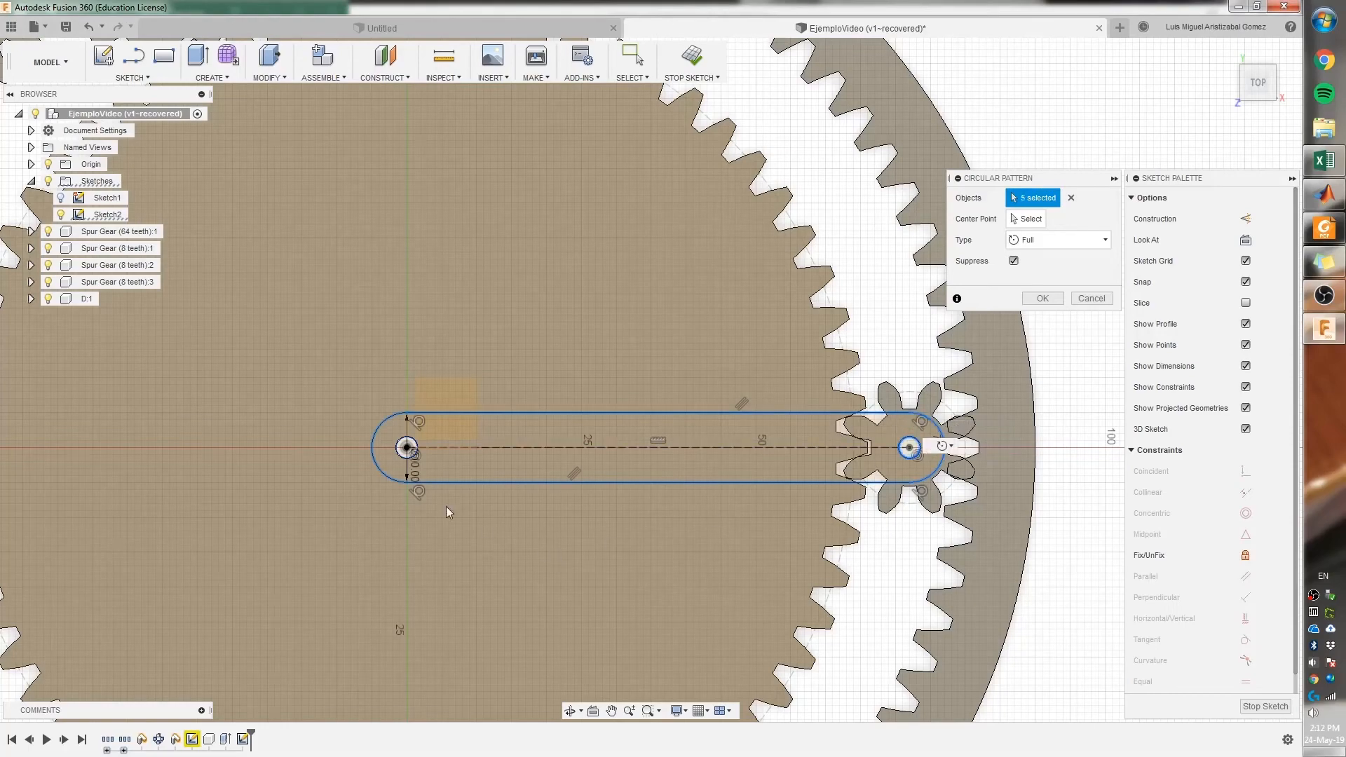
click(1019, 219)
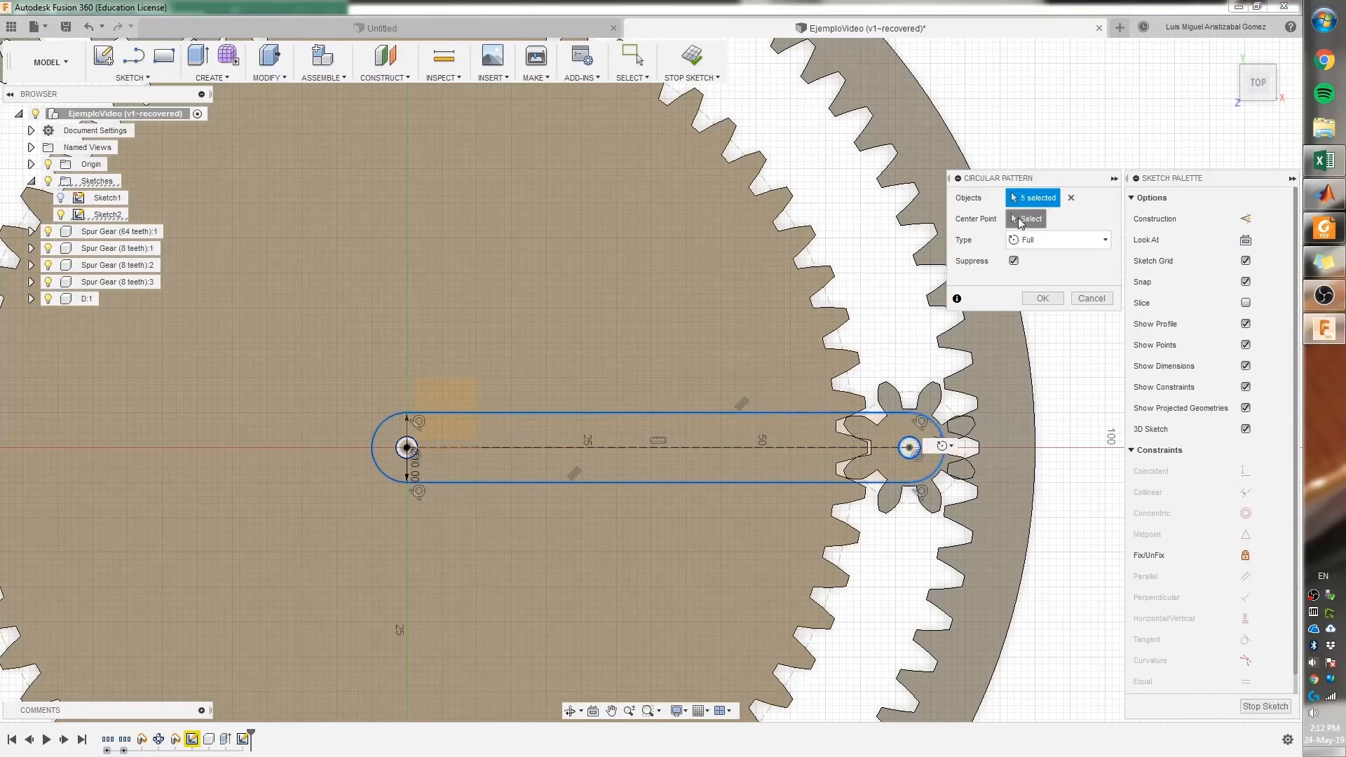
scroll(412, 430, up, 2)
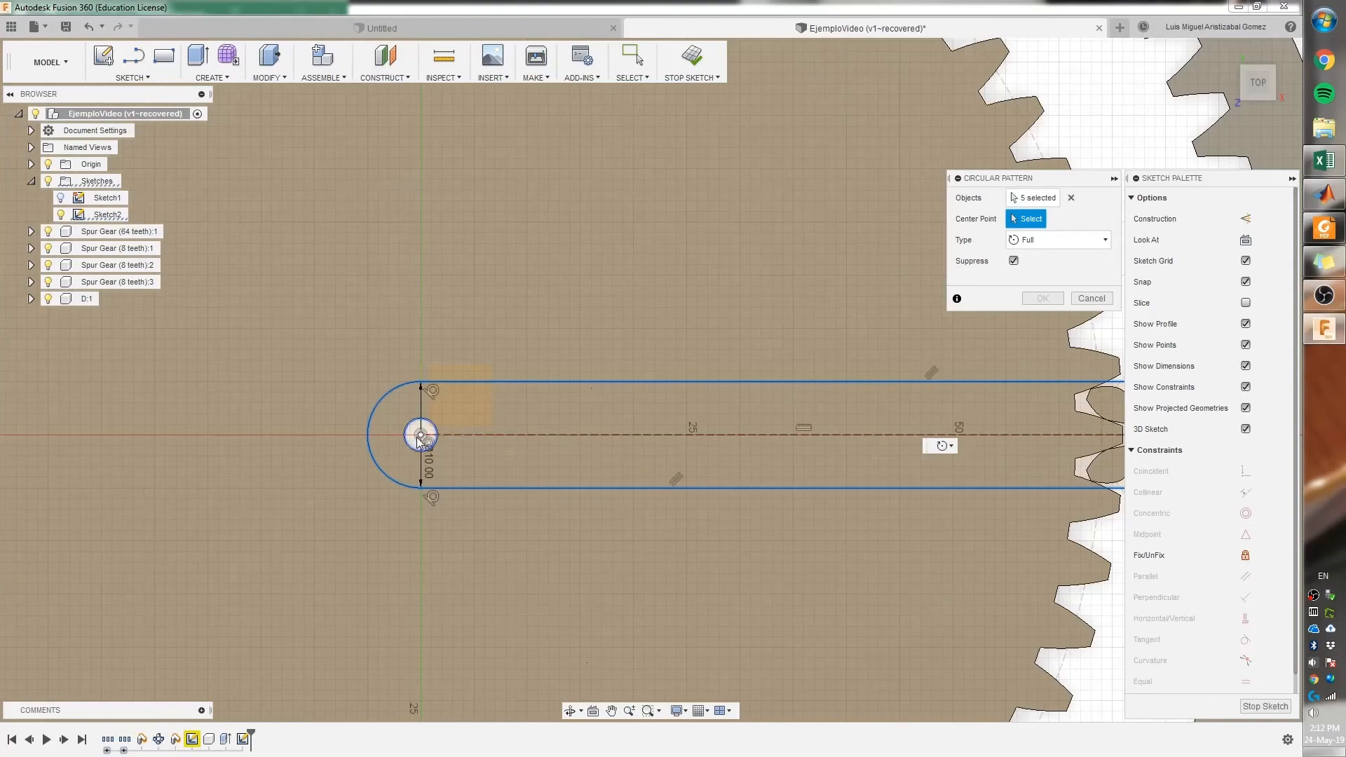
click(418, 437)
scroll(486, 502, down, 6)
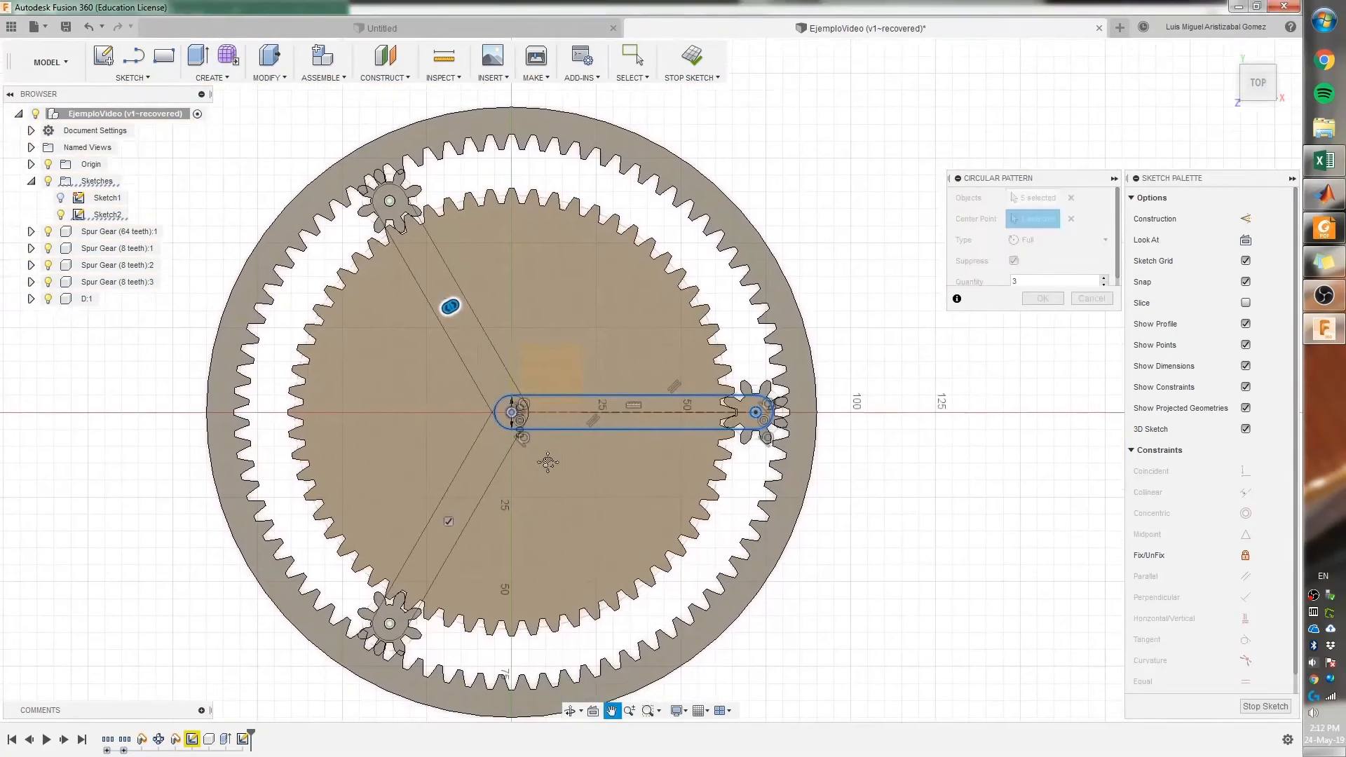
middle_drag(548, 462, 546, 454)
scroll(495, 538, up, 3)
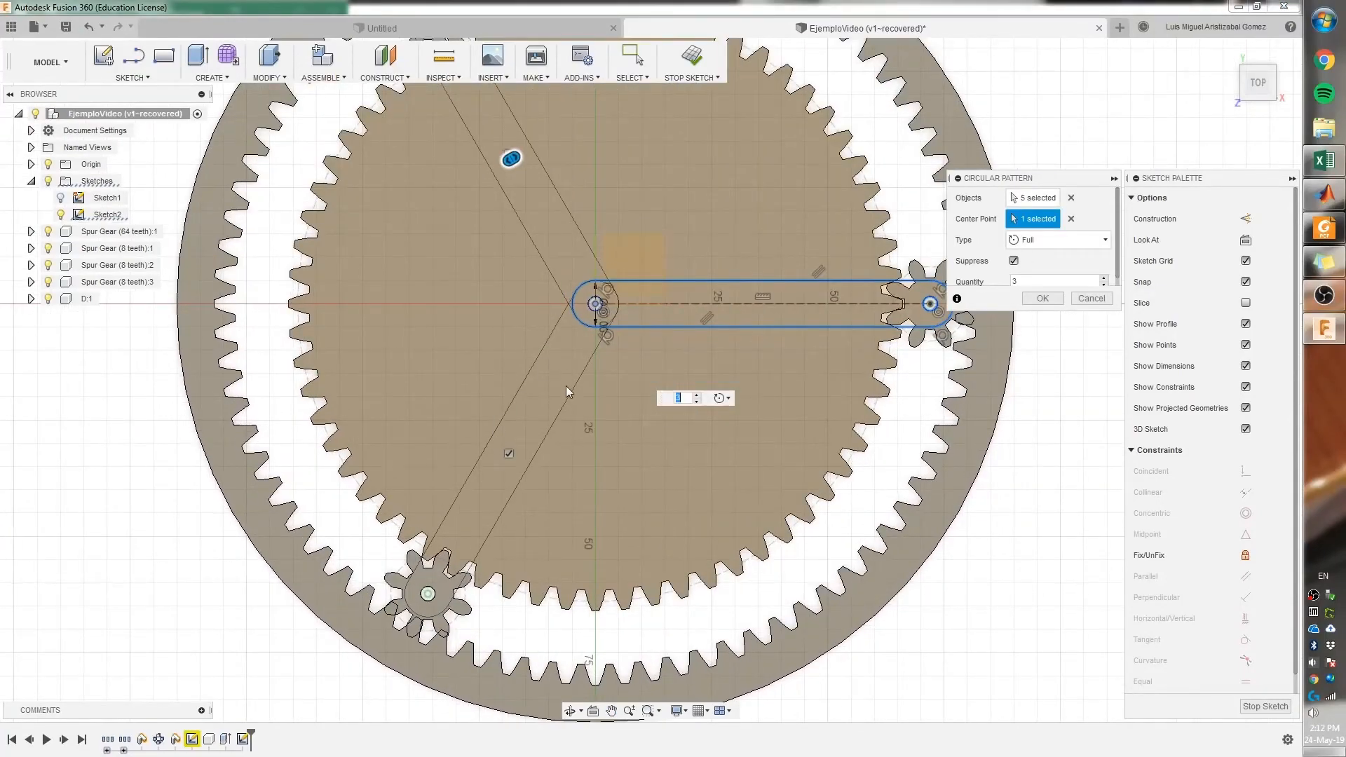
middle_drag(560, 329, 557, 401)
scroll(566, 375, up, 2)
scroll(583, 383, down, 3)
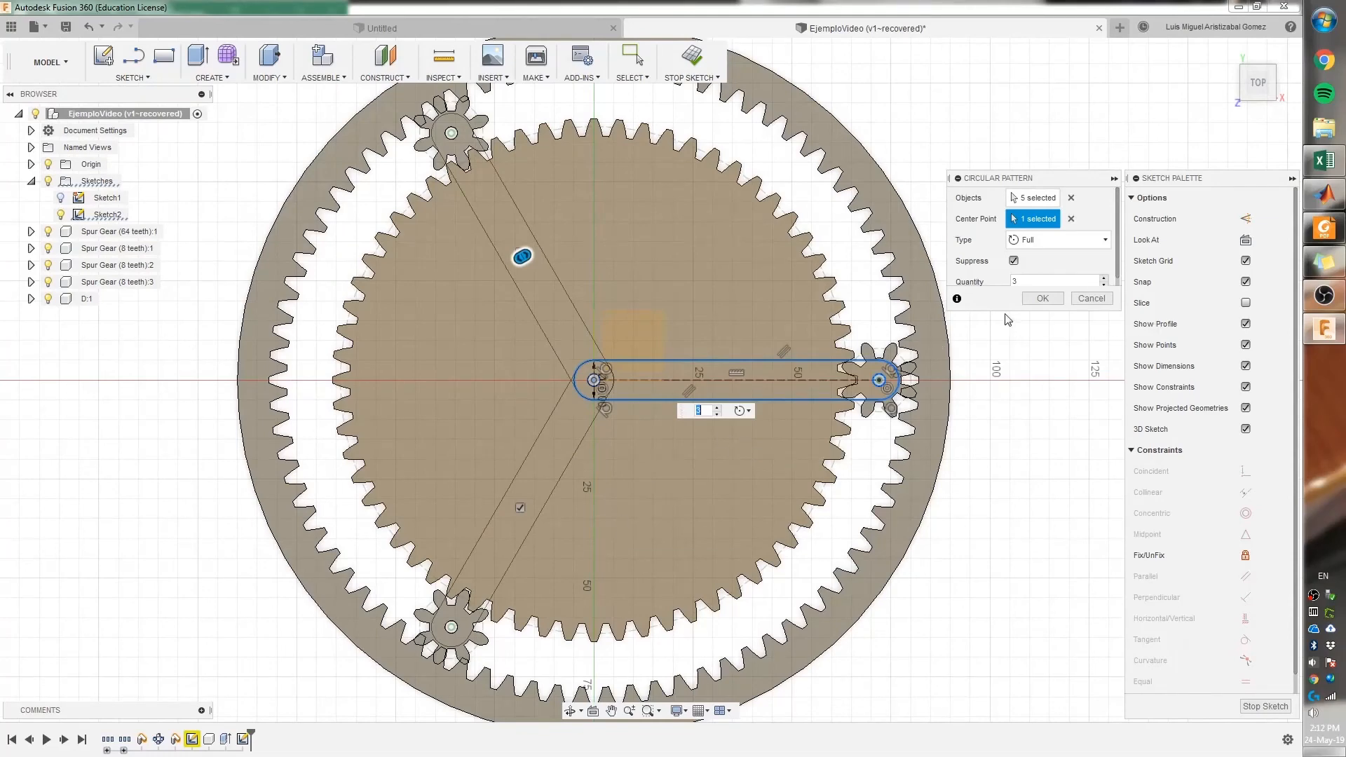
click(1042, 300)
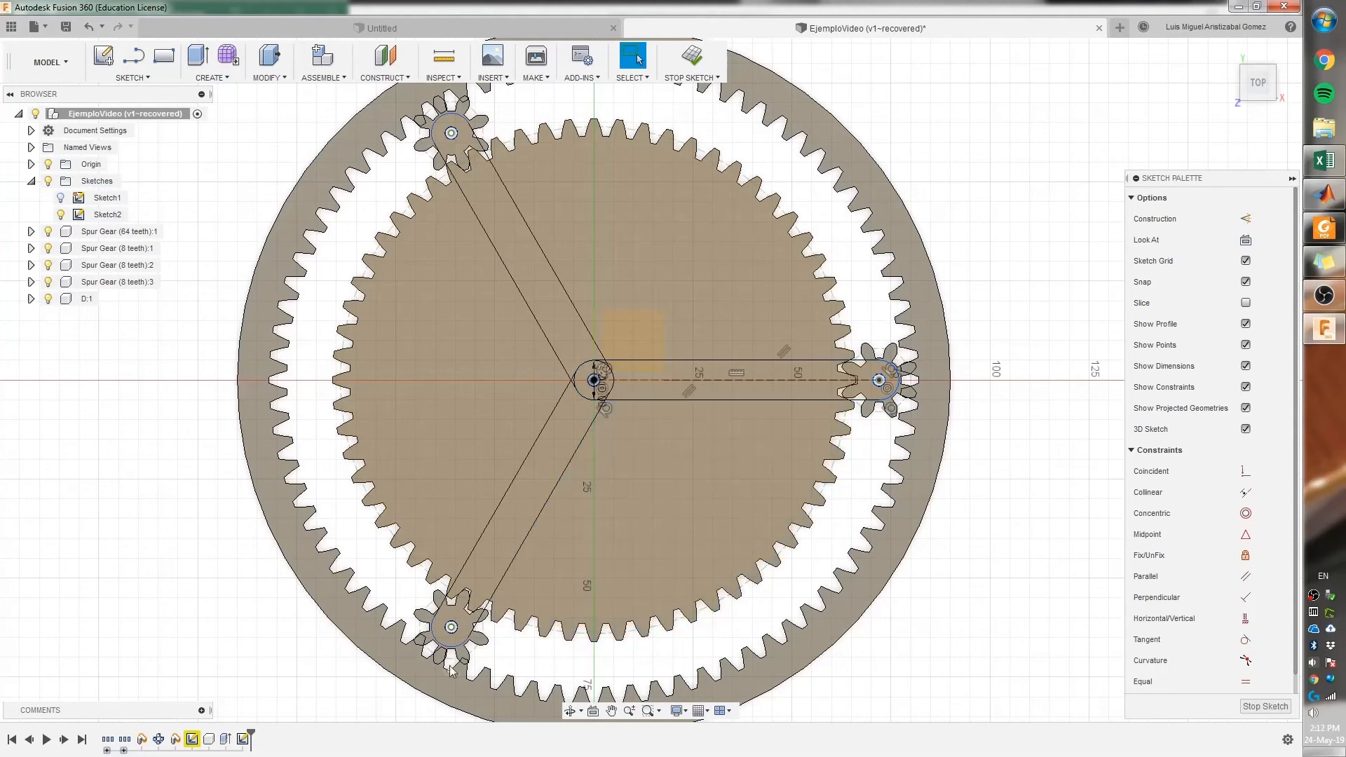
- Extrude the three arm profiles and the central hub, leaving out the bore circles, 3 mm as a new component
scroll(465, 635, up, 2)
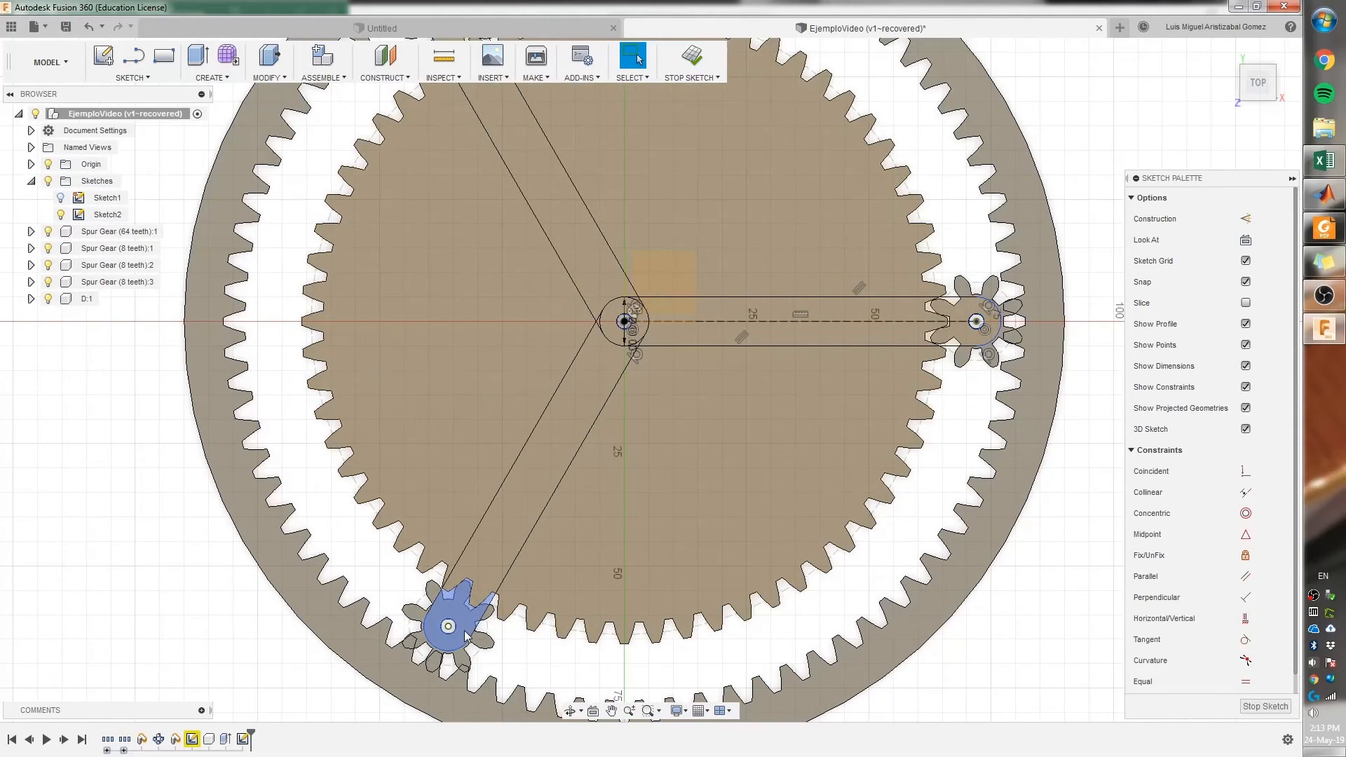
click(487, 521)
middle_drag(720, 348, 675, 431)
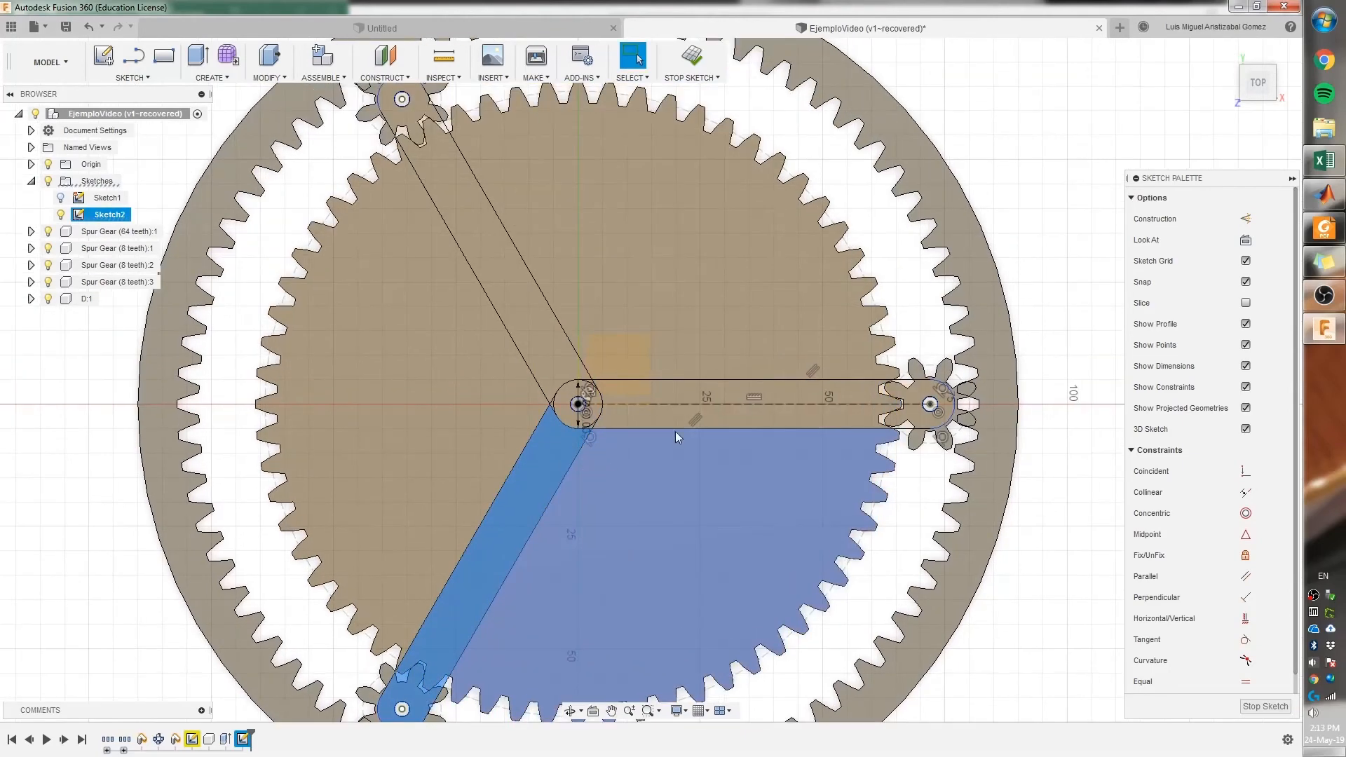
ctrl+click(911, 422)
scroll(597, 423, up, 6)
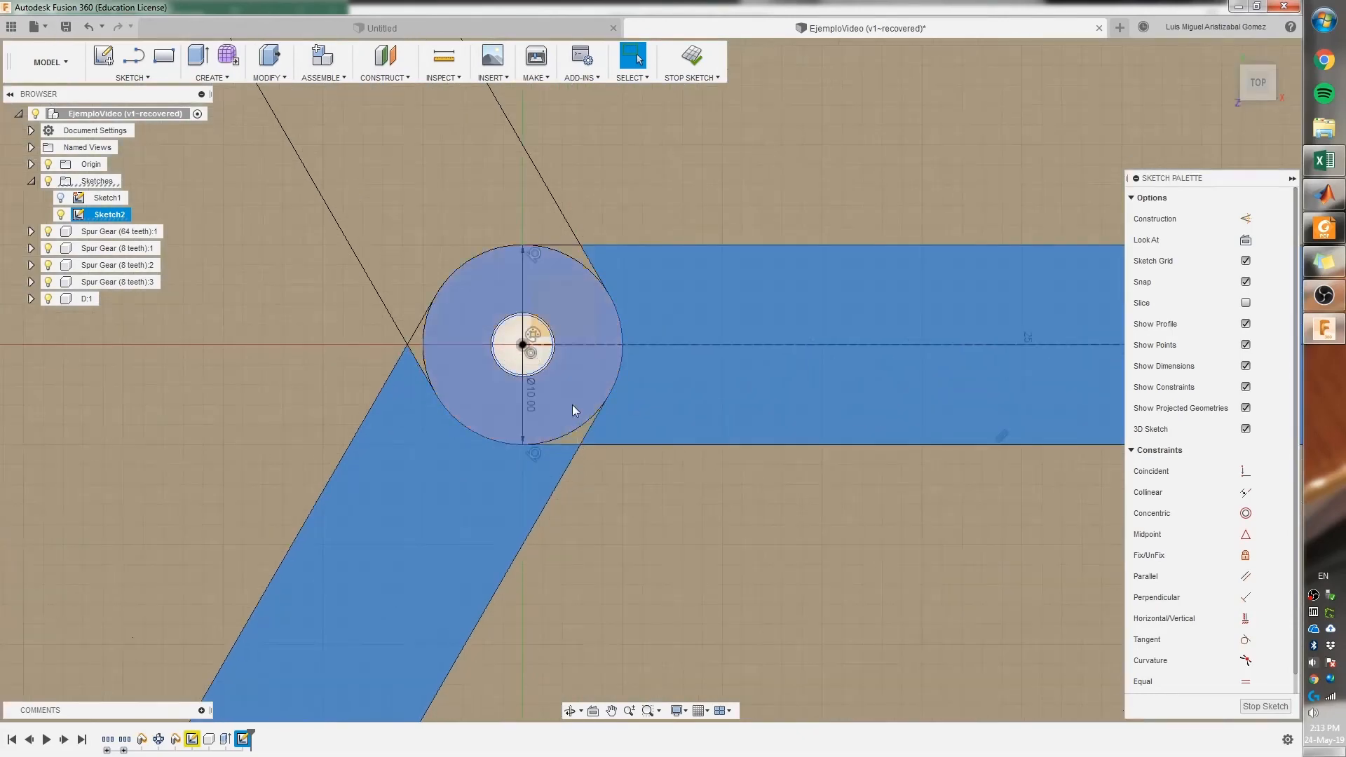
ctrl+click(584, 413)
ctrl+click(577, 435)
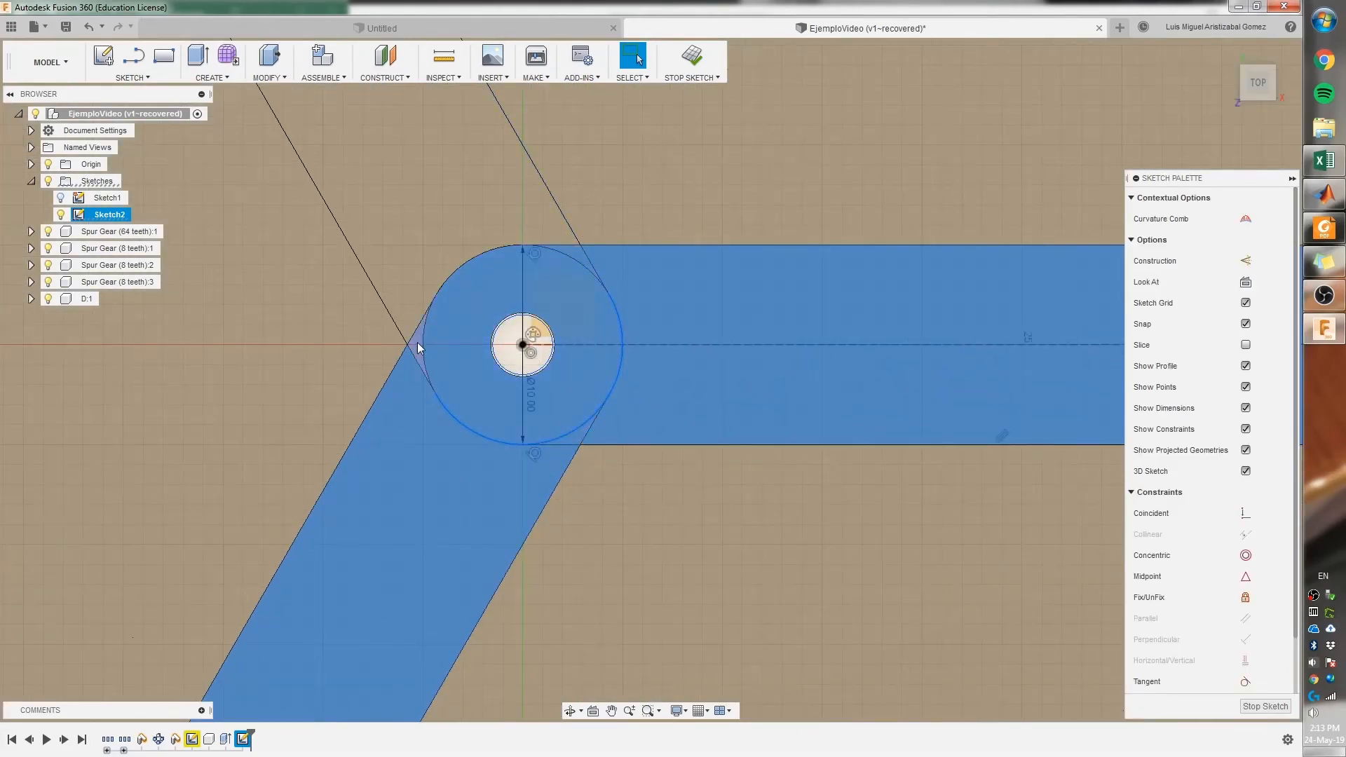
ctrl+click(415, 317)
scroll(432, 283, down, 7)
scroll(541, 385, up, 10)
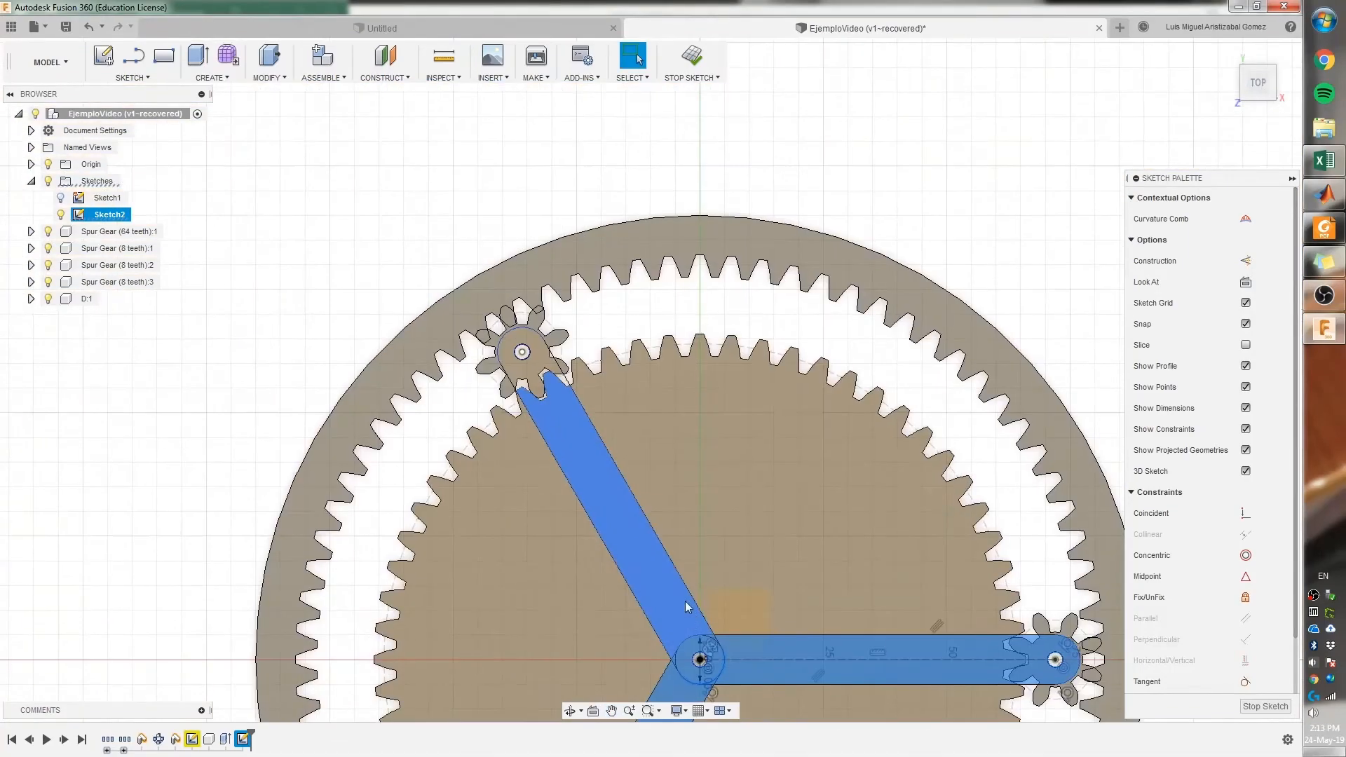
scroll(541, 385, down, 6)
scroll(542, 384, up, 10)
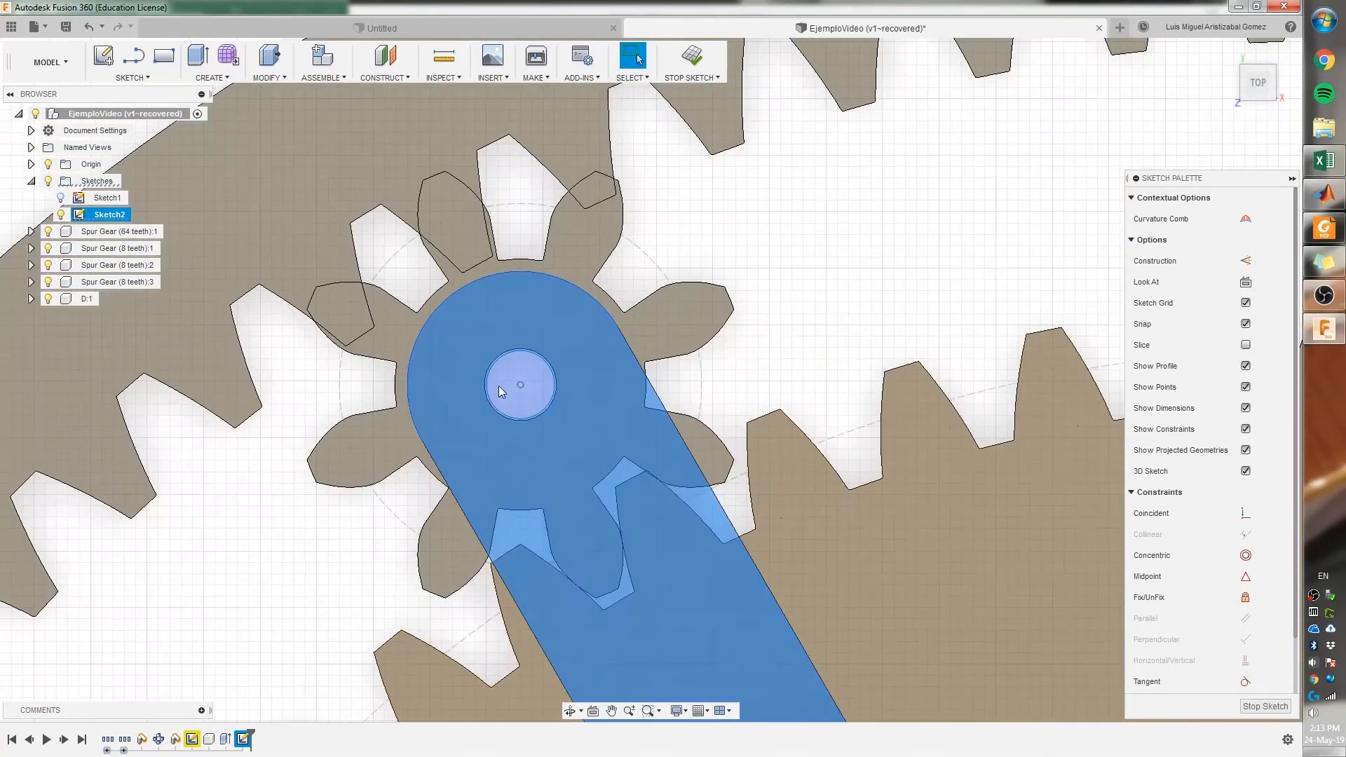
scroll(628, 532, down, 8)
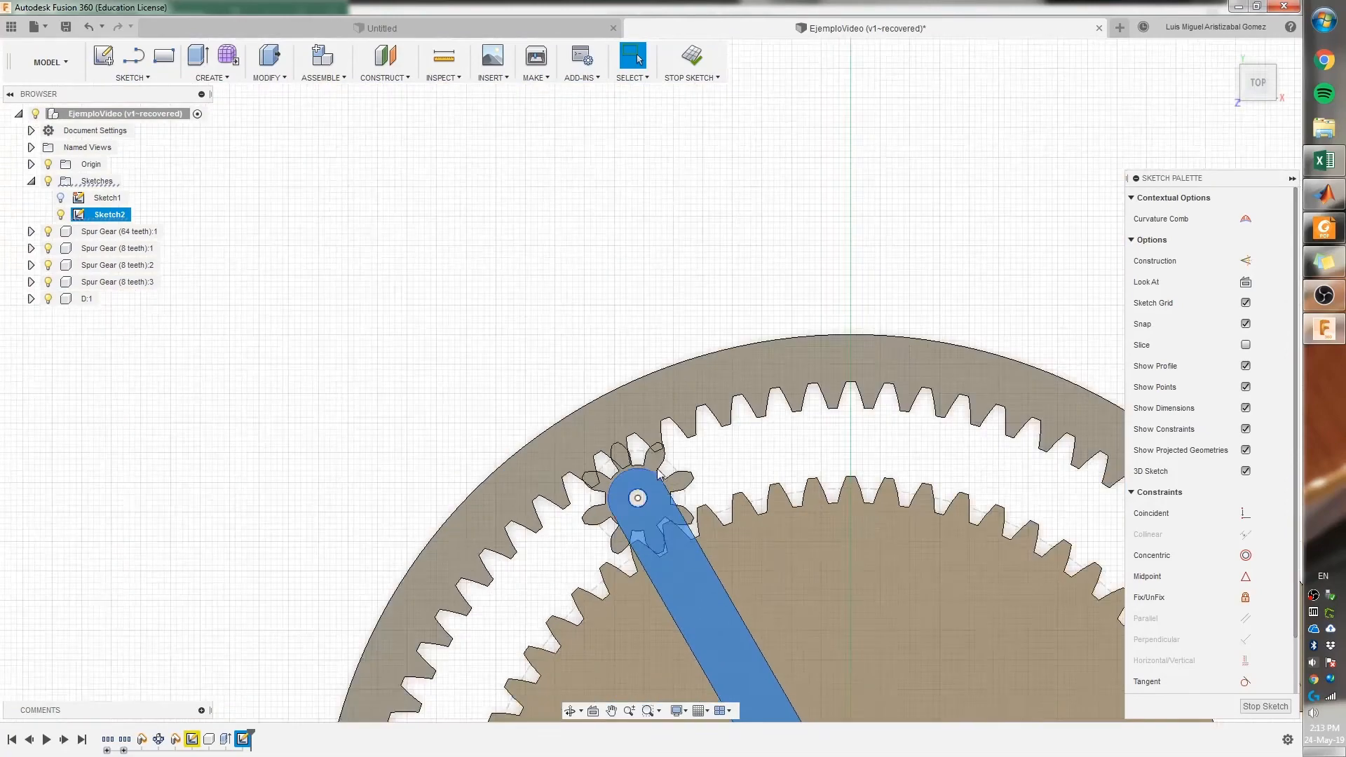
middle_drag(829, 448, 717, 215)
shift+middle_drag(723, 534, 696, 468)
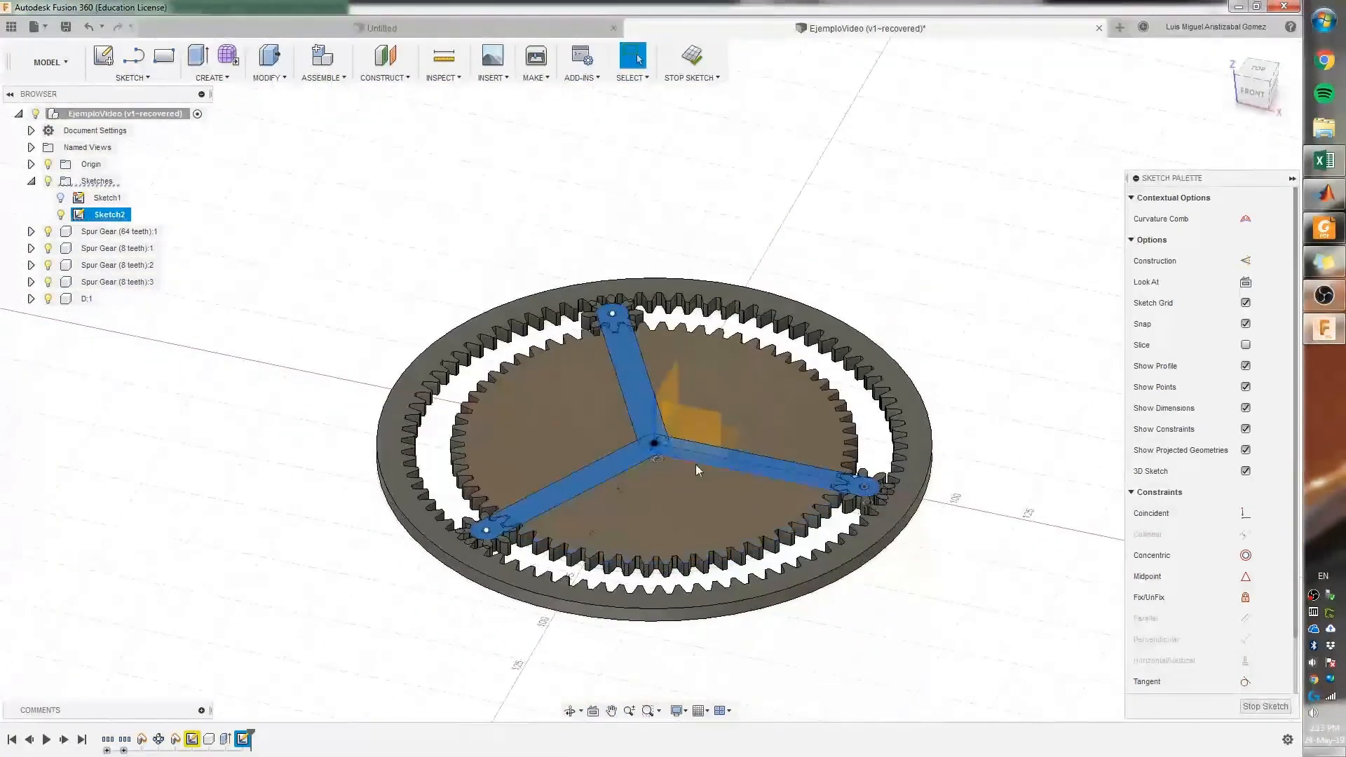
scroll(694, 468, up, 3)
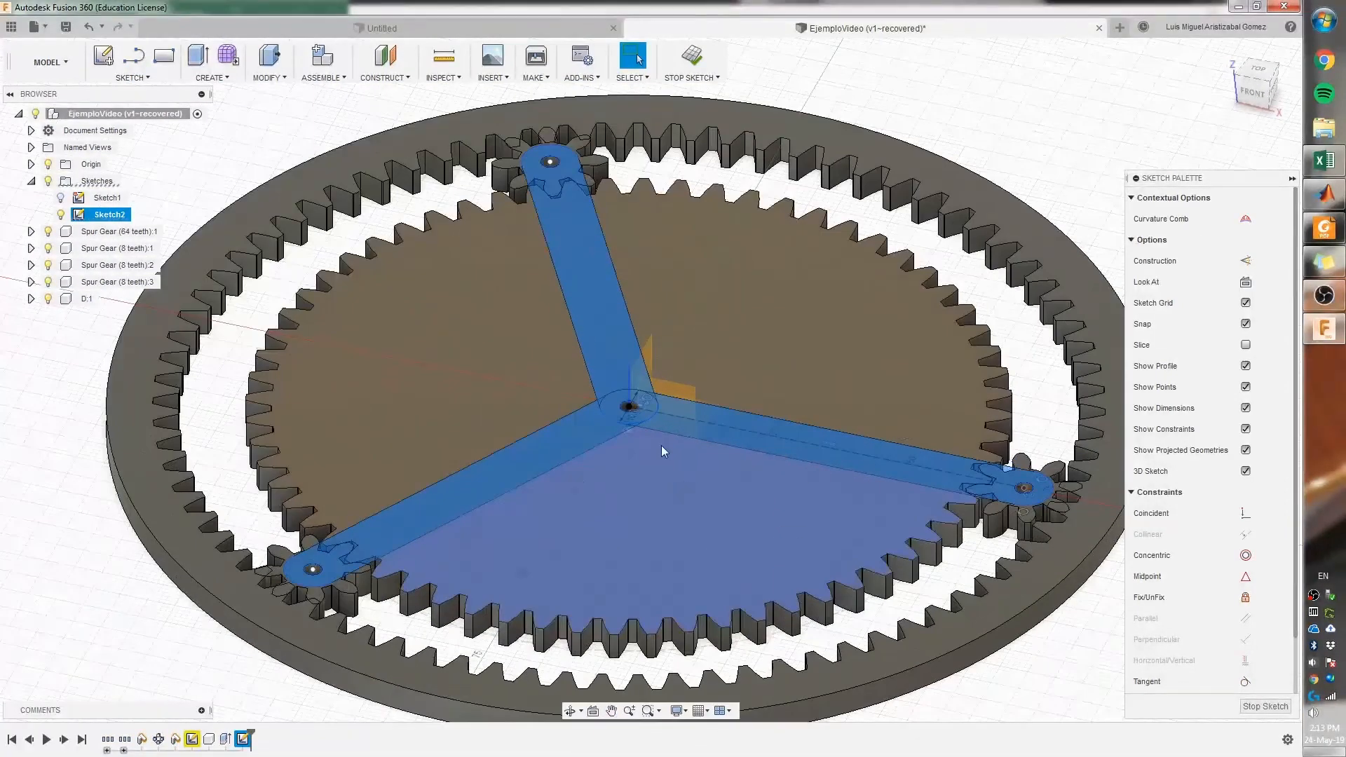
click(197, 58)
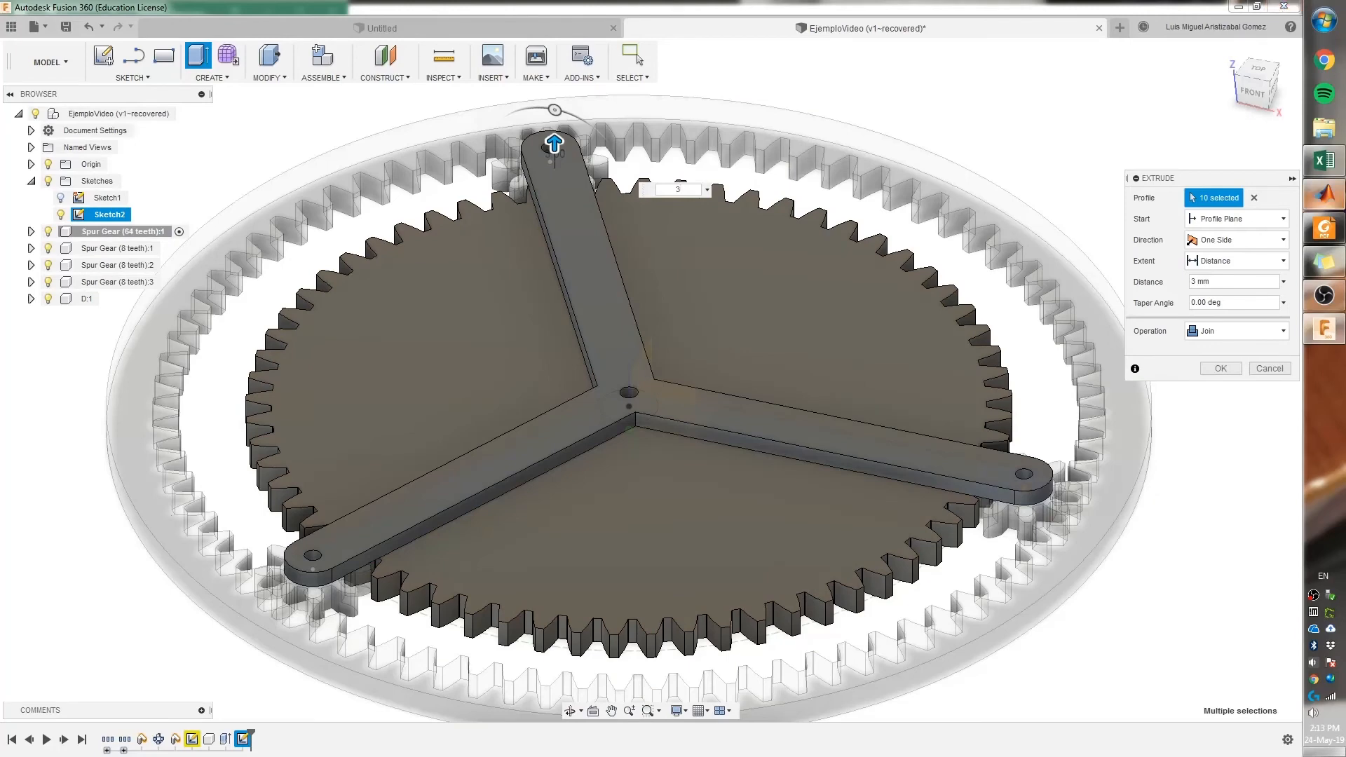
click(1234, 330)
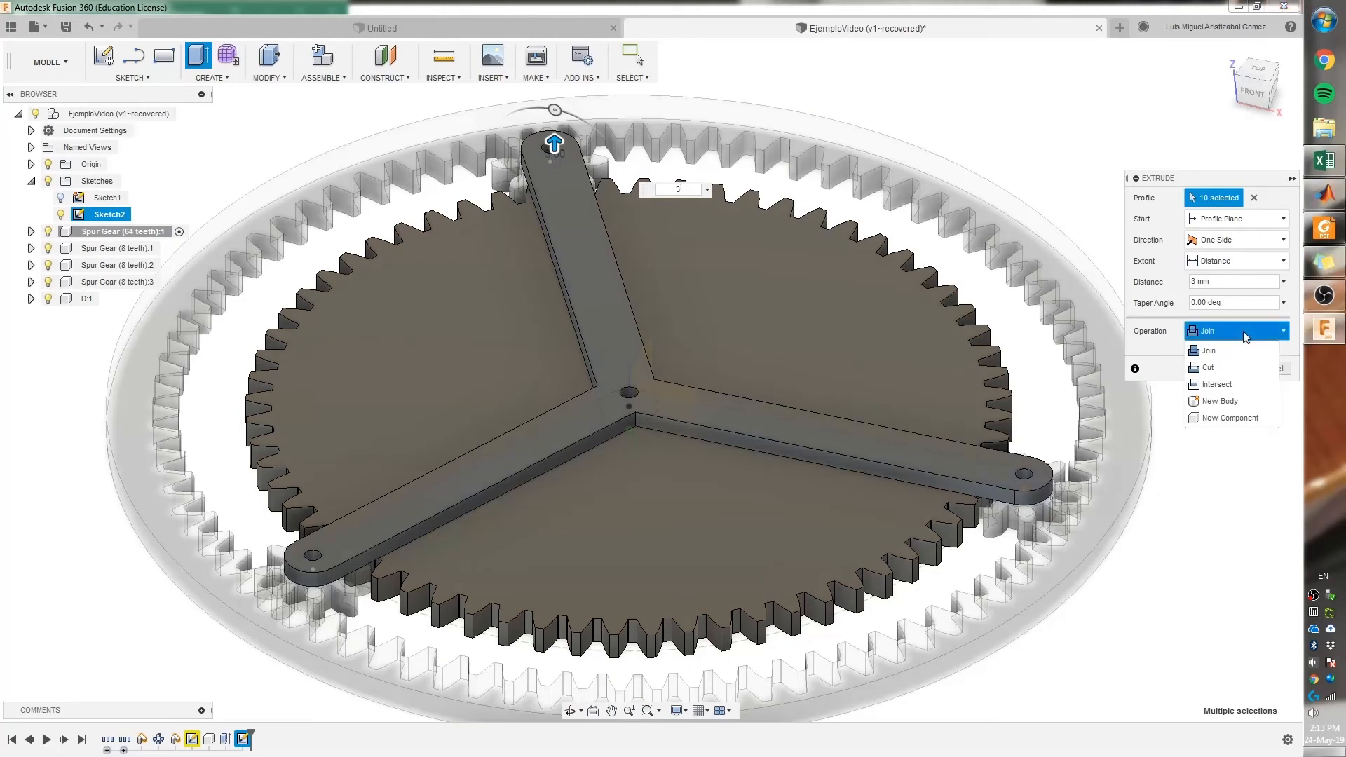
click(1211, 420)
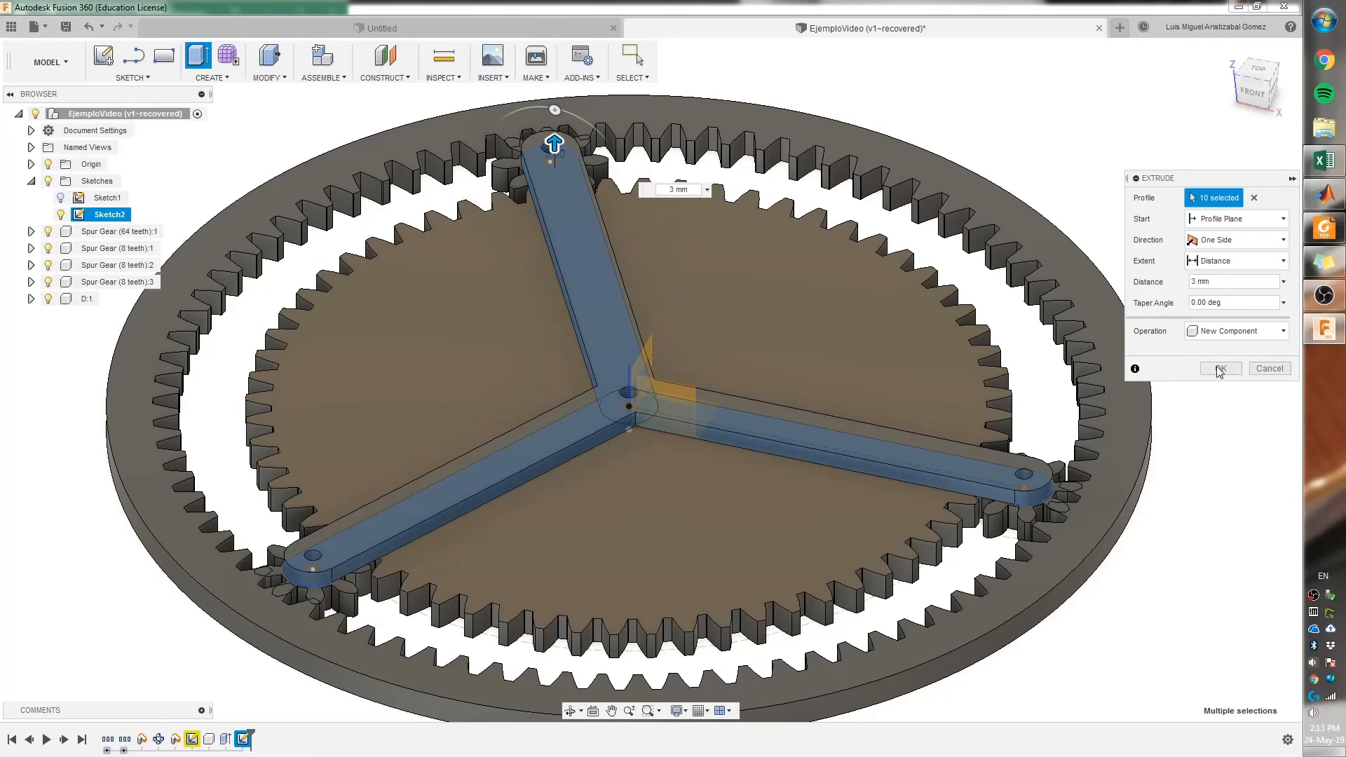
click(1219, 368)
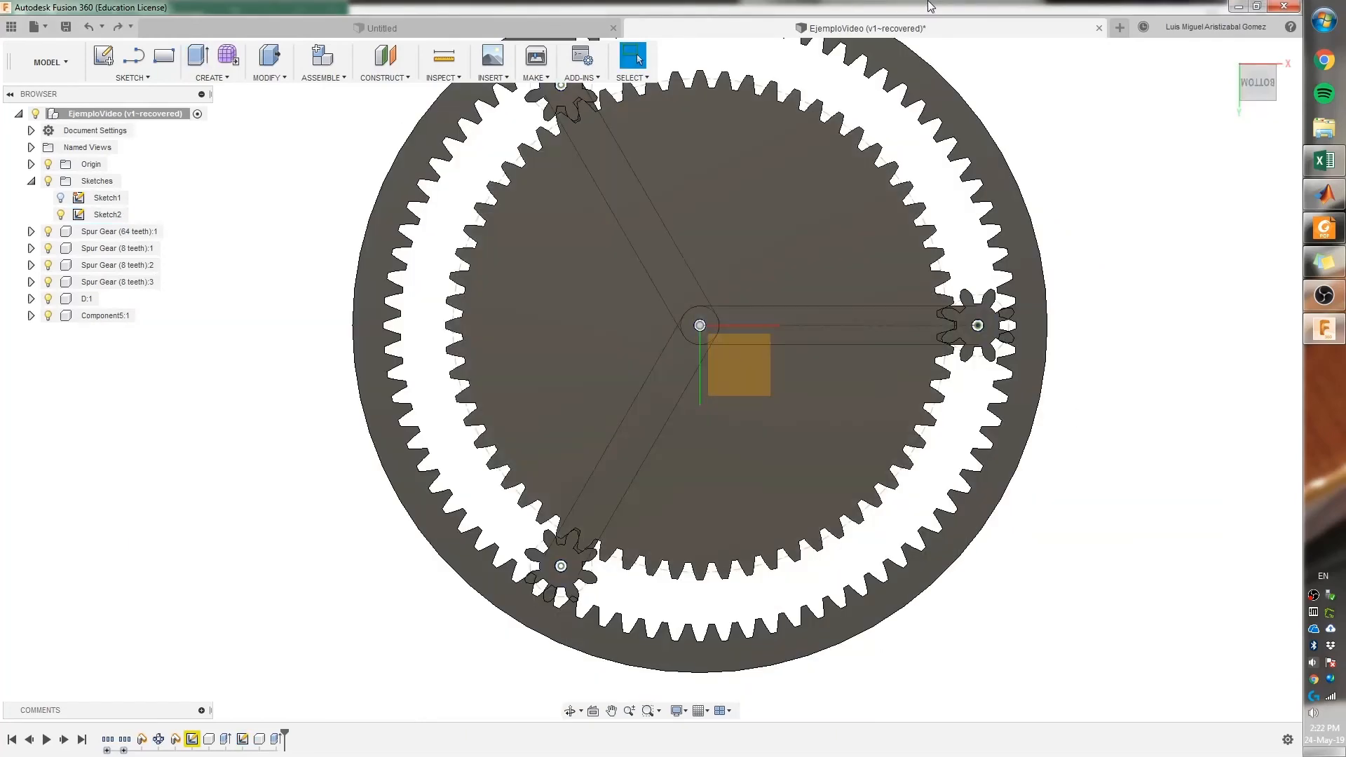
- Reopen Sketch2, the three-arm carrier sketch, for editing
middle_drag(732, 530, 766, 541)
shift+middle_drag(636, 259, 679, 99)
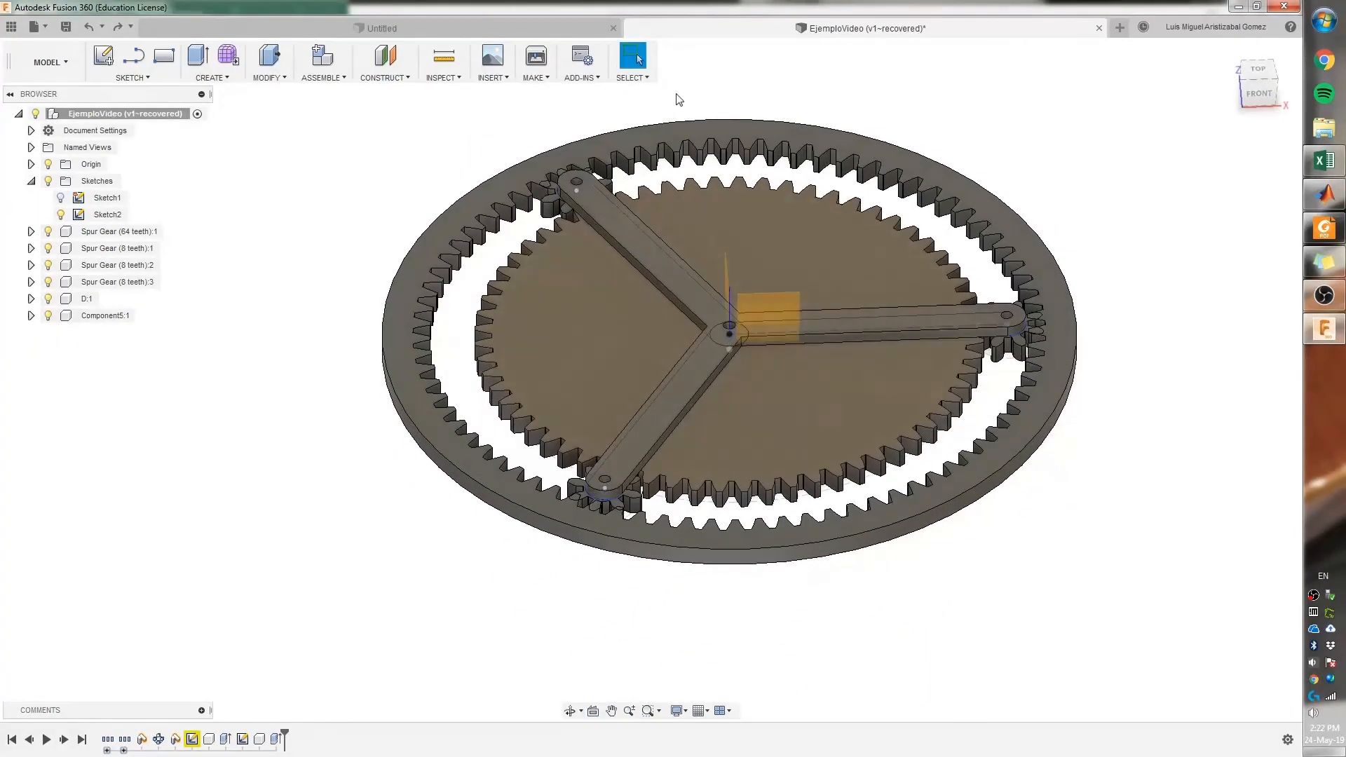
scroll(565, 438, up, 3)
middle_drag(785, 490, 567, 520)
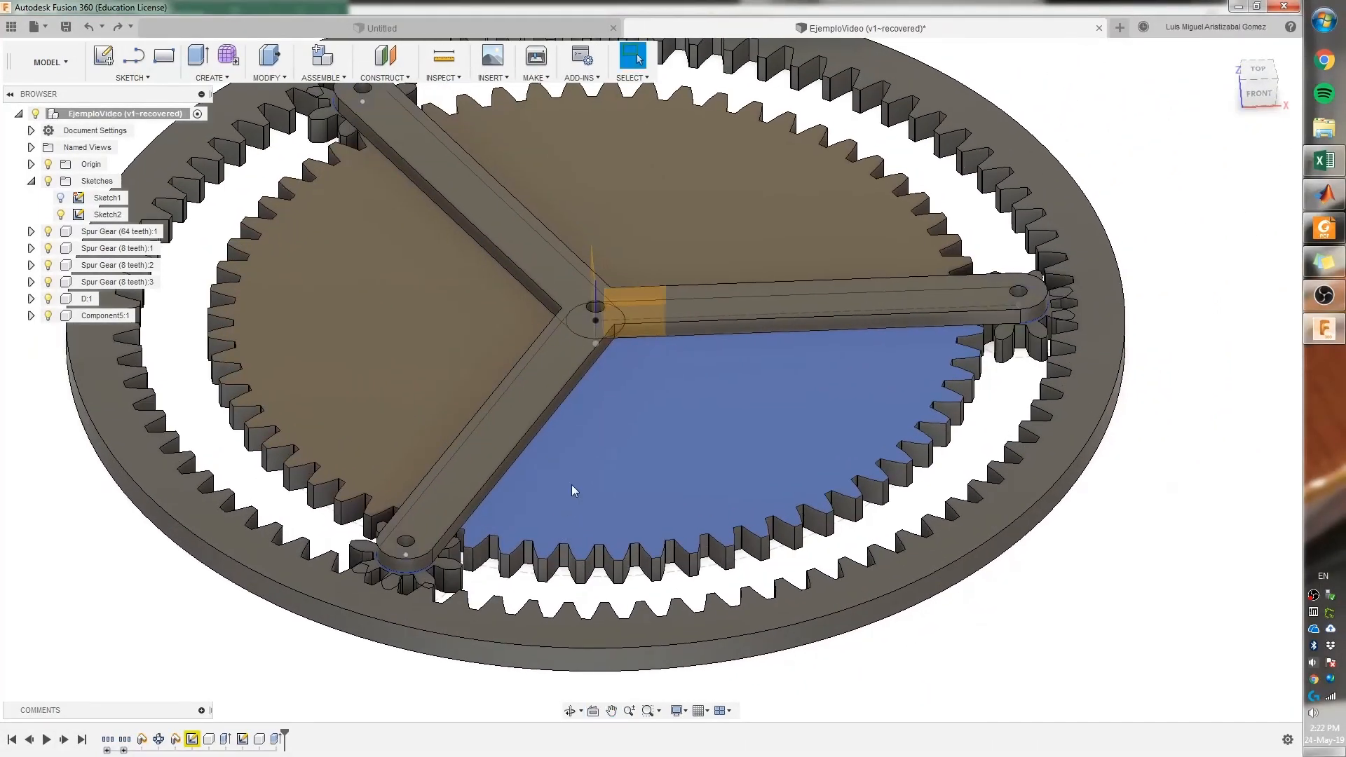
middle_drag(398, 281, 504, 357)
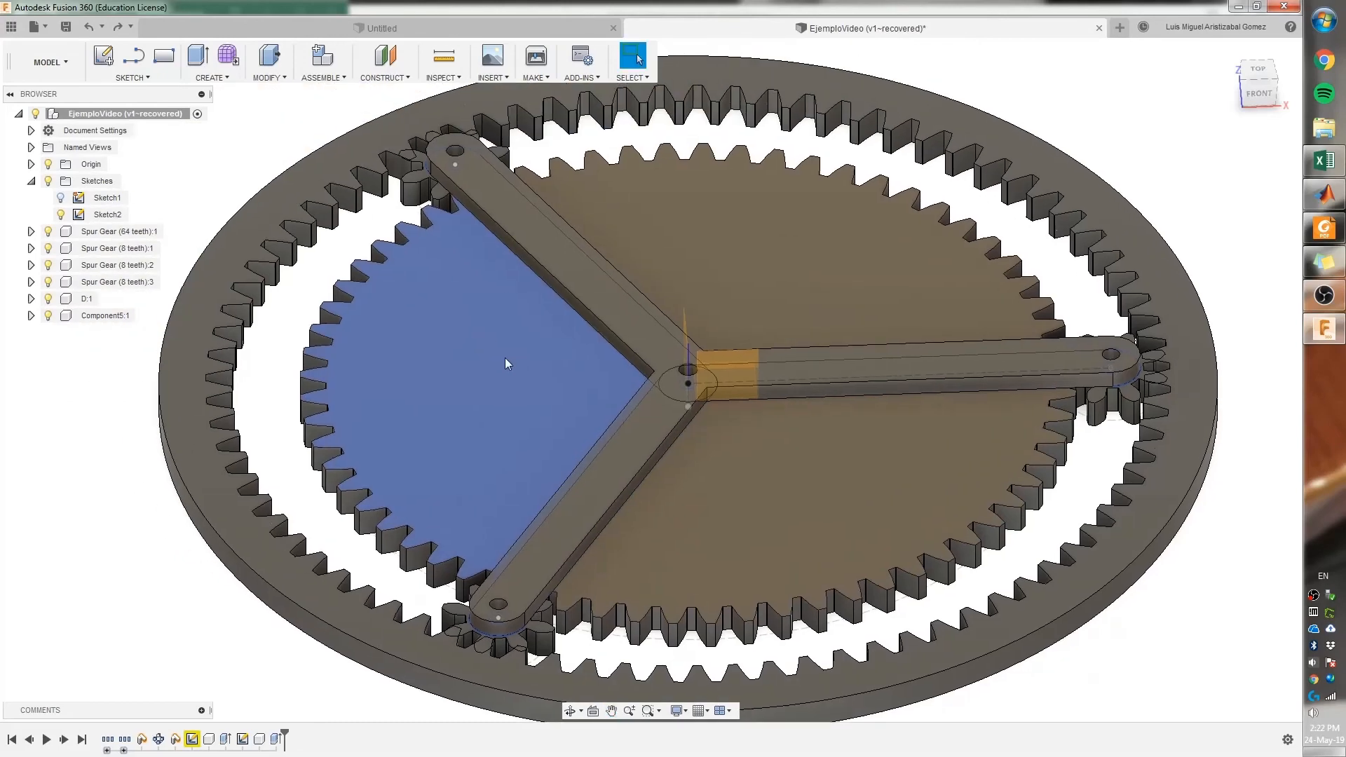
click(106, 216)
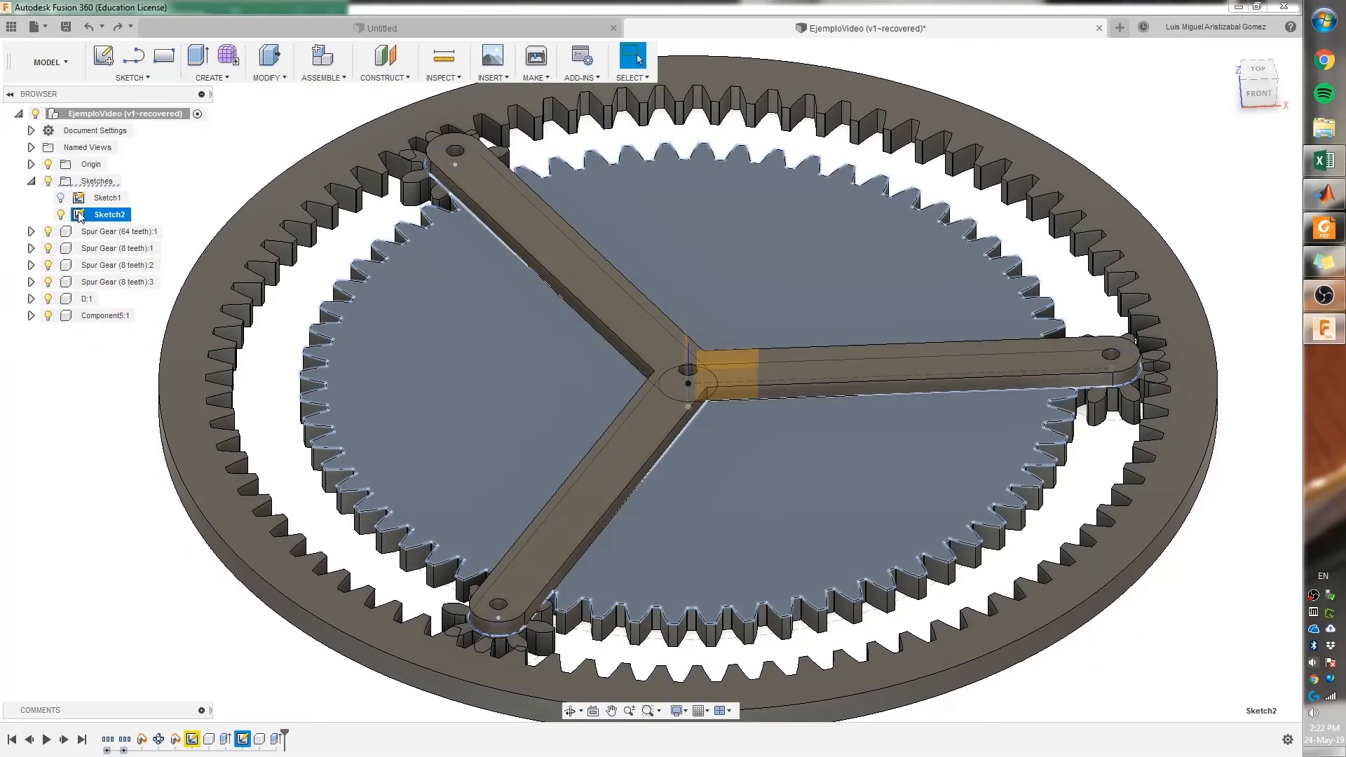
double_click(78, 213)
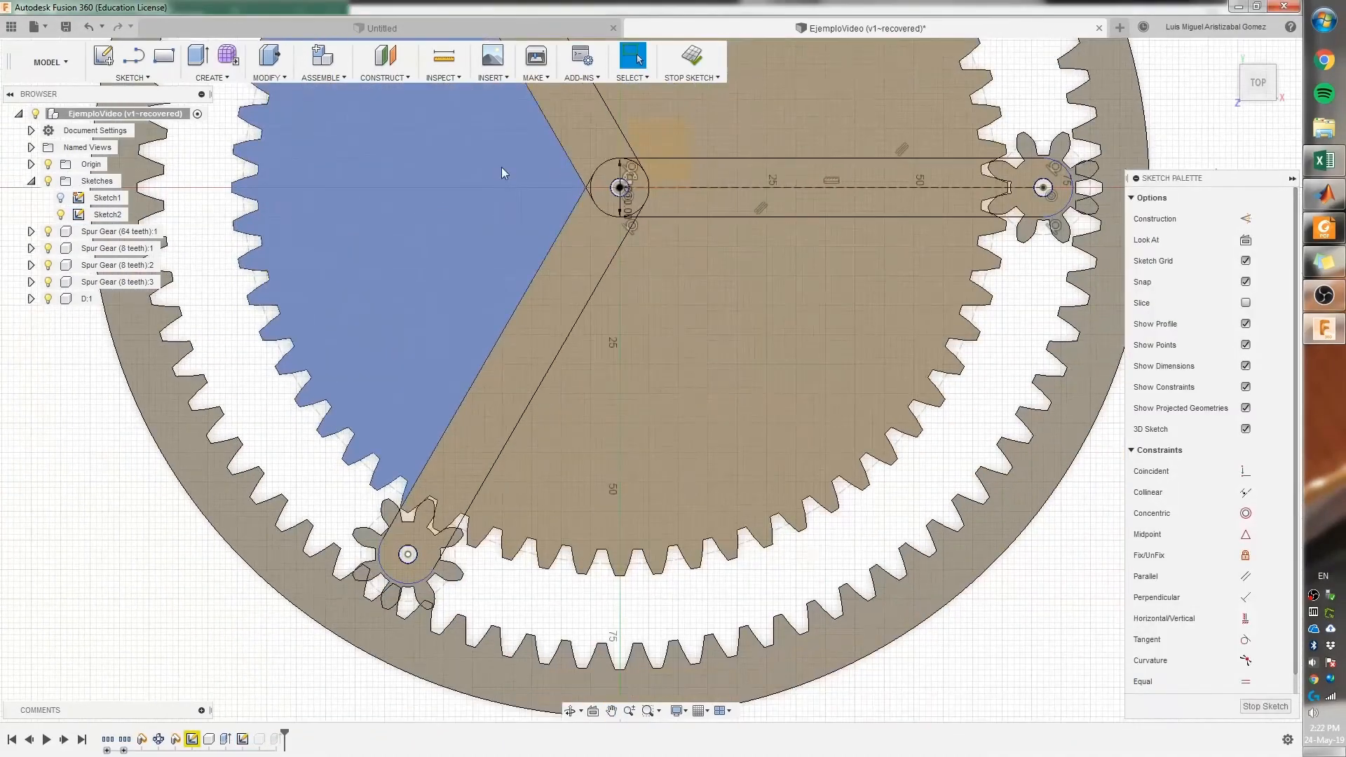
- Select the bore circle profiles at the three planet ends and the hub of the carrier sketch, including the hub bore's thin outer ring
scroll(534, 485, down, 5)
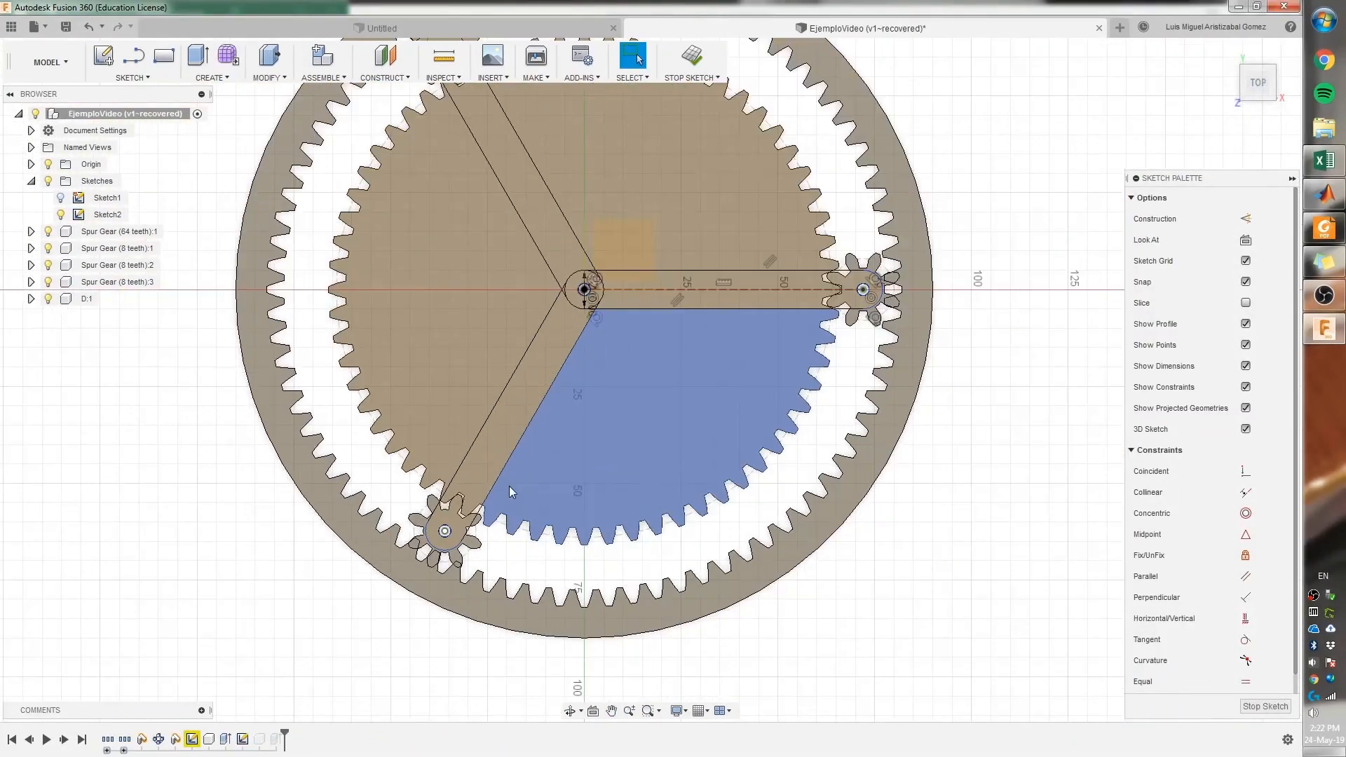
scroll(434, 543, up, 10)
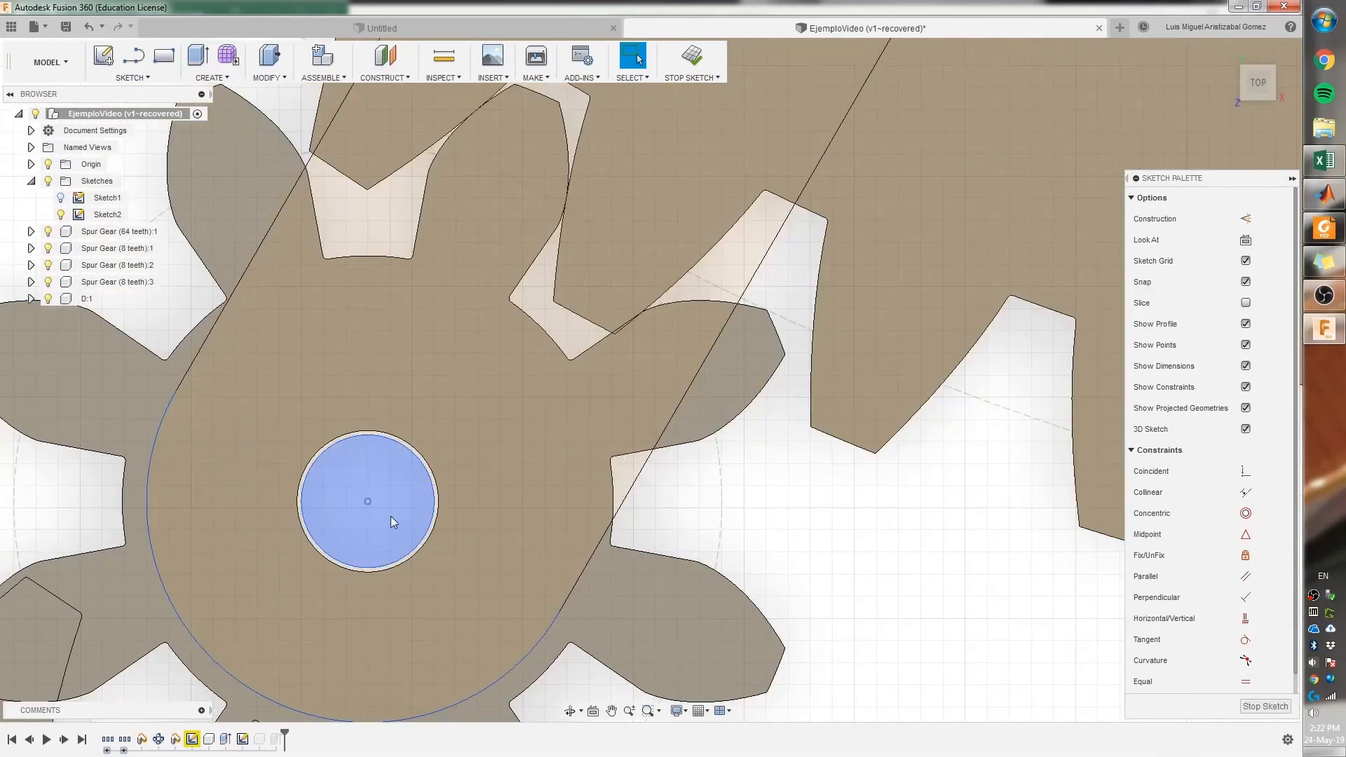
scroll(482, 492, down, 8)
middle_drag(1117, 89, 728, 483)
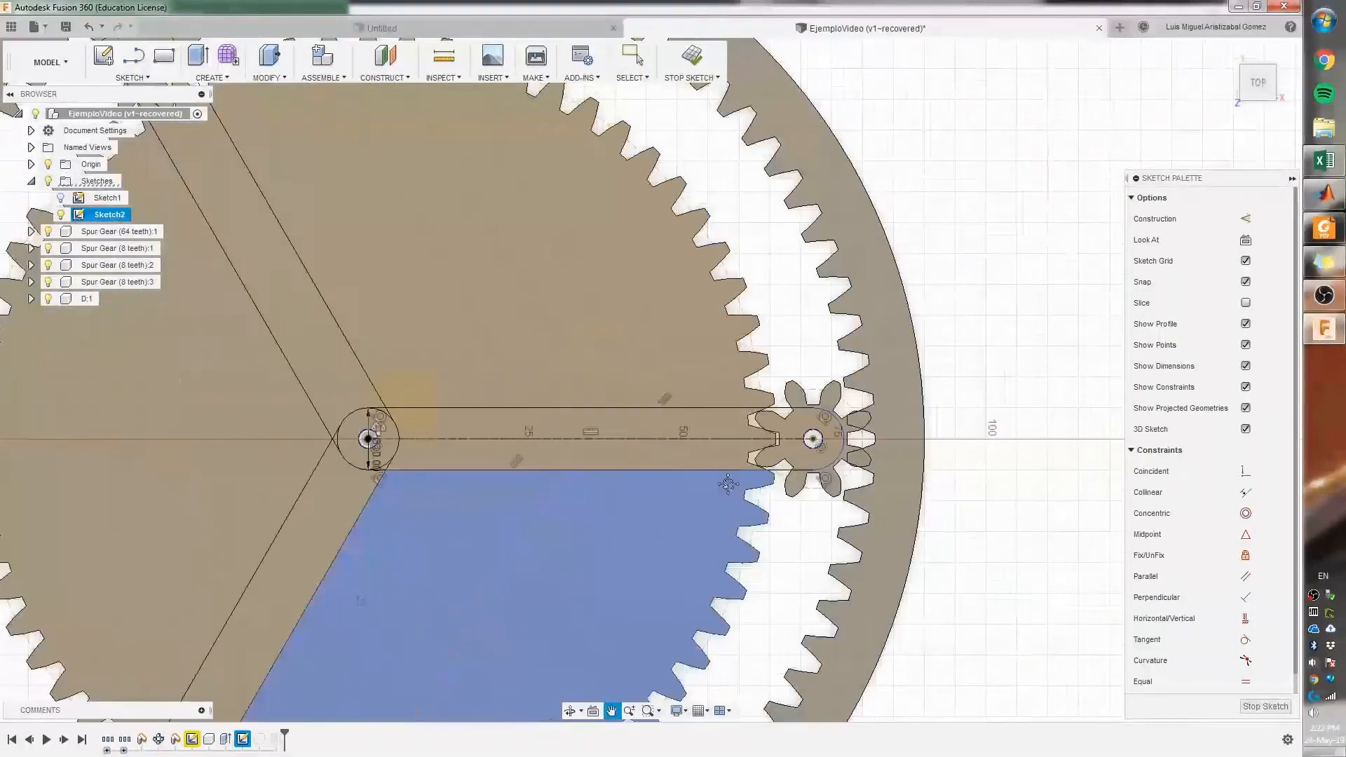
scroll(822, 443, up, 8)
click(699, 373)
scroll(717, 435, down, 3)
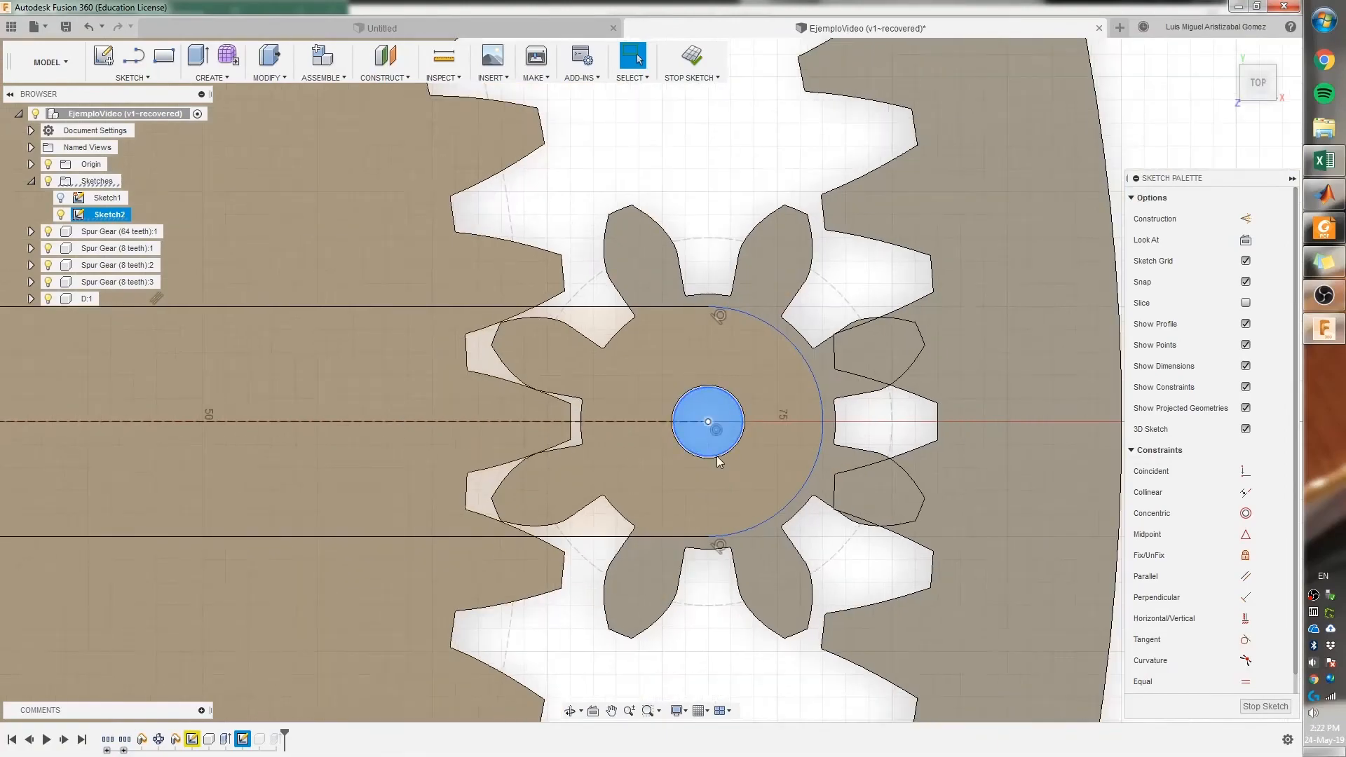
scroll(717, 456, down, 8)
middle_drag(574, 447, 952, 519)
middle_drag(553, 300, 648, 442)
scroll(682, 357, down, 3)
scroll(609, 339, up, 6)
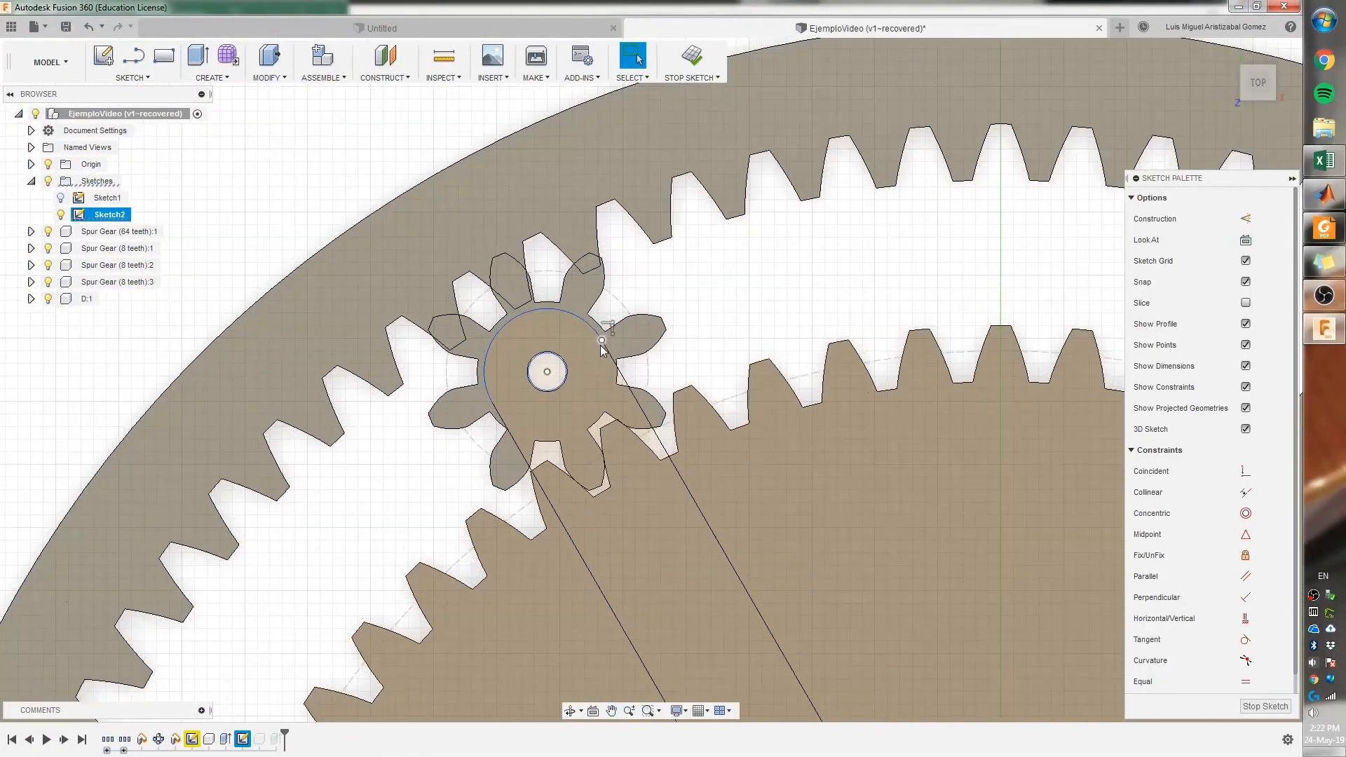
scroll(602, 350, up, 5)
click(553, 352)
scroll(692, 481, down, 6)
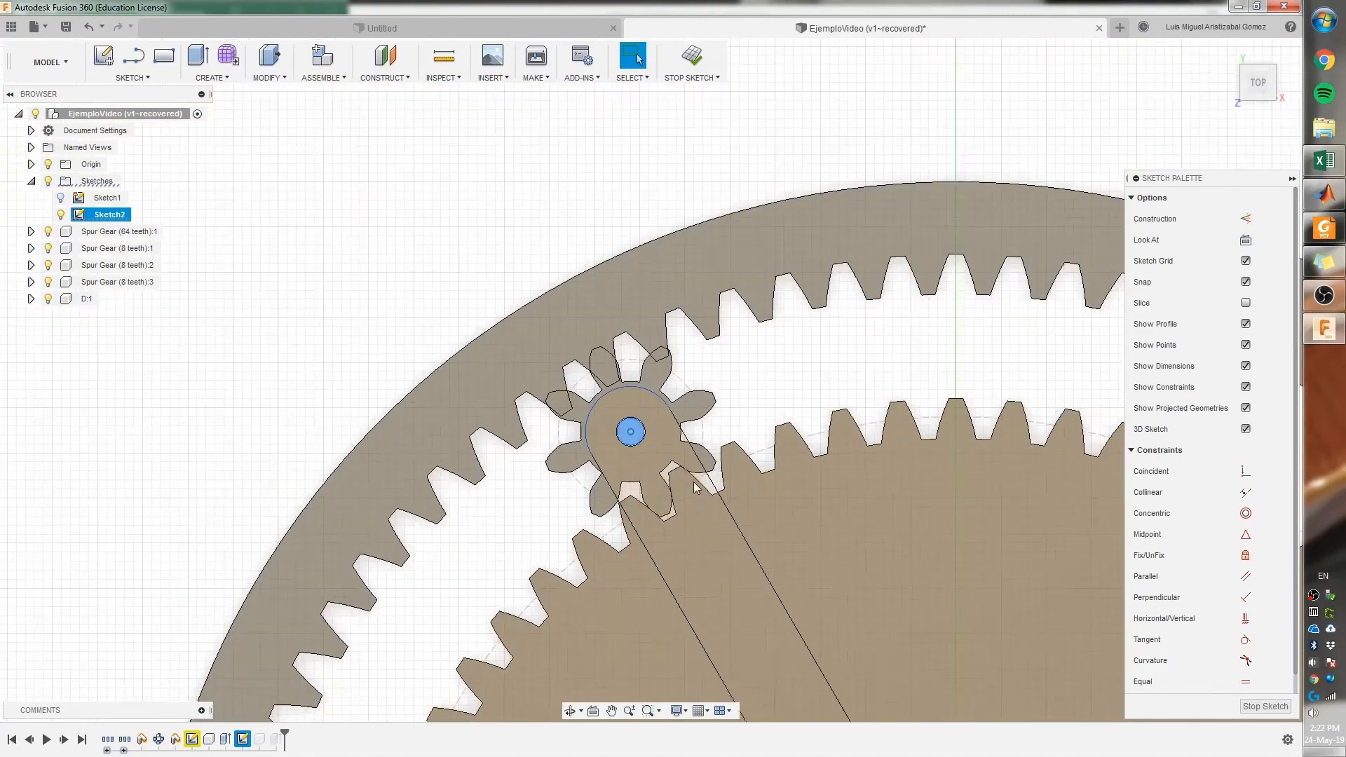
scroll(692, 482, down, 5)
scroll(617, 322, up, 6)
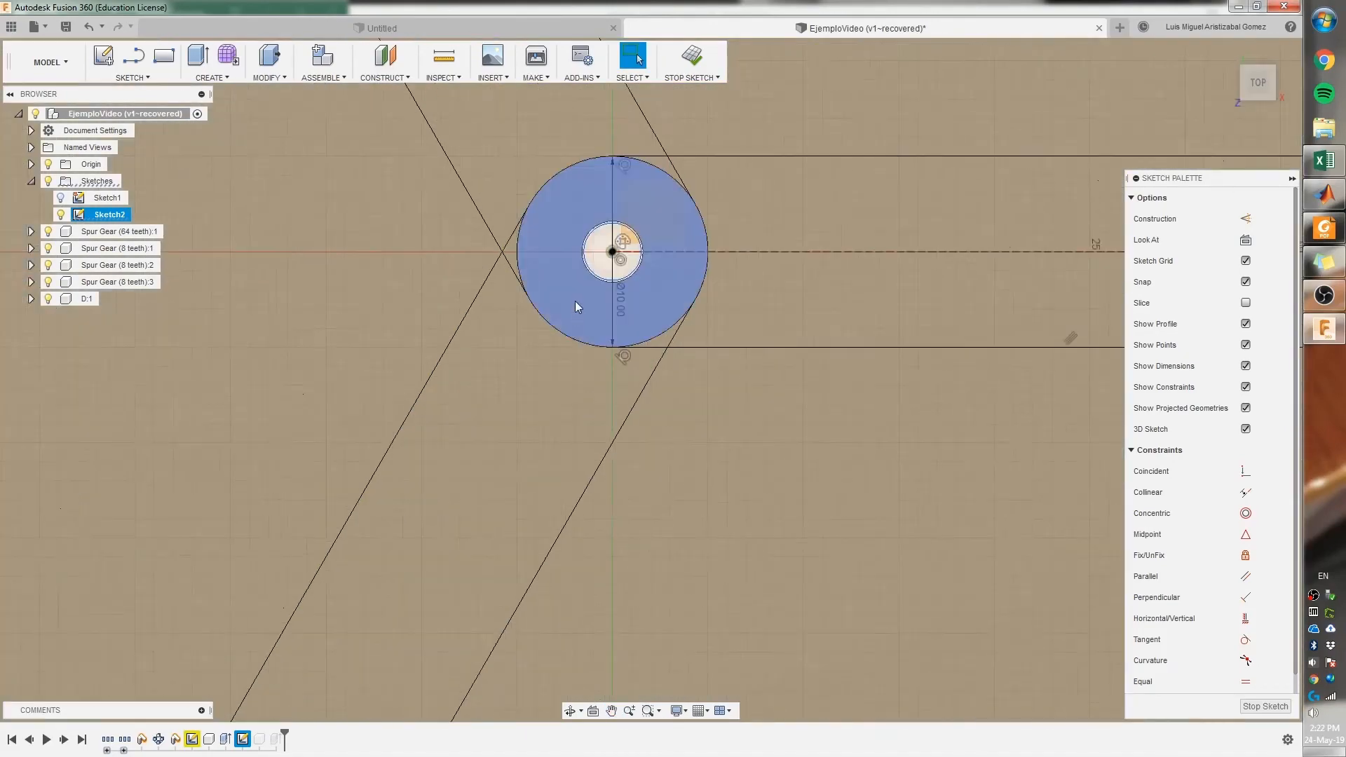
scroll(589, 280, down, 1)
scroll(604, 259, up, 8)
click(569, 271)
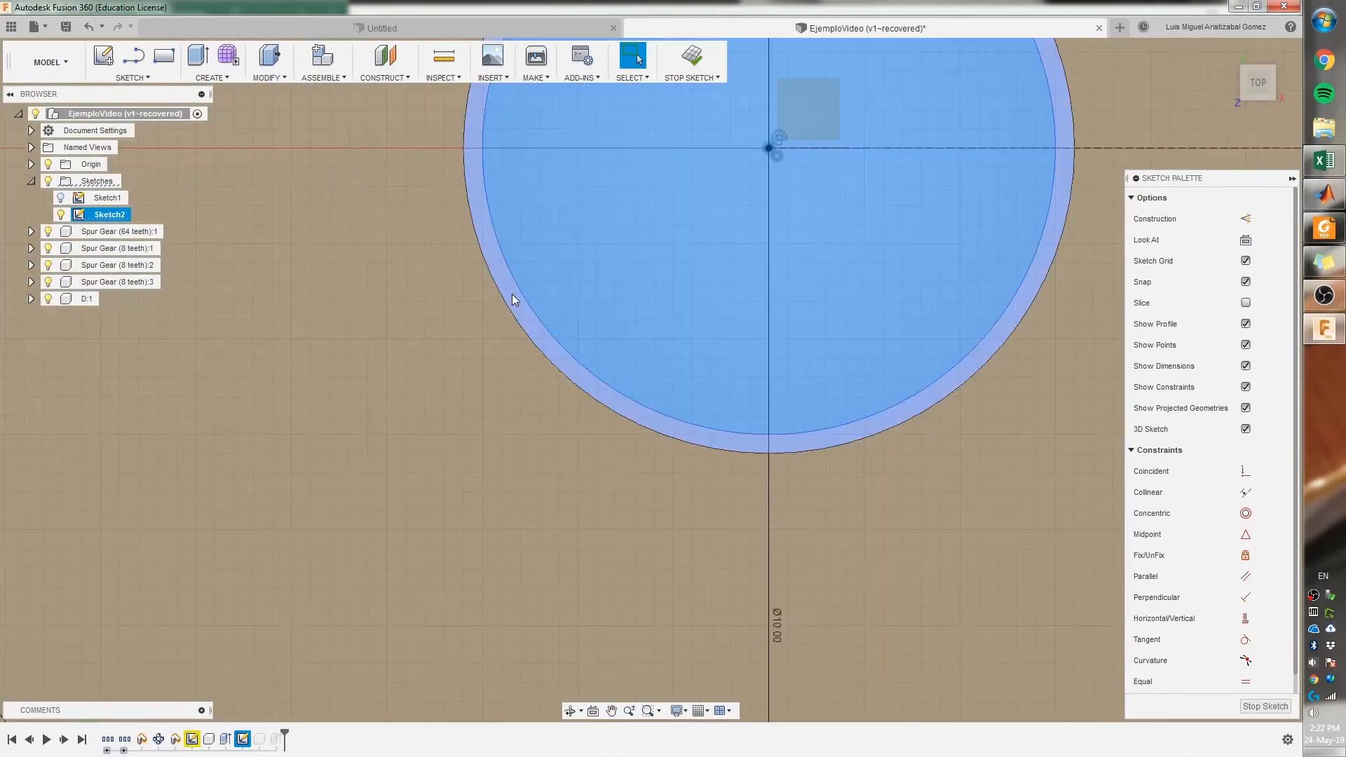
scroll(565, 401, down, 10)
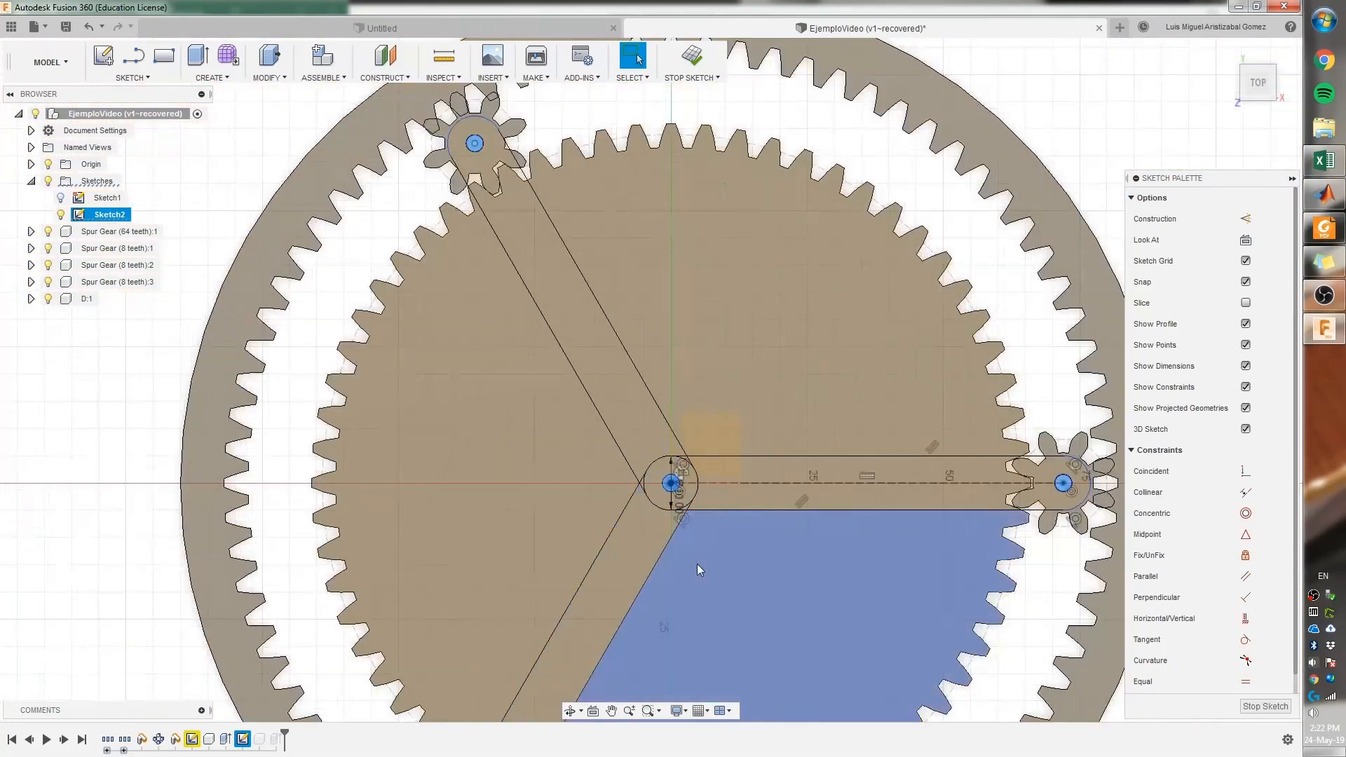
- Extrude the selected bore profiles on two sides as new bodies, 3 mm on side one and 5 mm on side two
middle_drag(697, 563, 662, 418)
scroll(676, 595, down, 3)
shift+middle_drag(676, 595, 660, 500)
scroll(660, 500, up, 2)
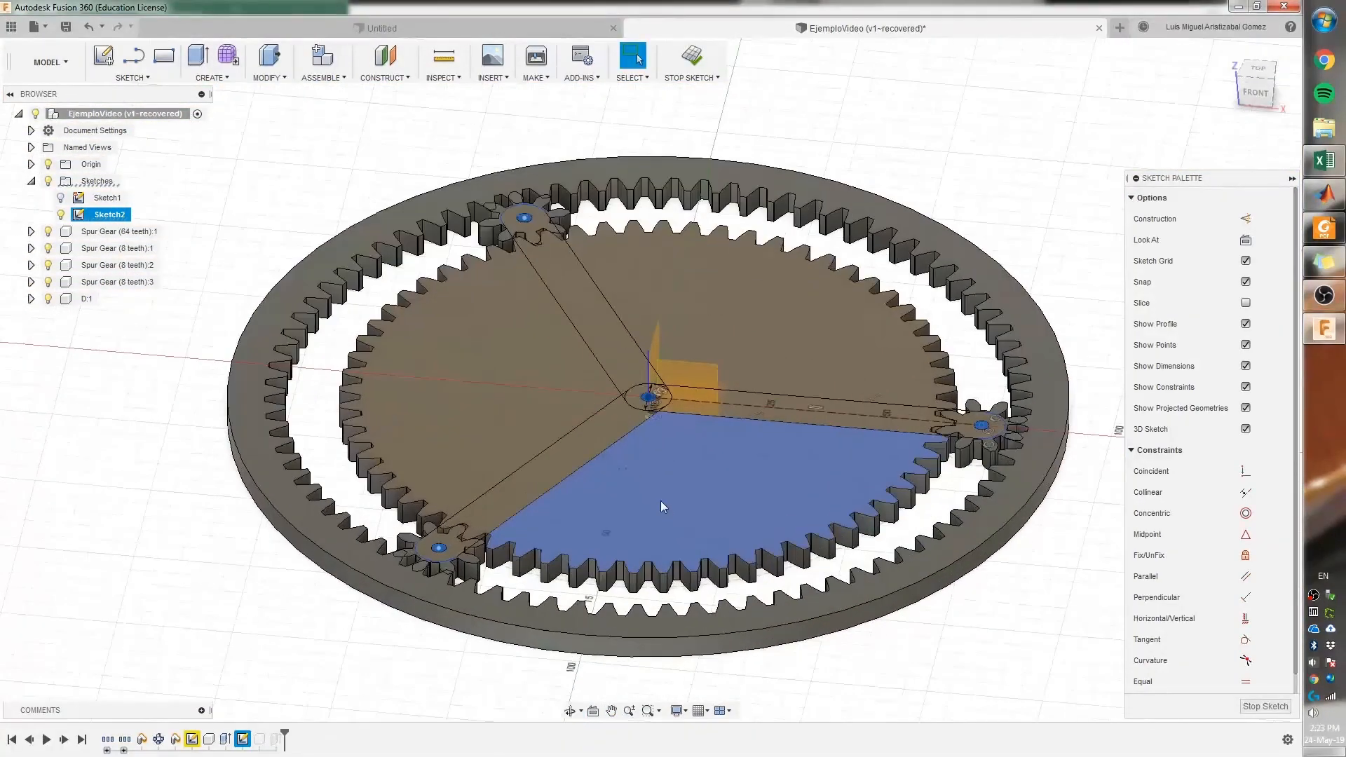
scroll(699, 435, up, 4)
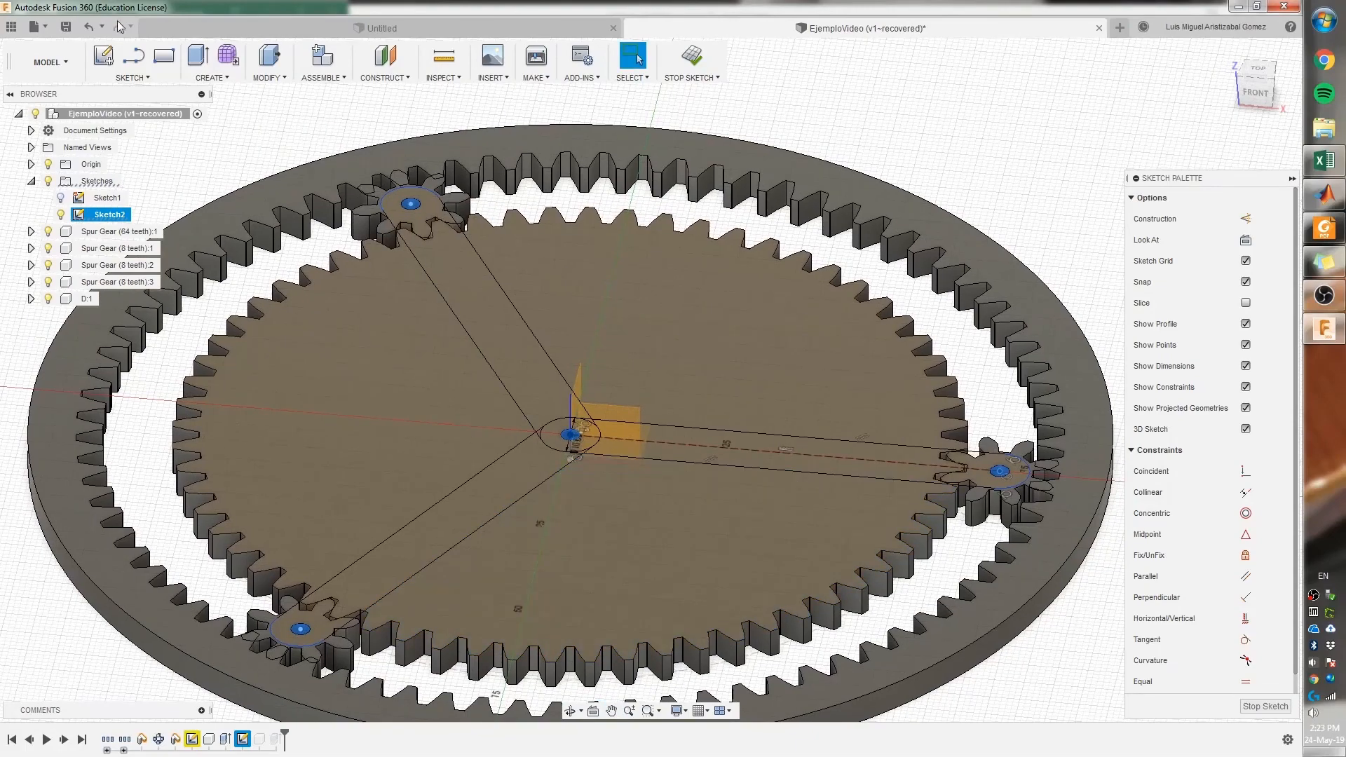
click(199, 62)
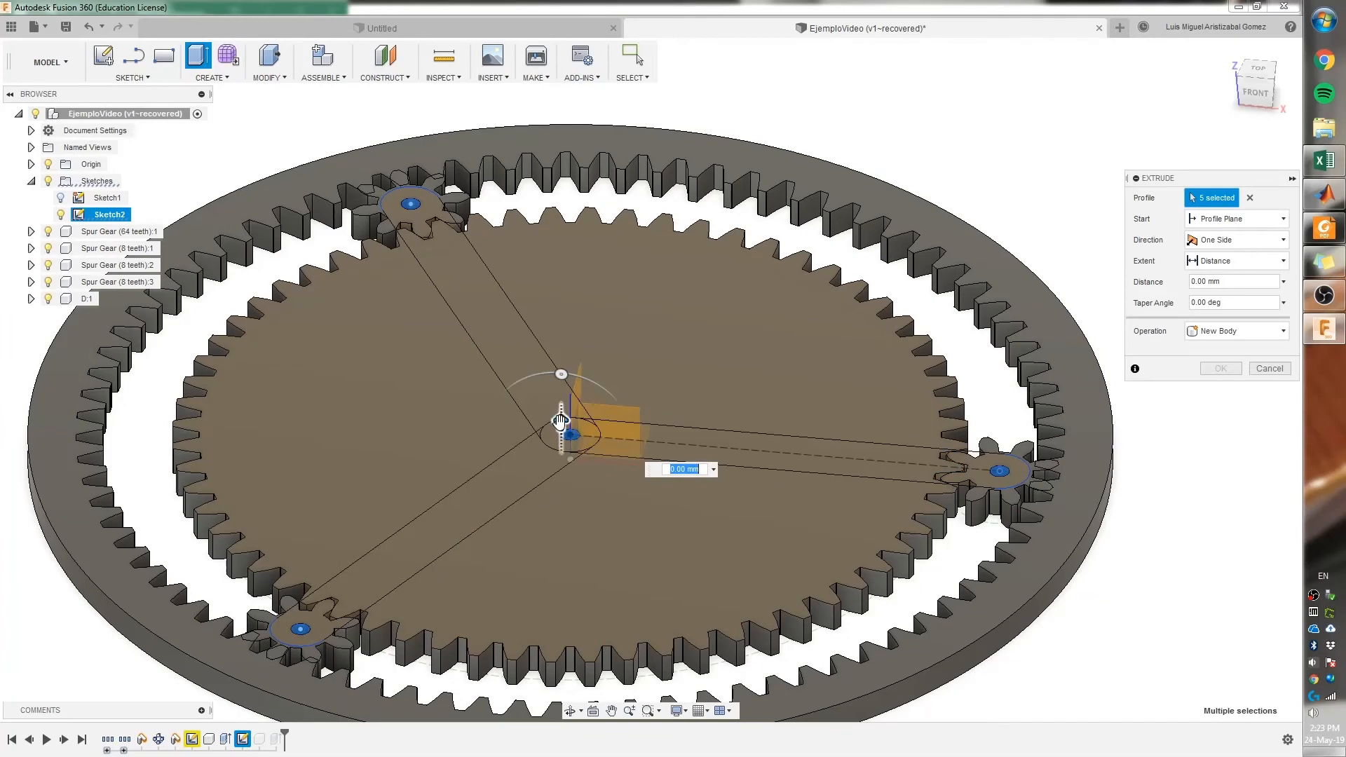
drag(561, 421, 559, 401)
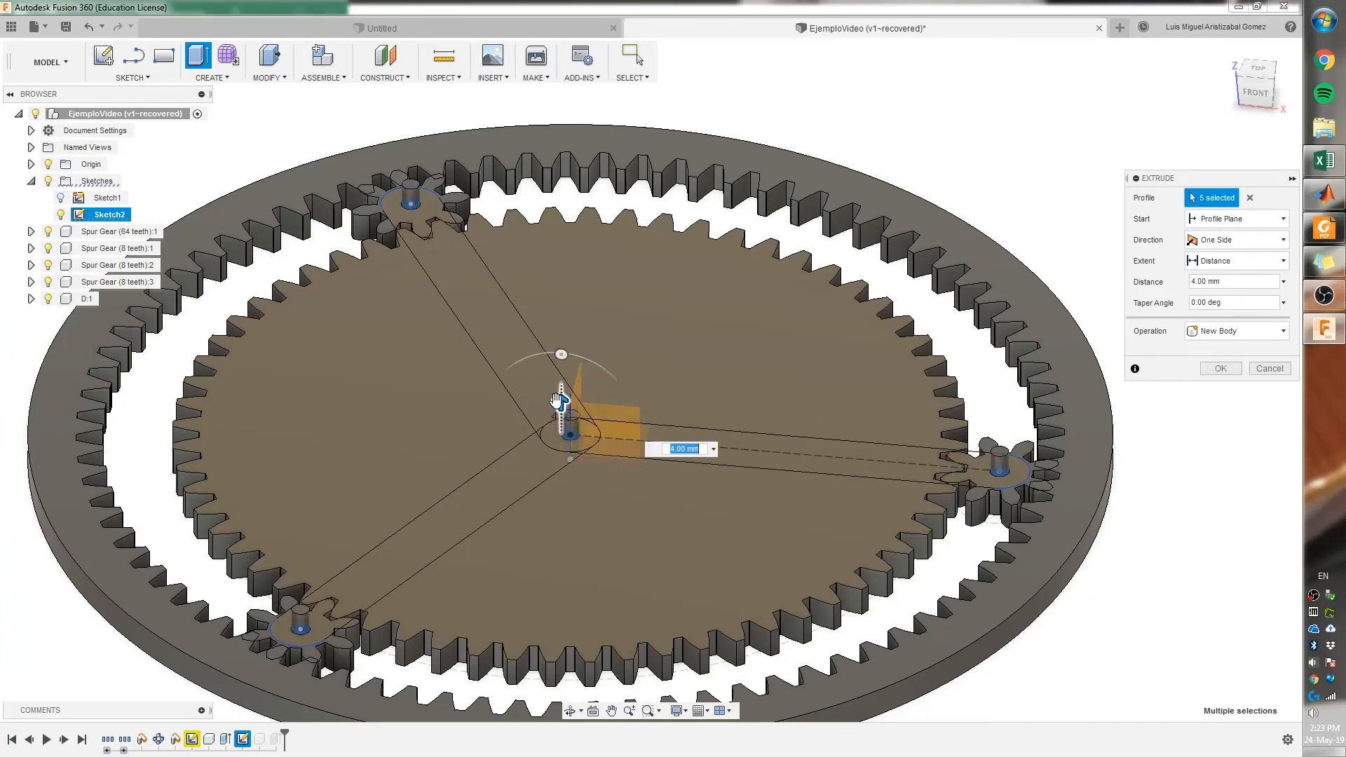
text(3)
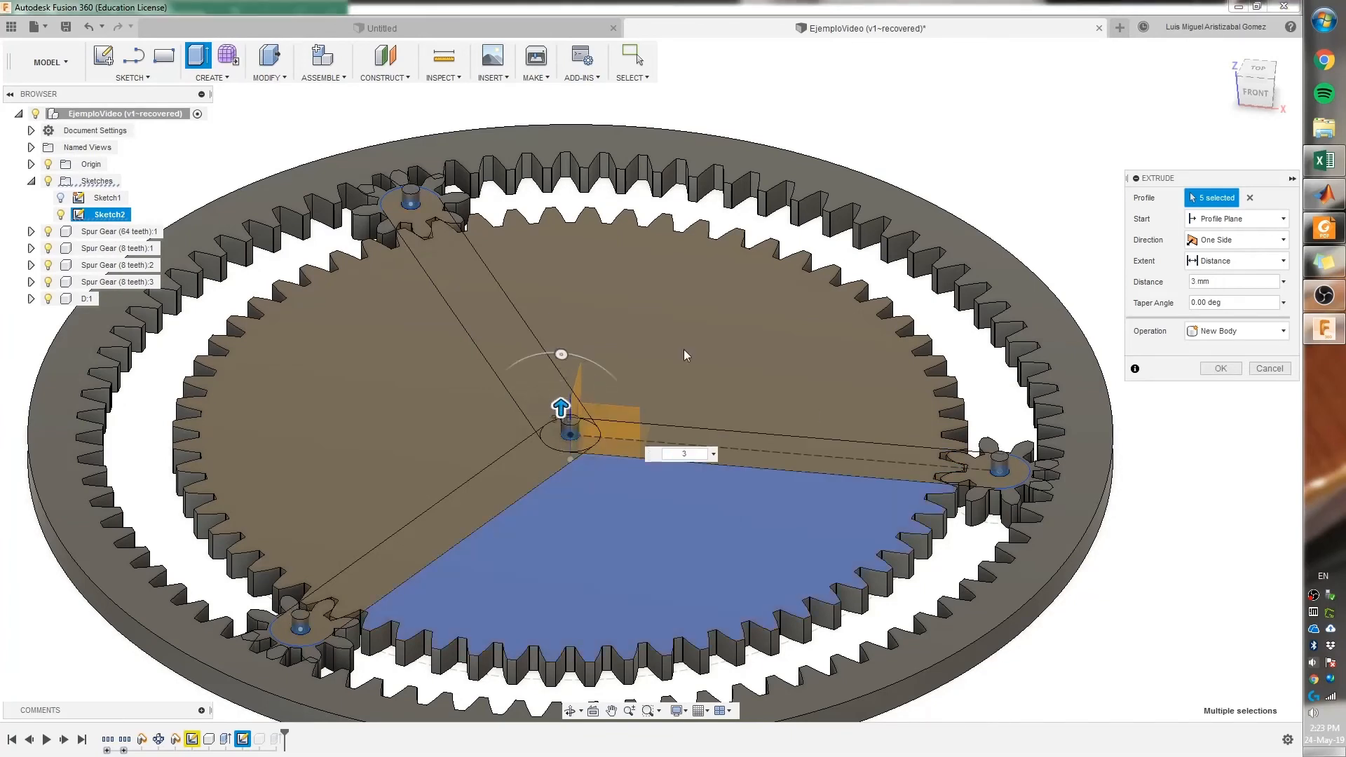
click(1216, 241)
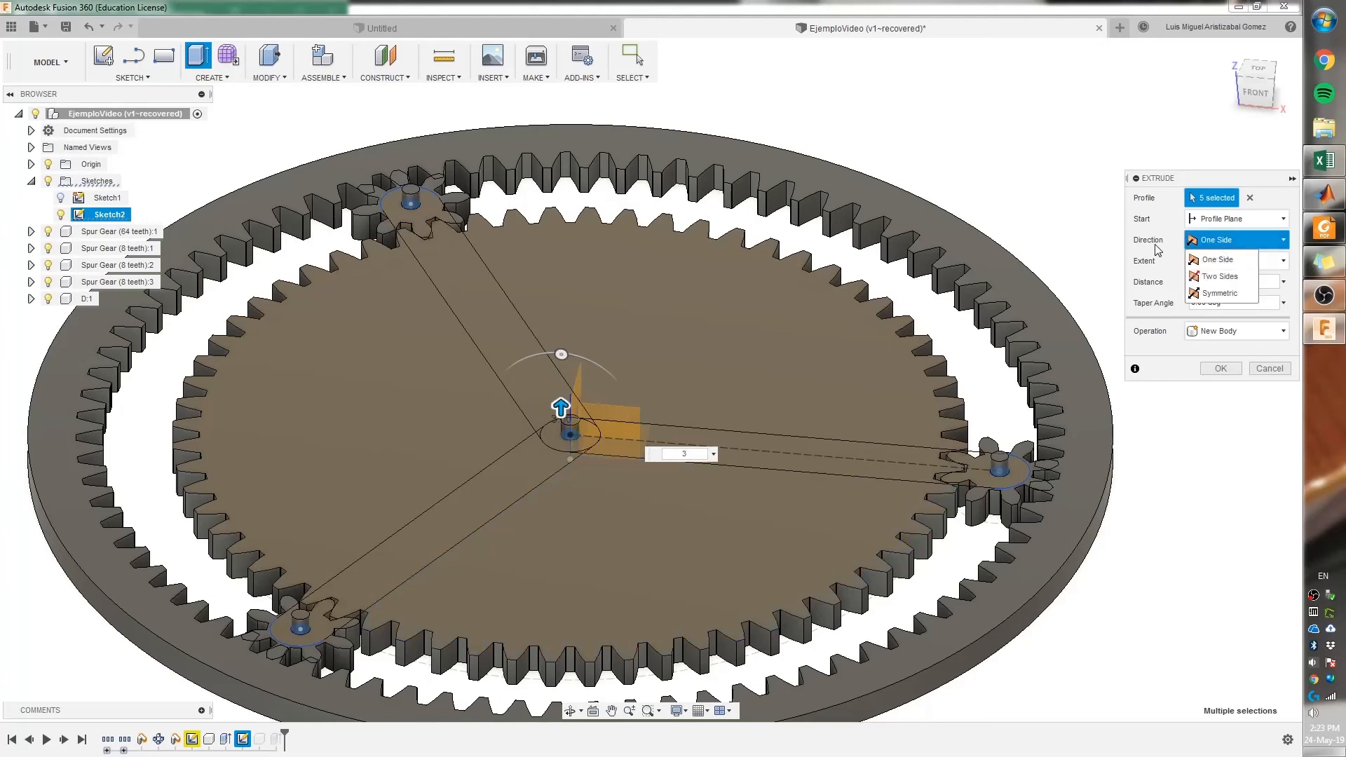
click(1221, 277)
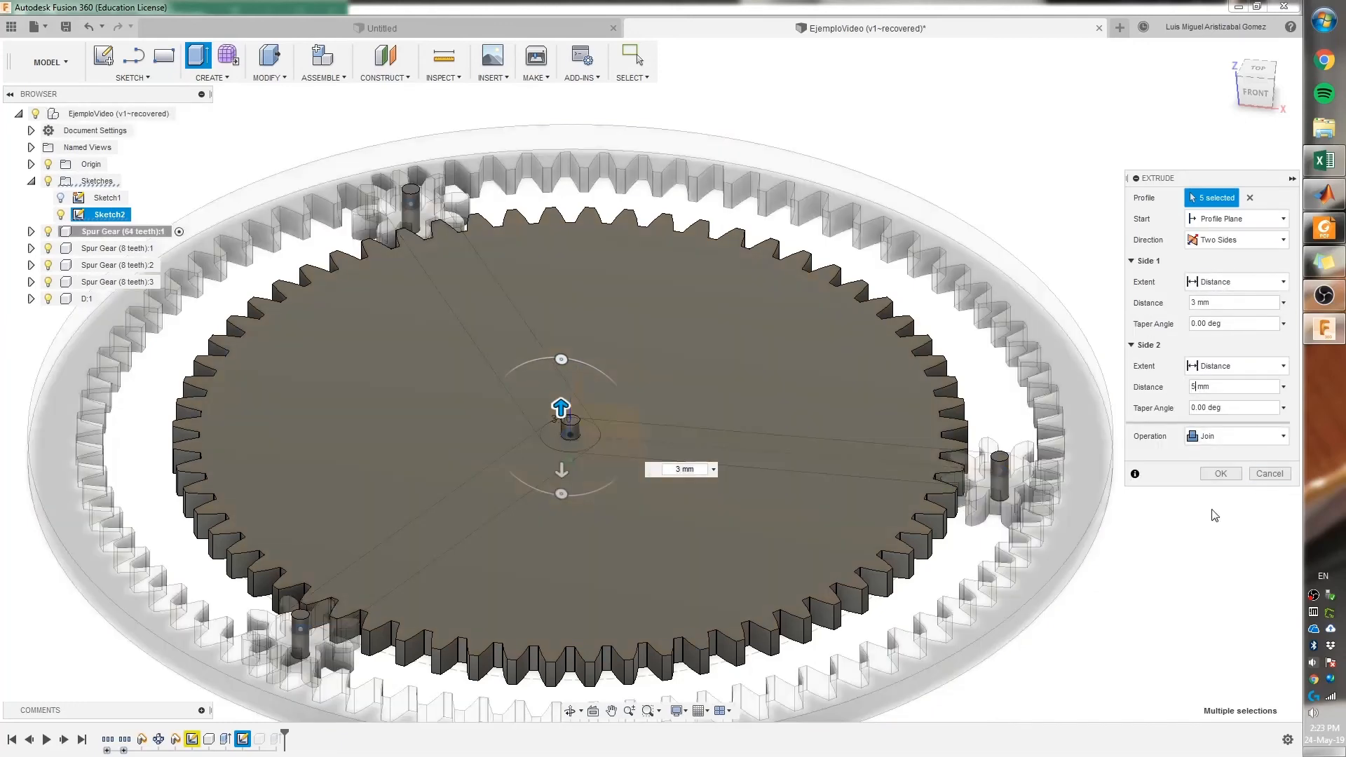
click(1207, 437)
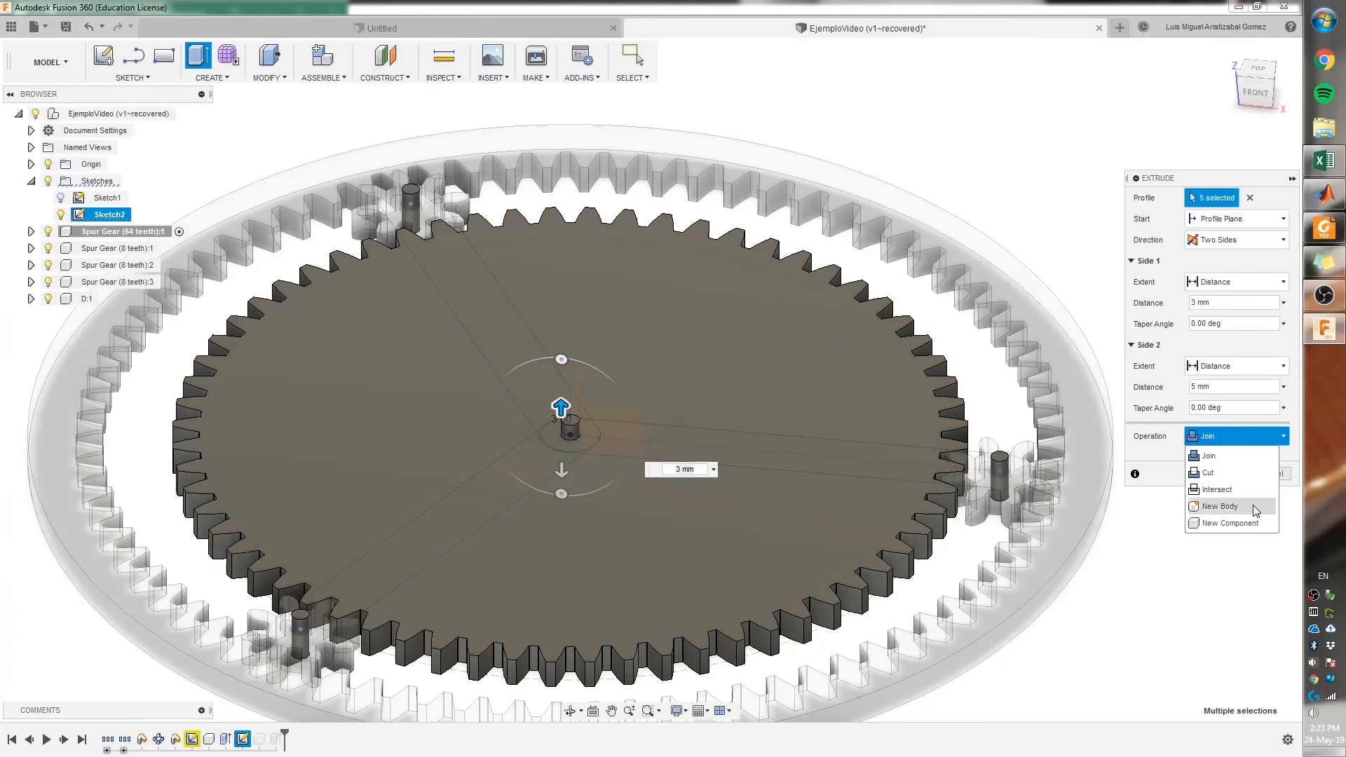
click(1220, 506)
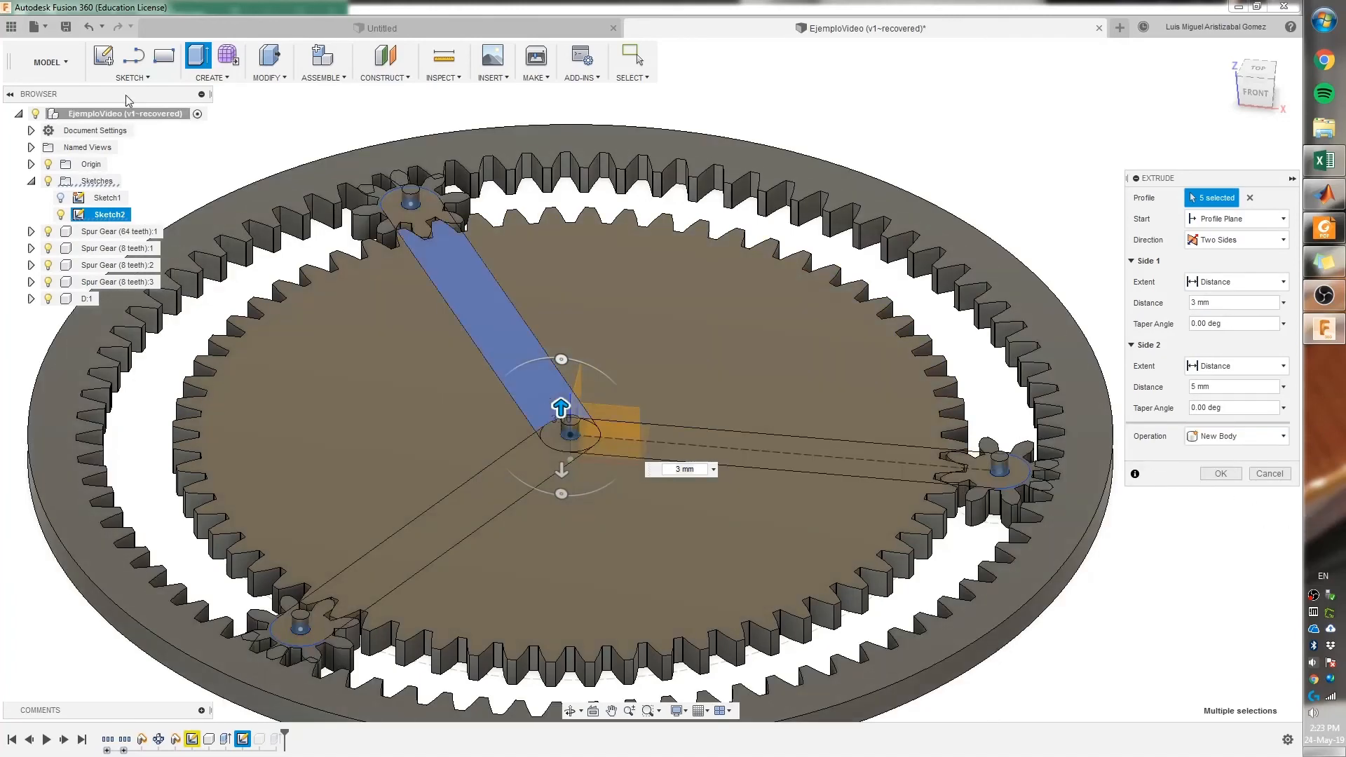
click(1227, 479)
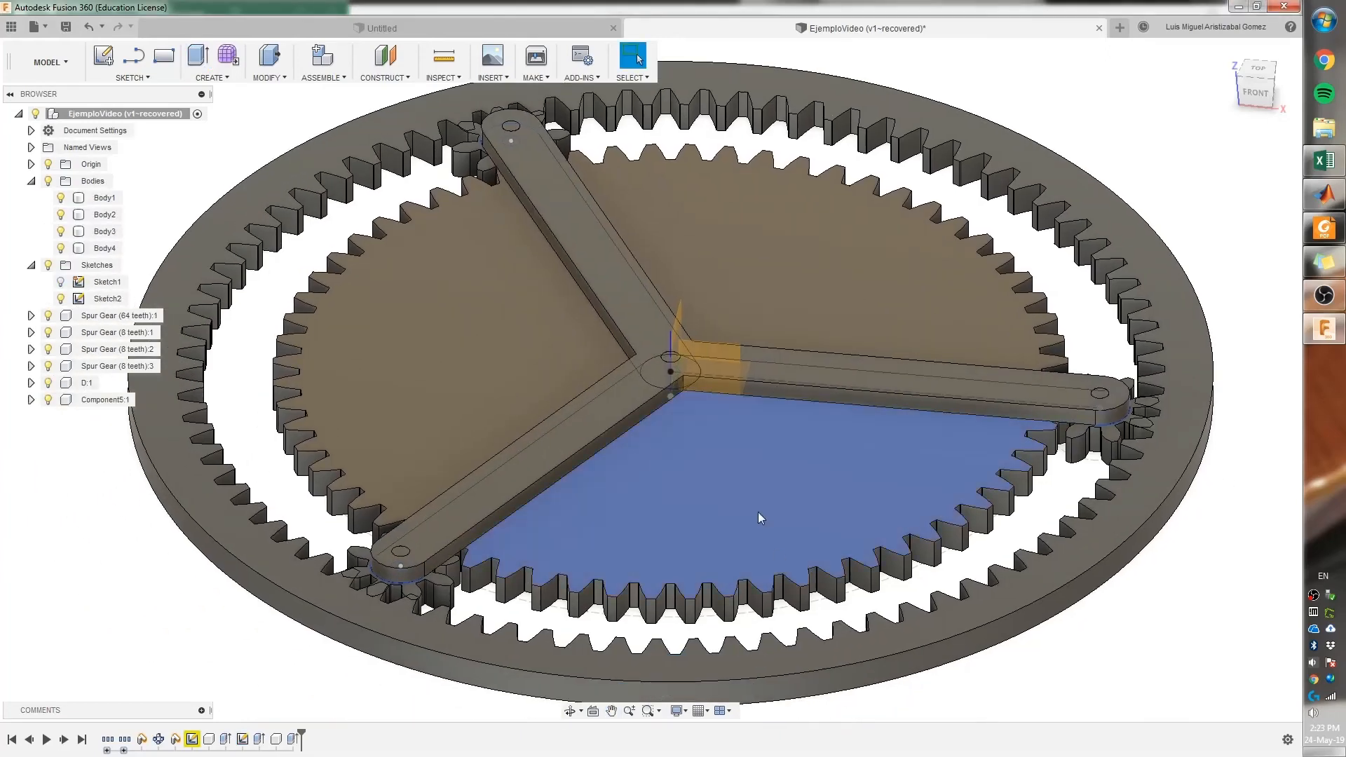
- Combine the four pin bodies with the three-arm carrier using Join, with the carrier as target body and the pins as tool bodies
click(104, 198)
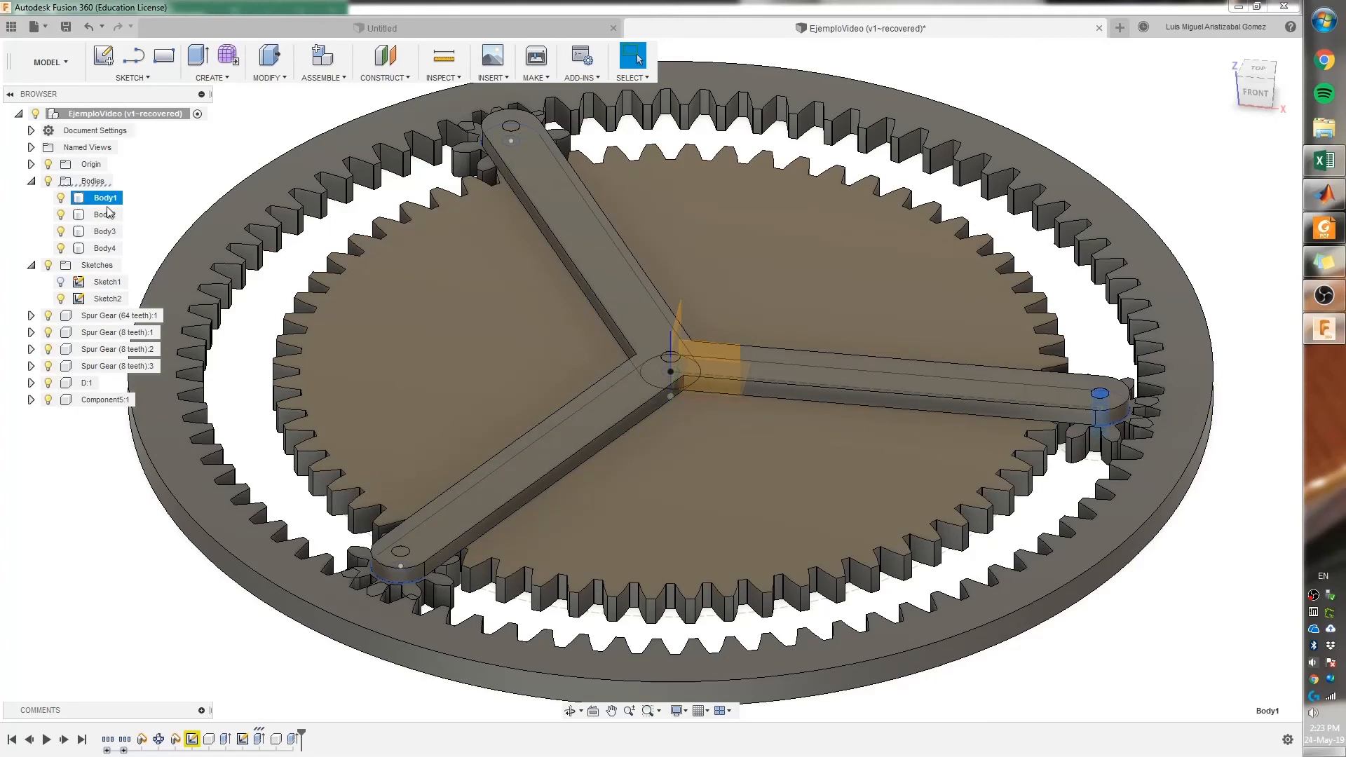
shift+click(105, 248)
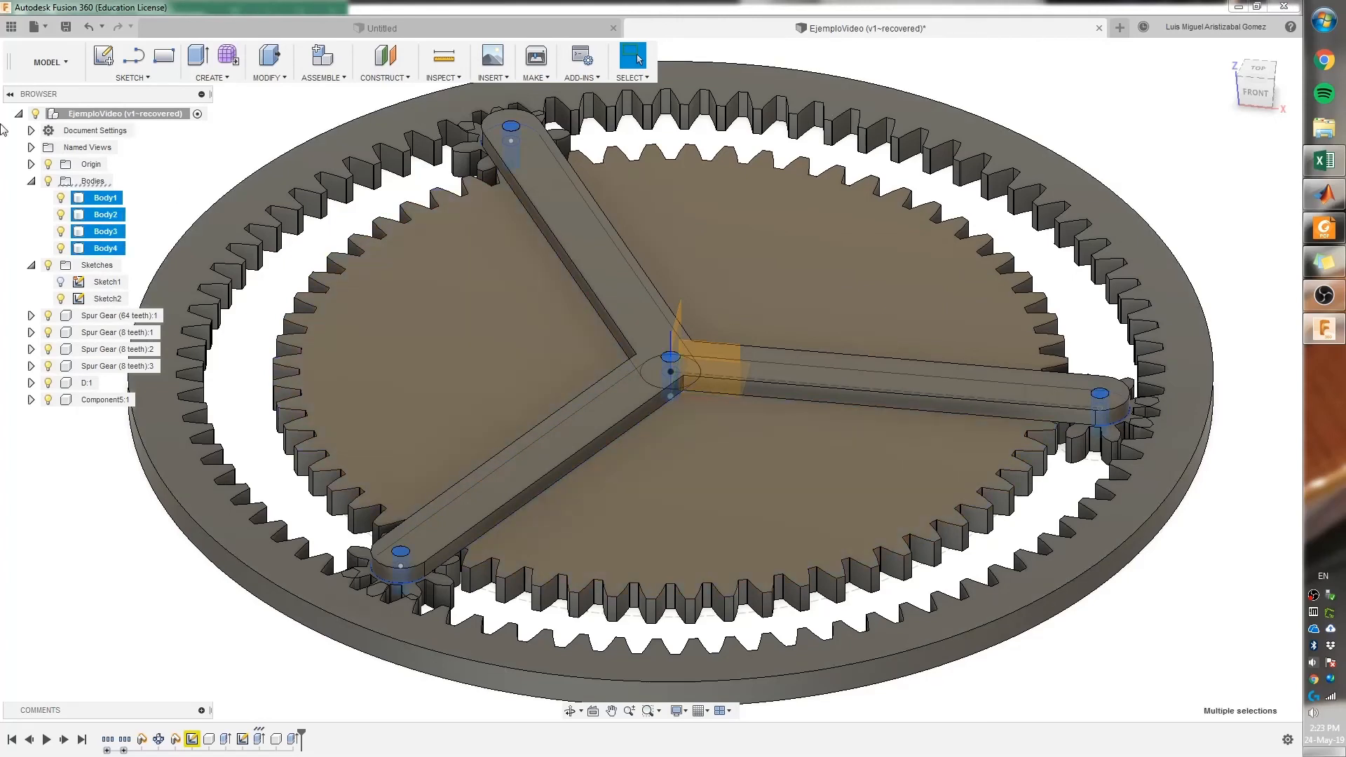
click(47, 219)
click(77, 198)
shift+click(87, 249)
ctrl+click(102, 399)
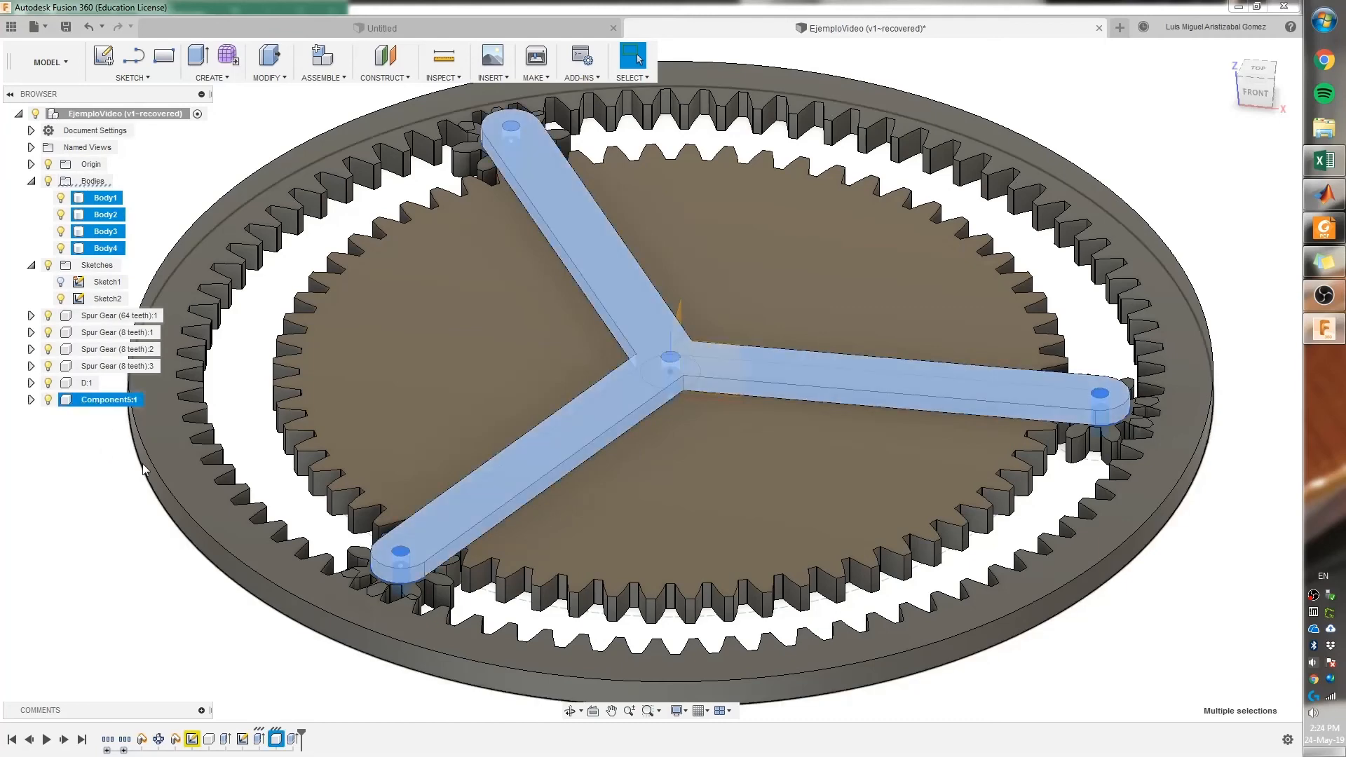
click(283, 77)
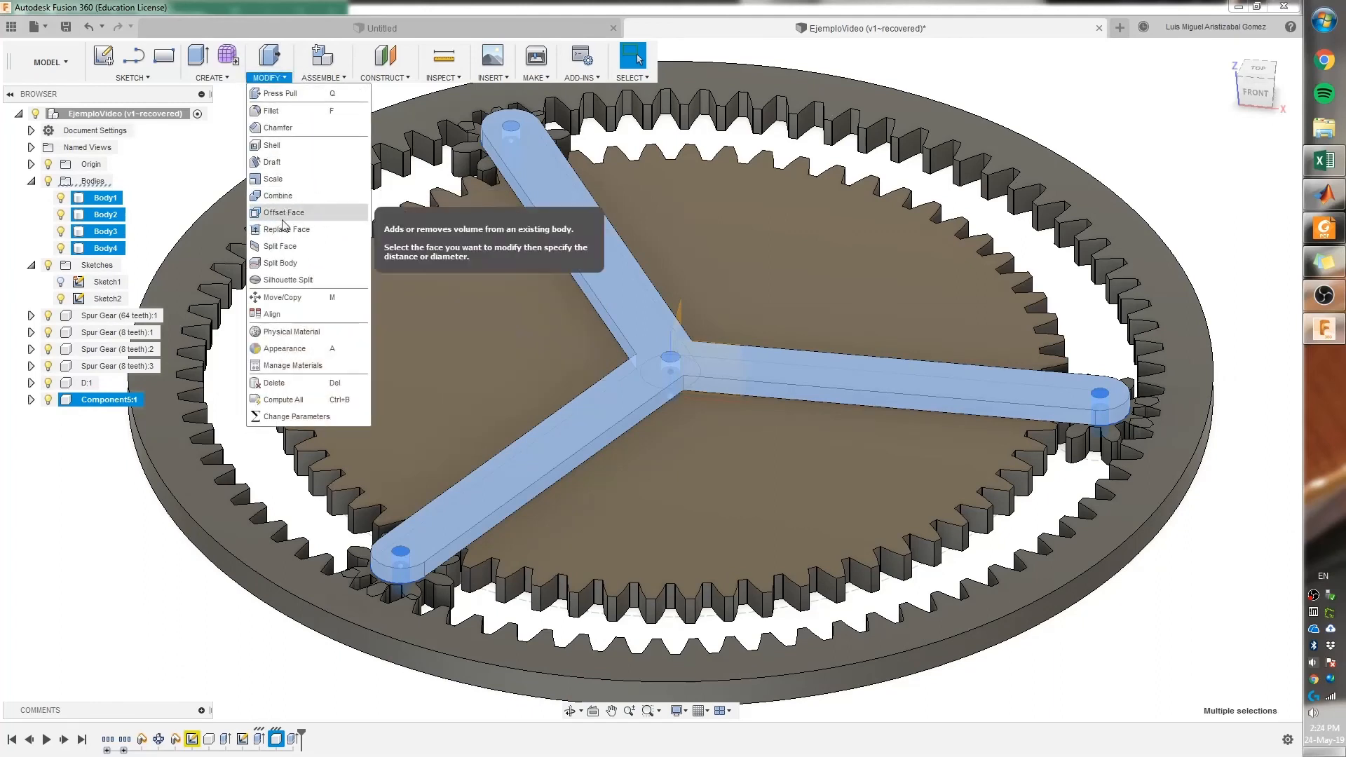
click(278, 196)
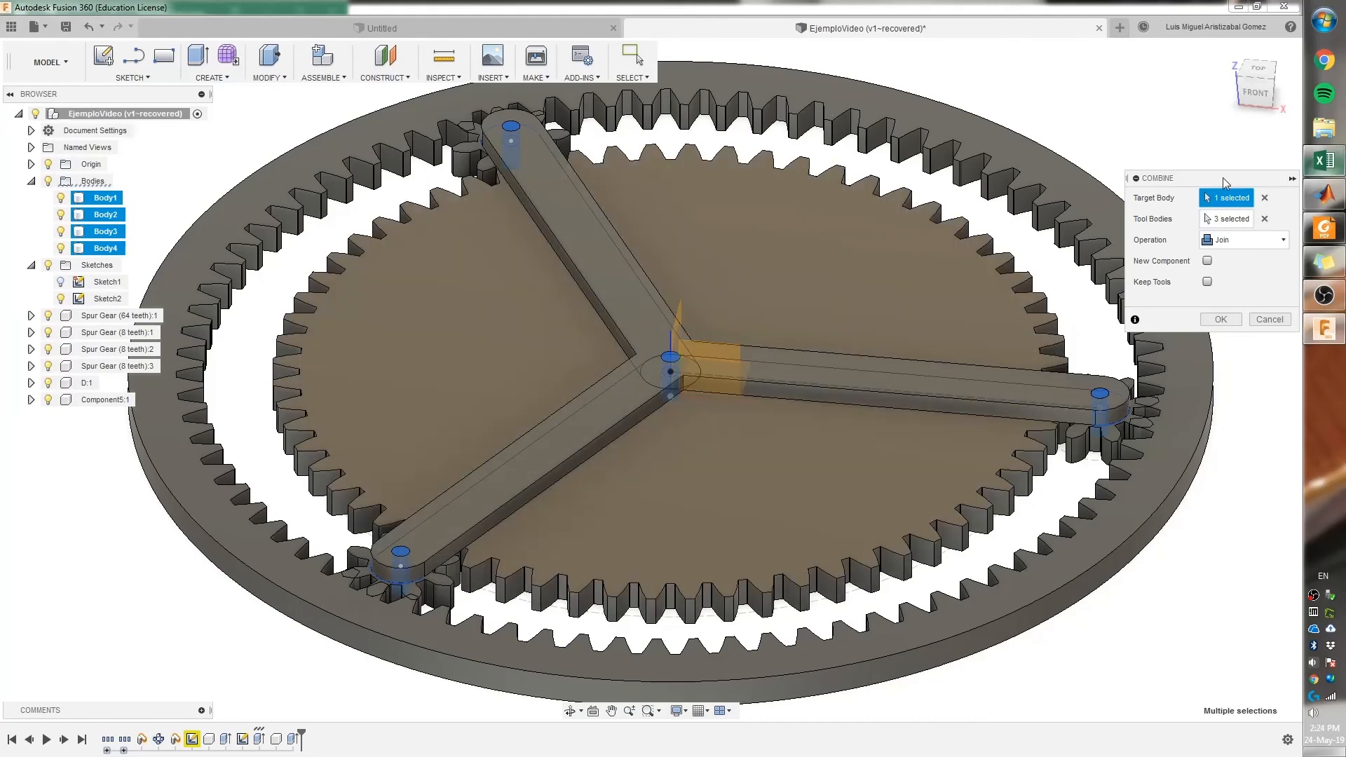
mouse_move(1307, 194)
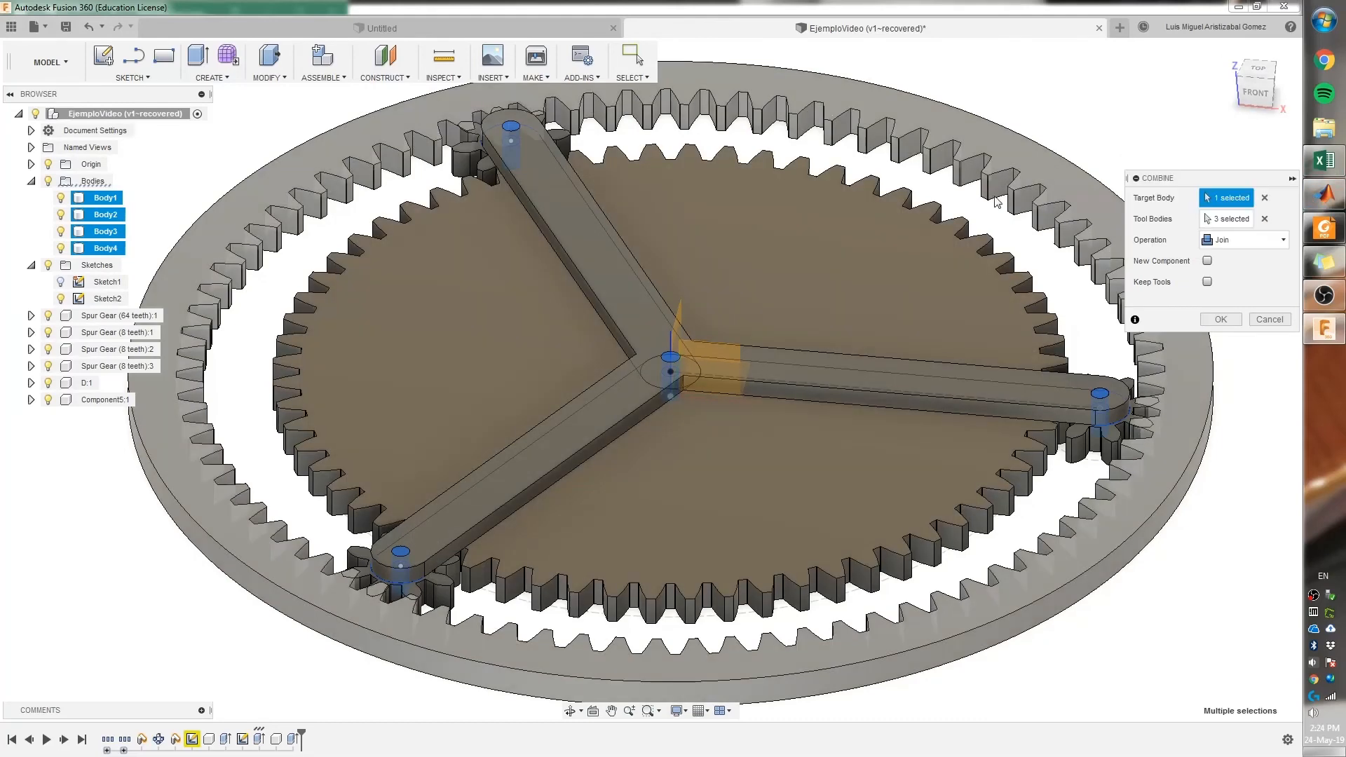
click(1264, 199)
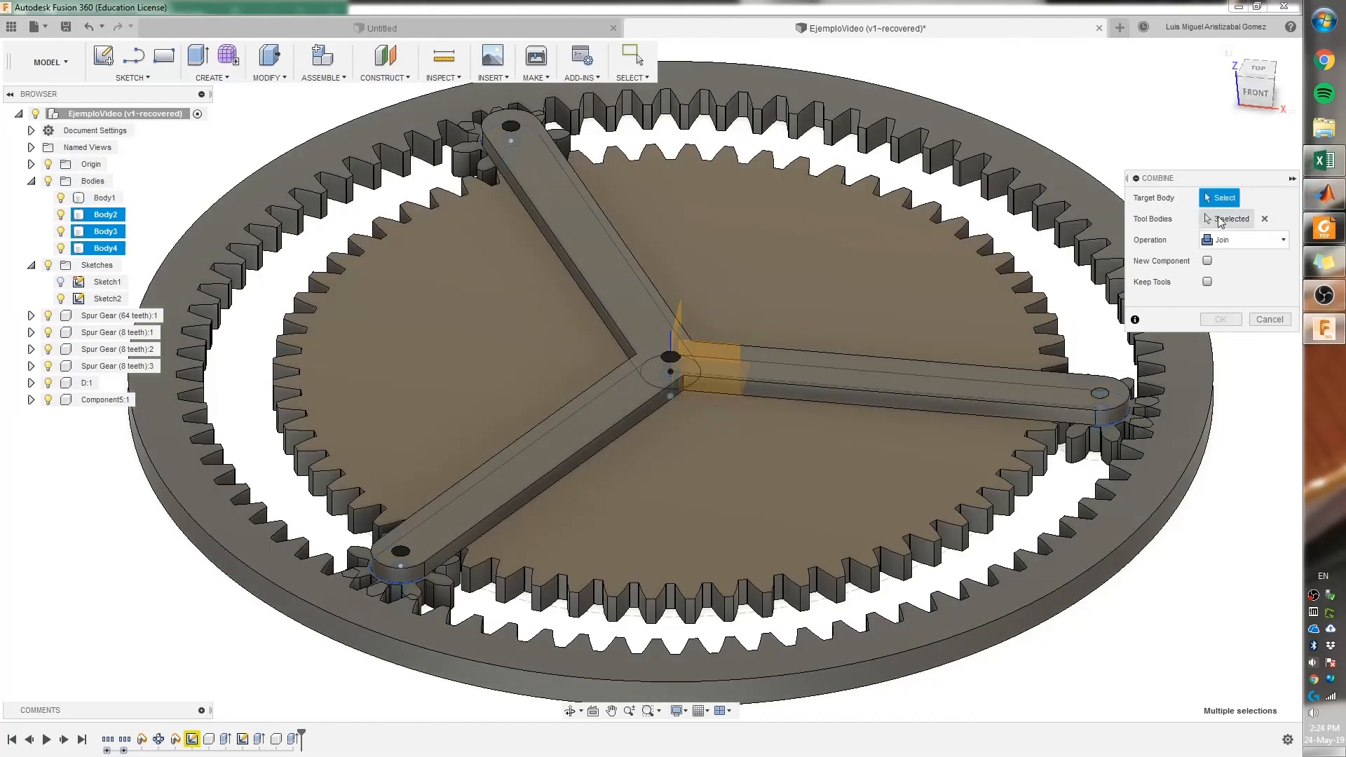
click(29, 400)
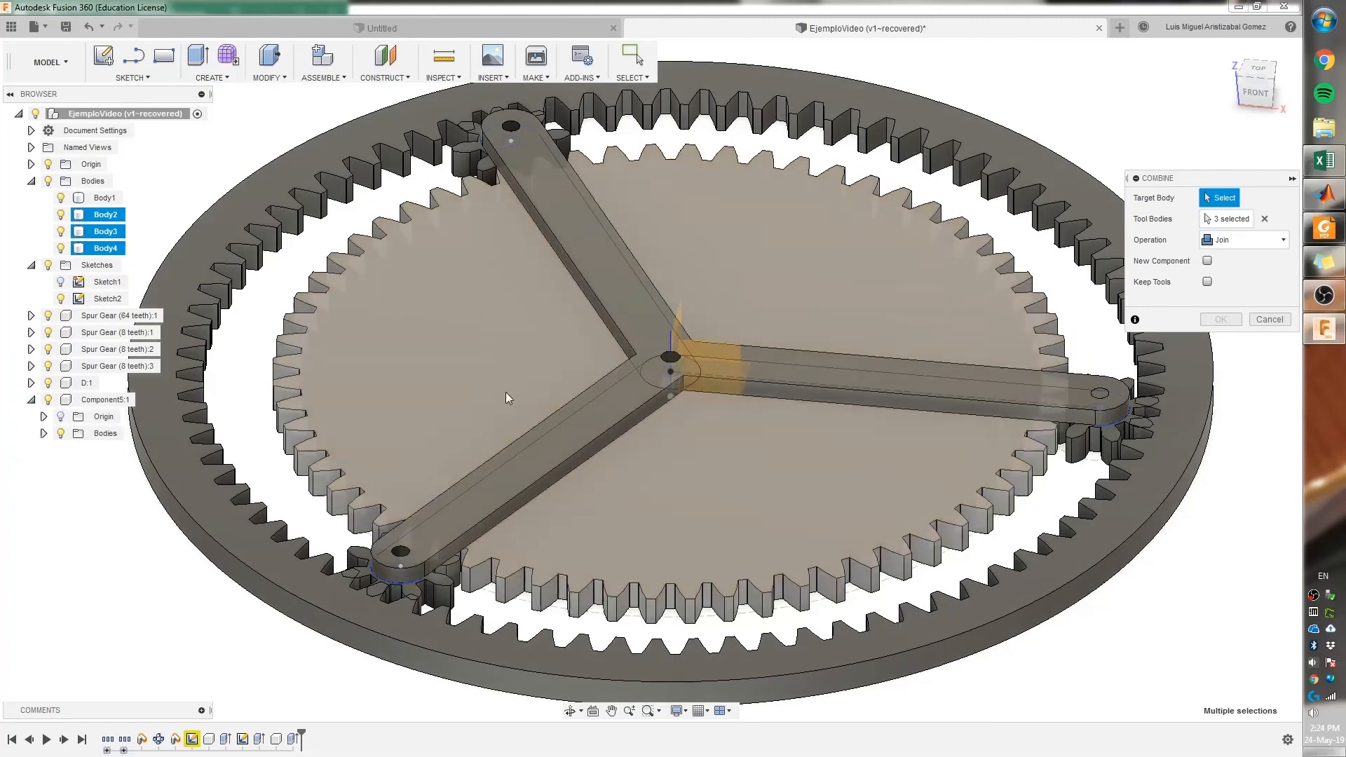
click(769, 373)
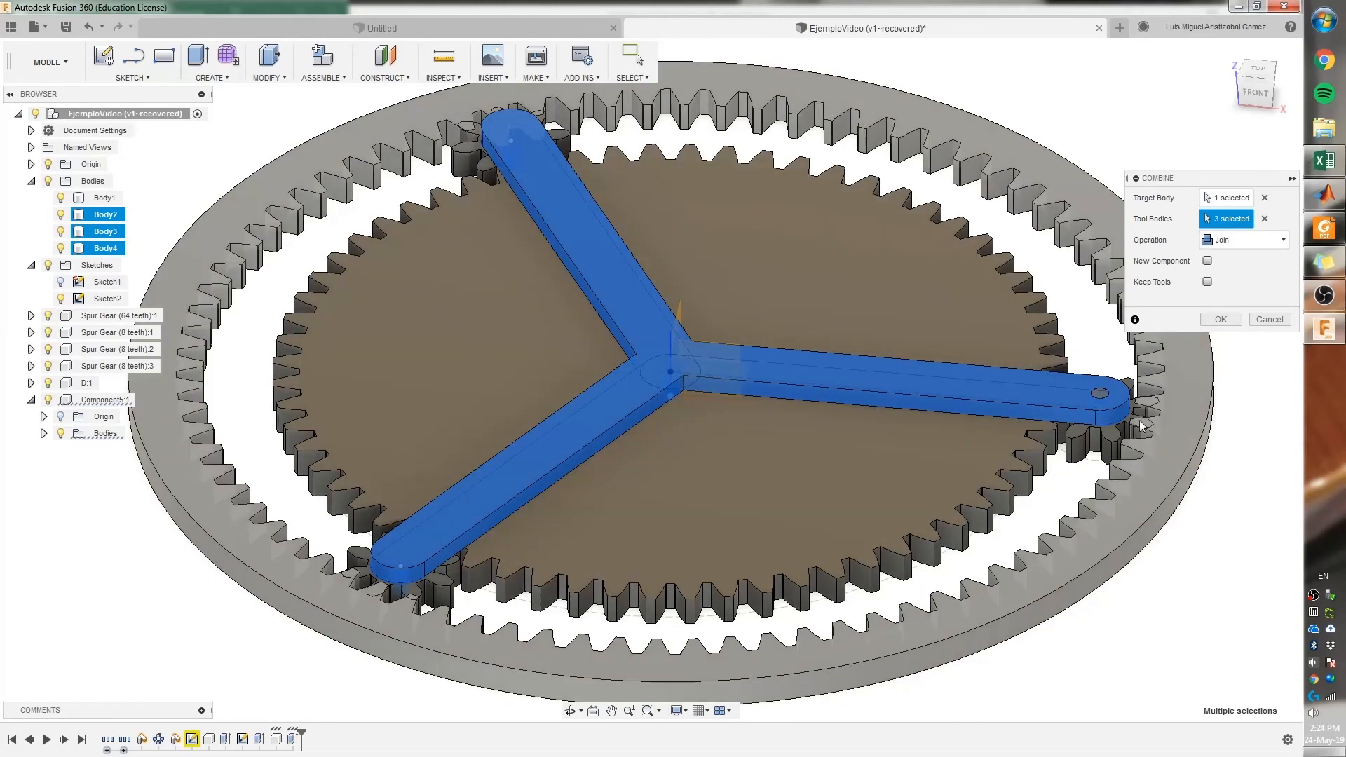
click(924, 479)
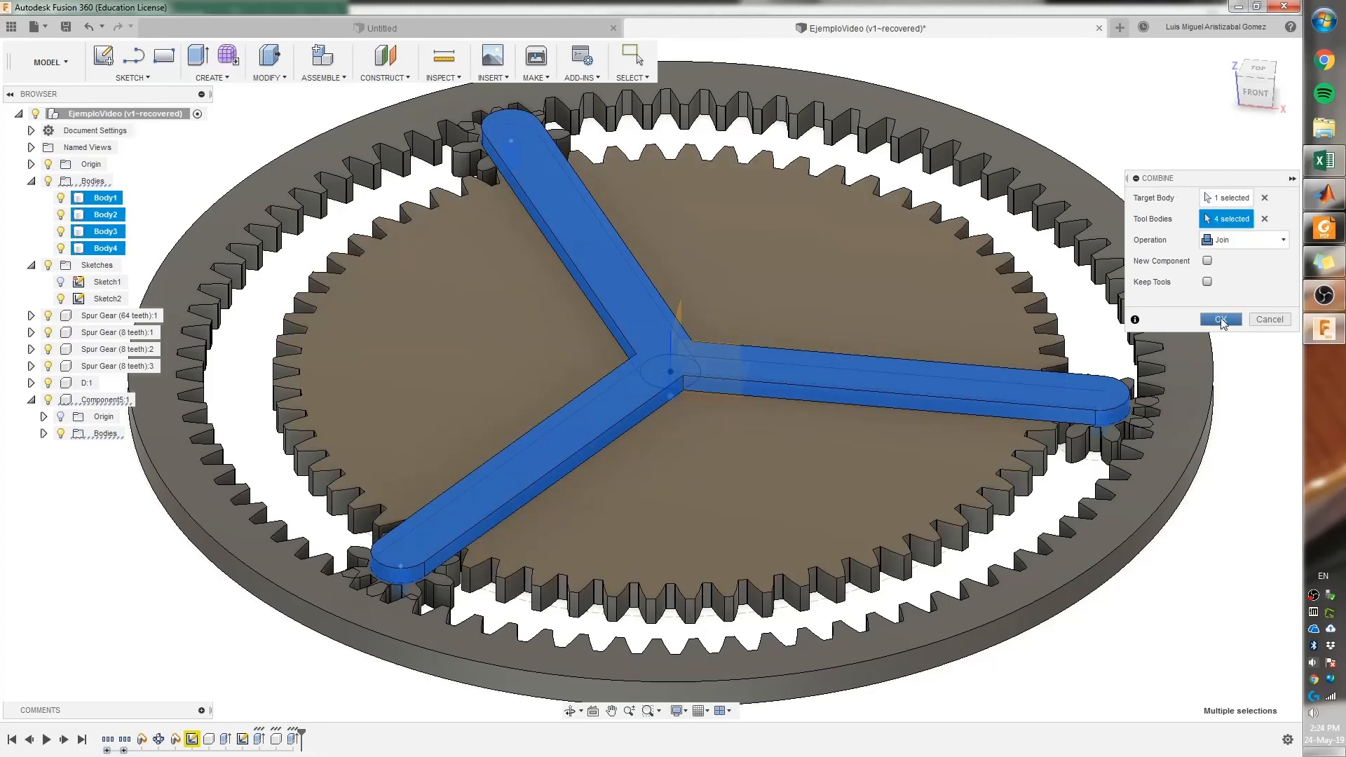
click(1220, 320)
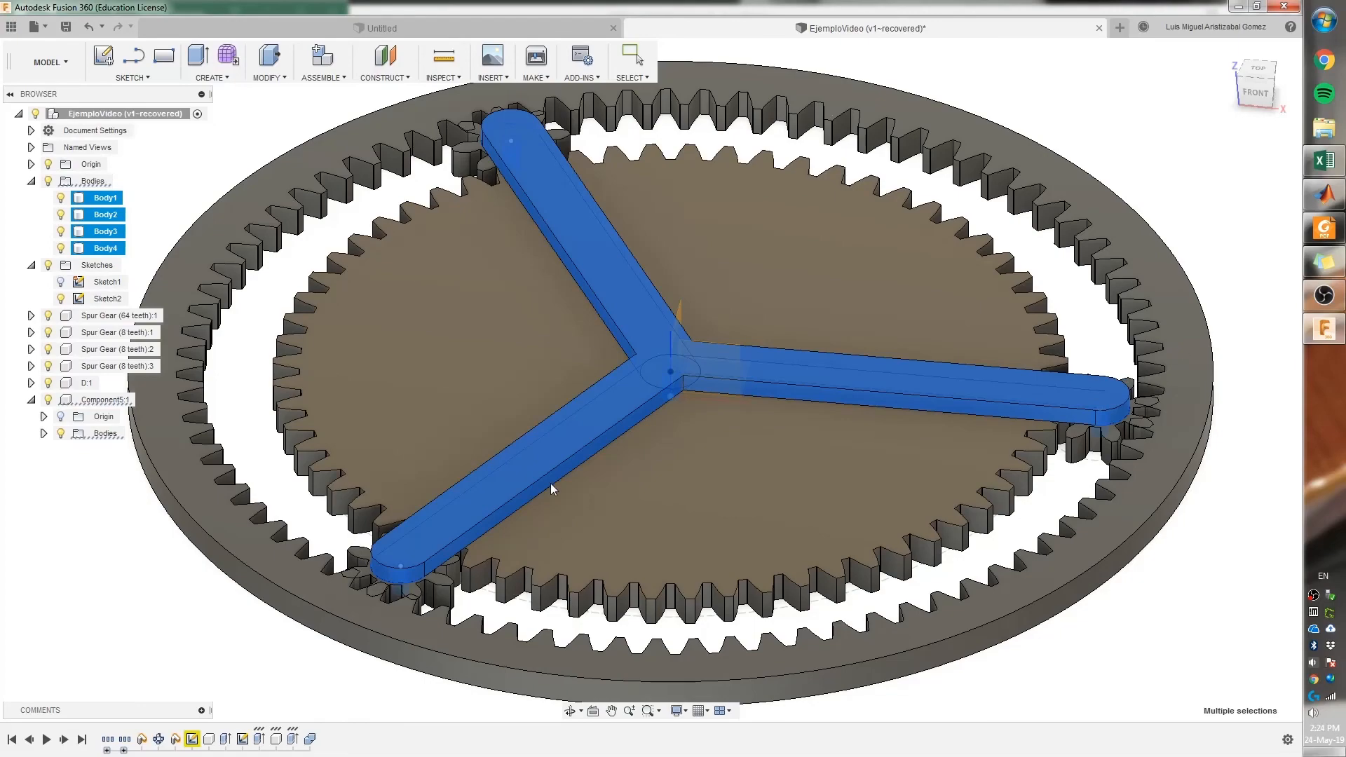
- Inspect the carrier pins from the underside of the gears and the planet gear's fit with the ring gear from above
shift+middle_drag(783, 581, 674, 418)
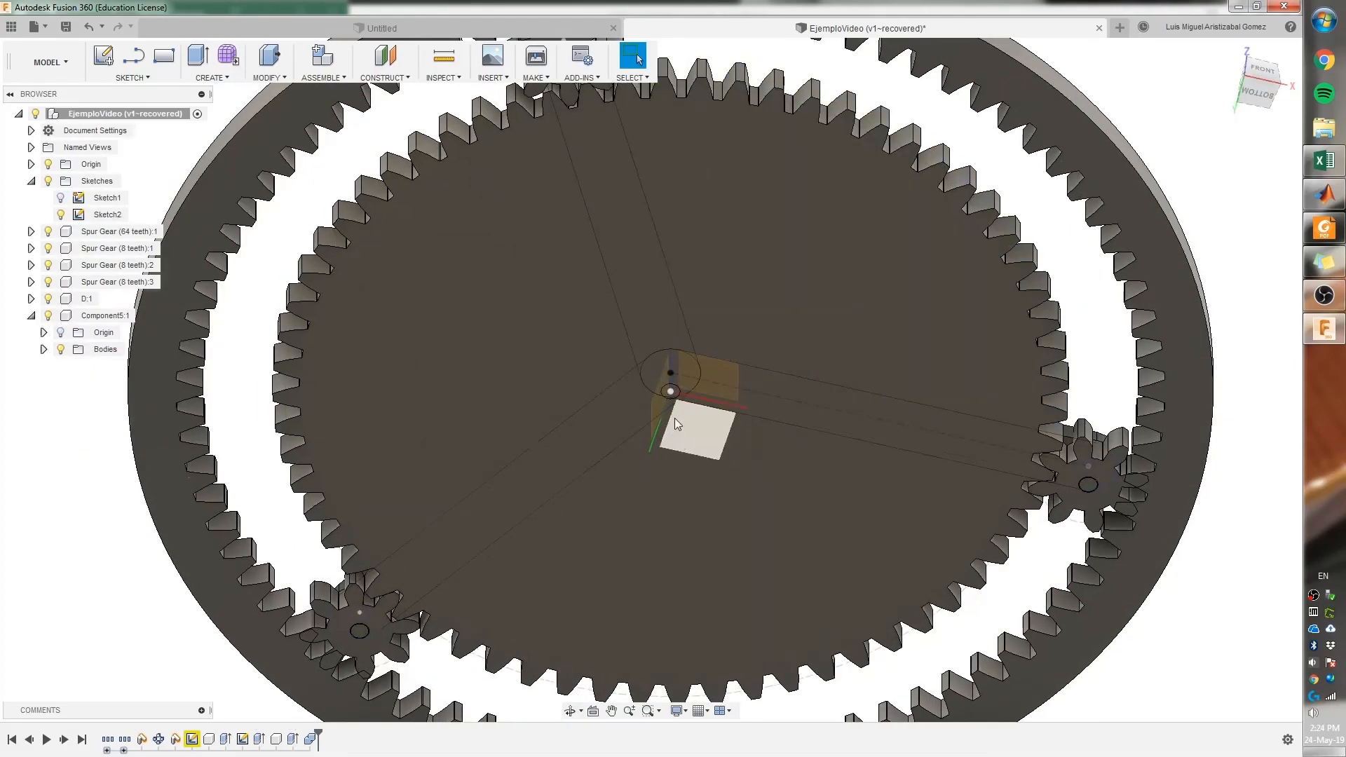
shift+middle_drag(641, 268, 642, 331)
scroll(672, 359, up, 3)
scroll(742, 593, down, 4)
middle_drag(742, 592, 734, 412)
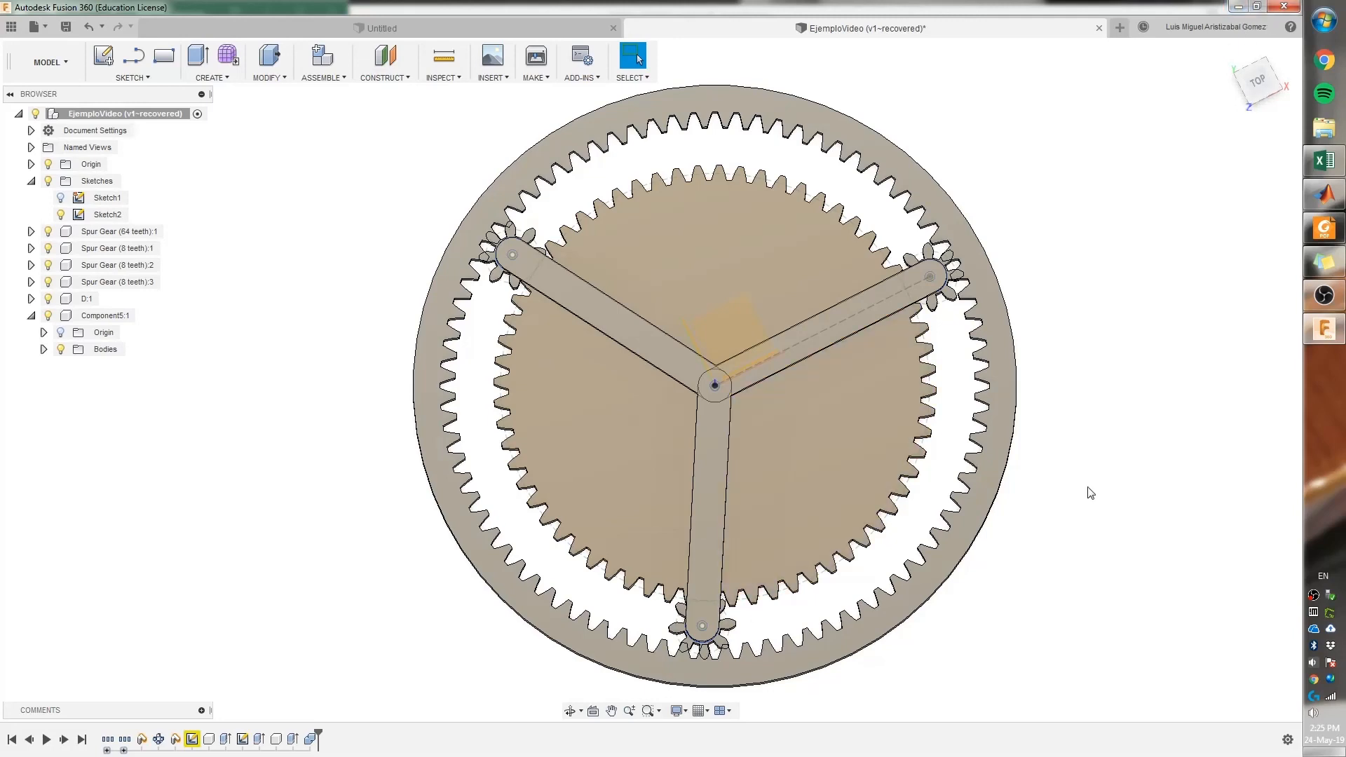
click(755, 388)
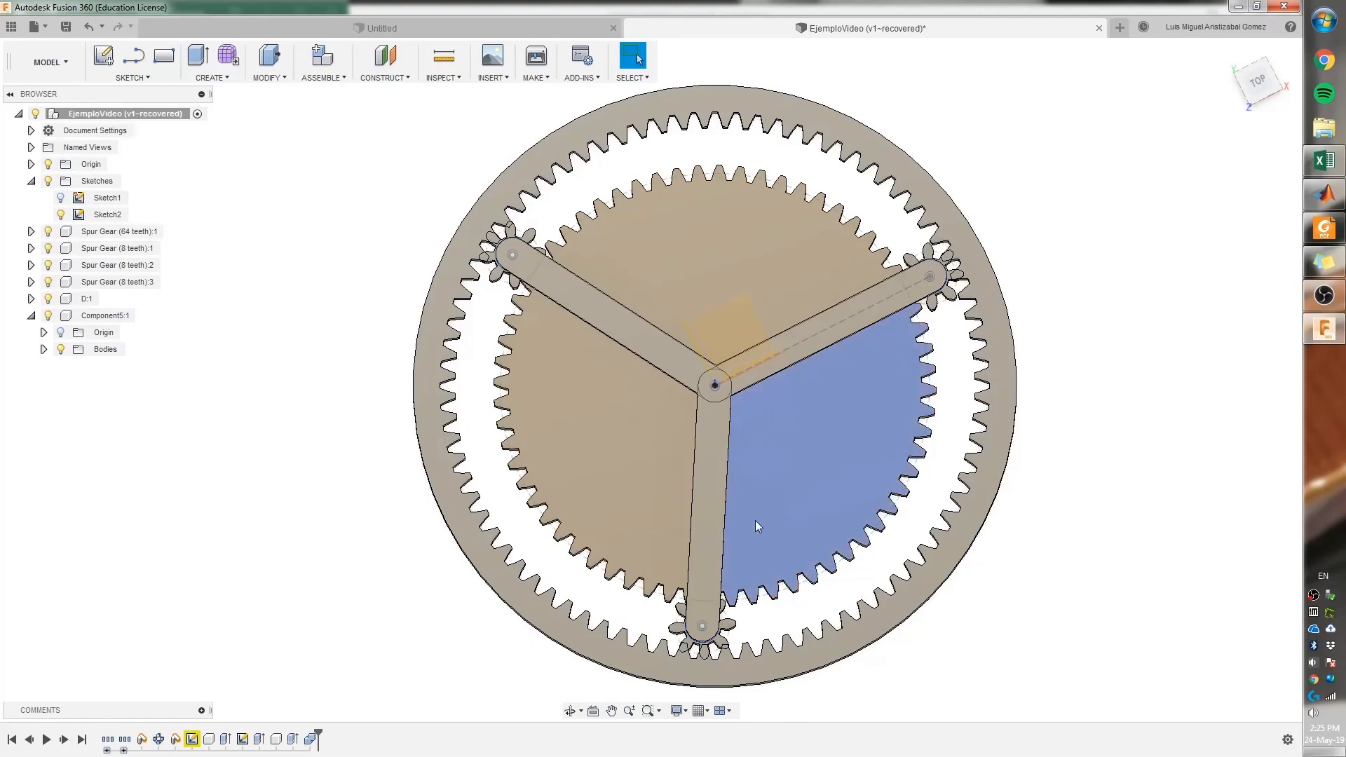
middle_drag(732, 516, 1021, 520)
scroll(721, 543, up, 5)
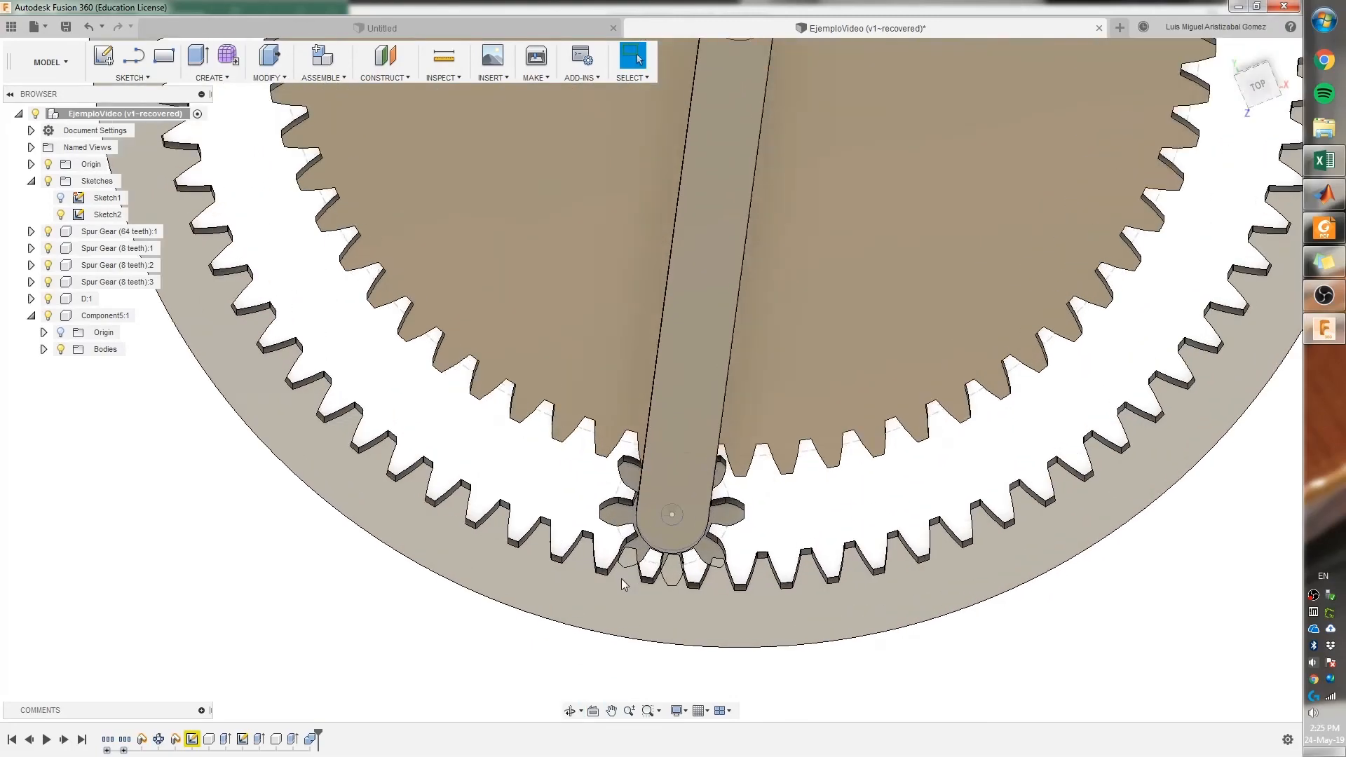
scroll(621, 578, down, 5)
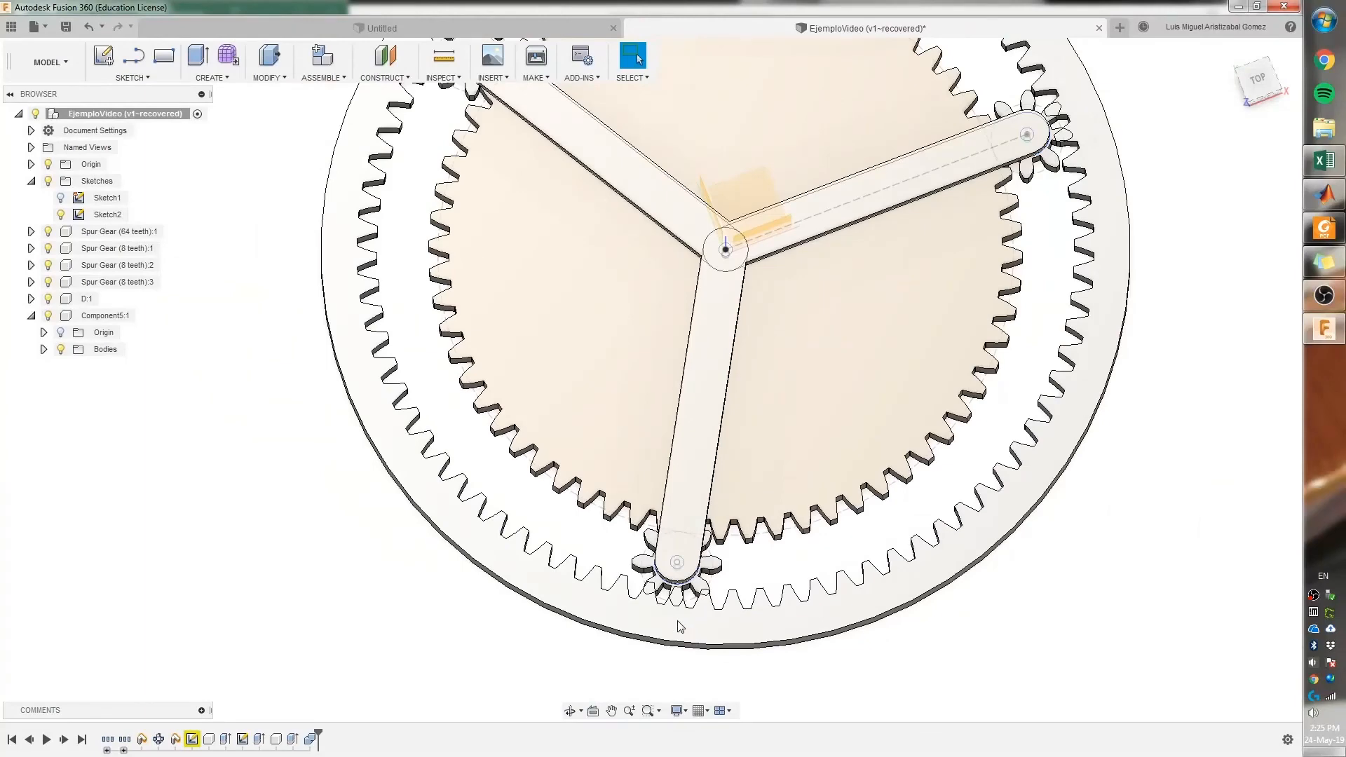
- Set up a Rotate move of the ring gear, with the small sketch arc at the carrier hub's centre as the axis
click(678, 626)
middle_drag(679, 626, 666, 639)
key(m)
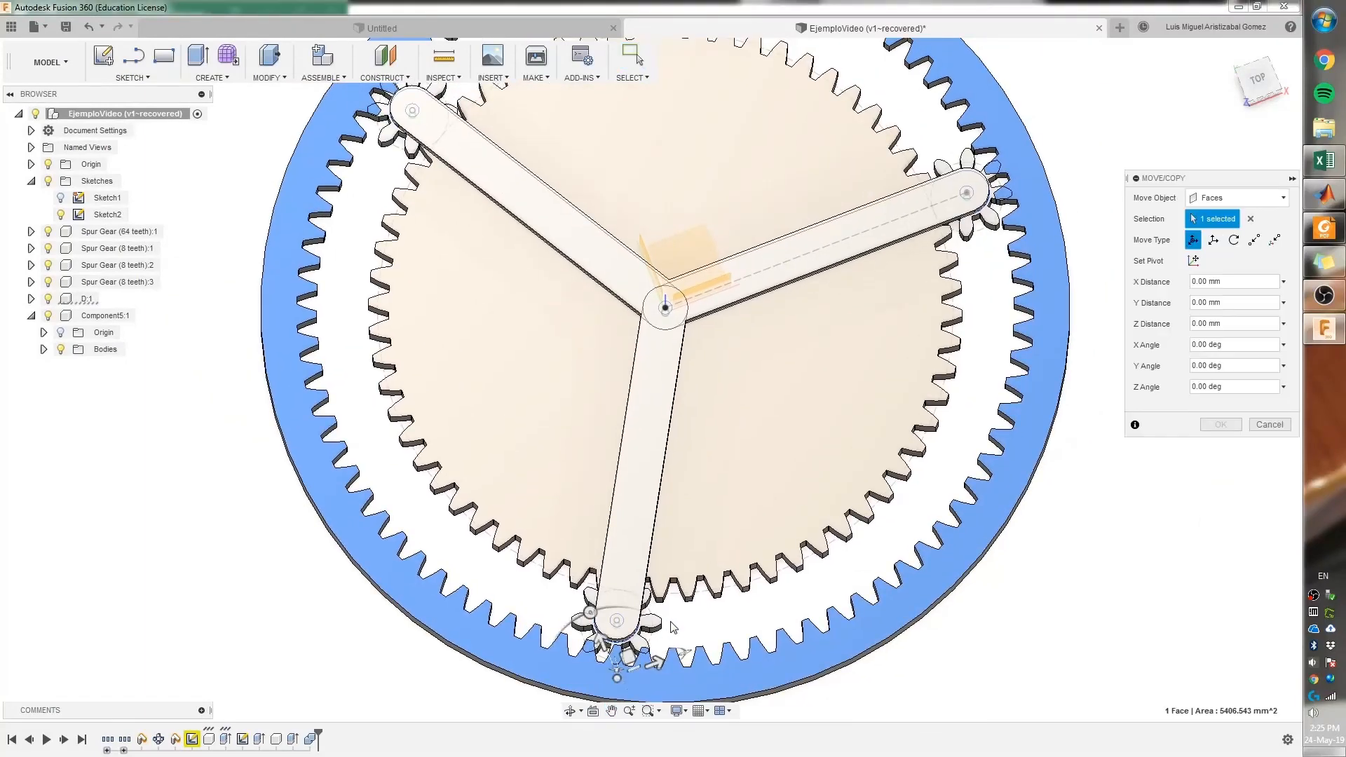
click(1234, 240)
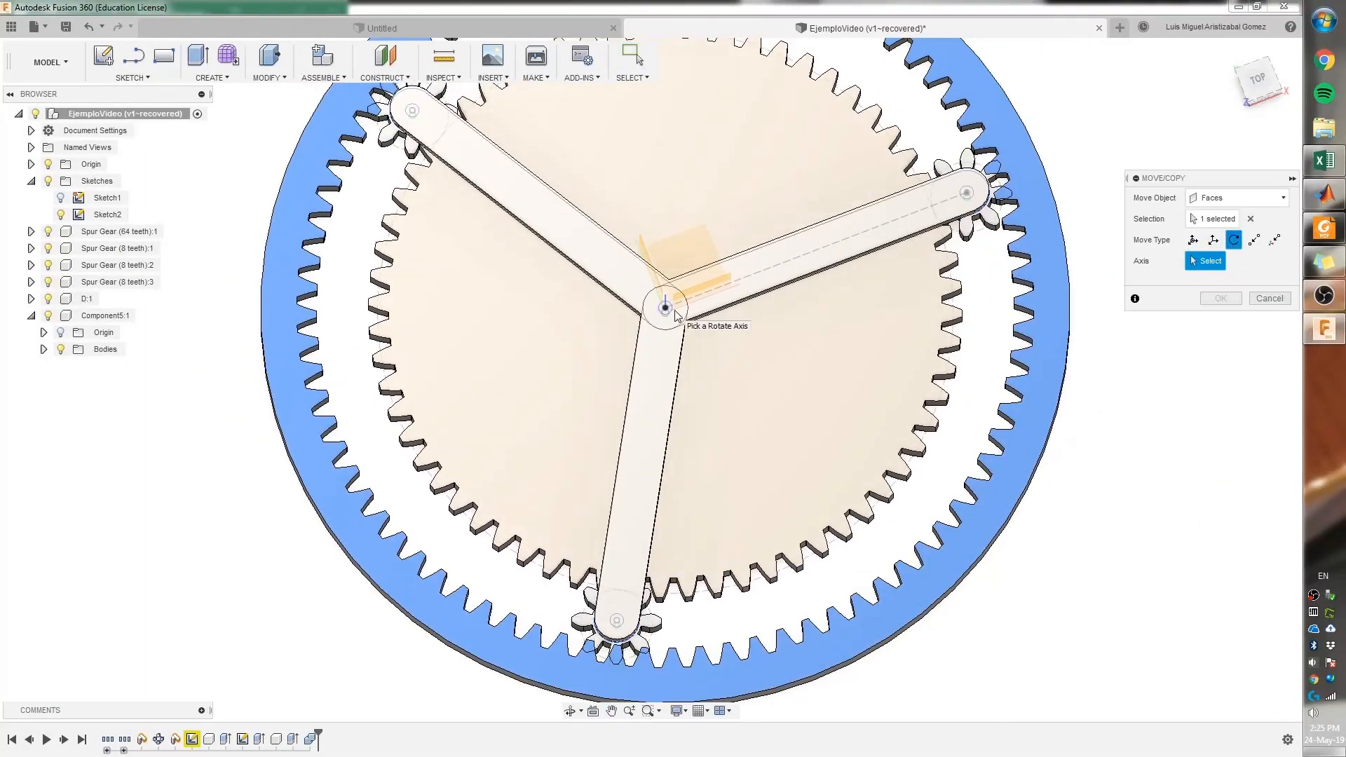
shift+middle_drag(662, 307, 654, 331)
scroll(673, 315, up, 5)
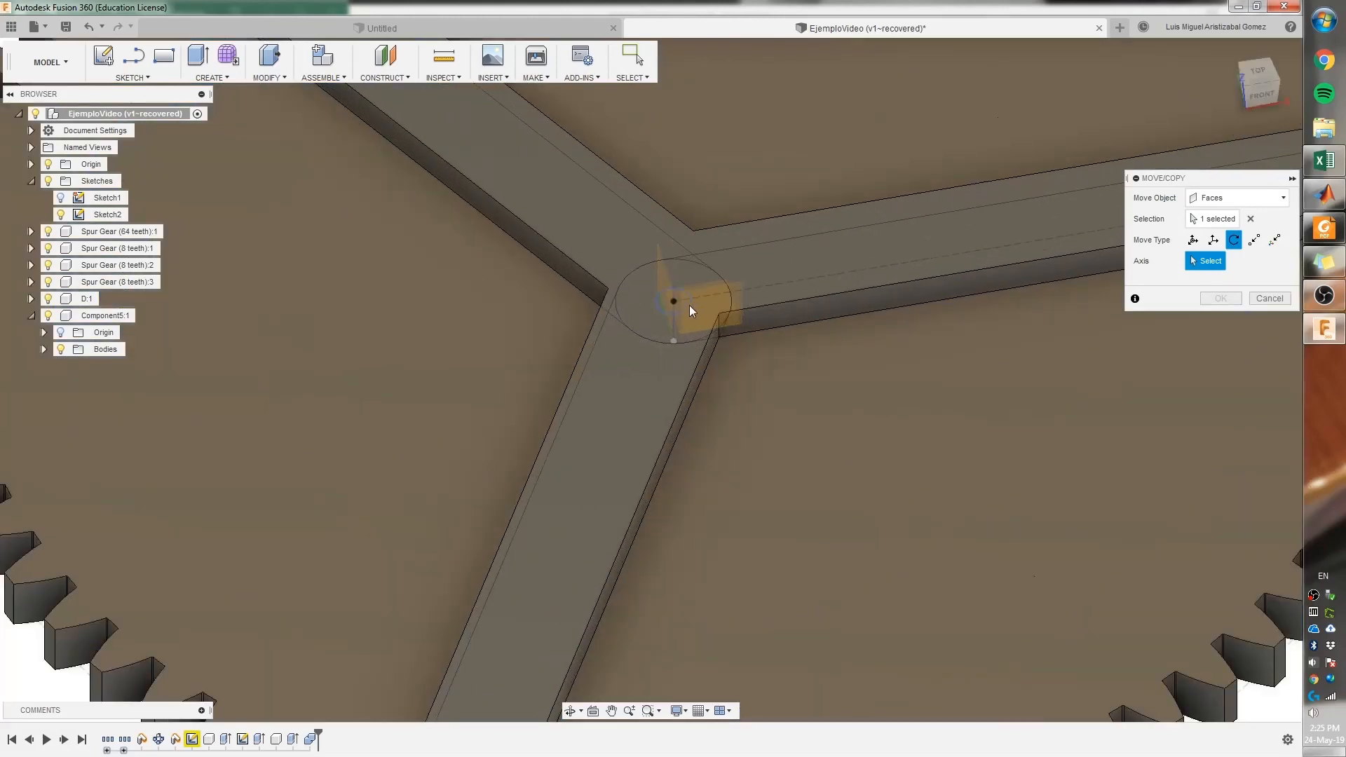
click(688, 305)
scroll(720, 417, down, 5)
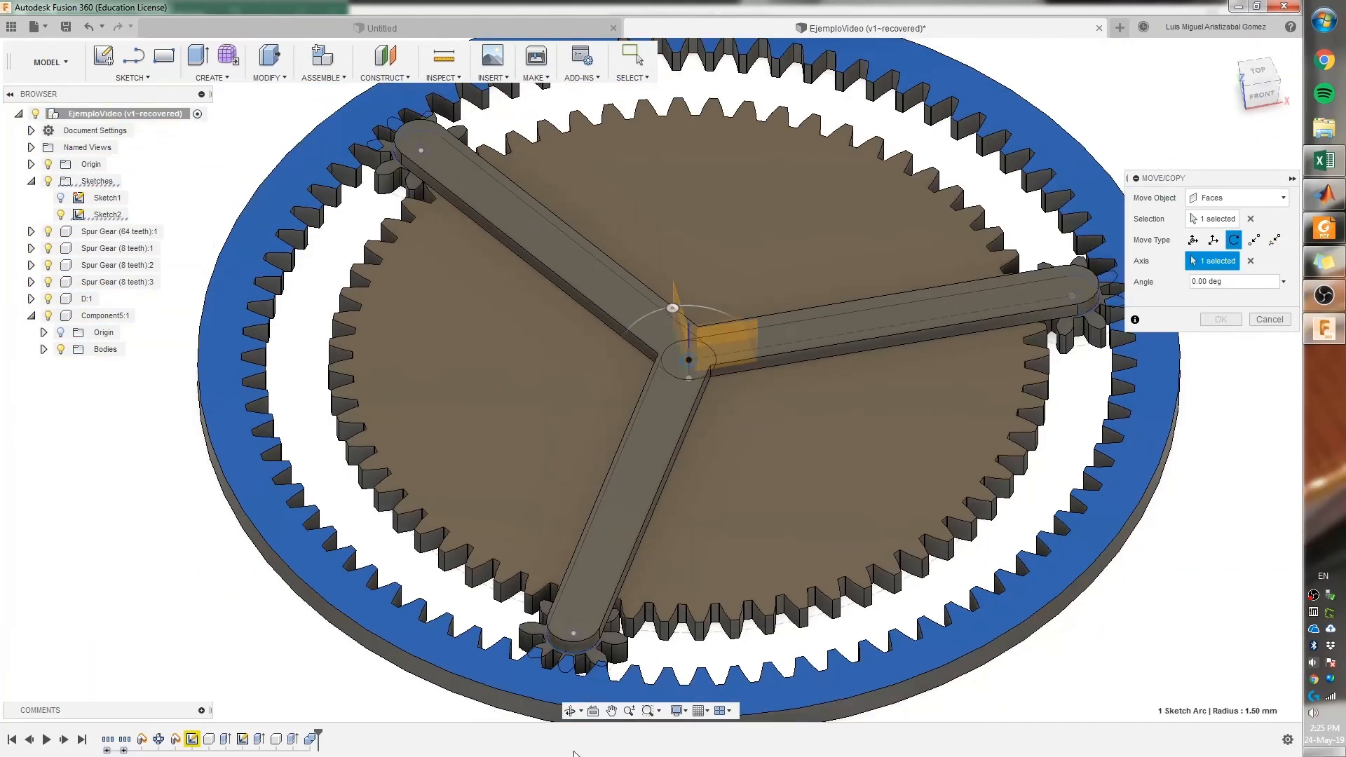
- Rotate the ring gear body about the hub axis by 360/(80*2) degrees, half a tooth pitch, without creating a copy
scroll(616, 424, up, 3)
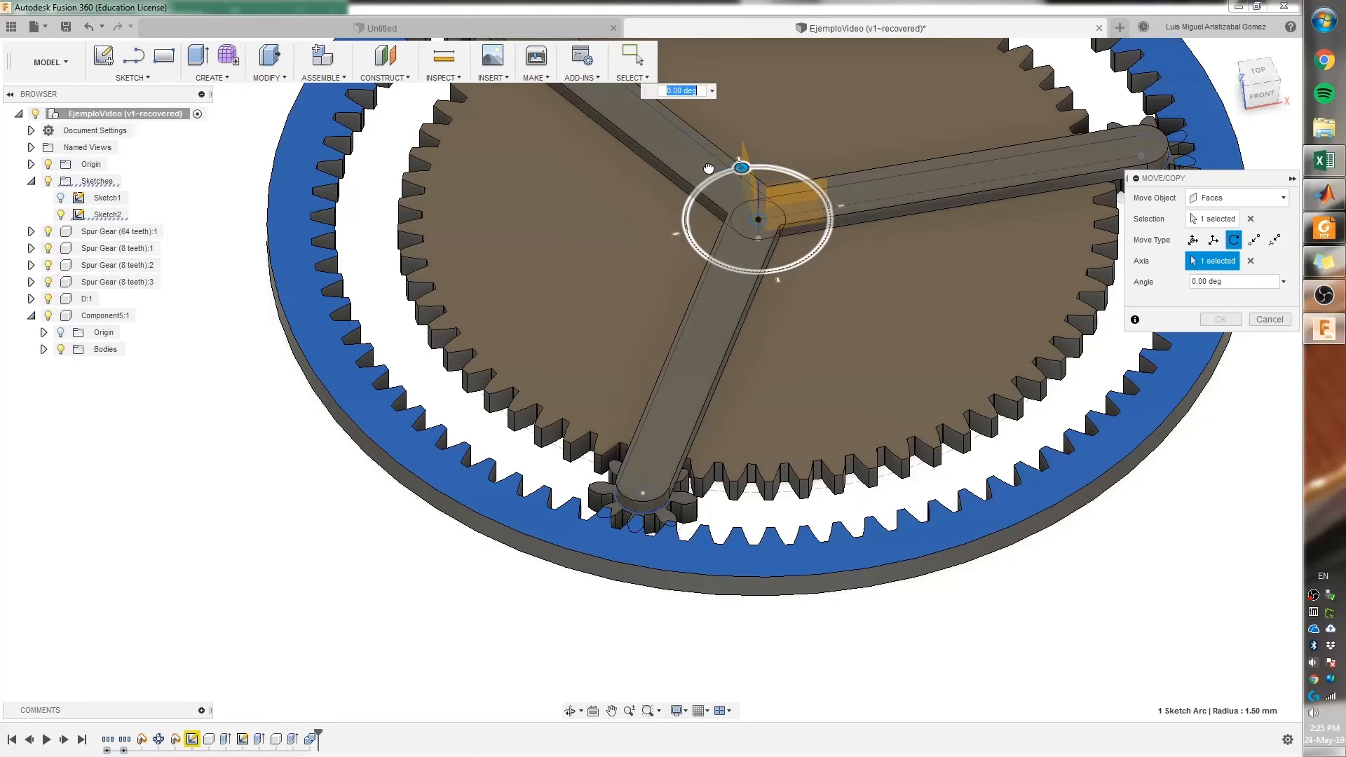
drag(705, 176, 760, 166)
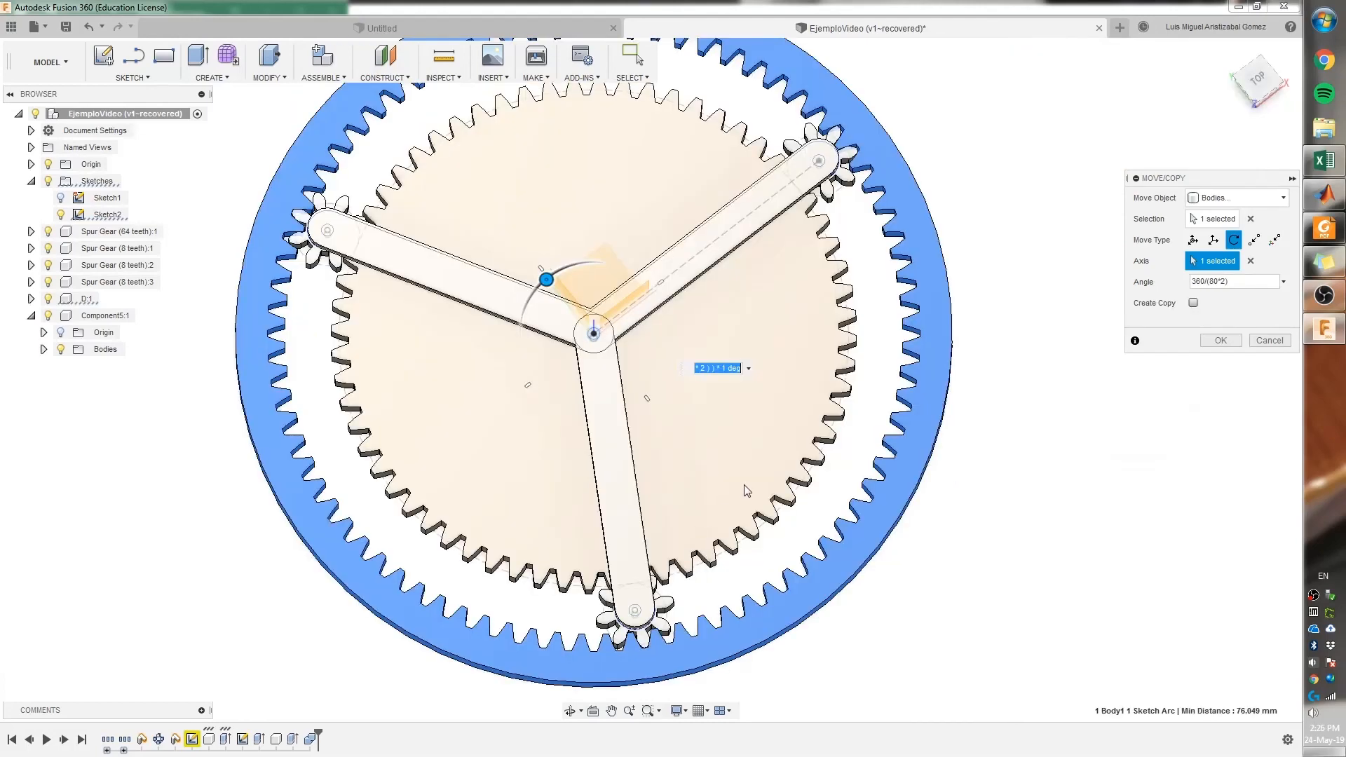
scroll(742, 485, down, 3)
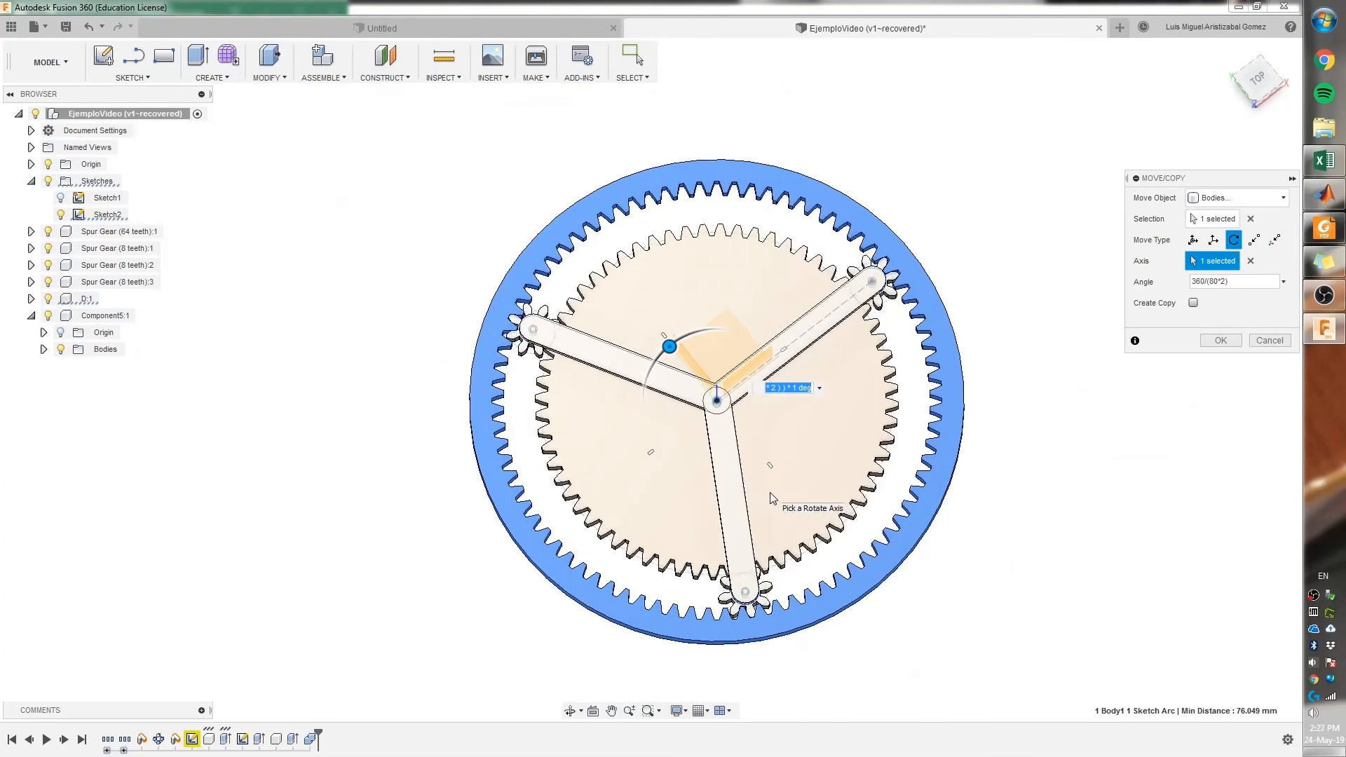
click(1225, 280)
click(1235, 283)
click(1215, 343)
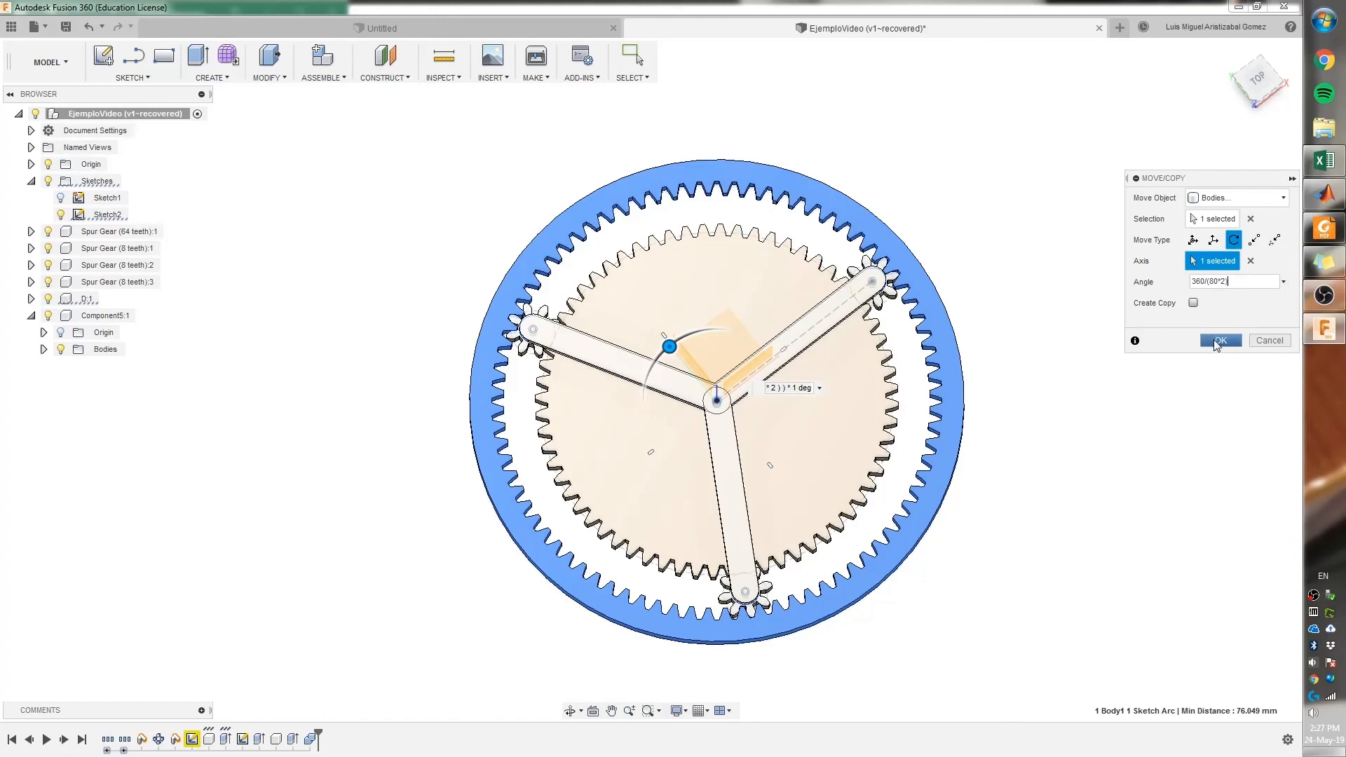
click(1218, 341)
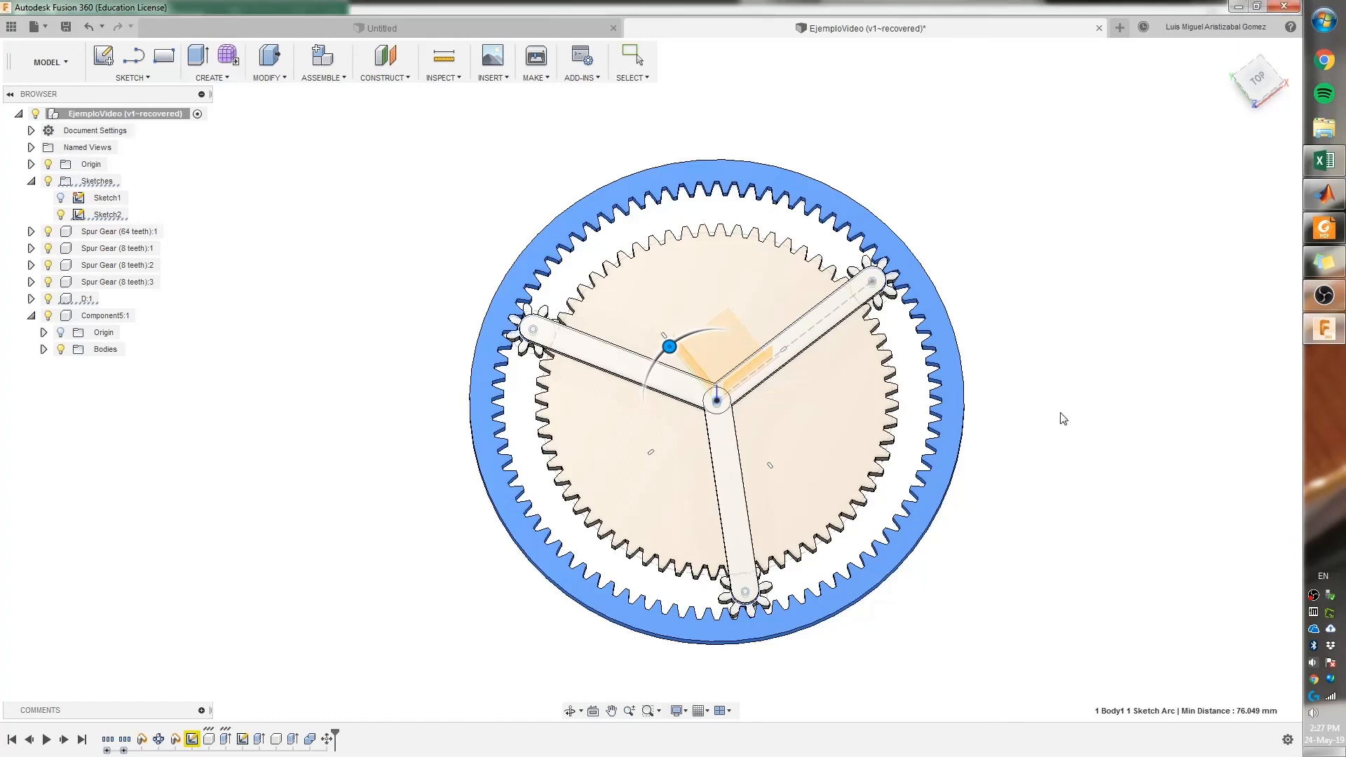
- Check the planet gears' mesh with the rotated ring gear and hide Sketch2
click(1177, 435)
shift+middle_drag(1177, 435, 1066, 493)
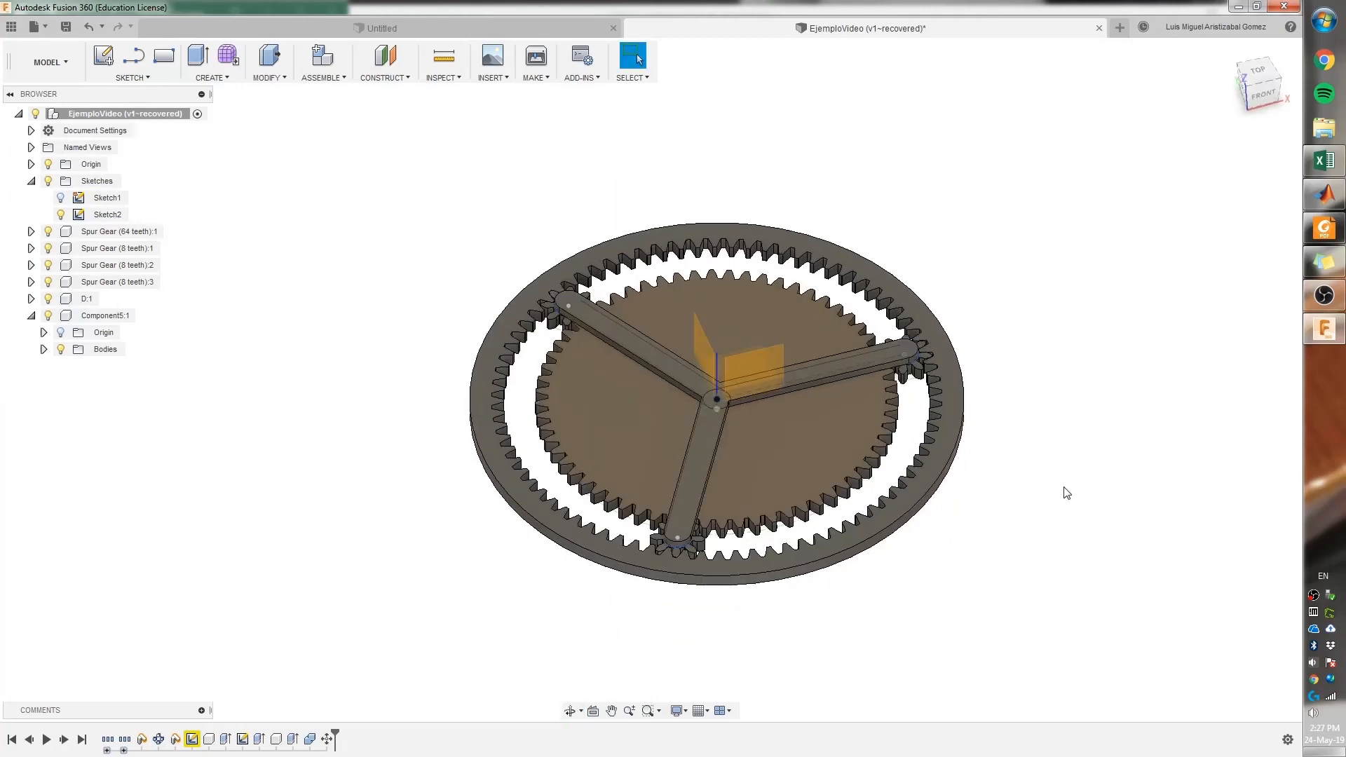
shift+middle_drag(818, 484, 741, 605)
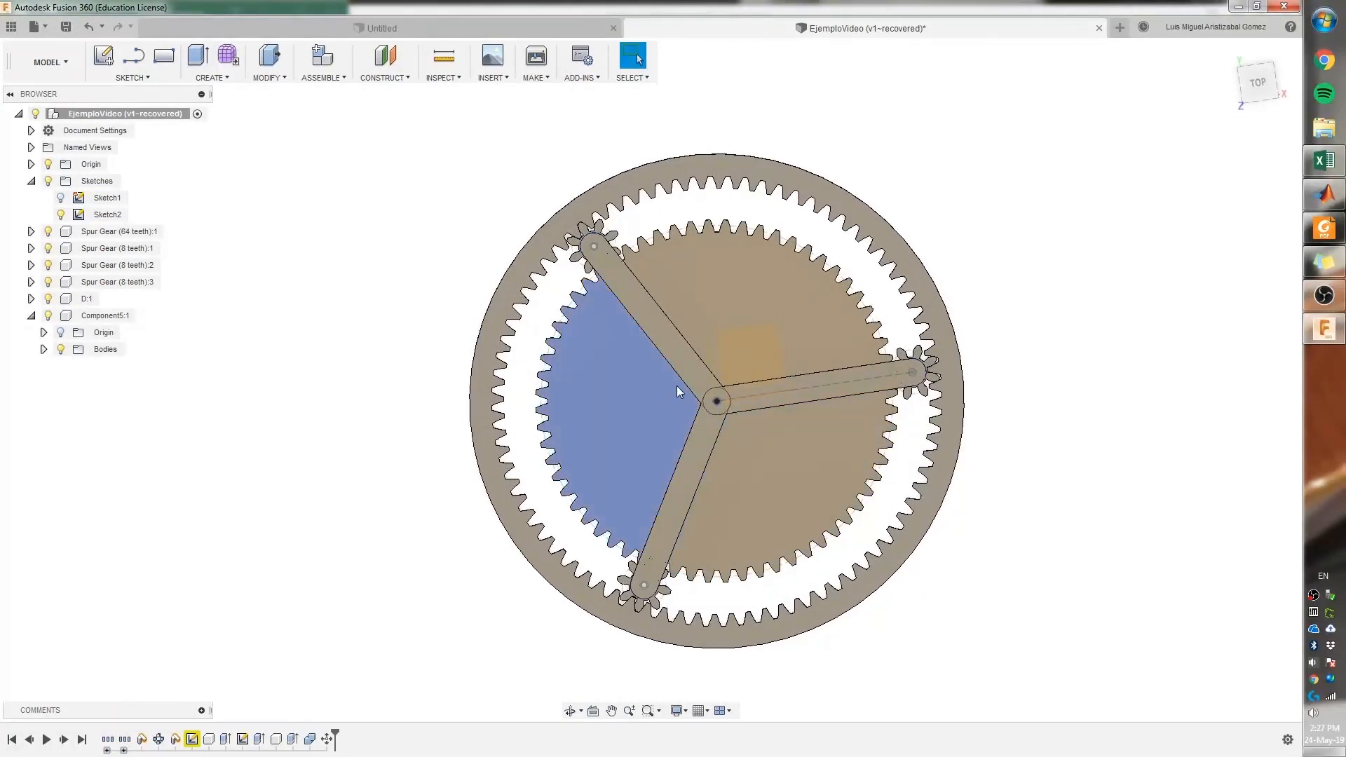
scroll(690, 432, up, 3)
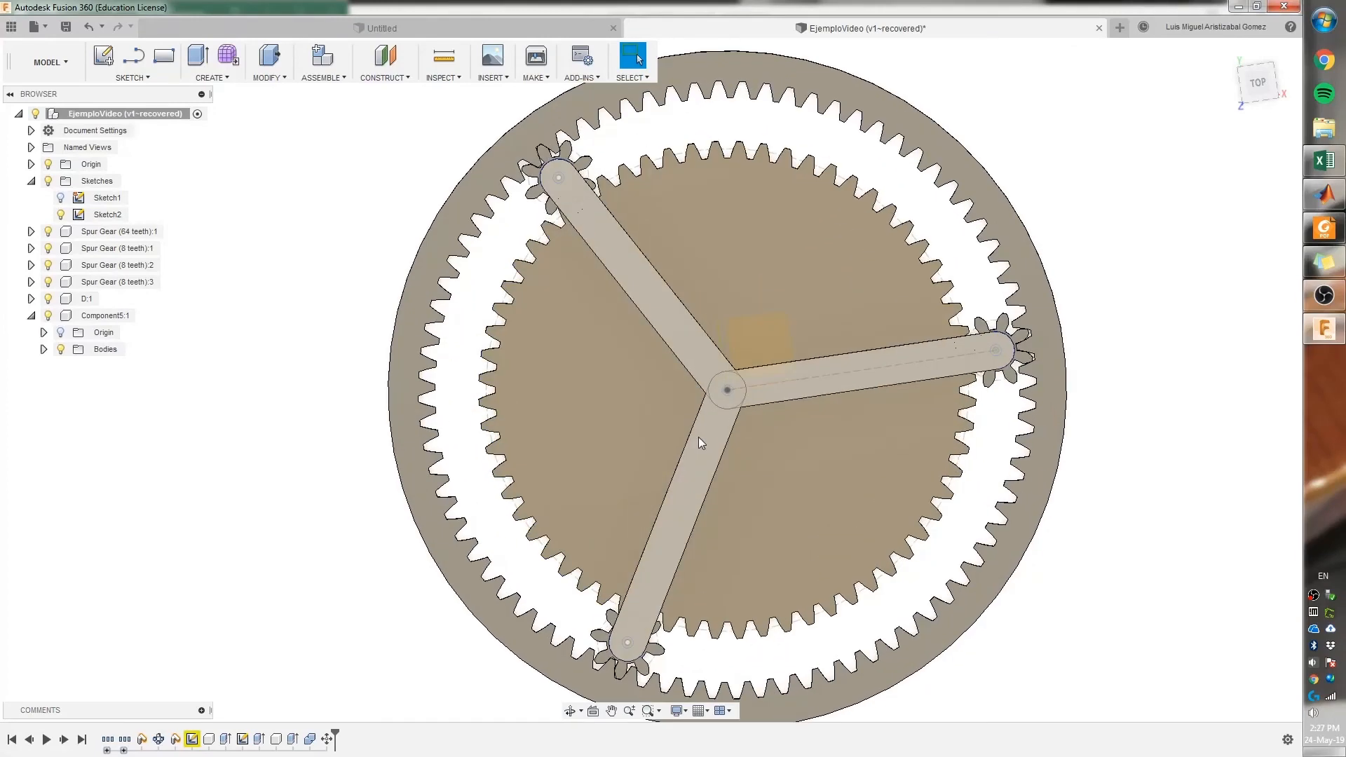
scroll(713, 437, down, 4)
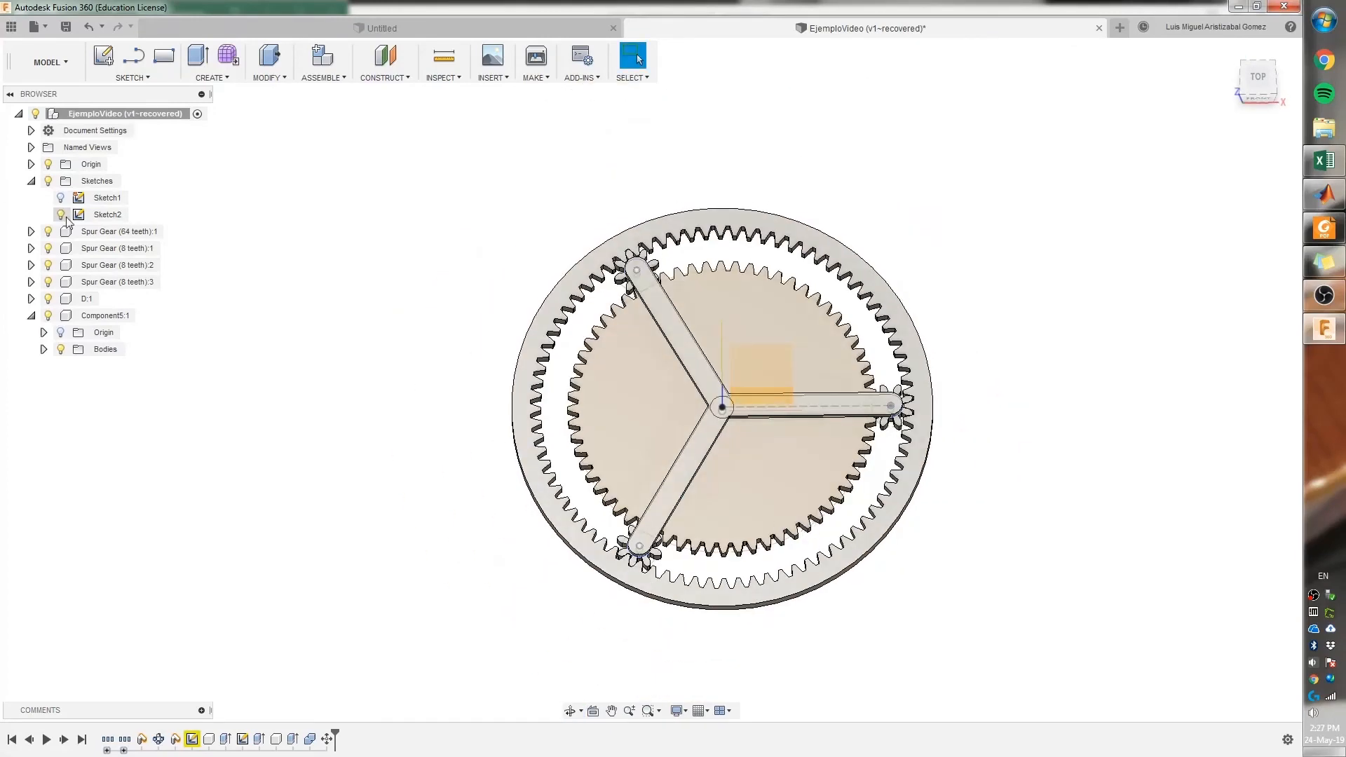
click(70, 216)
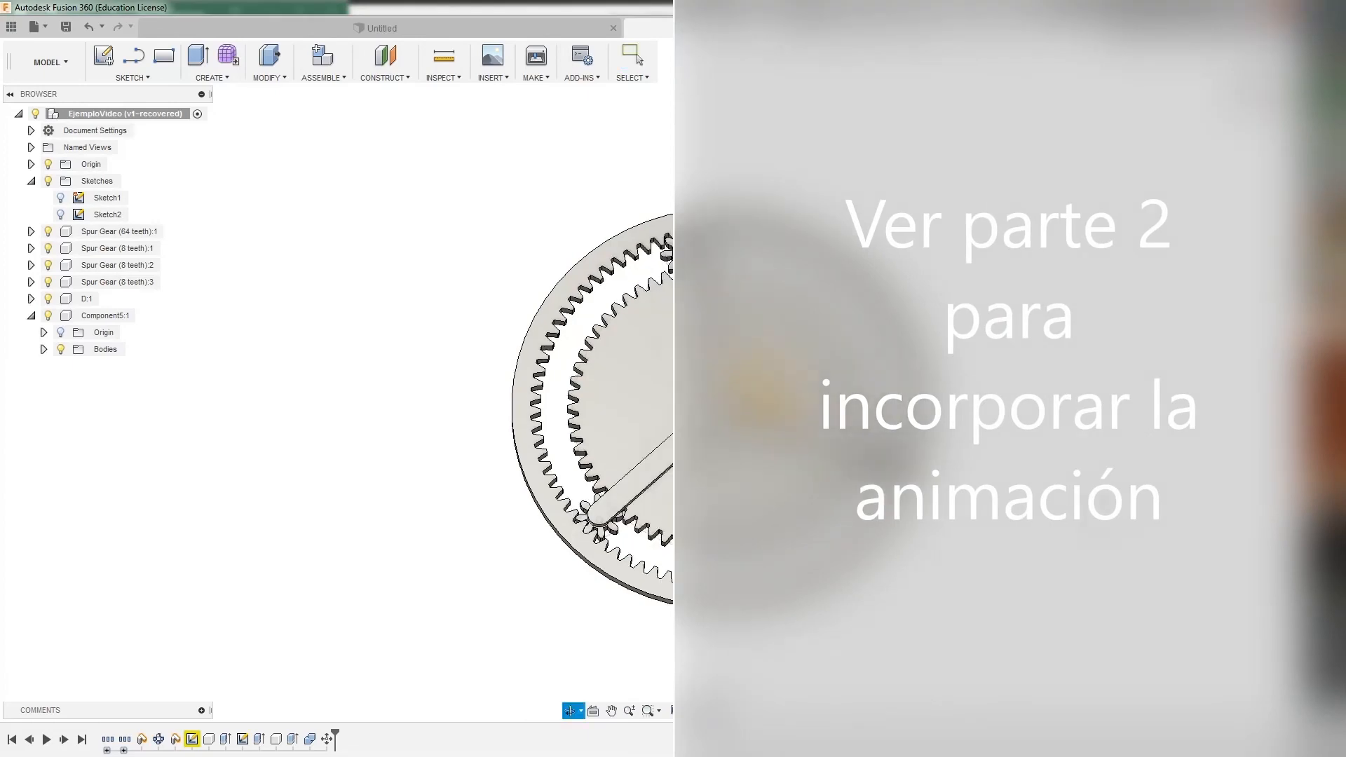